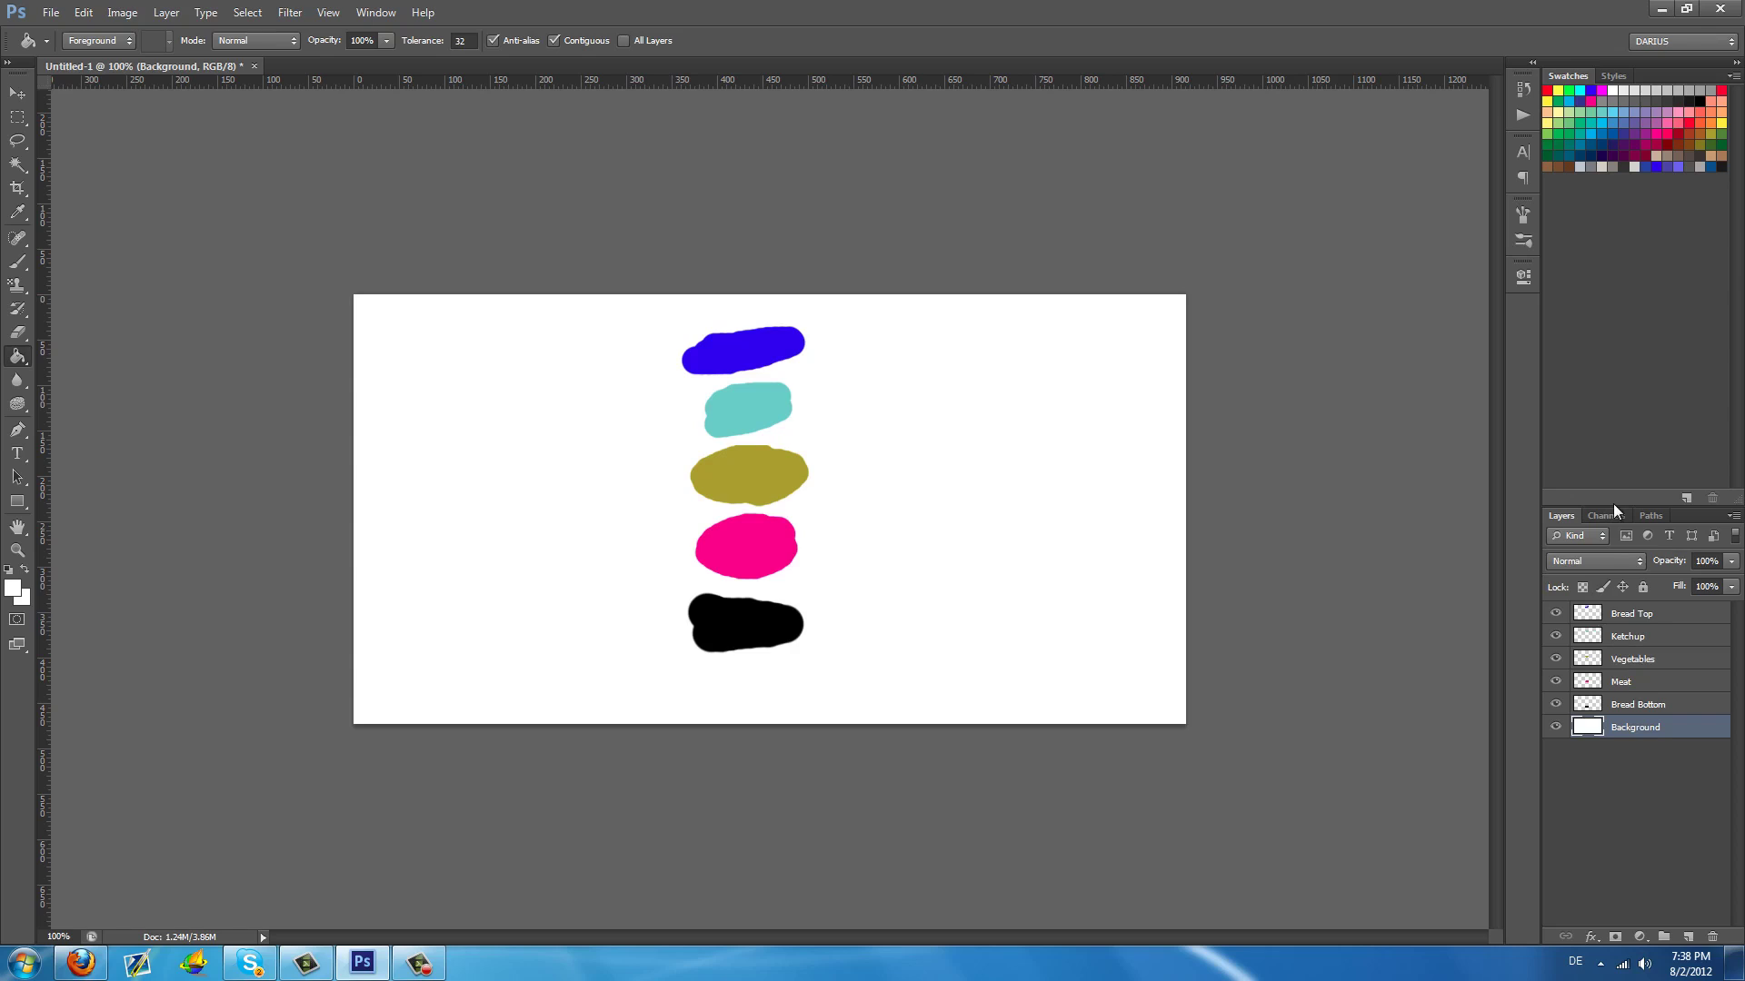
Enlarge the Layers panel and select the Rectangular Marquee Tool
drag(1622, 504, 1618, 366)
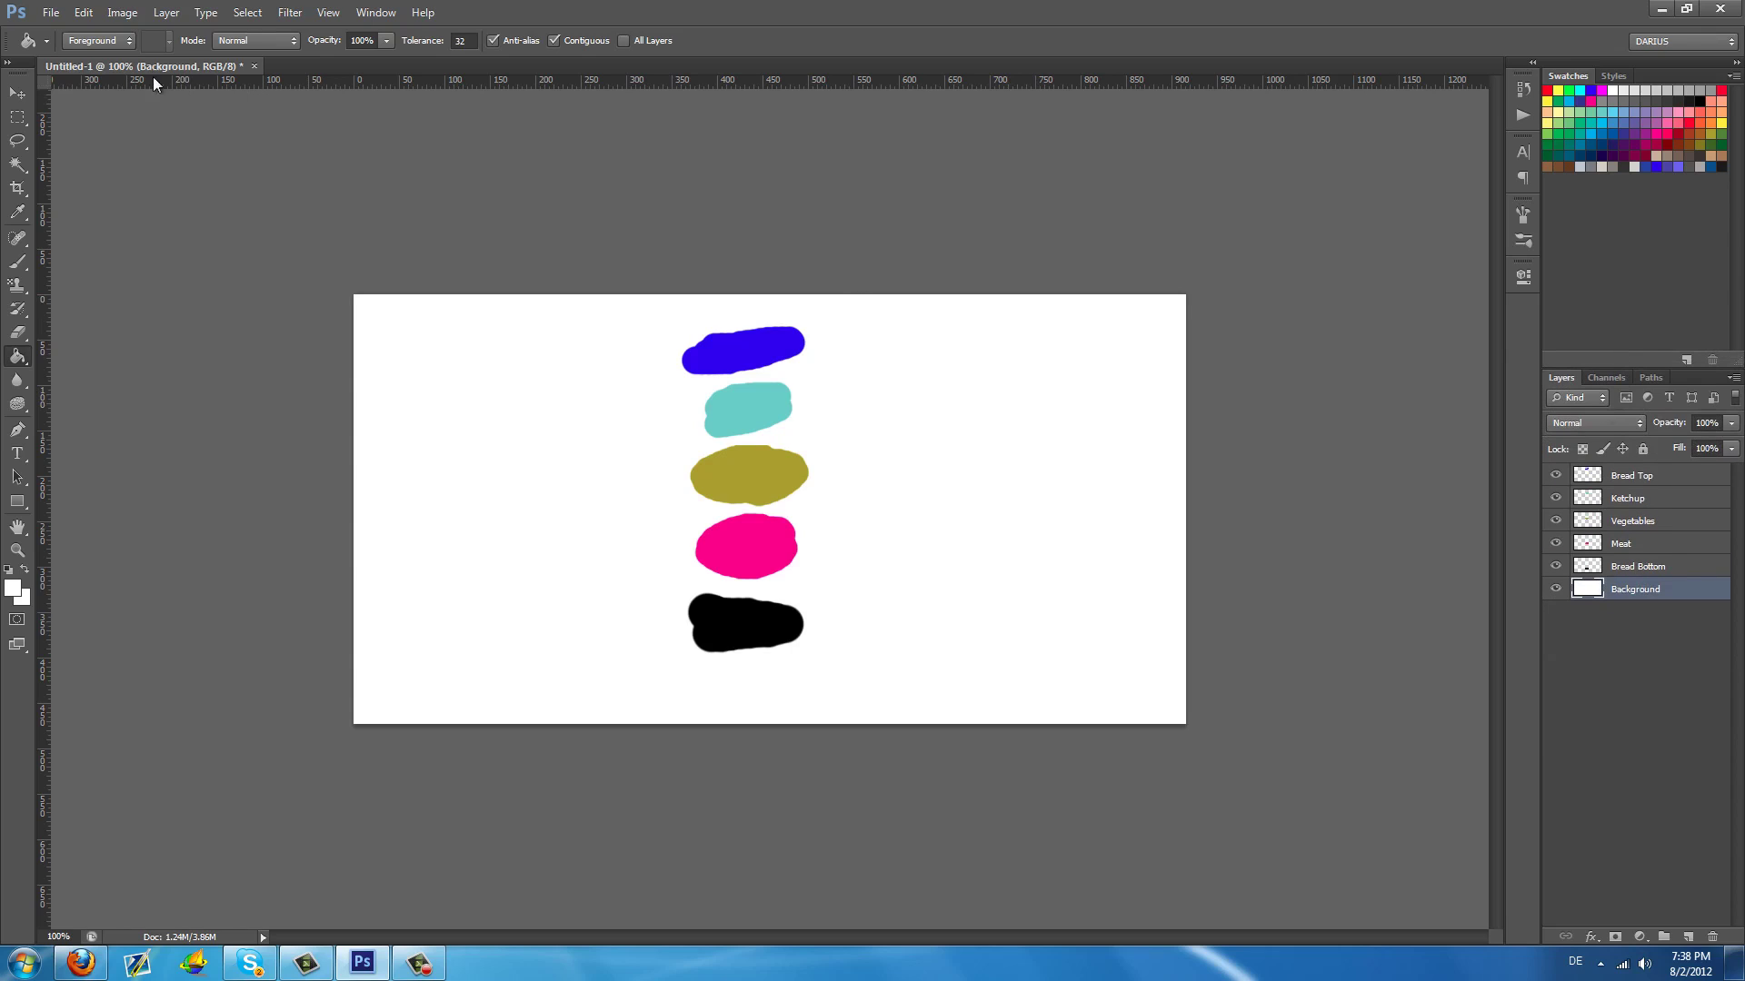
click(15, 95)
click(17, 117)
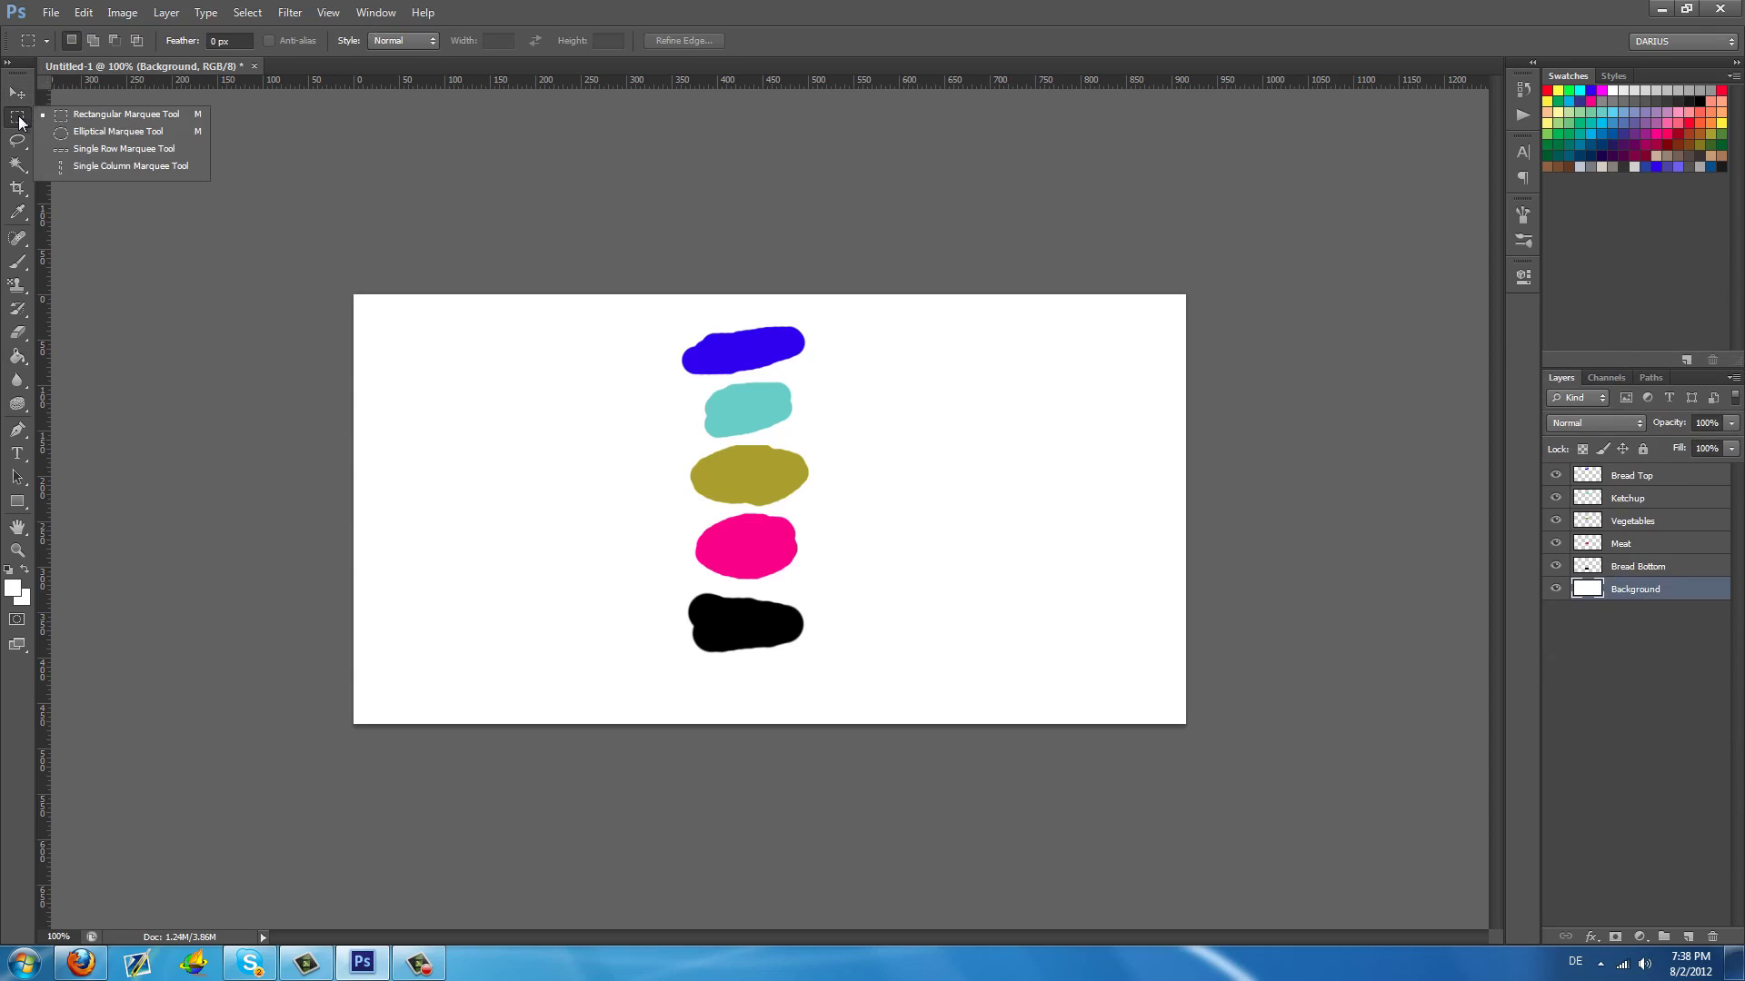
click(23, 117)
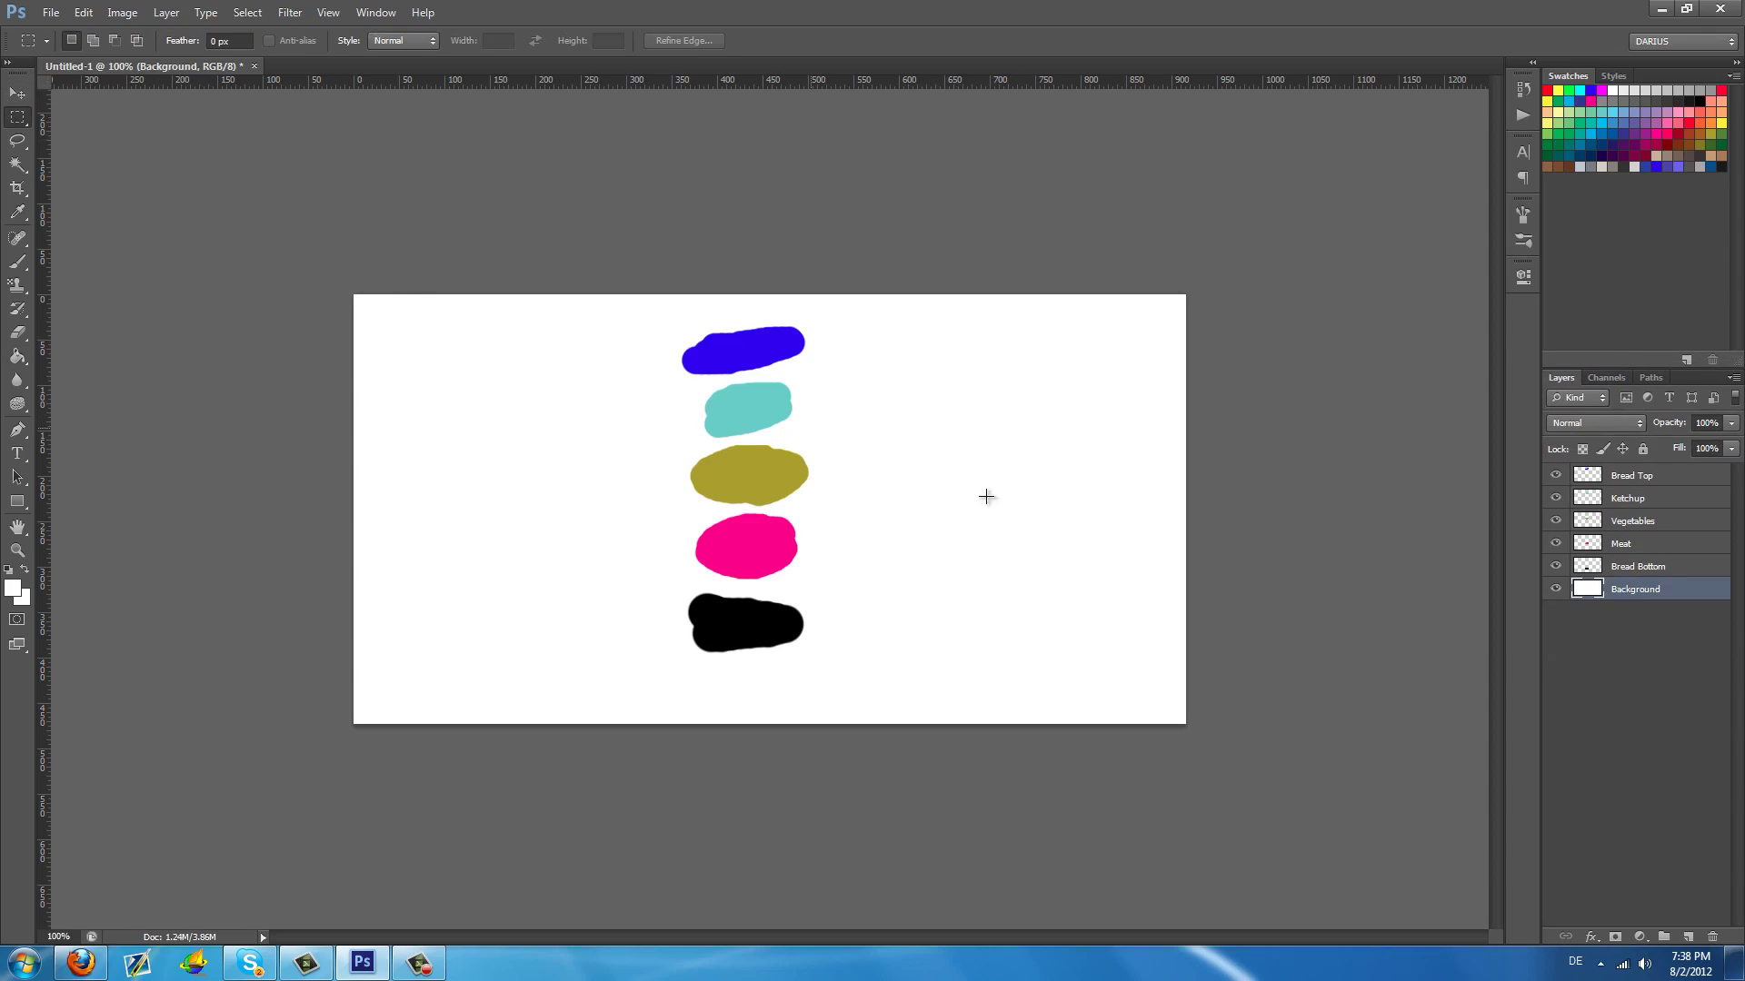
Step through Bread Top, Bread Bottom, Meat, Vegetables and Ketchup, ending back on Bread Top
click(1625, 475)
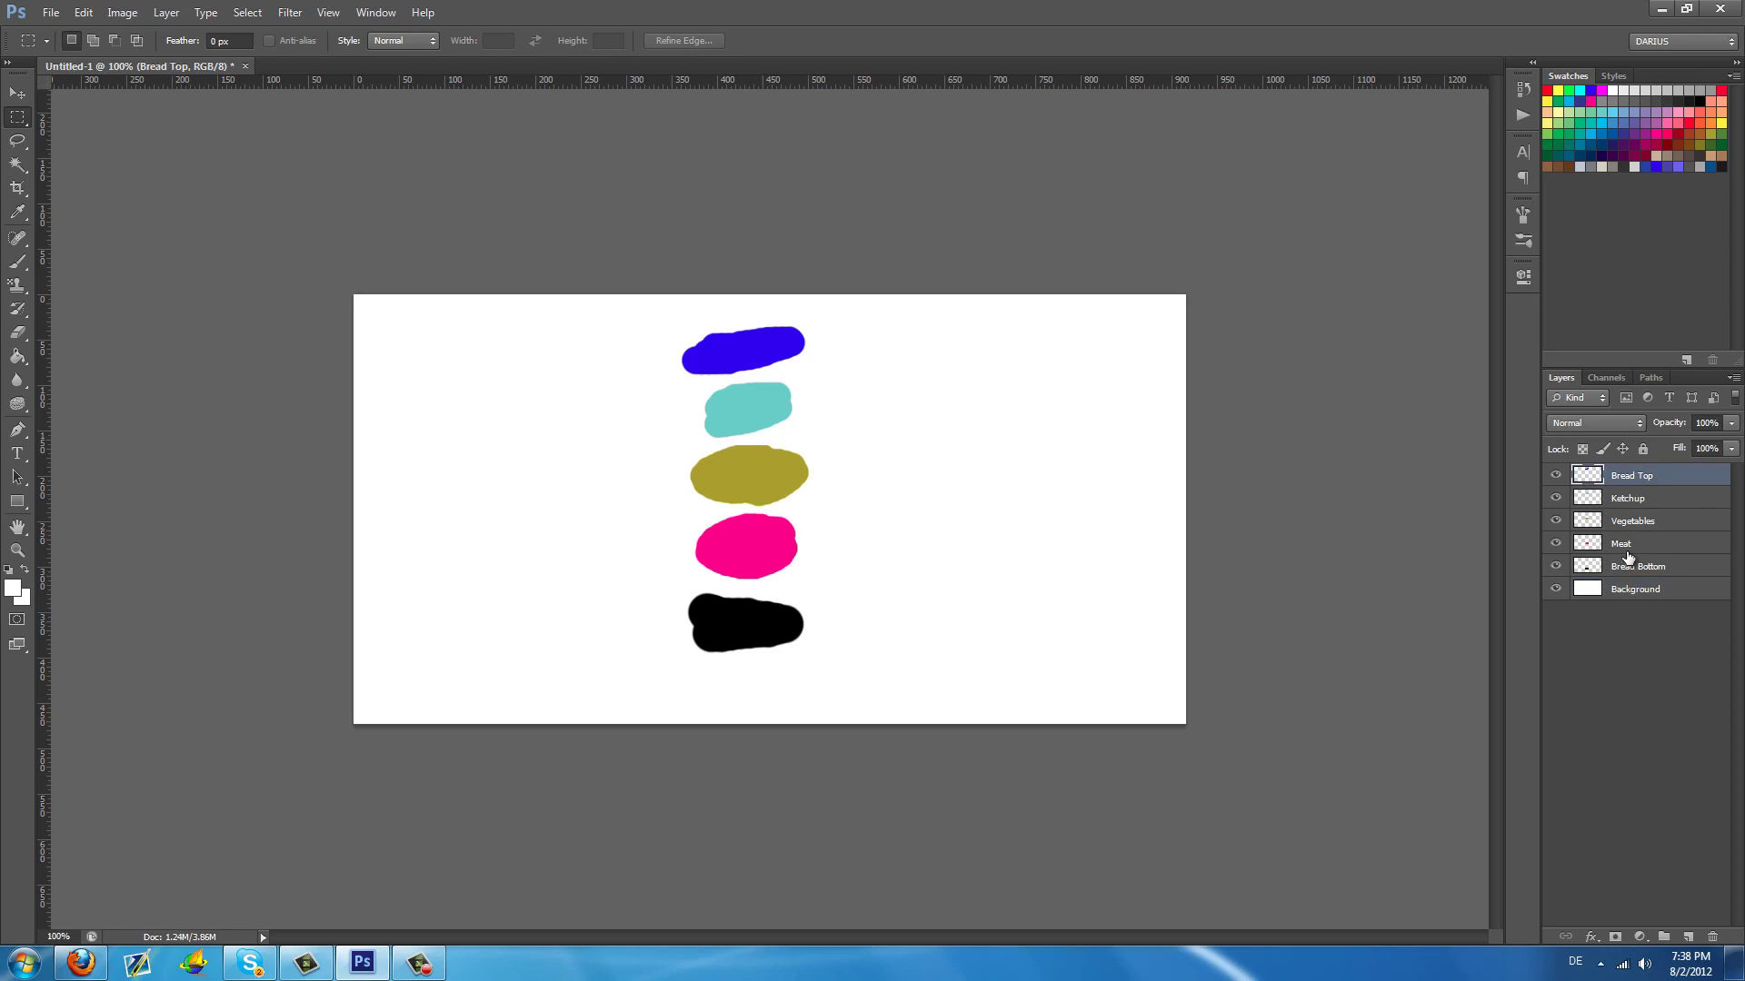
click(1680, 568)
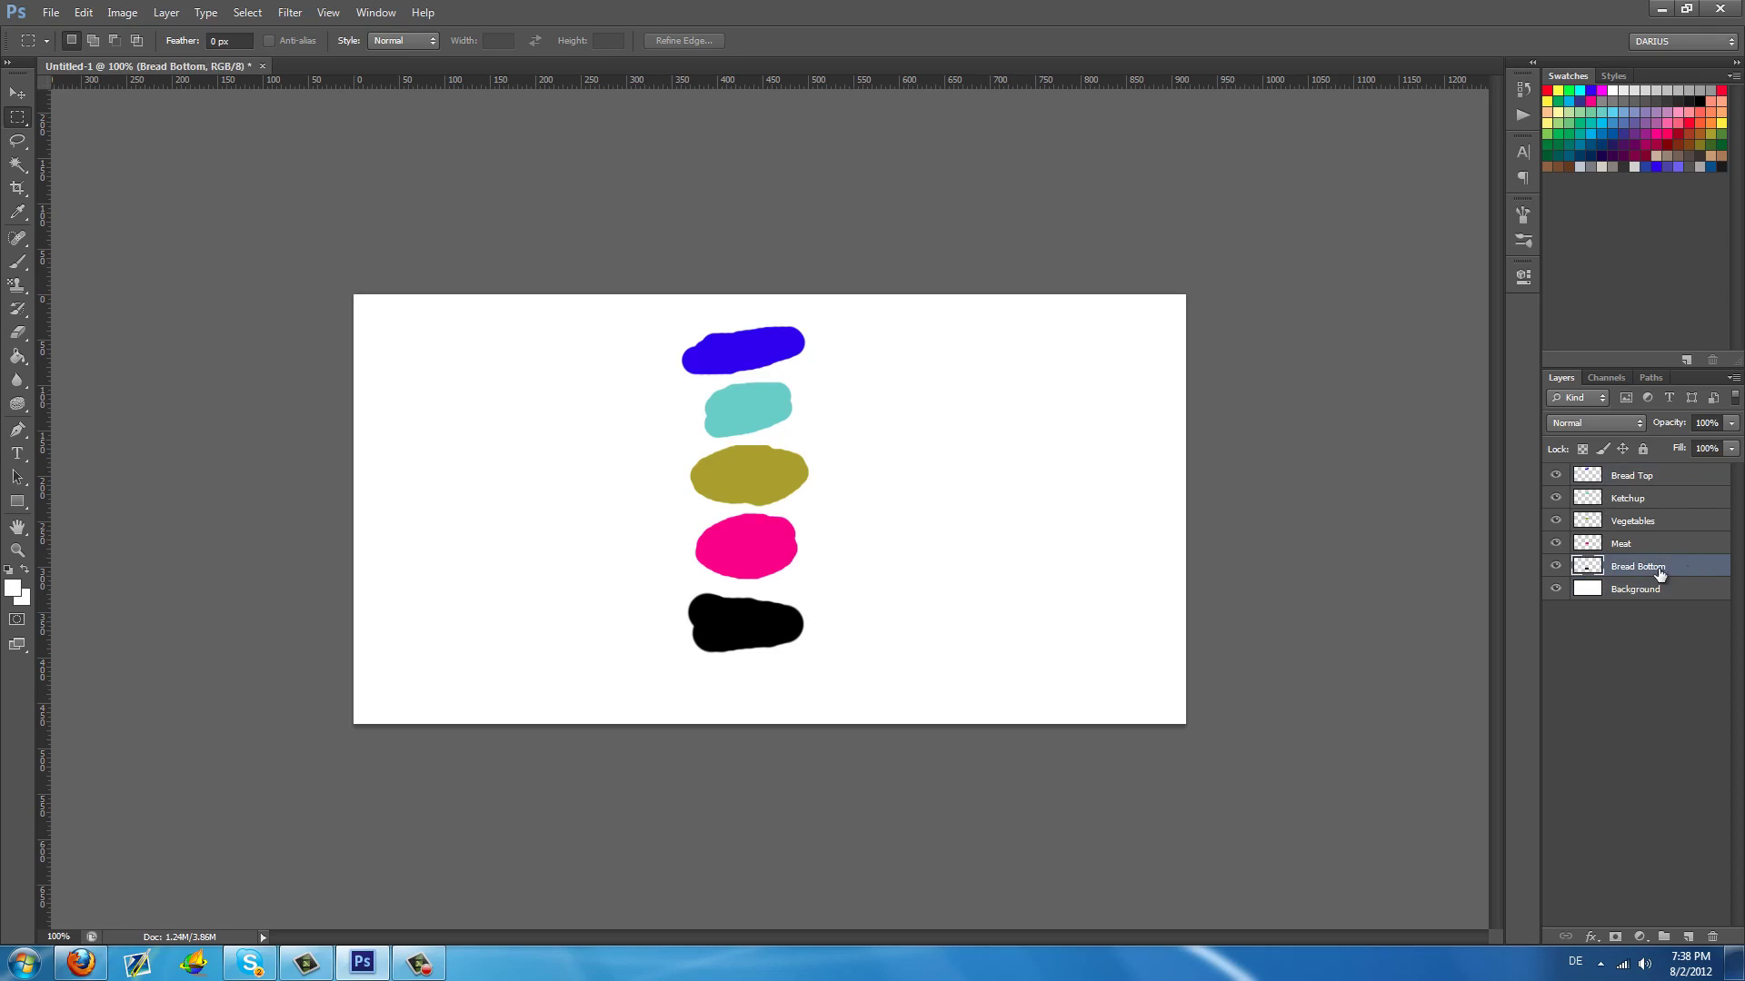
click(1663, 544)
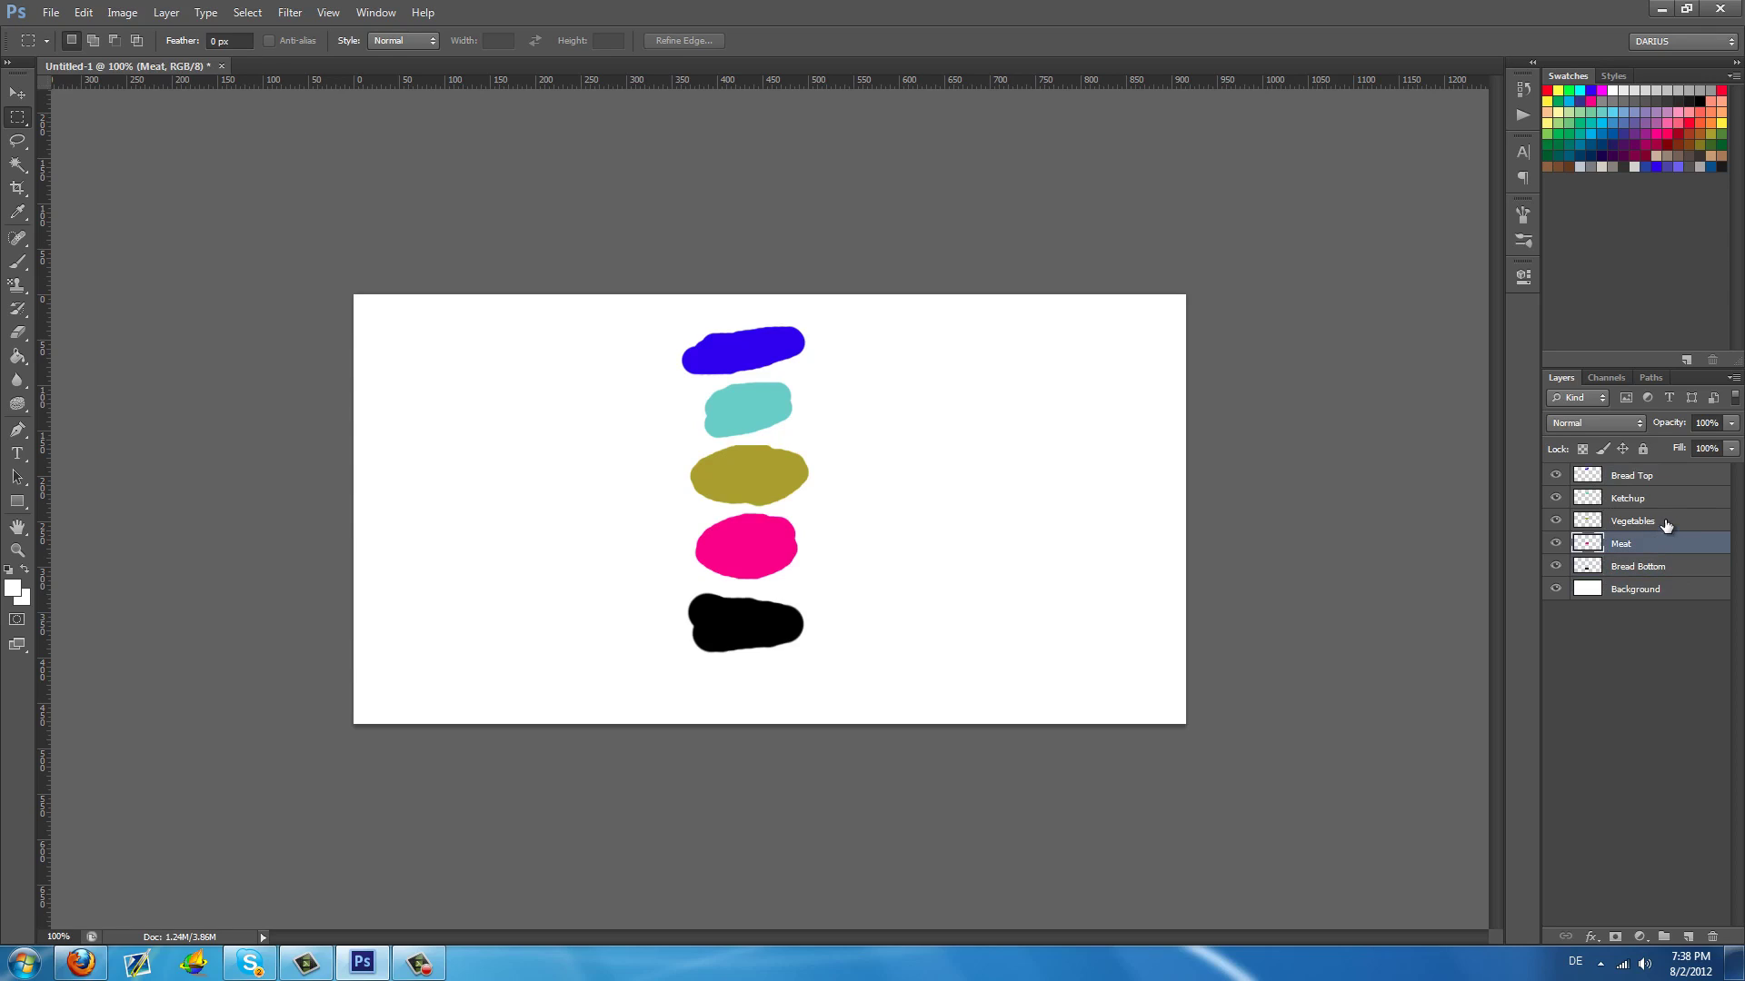
click(1664, 521)
click(1664, 501)
click(1656, 476)
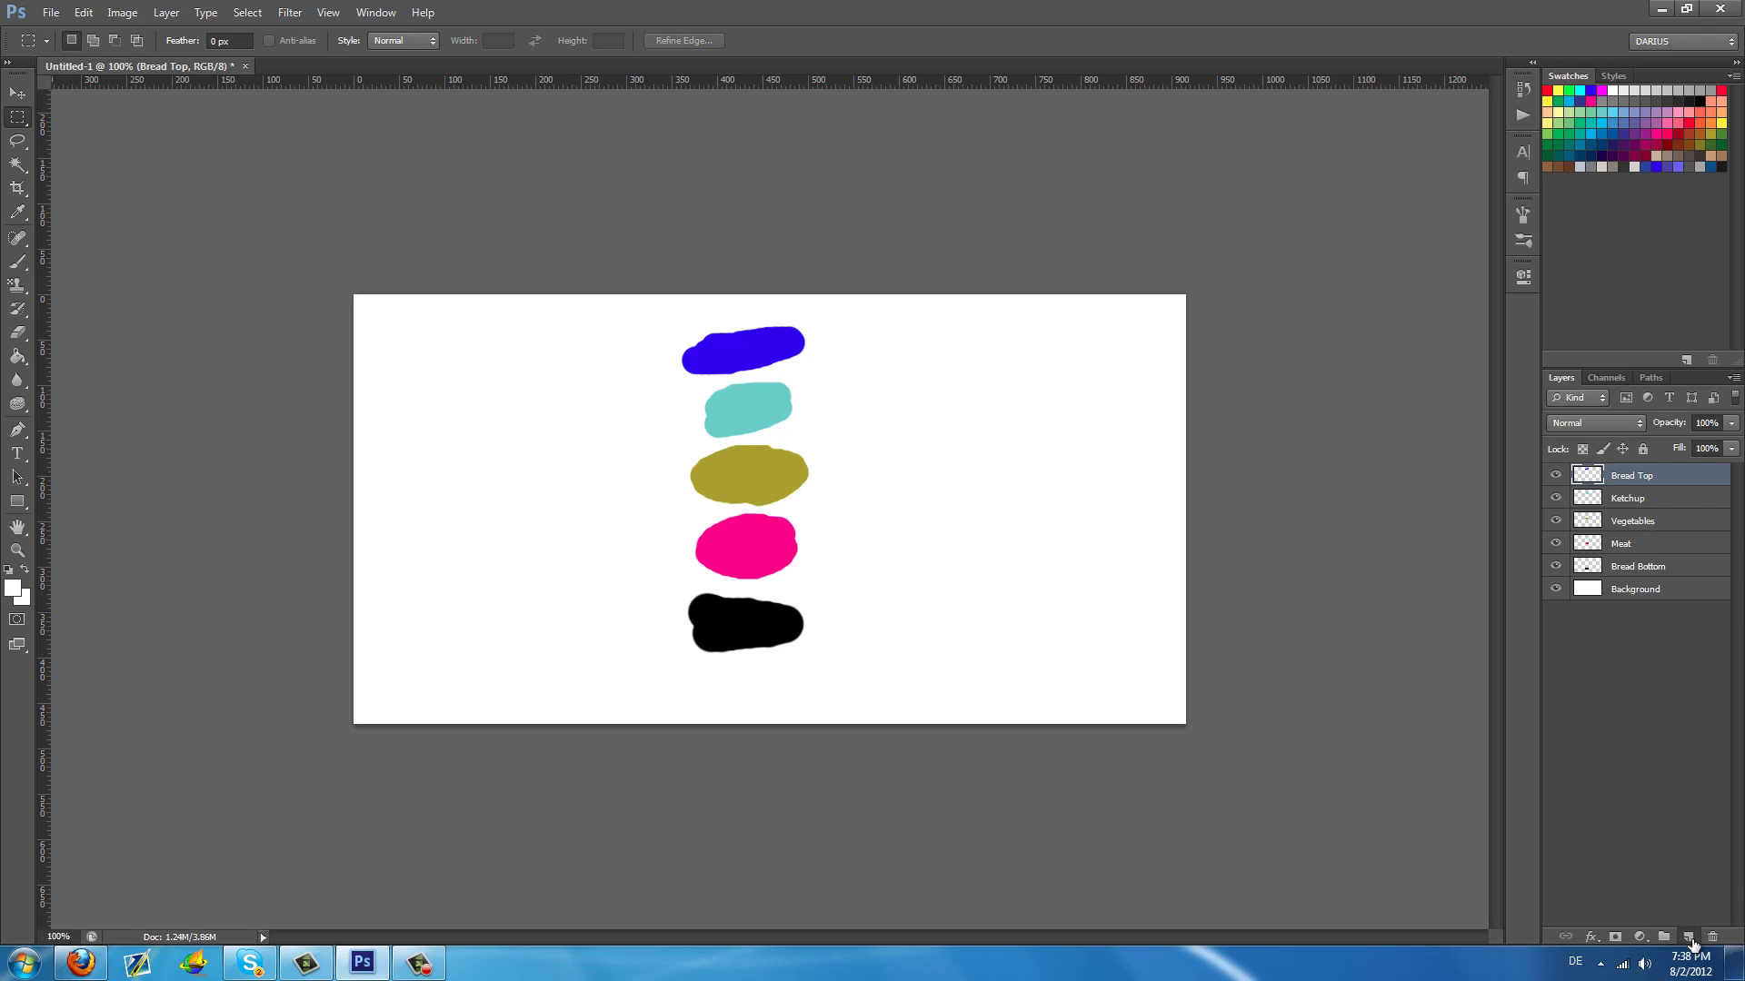
Add a new empty layer and rename it 'asfdasdas'
click(1689, 938)
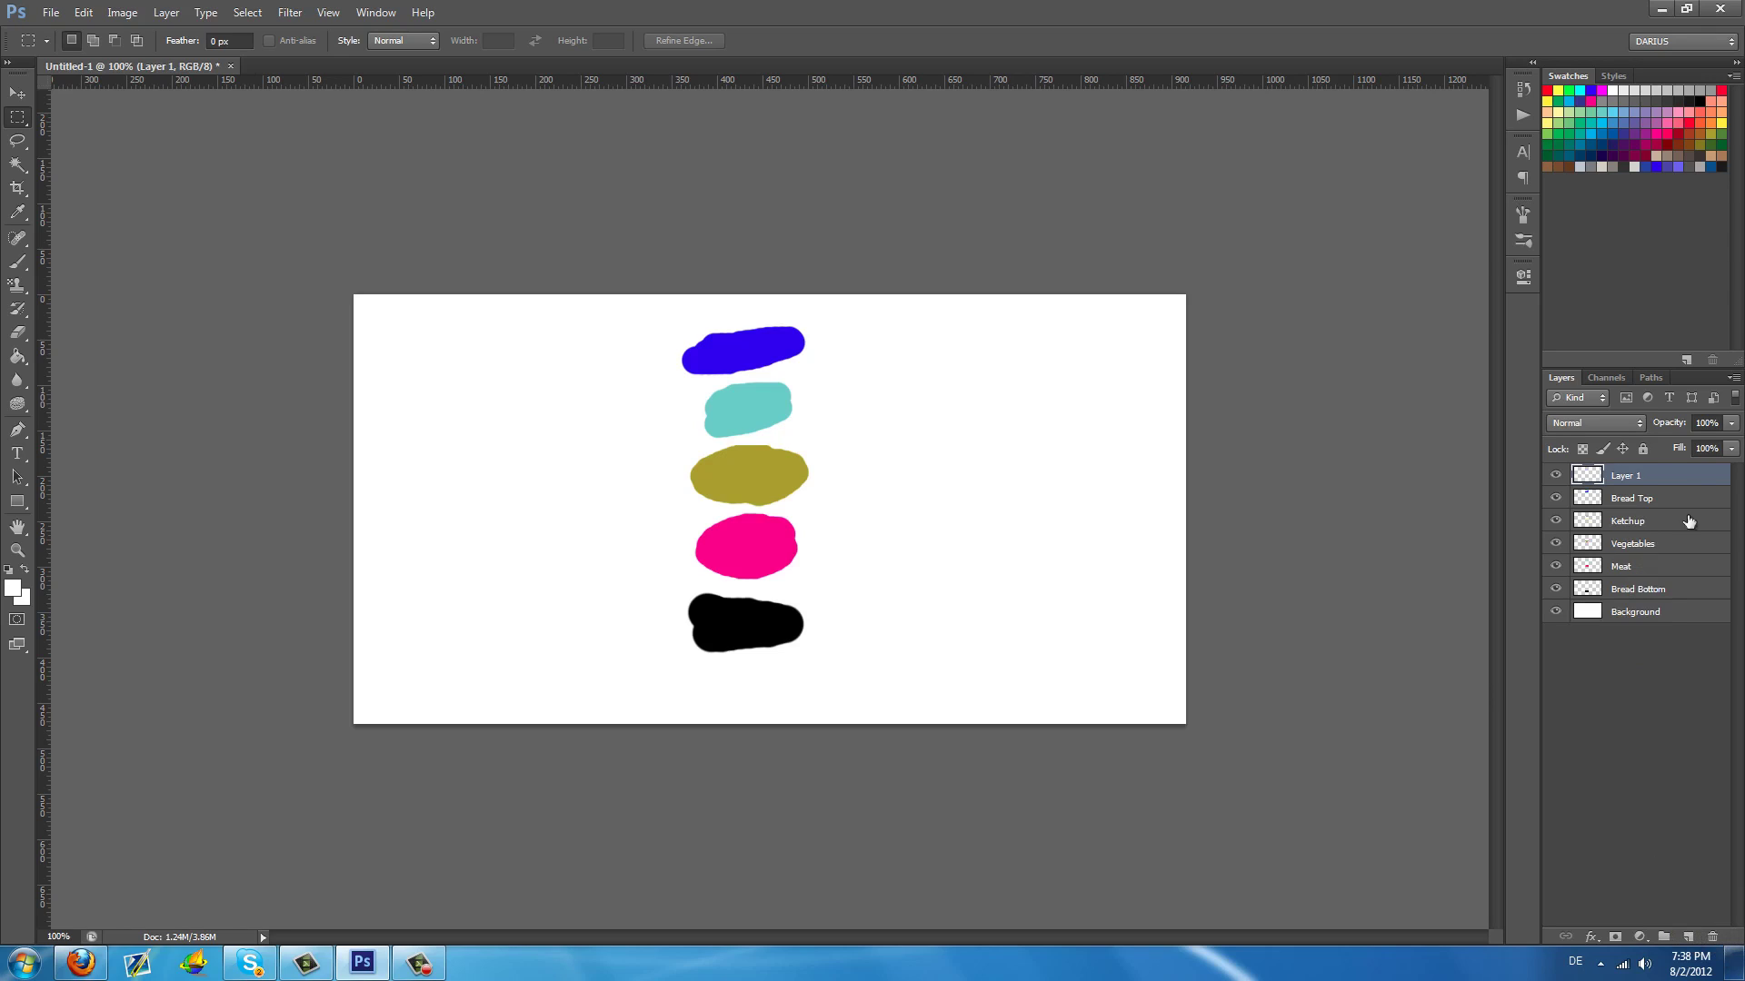
double_click(1625, 477)
text(asfdasdas)
click(1695, 483)
Select Bread Top, toggle its visibility off and on twice, then delete it
click(1662, 503)
click(1556, 499)
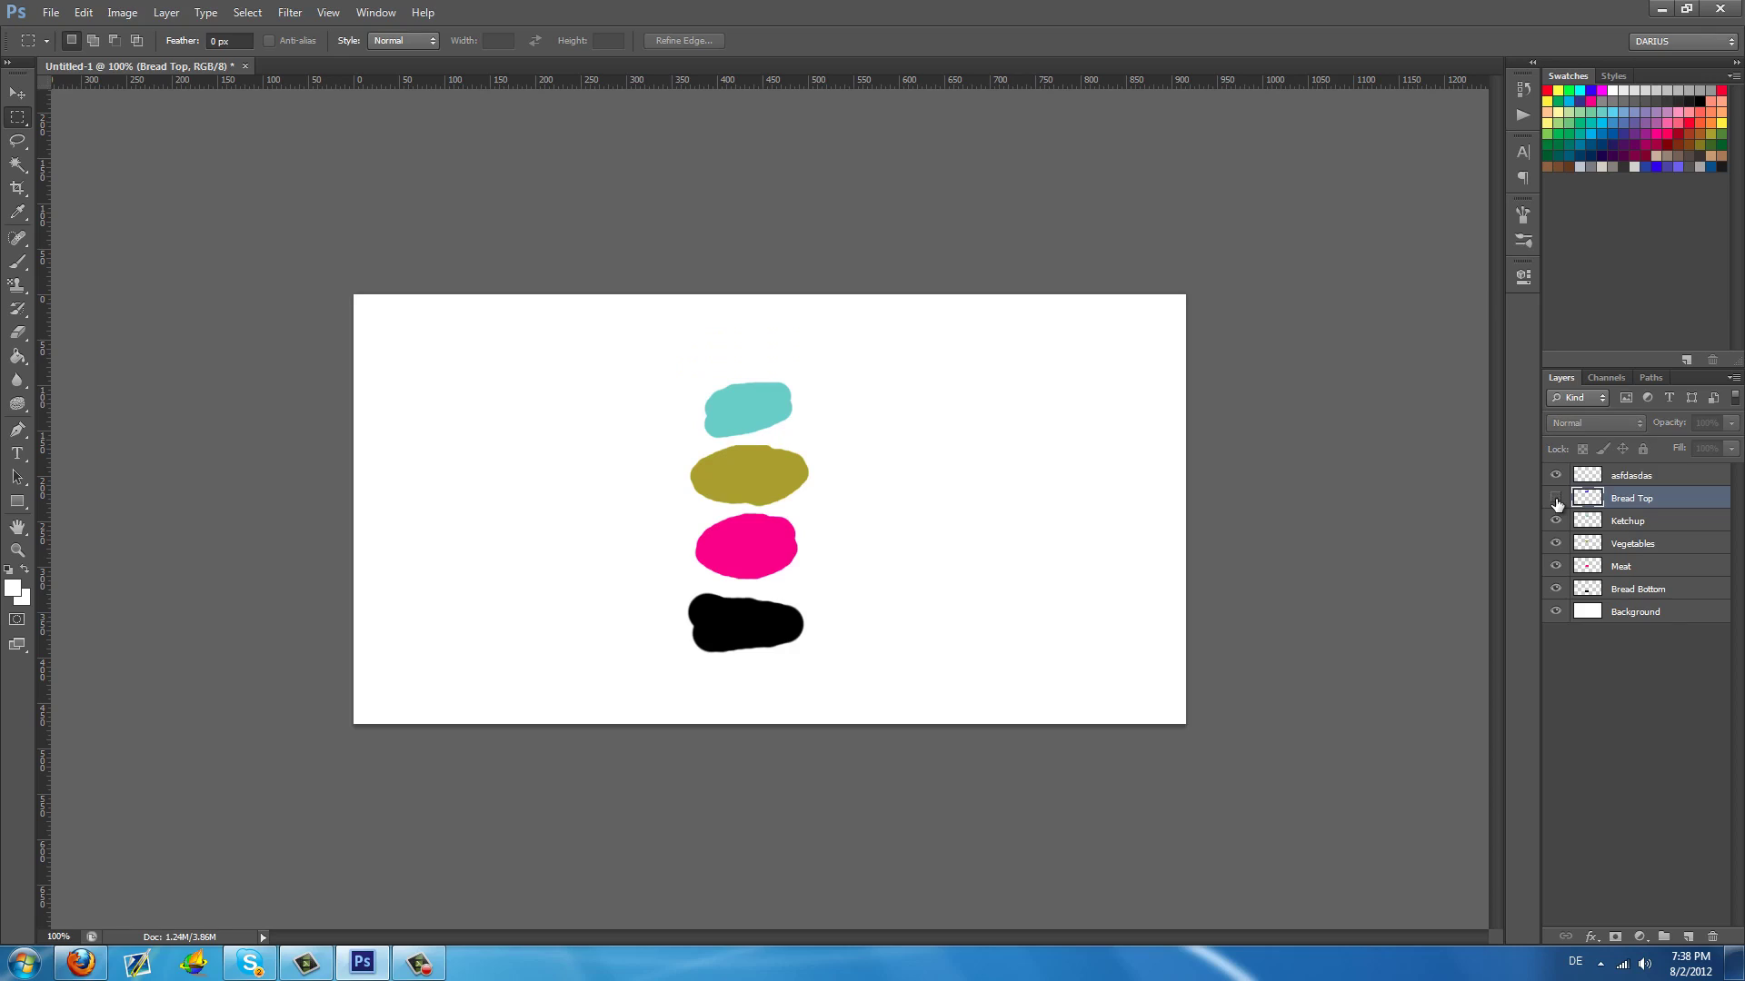
click(1555, 499)
click(1556, 499)
click(1556, 499)
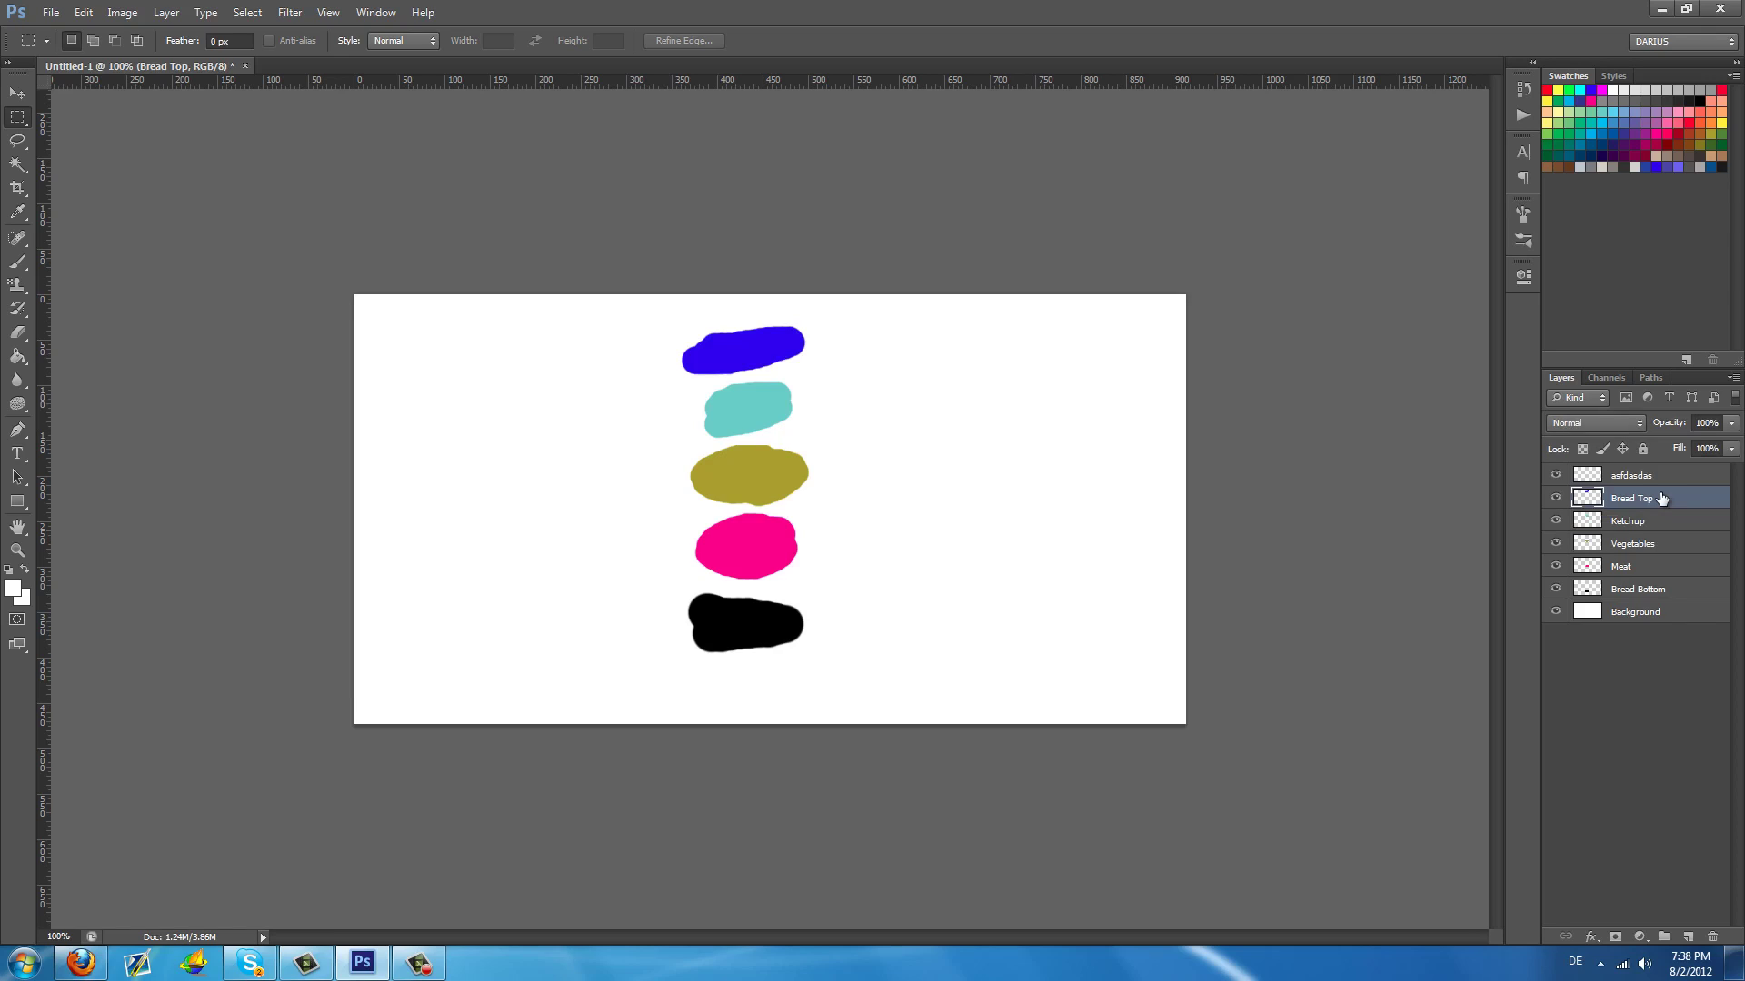
key(Delete)
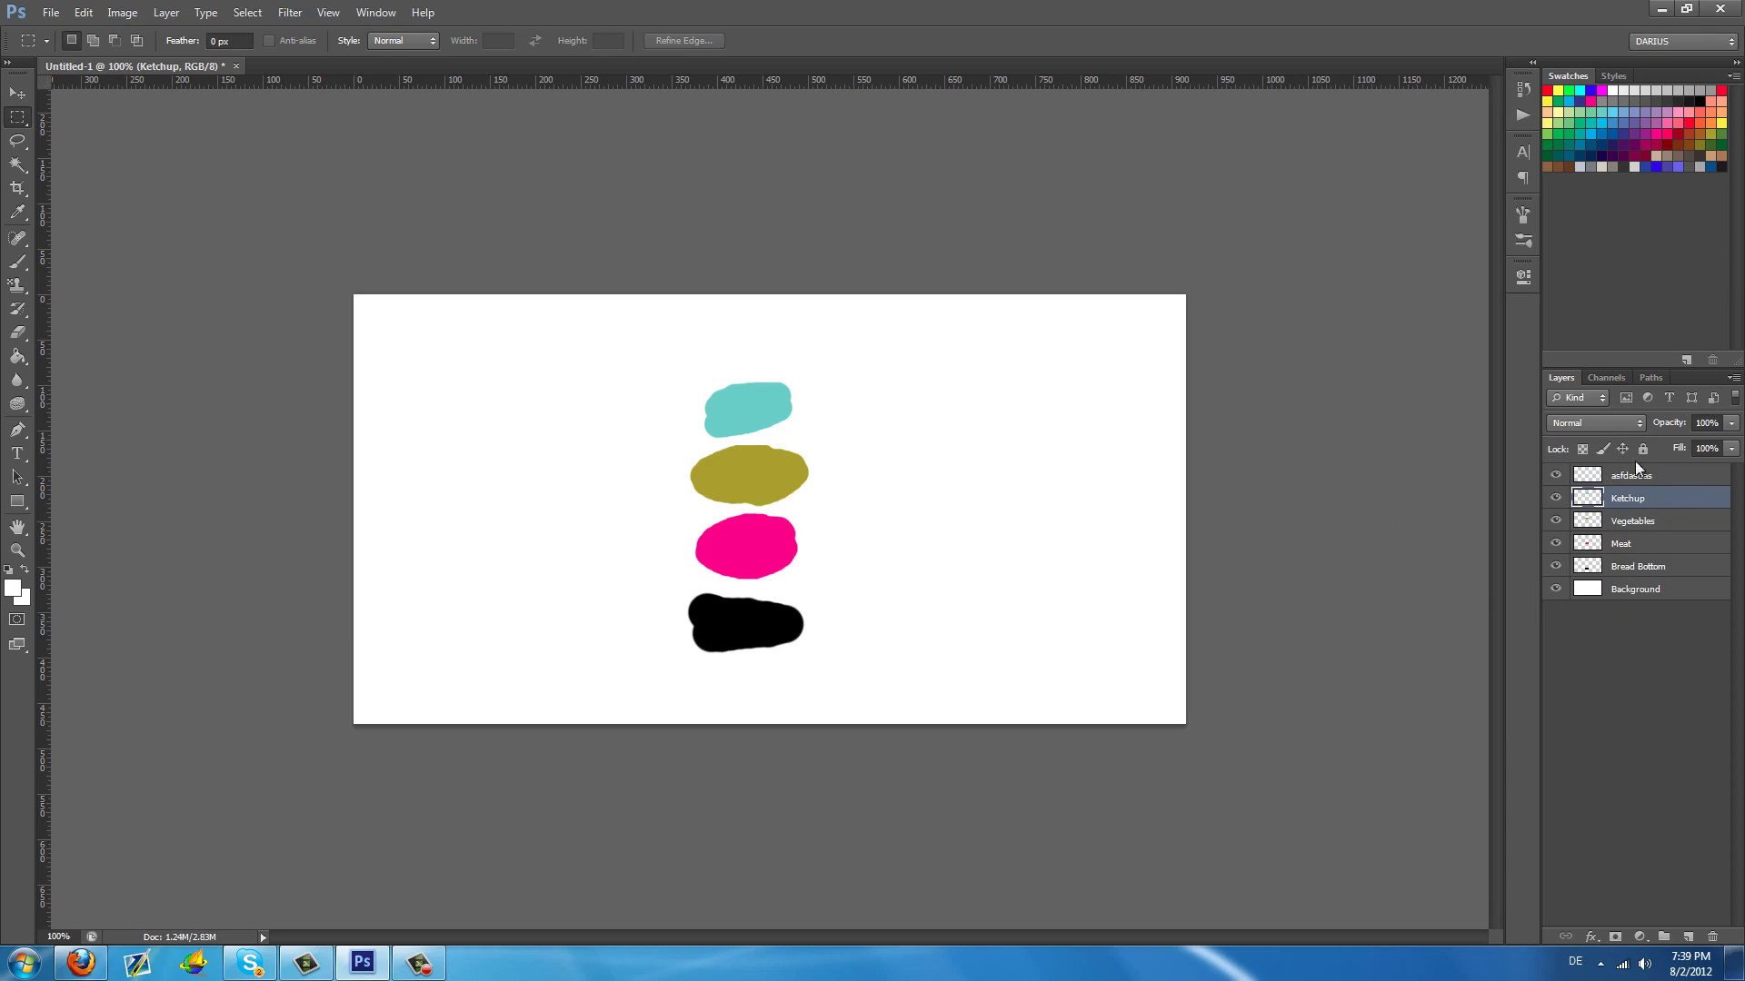
Open and close the Ketchup layer's blend-mode list without changing it
click(1634, 426)
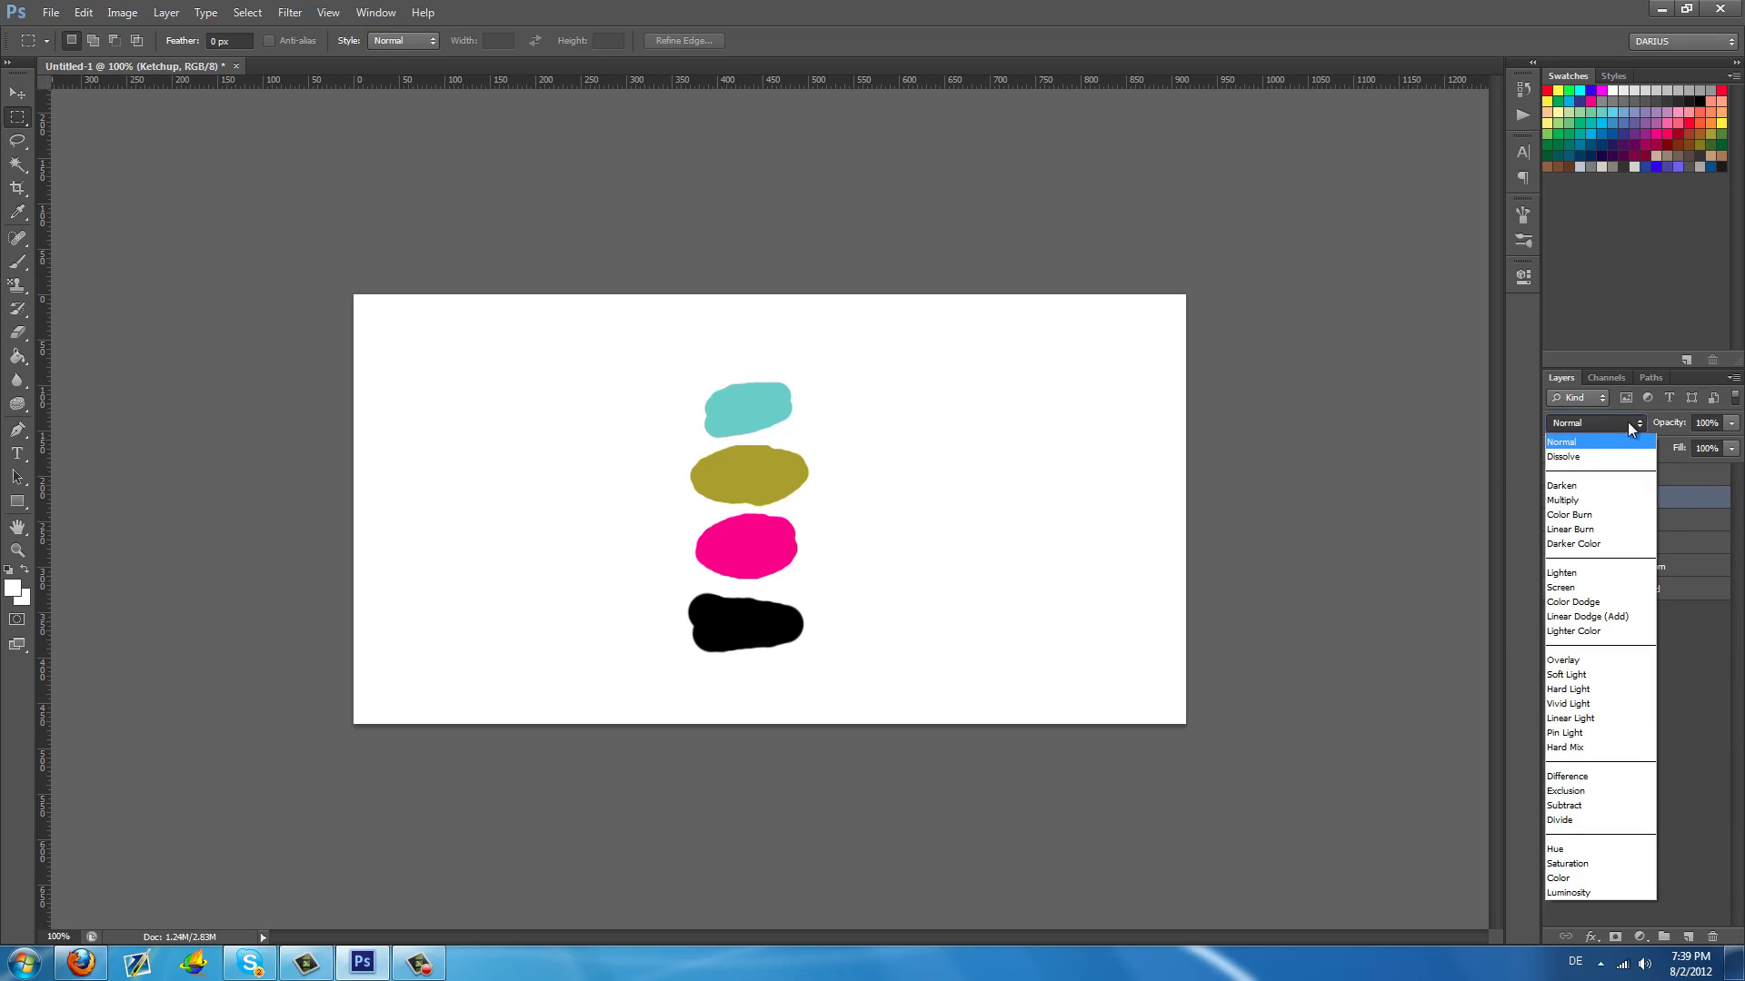
click(1627, 423)
click(1627, 425)
click(1600, 421)
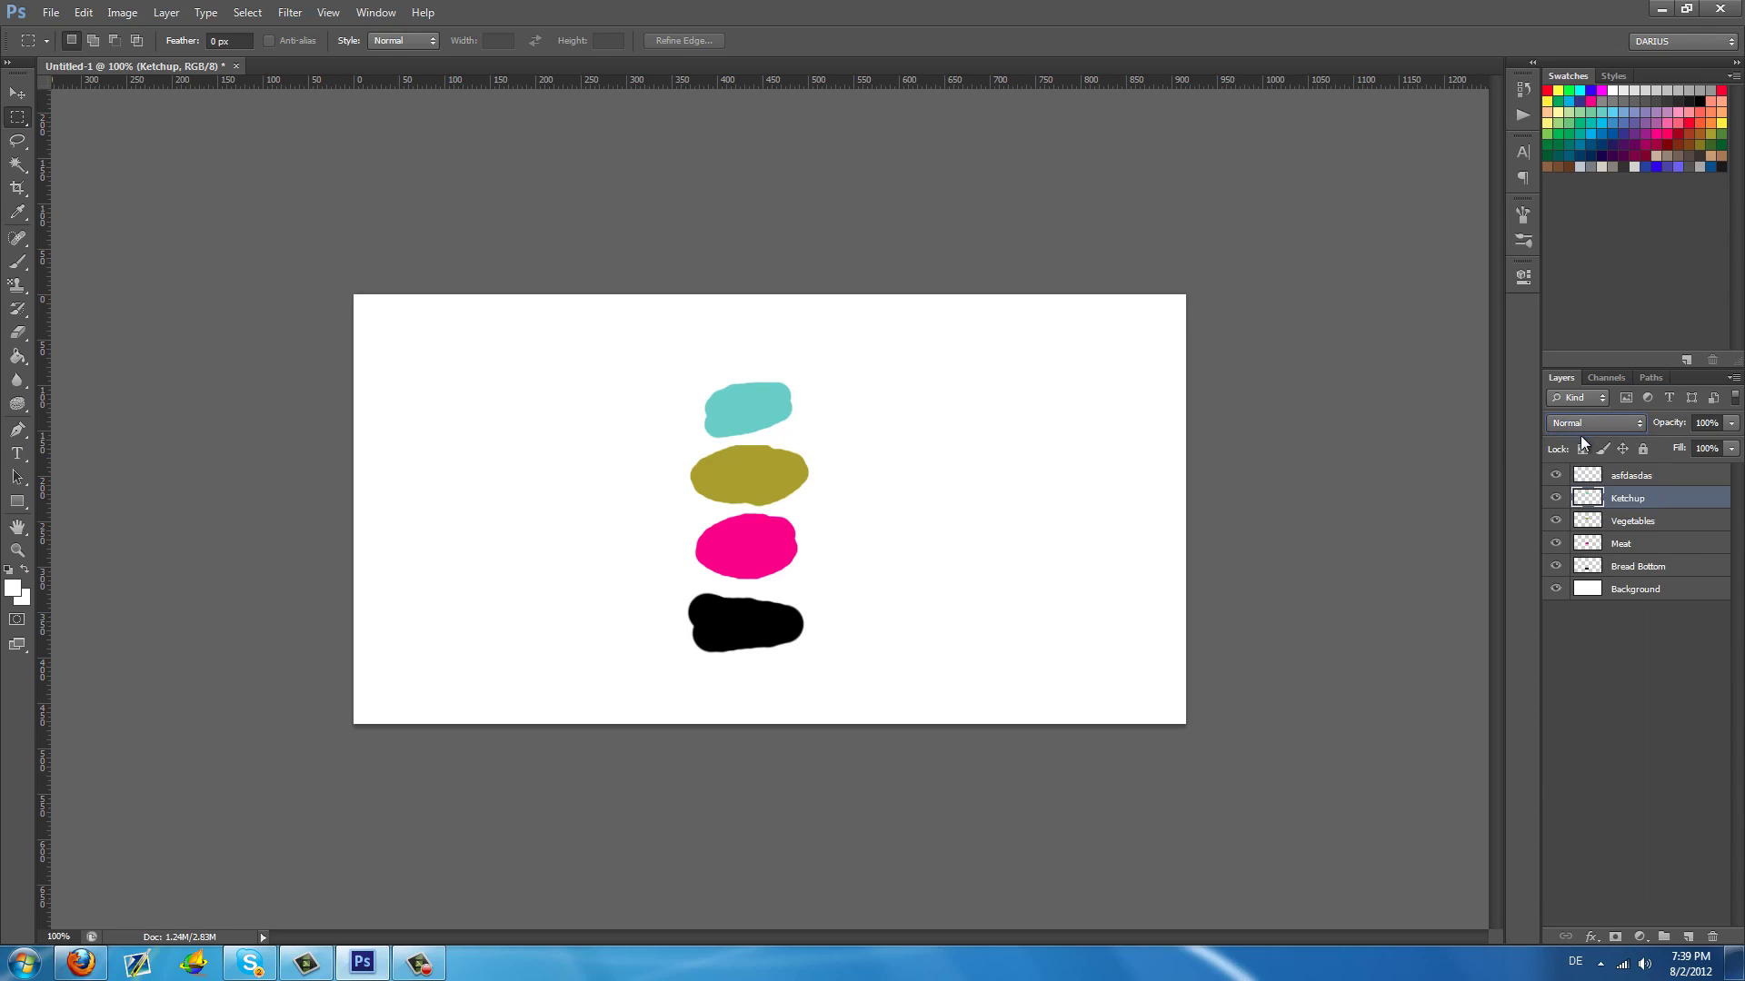
click(1596, 424)
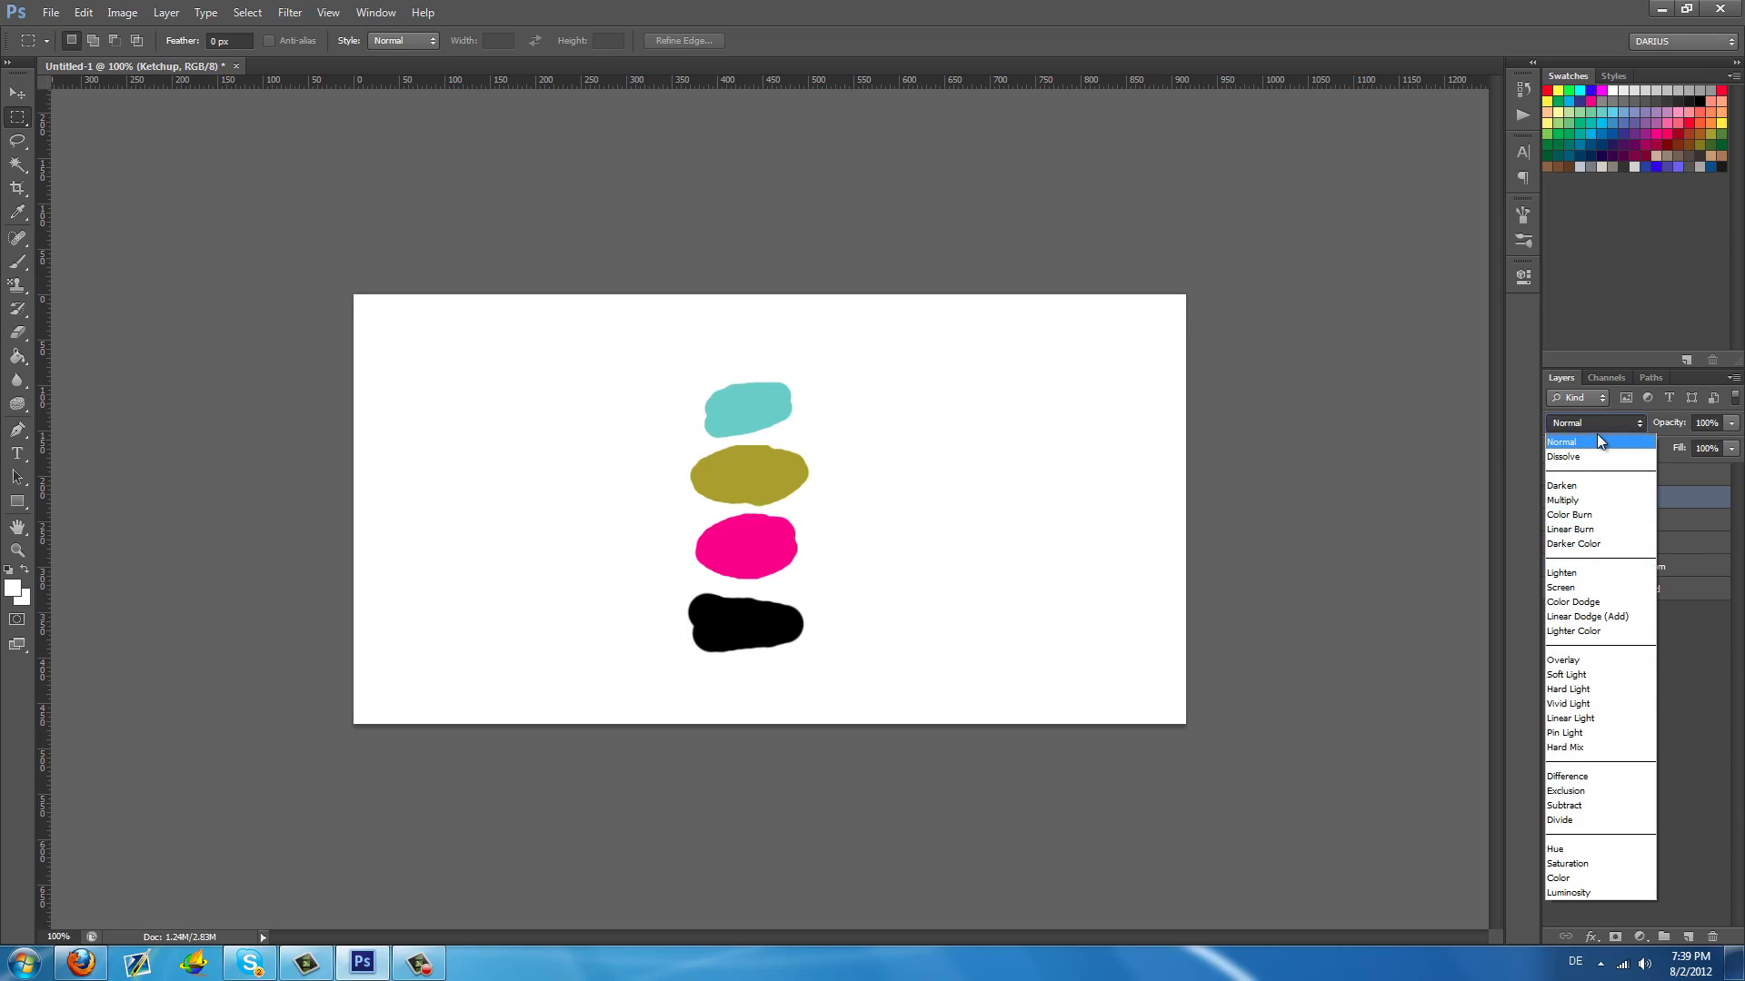
click(1596, 421)
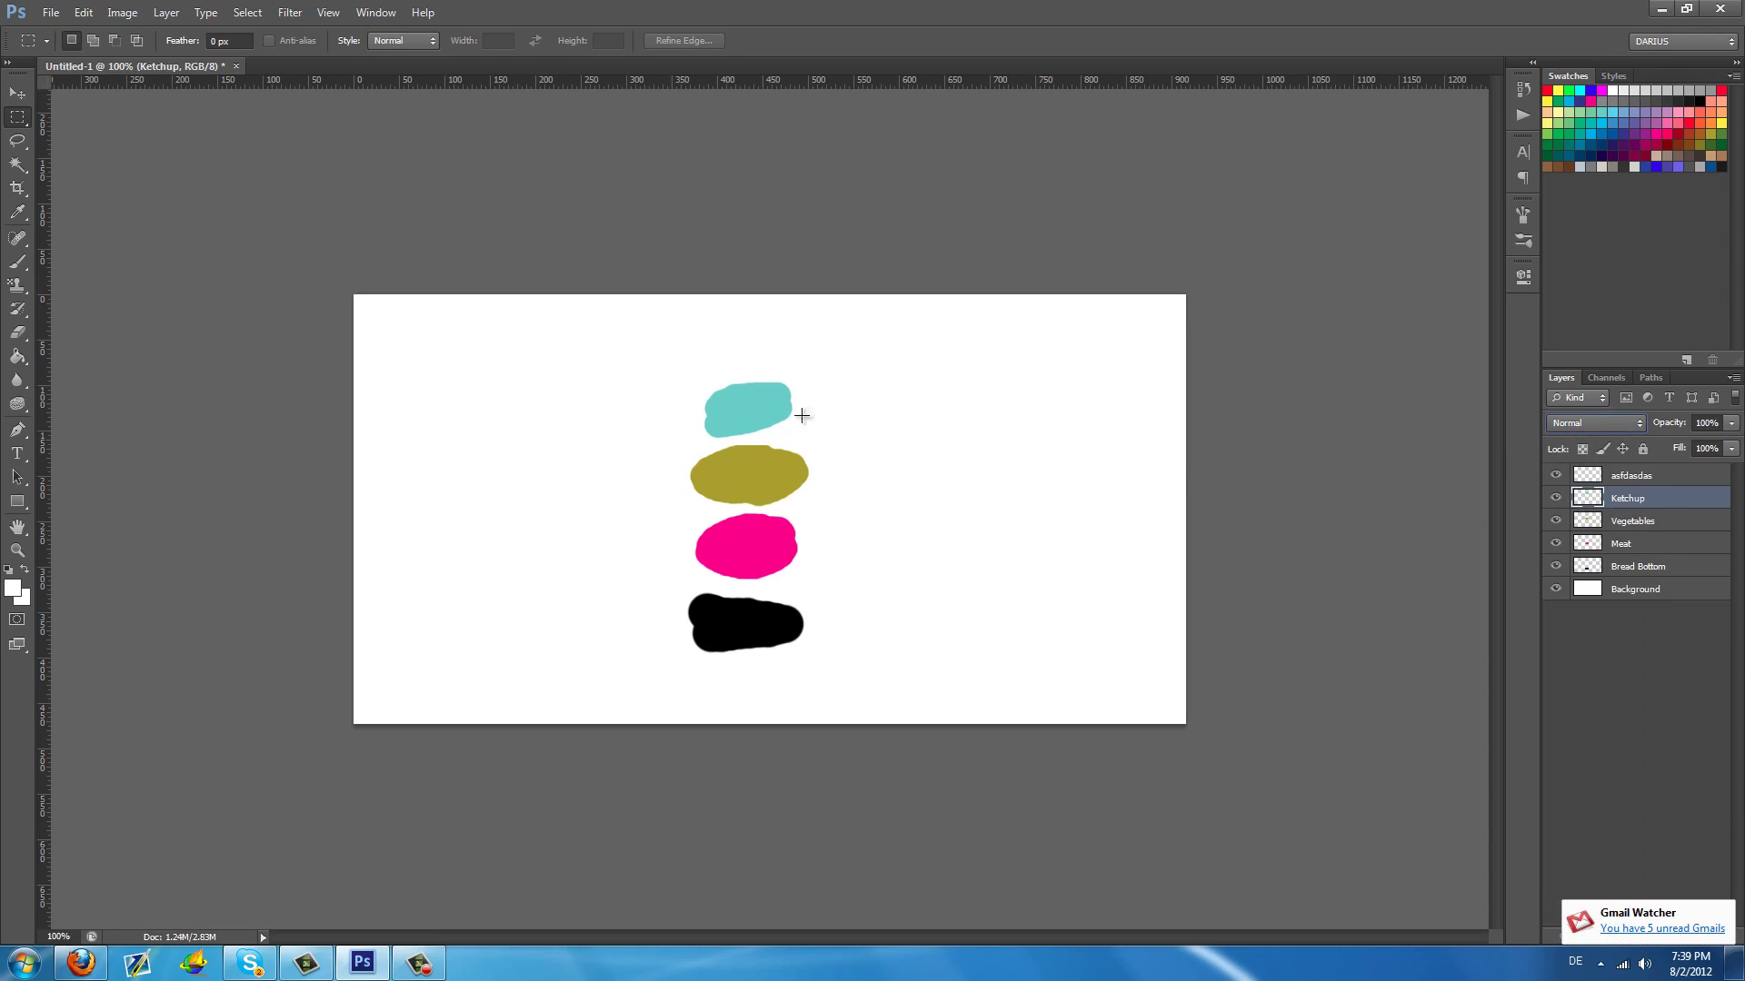
Move the cyan Ketchup blob down onto the olive blob, toggling Vegetables' visibility to check
click(17, 92)
drag(776, 422, 778, 469)
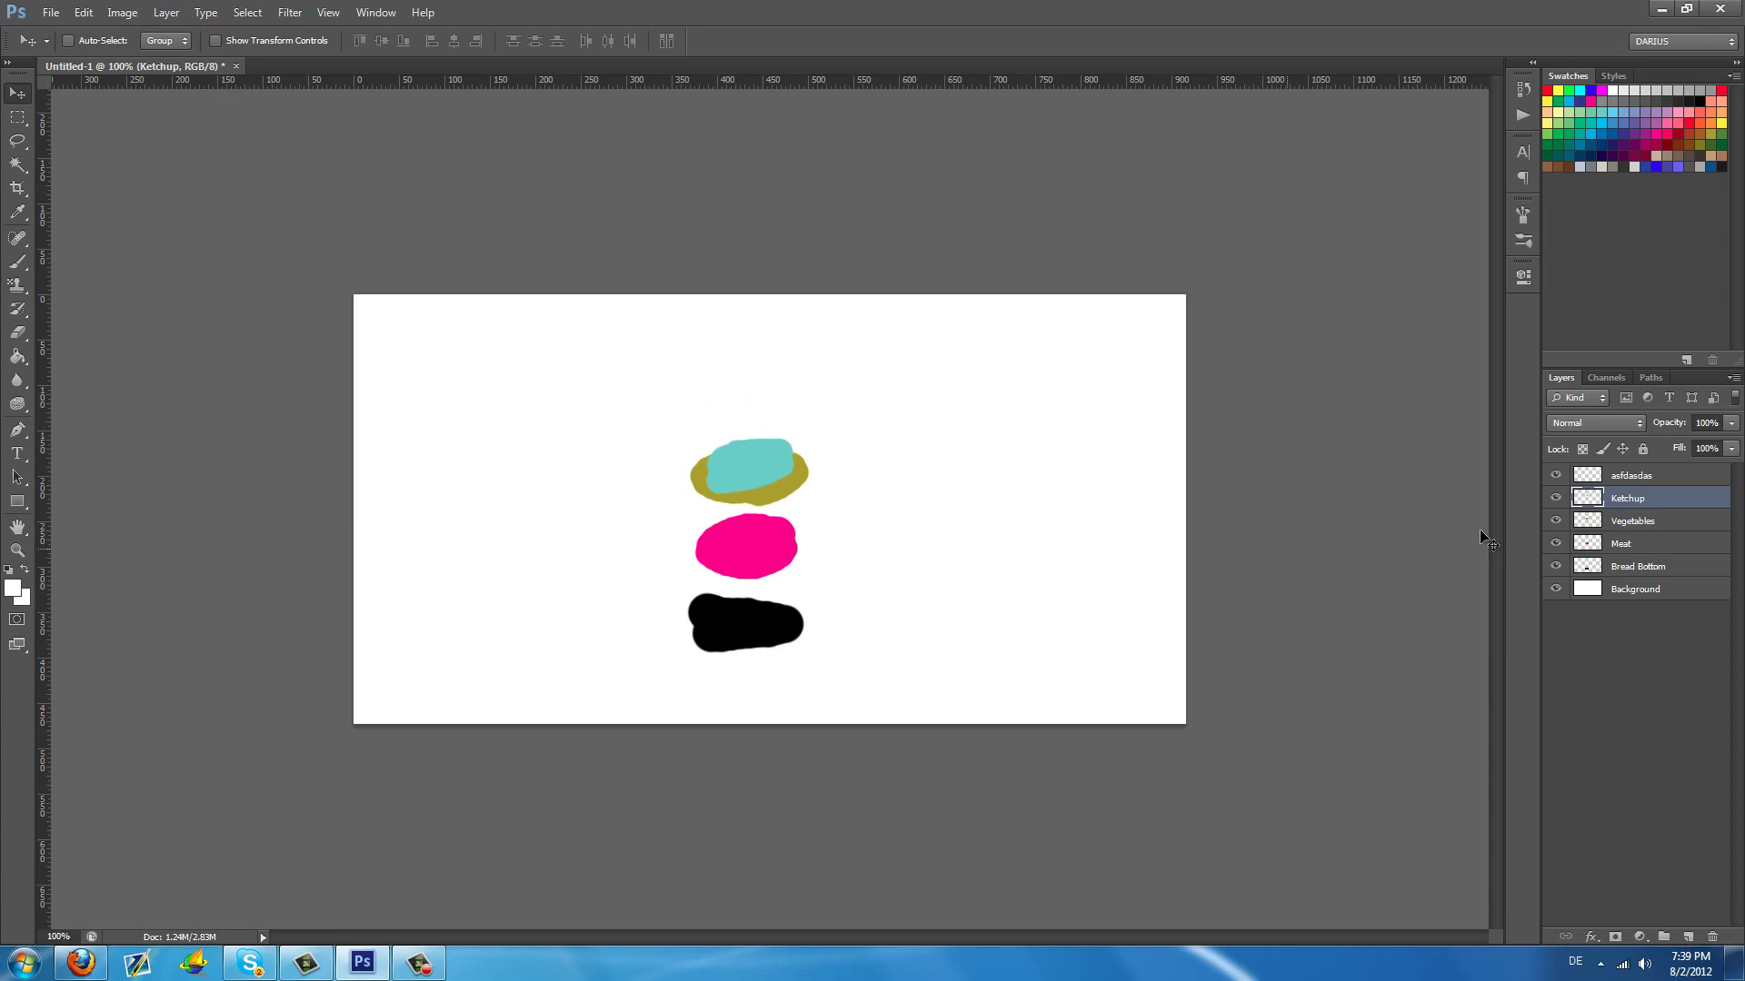
click(1556, 521)
click(1555, 521)
Try Overlay blending on Ketchup, revert to Normal, and move the blob above the olive one
click(1621, 423)
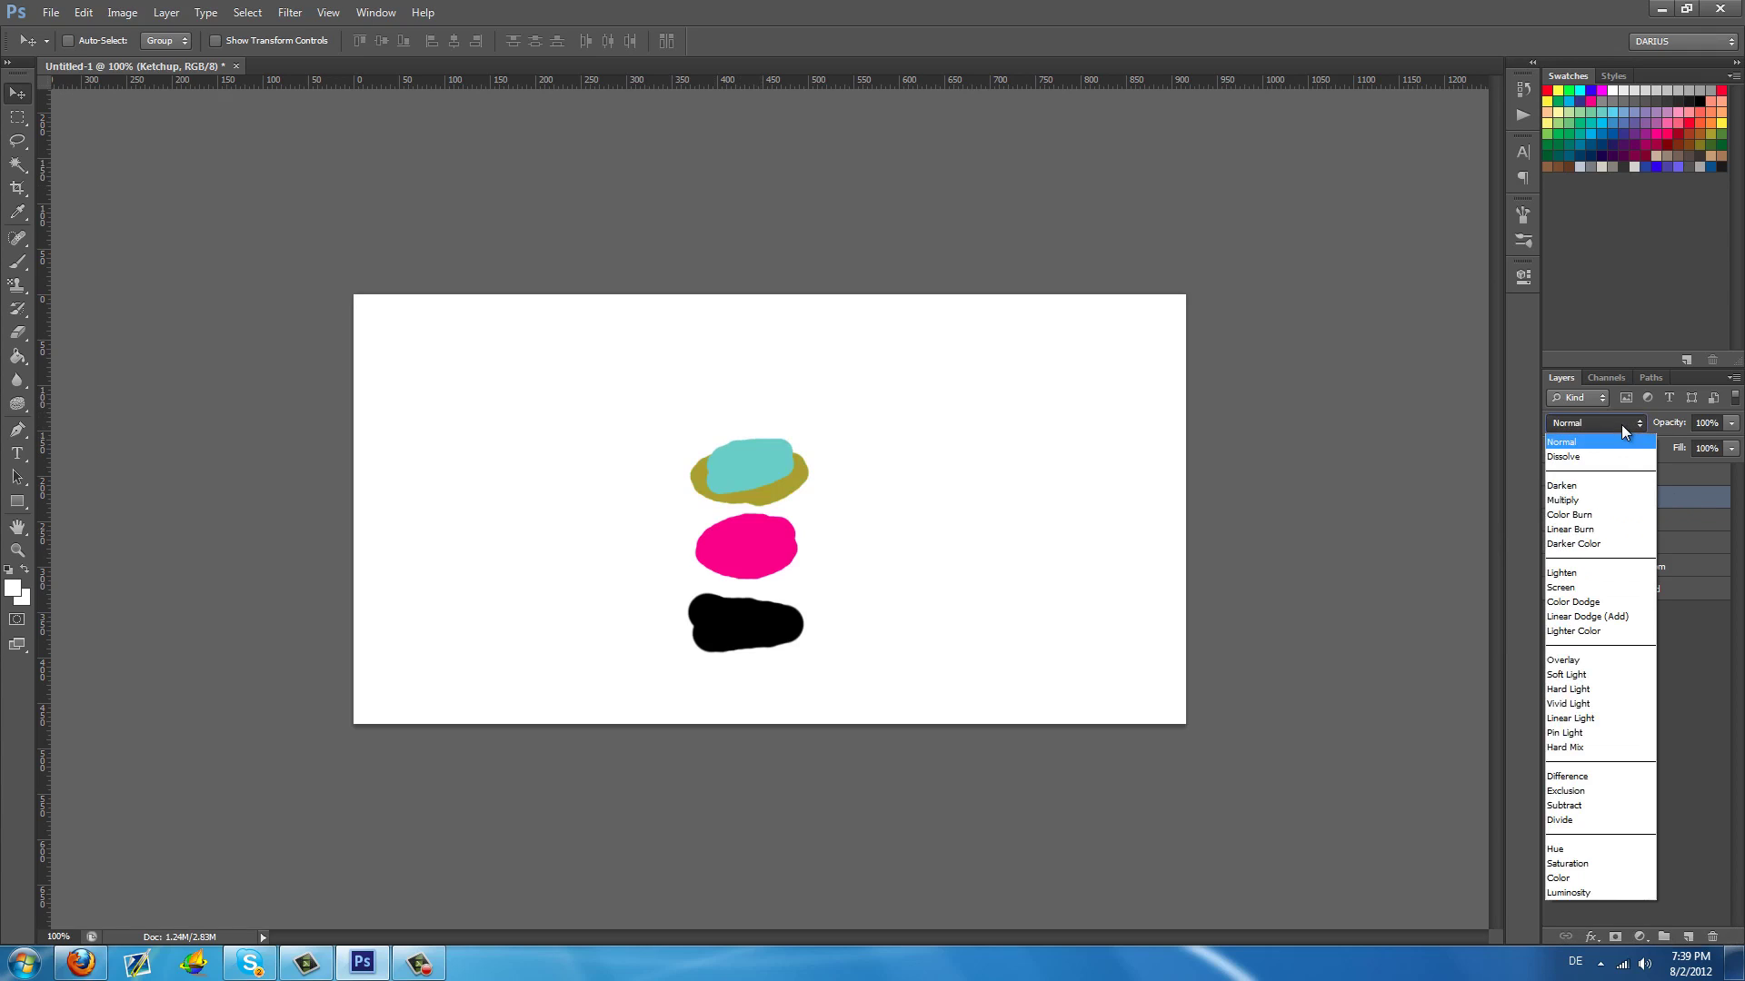
click(1602, 658)
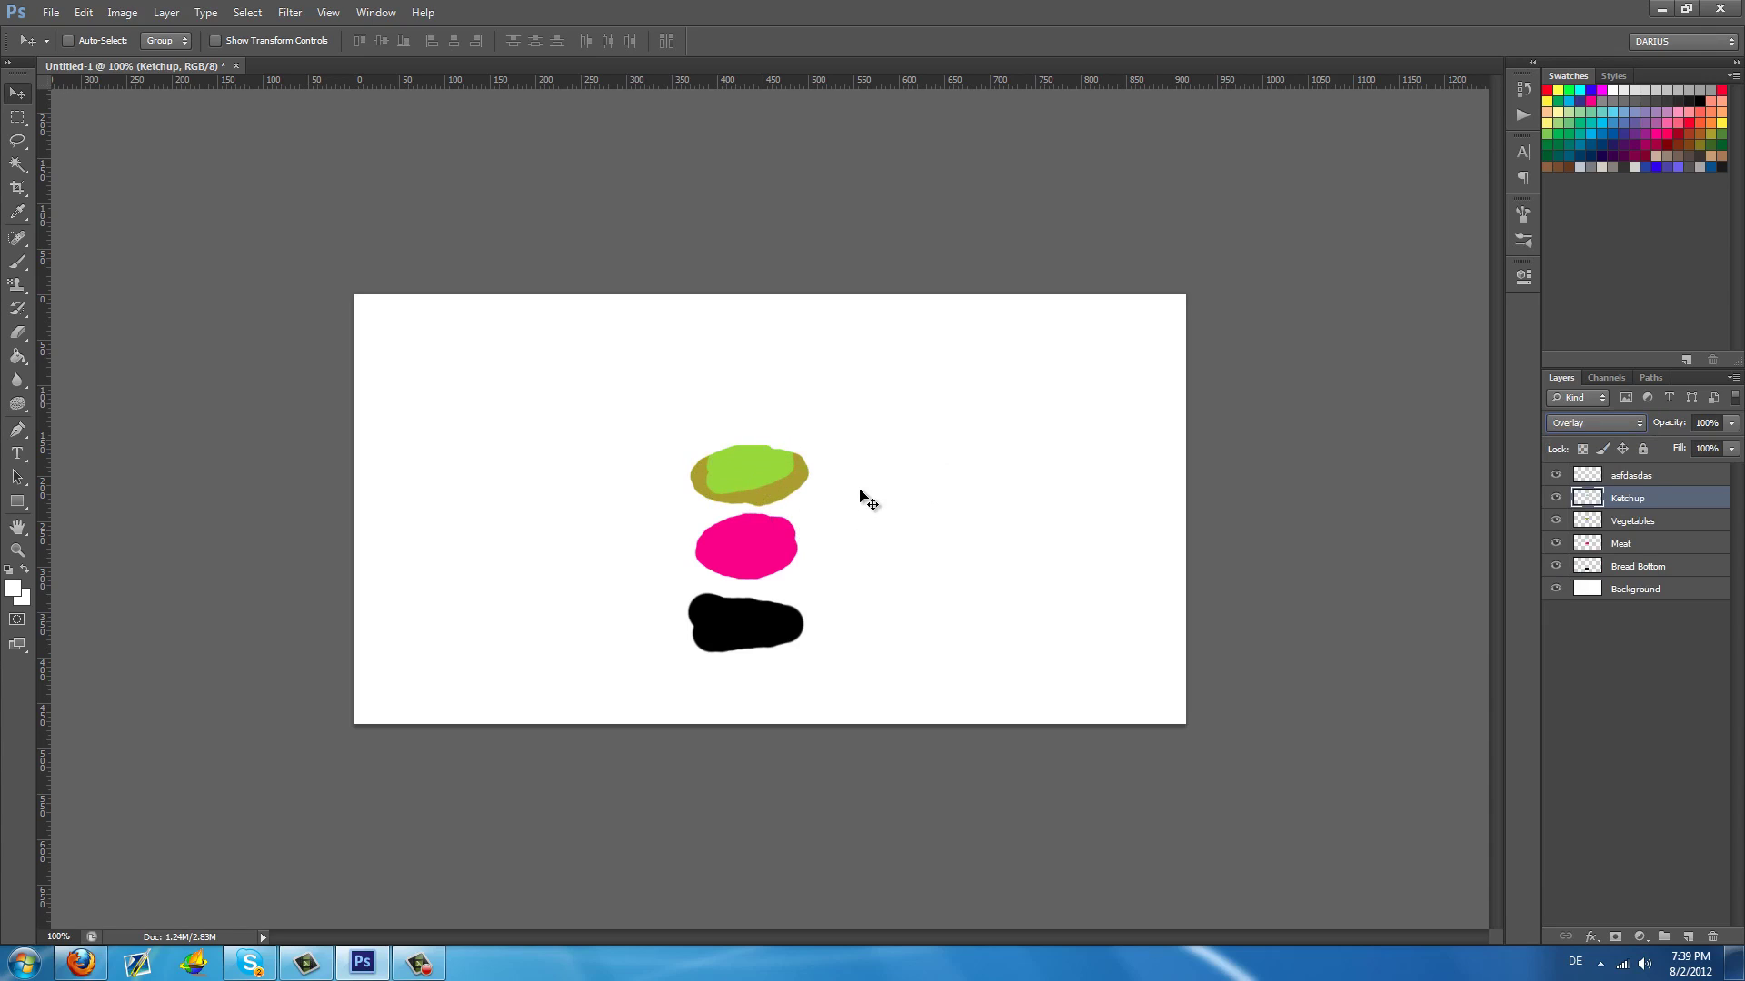
click(1577, 424)
click(1576, 442)
drag(804, 481, 753, 368)
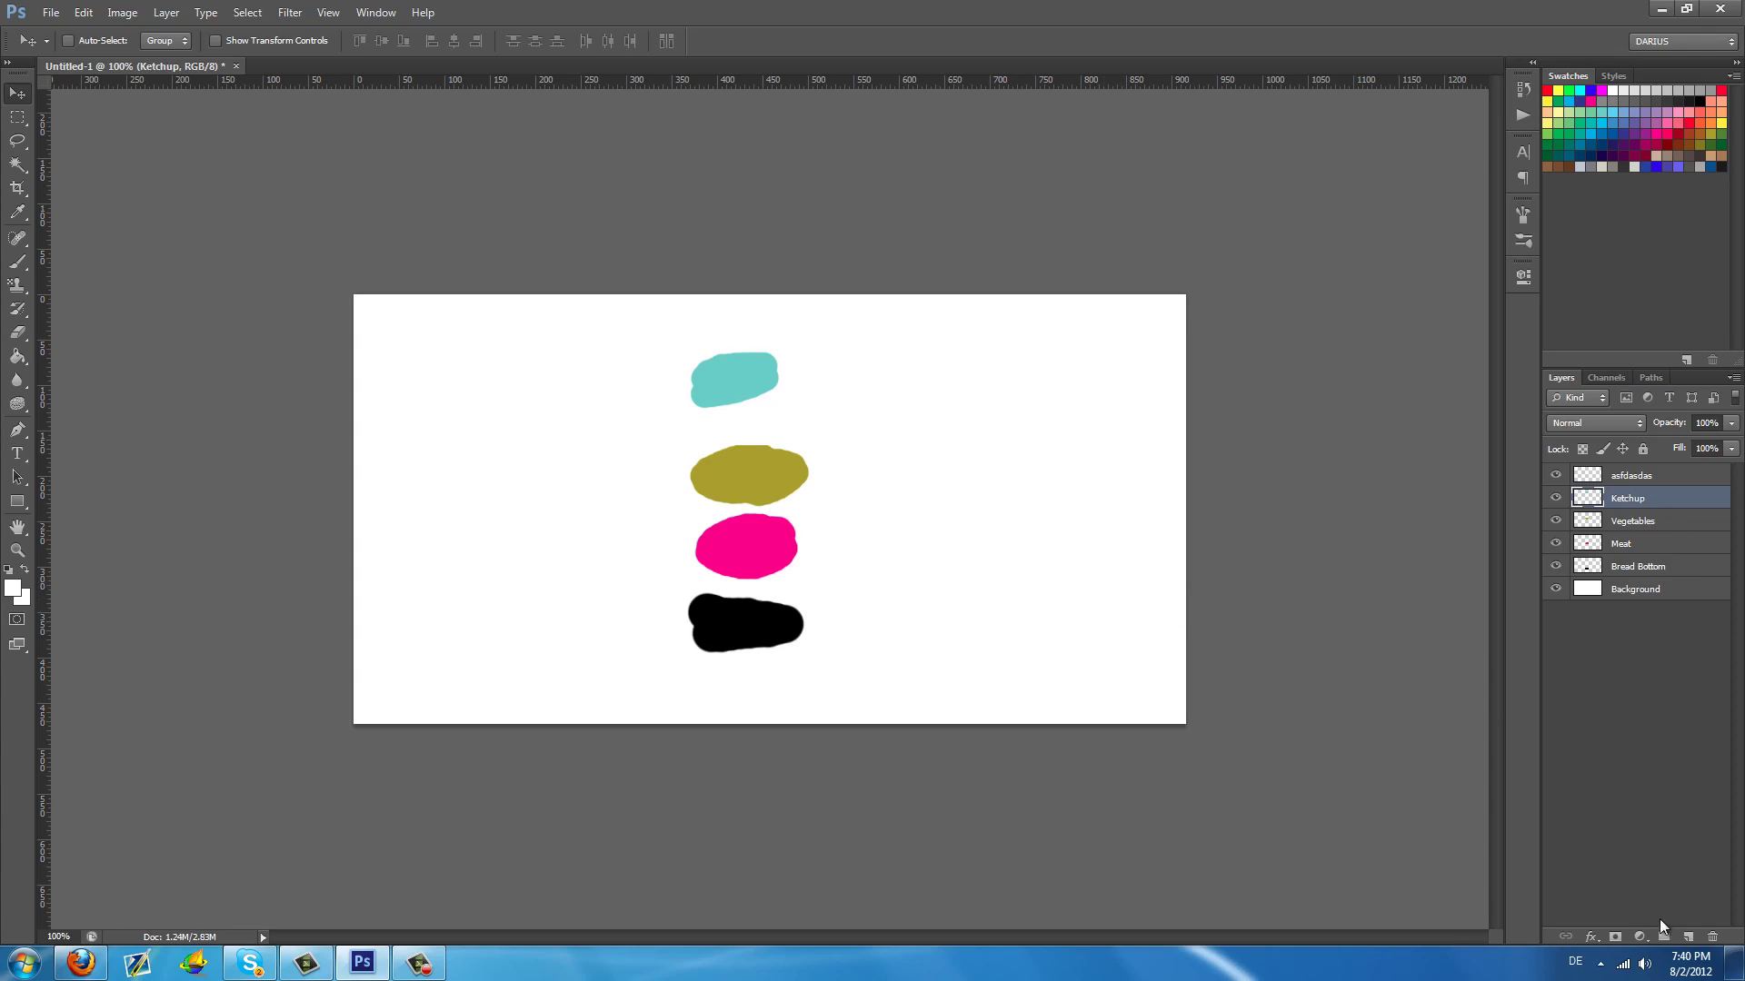
Add a new layer and set up a 6 px black Brush
click(1688, 937)
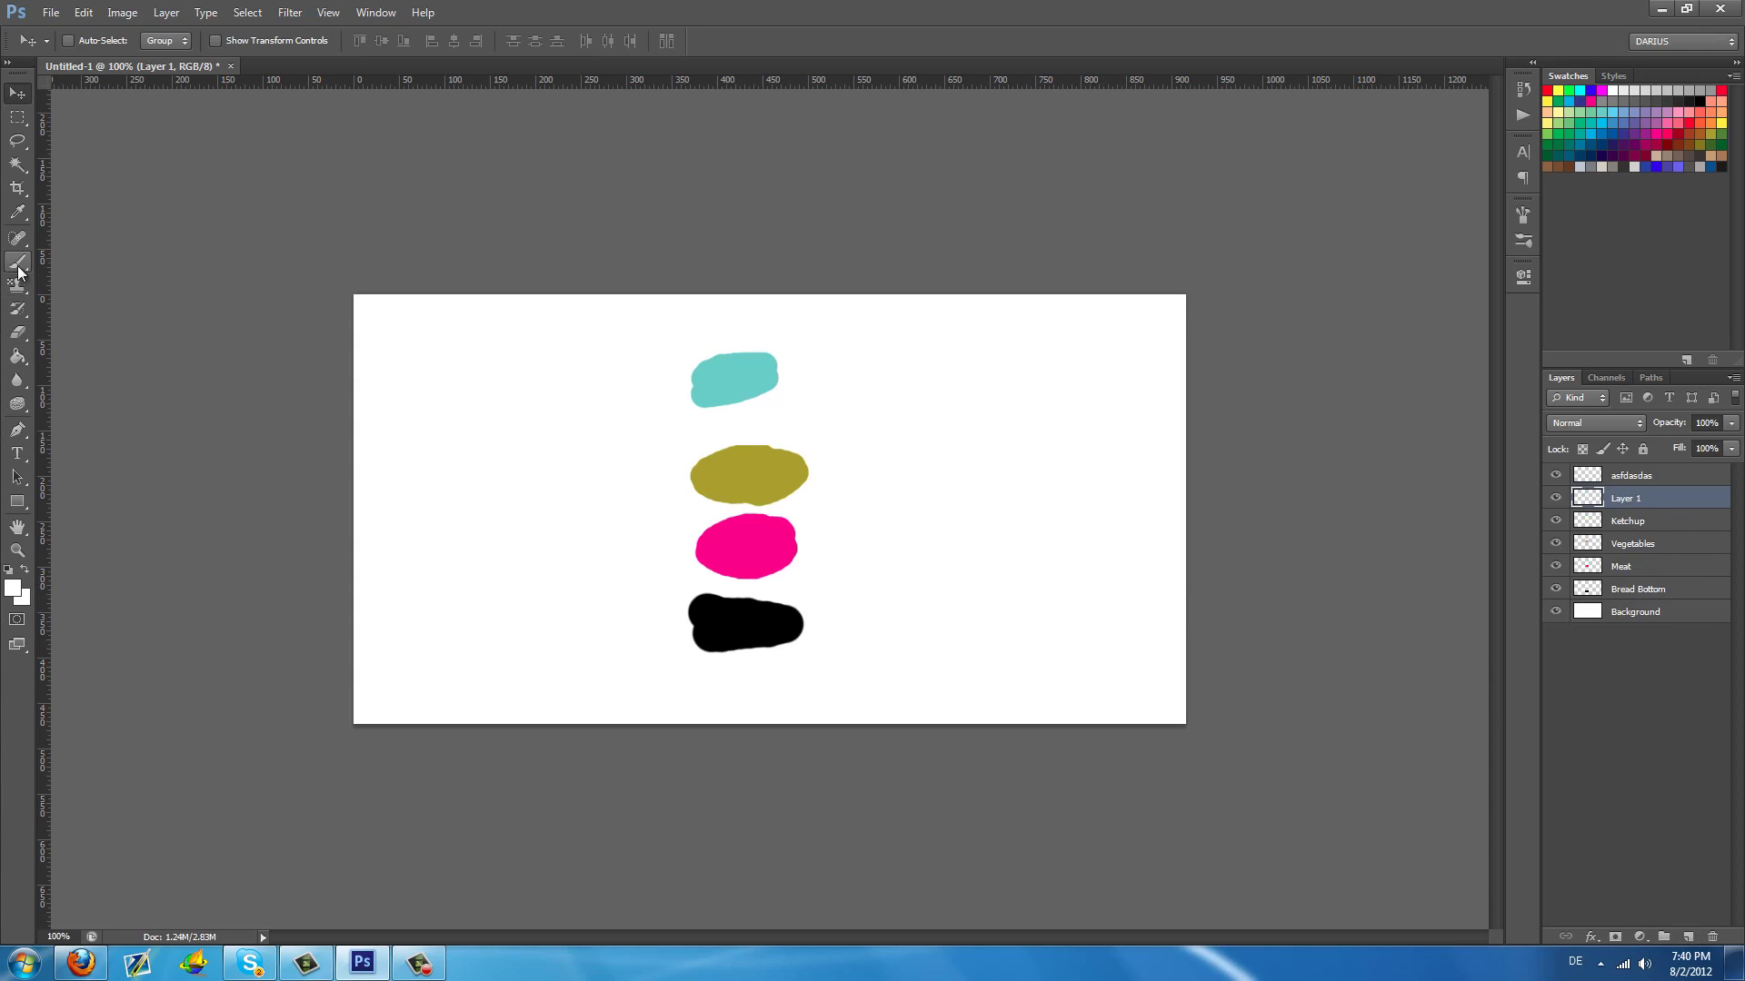
click(19, 265)
click(83, 258)
click(83, 43)
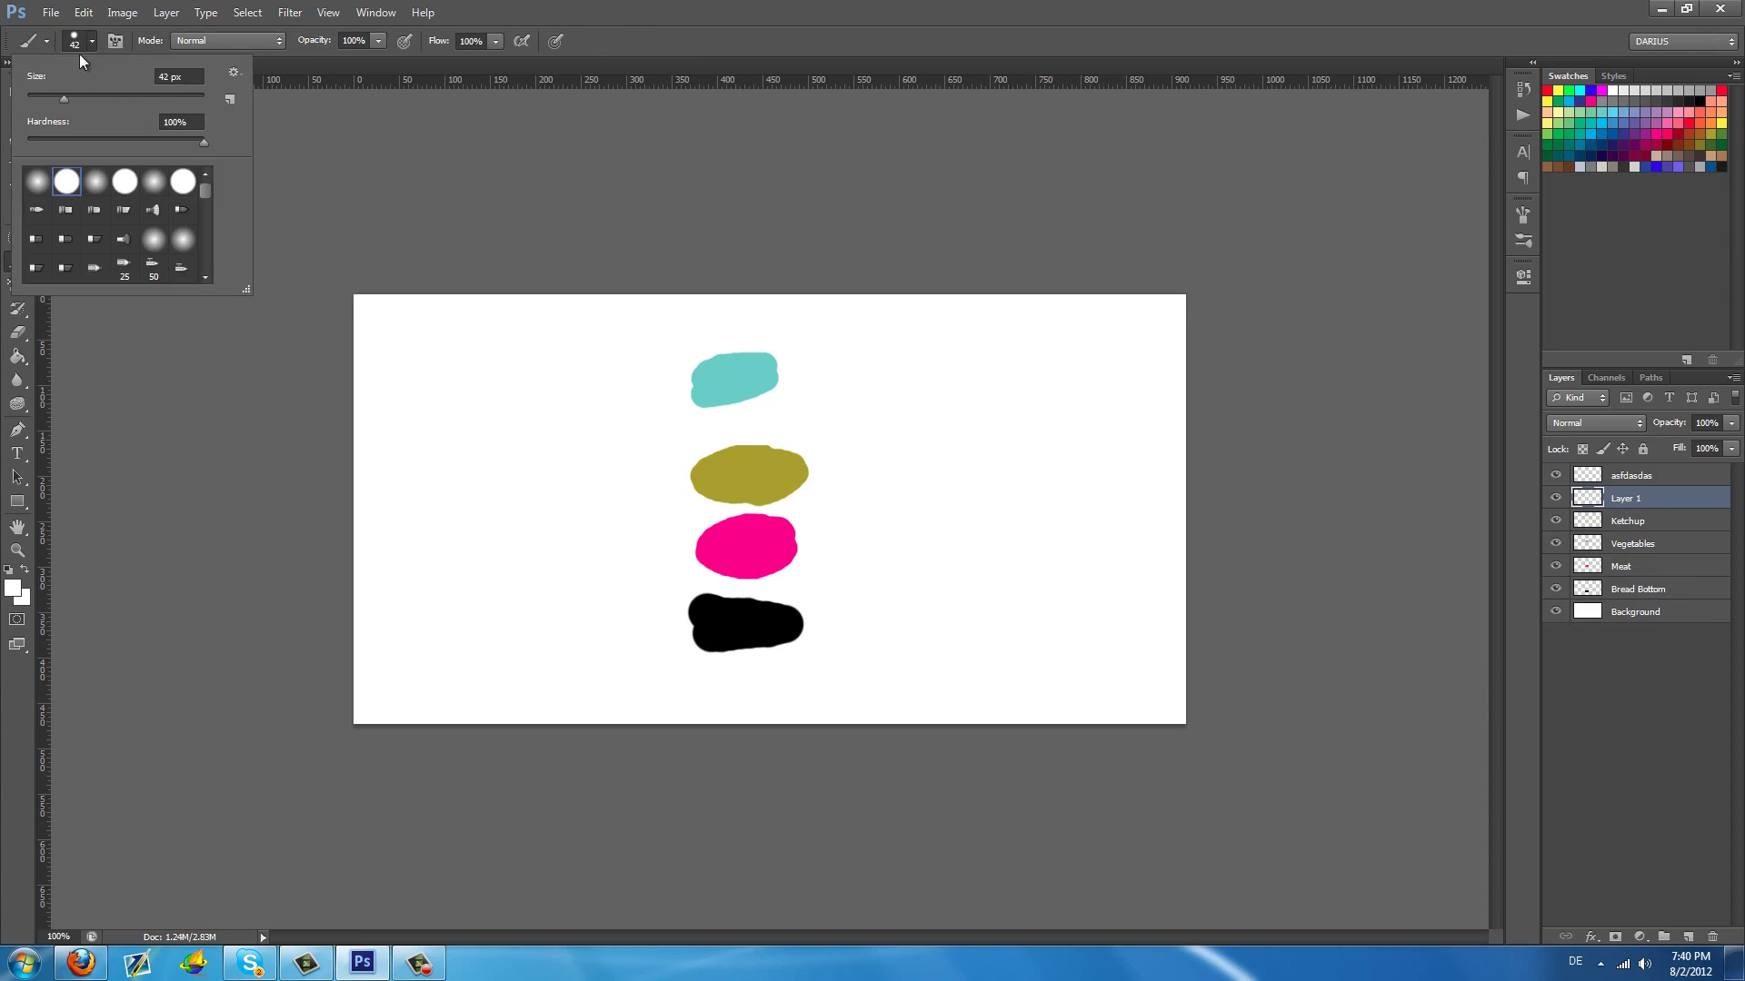
drag(46, 96, 31, 100)
click(1701, 100)
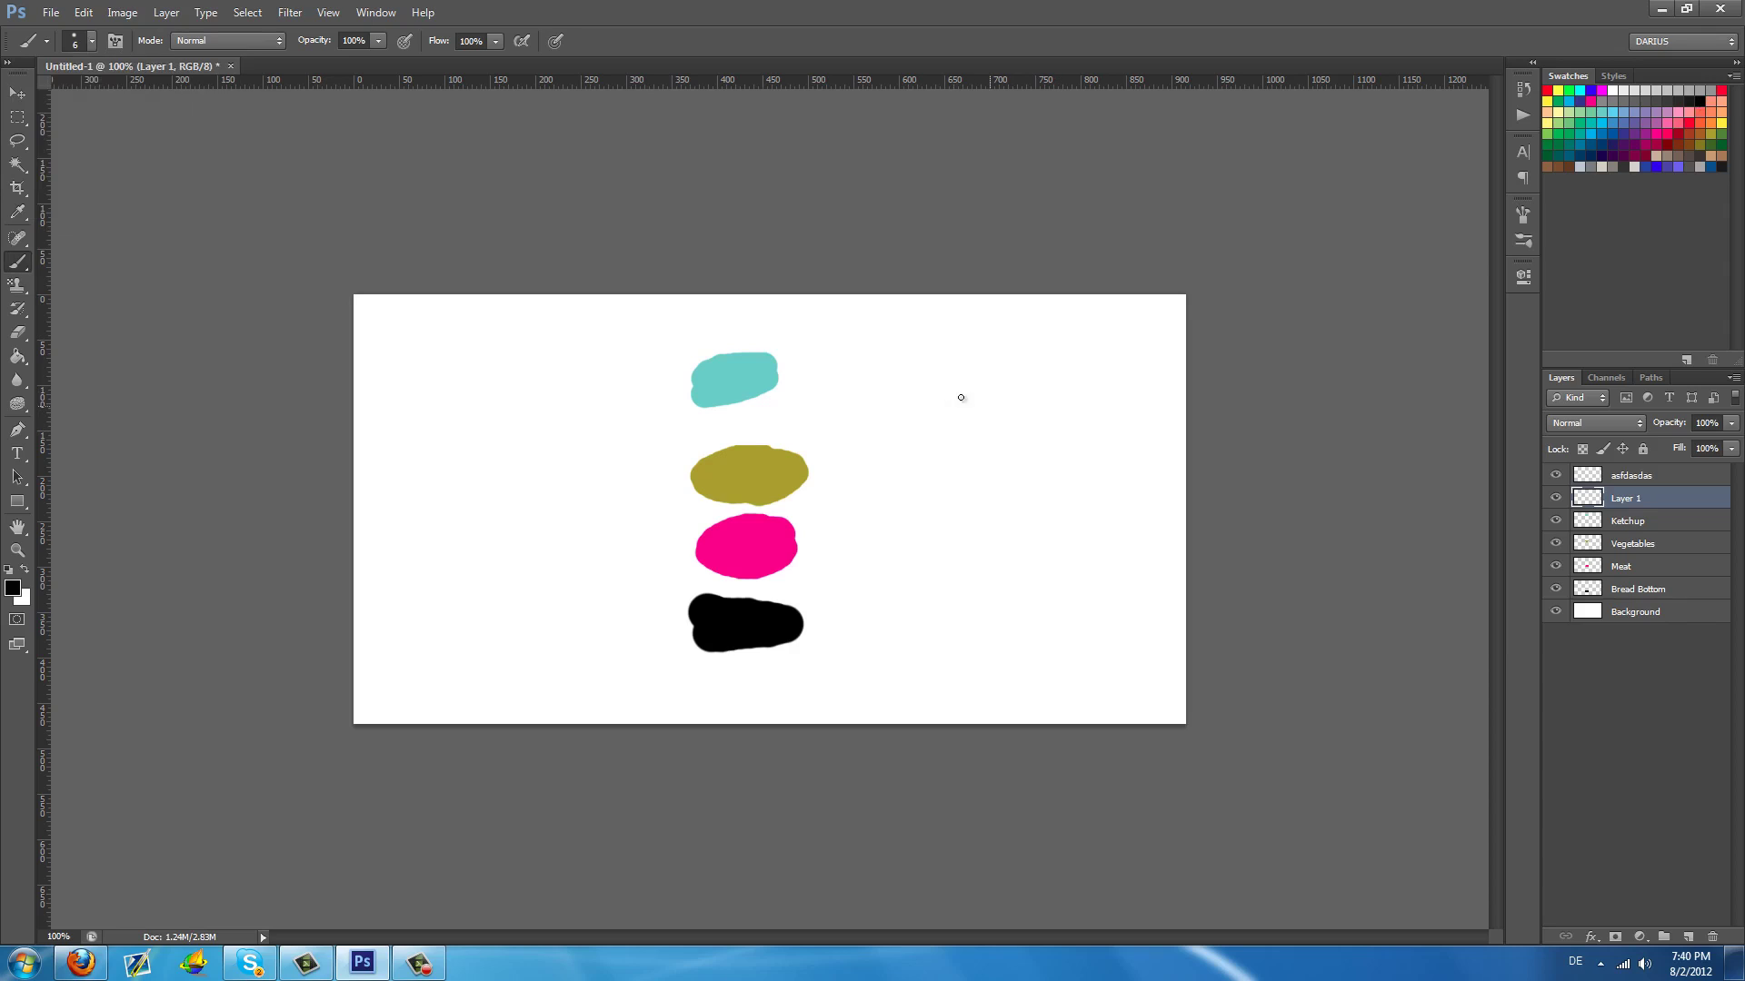
Paint a black stick figure with boxy head, face dots, arm and legs, then select Ketchup
mouse_move(990, 404)
mouse_down()
mouse_move(910, 437)
mouse_move(1013, 442)
mouse_move(990, 396)
mouse_move(945, 403)
mouse_move(951, 553)
mouse_move(915, 573)
mouse_move(953, 553)
mouse_move(989, 586)
mouse_up()
click(928, 411)
click(986, 419)
click(928, 440)
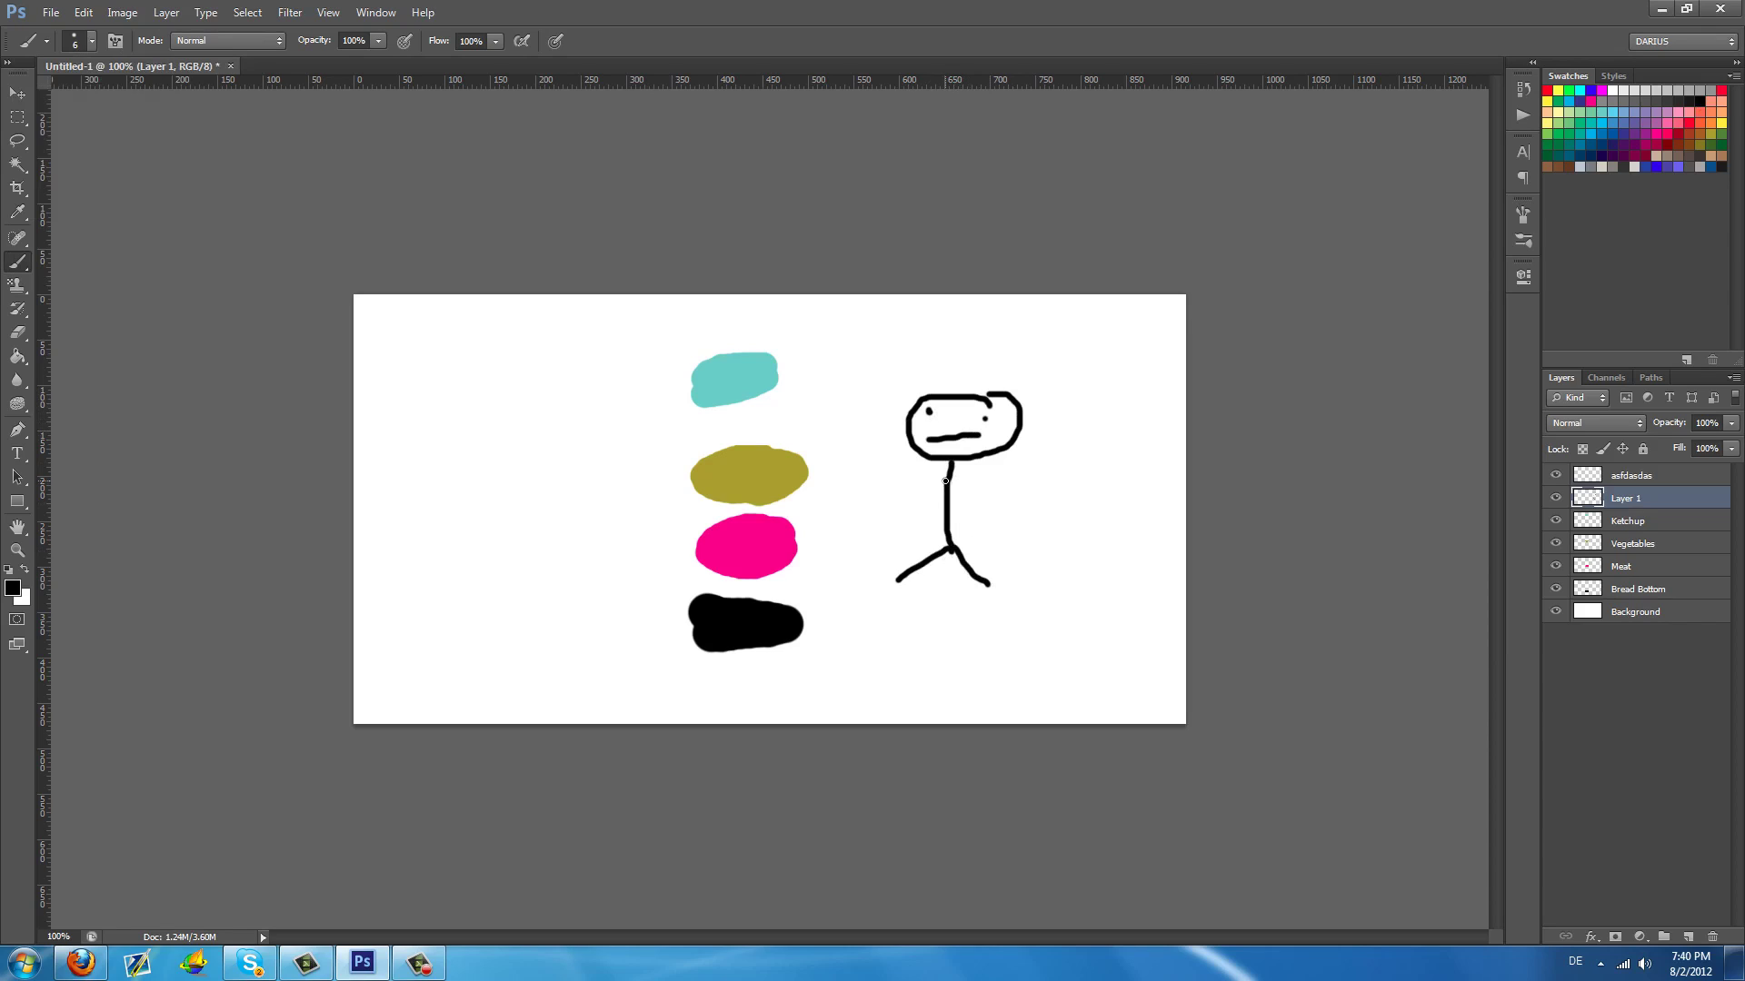
mouse_move(949, 484)
mouse_down()
mouse_move(941, 510)
mouse_move(1005, 520)
mouse_move(950, 505)
mouse_up()
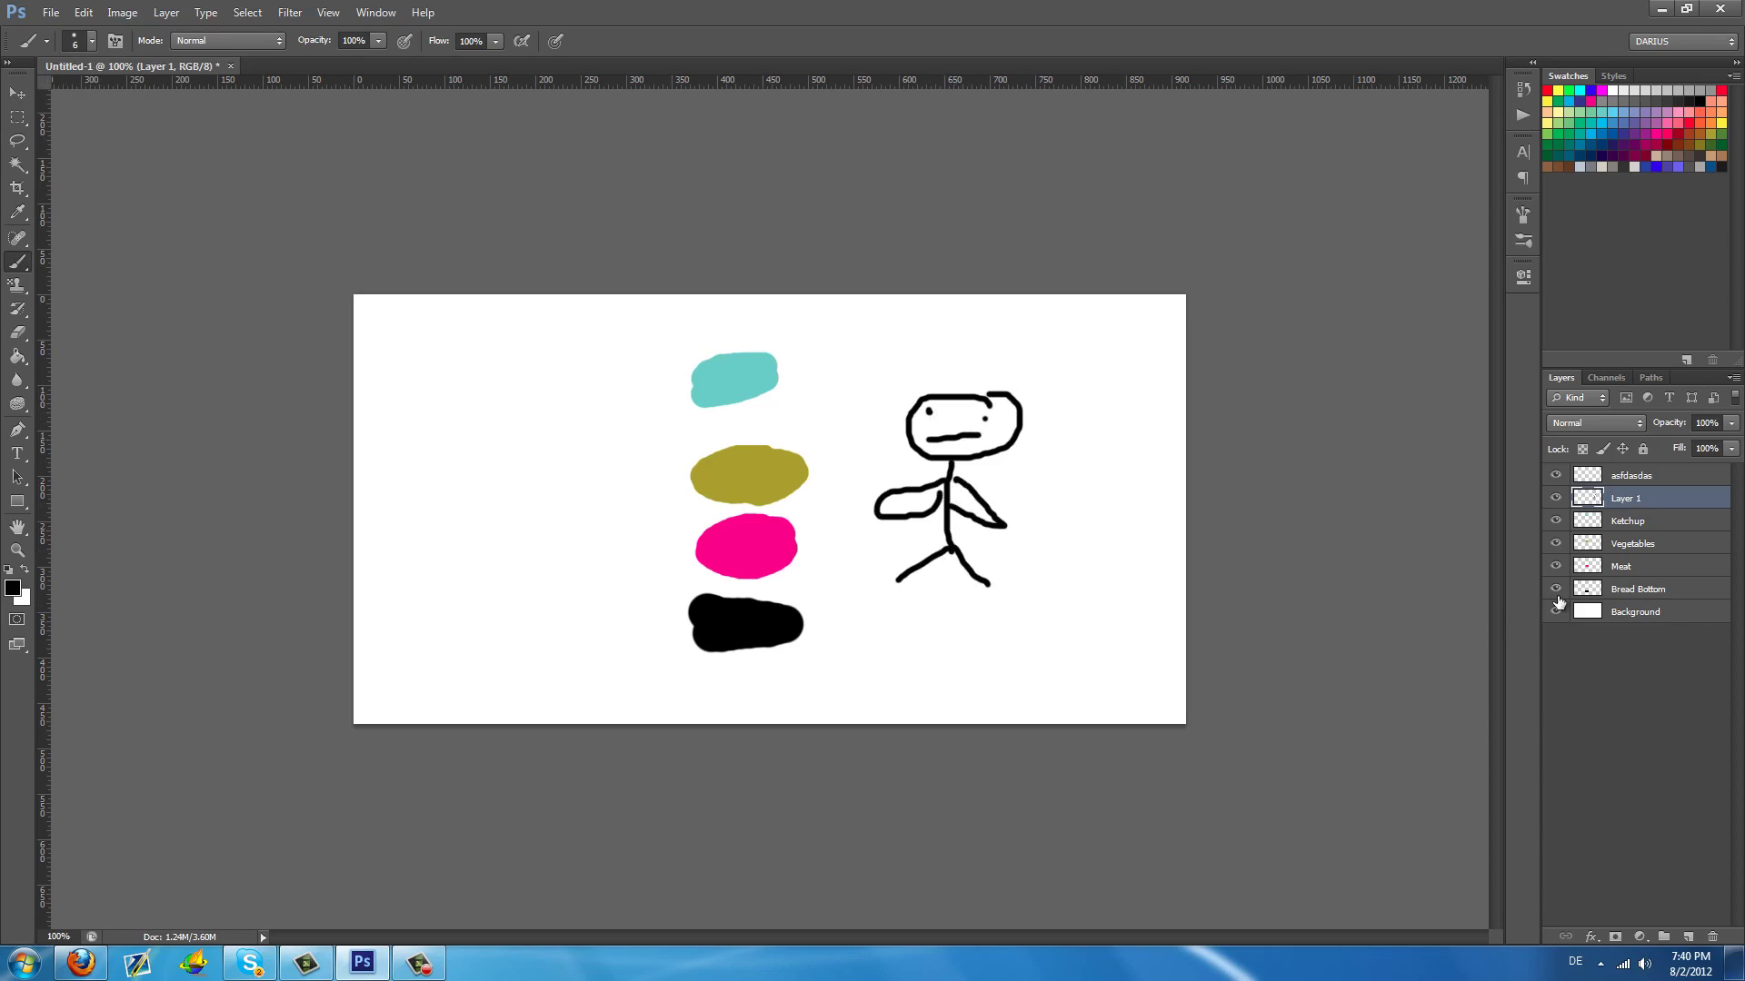
click(1650, 520)
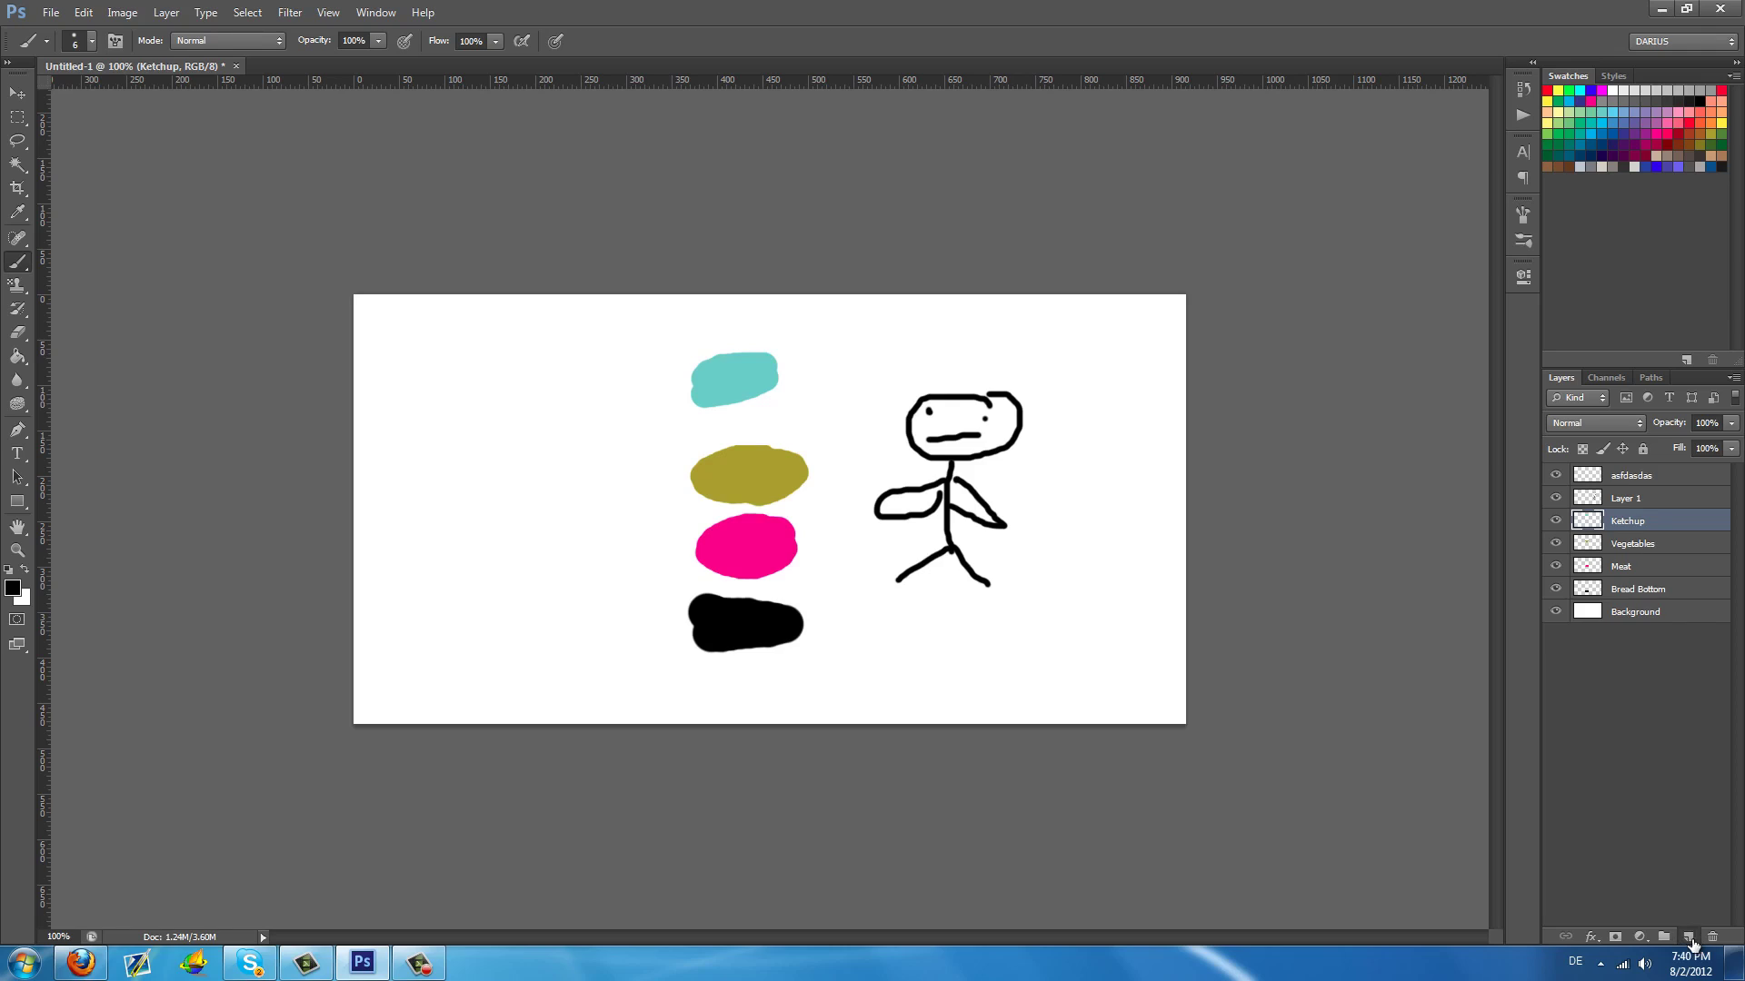
click(1690, 940)
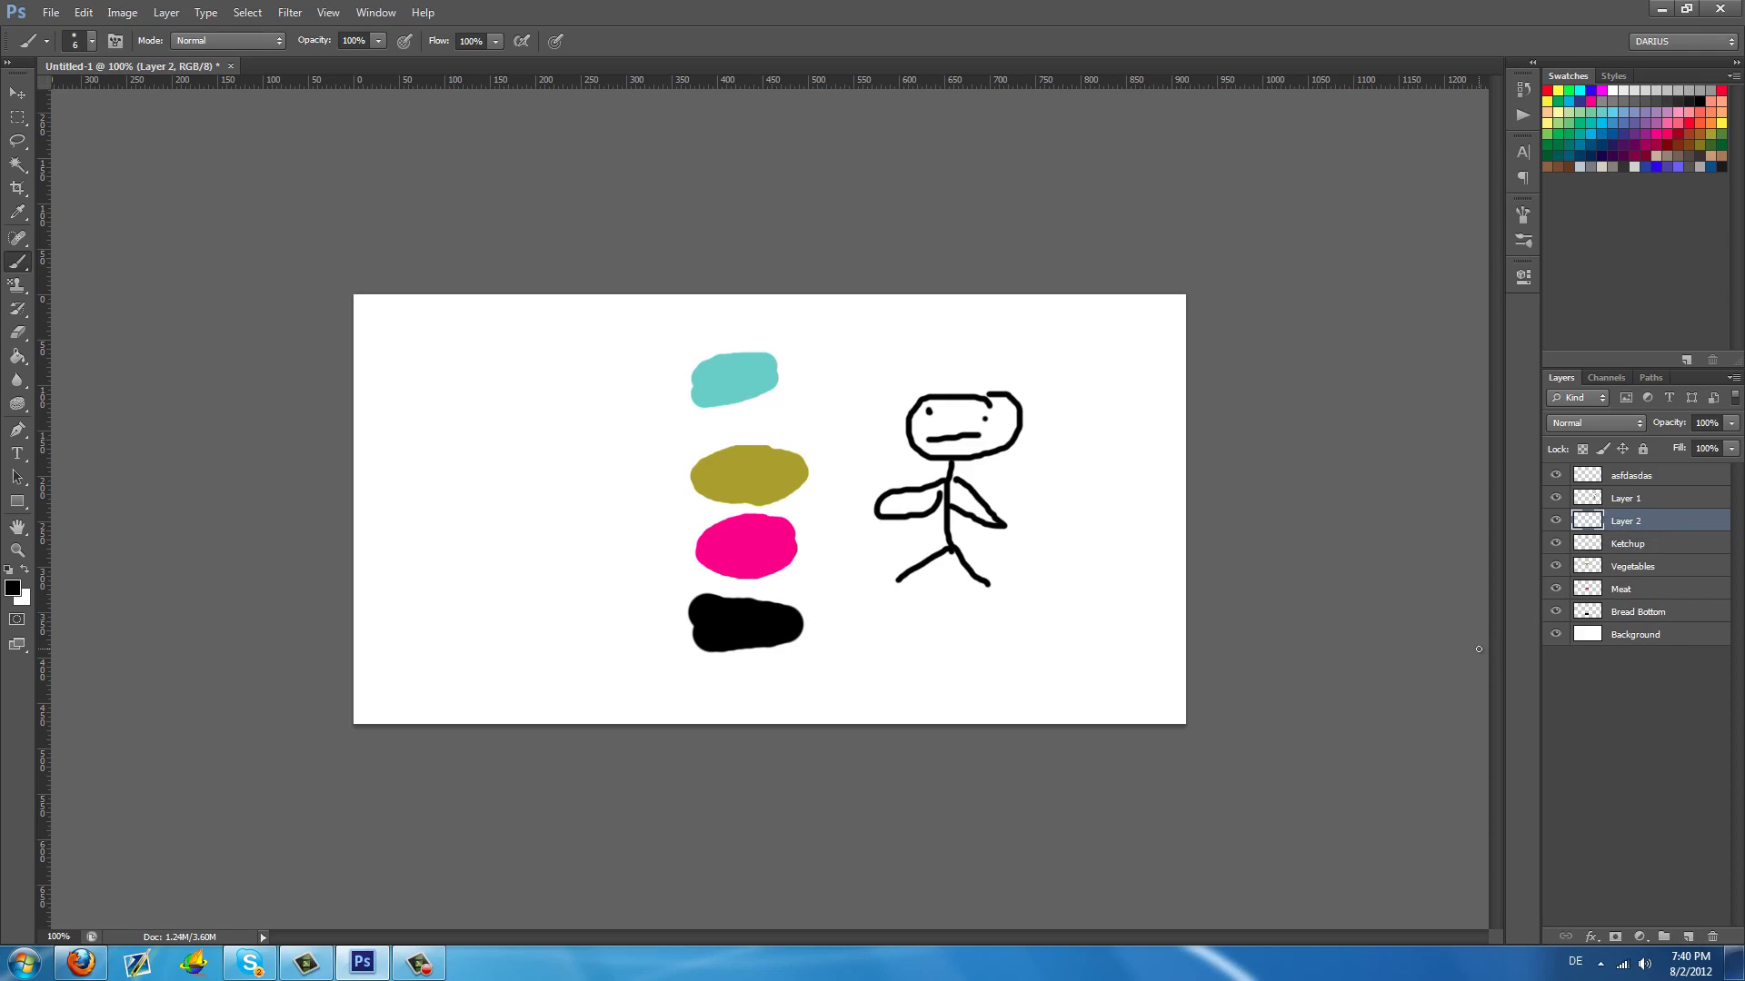
click(1691, 122)
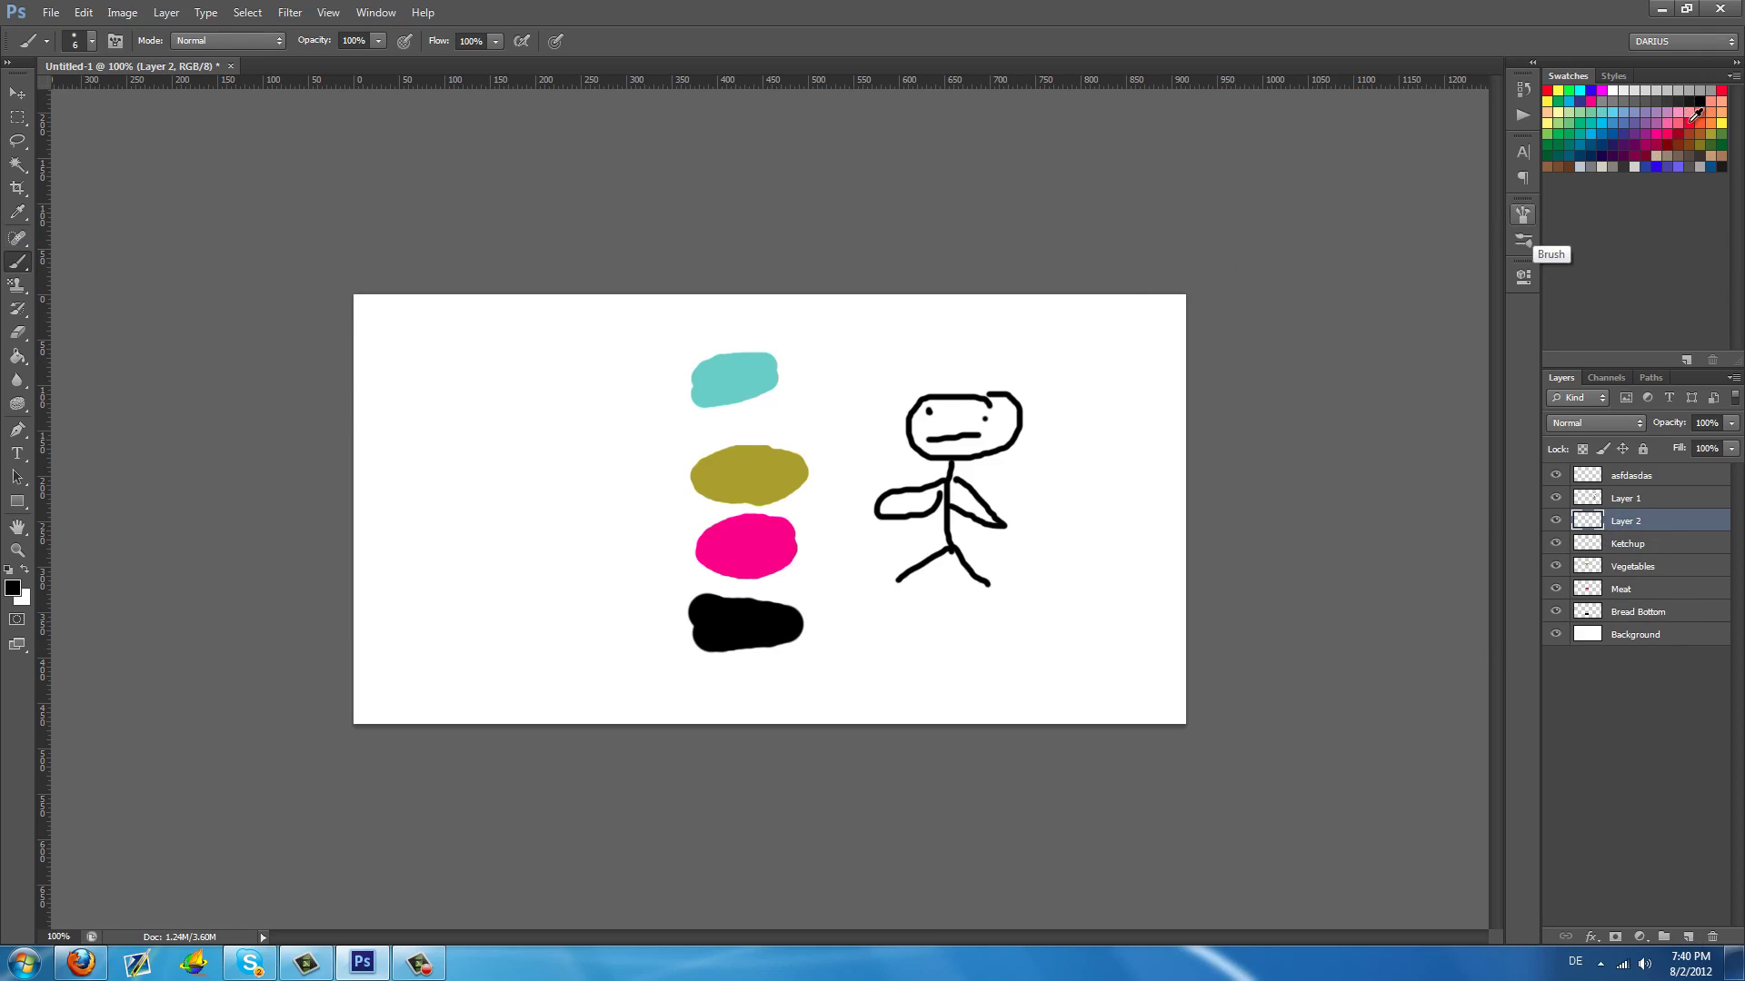
click(80, 40)
click(73, 95)
click(909, 414)
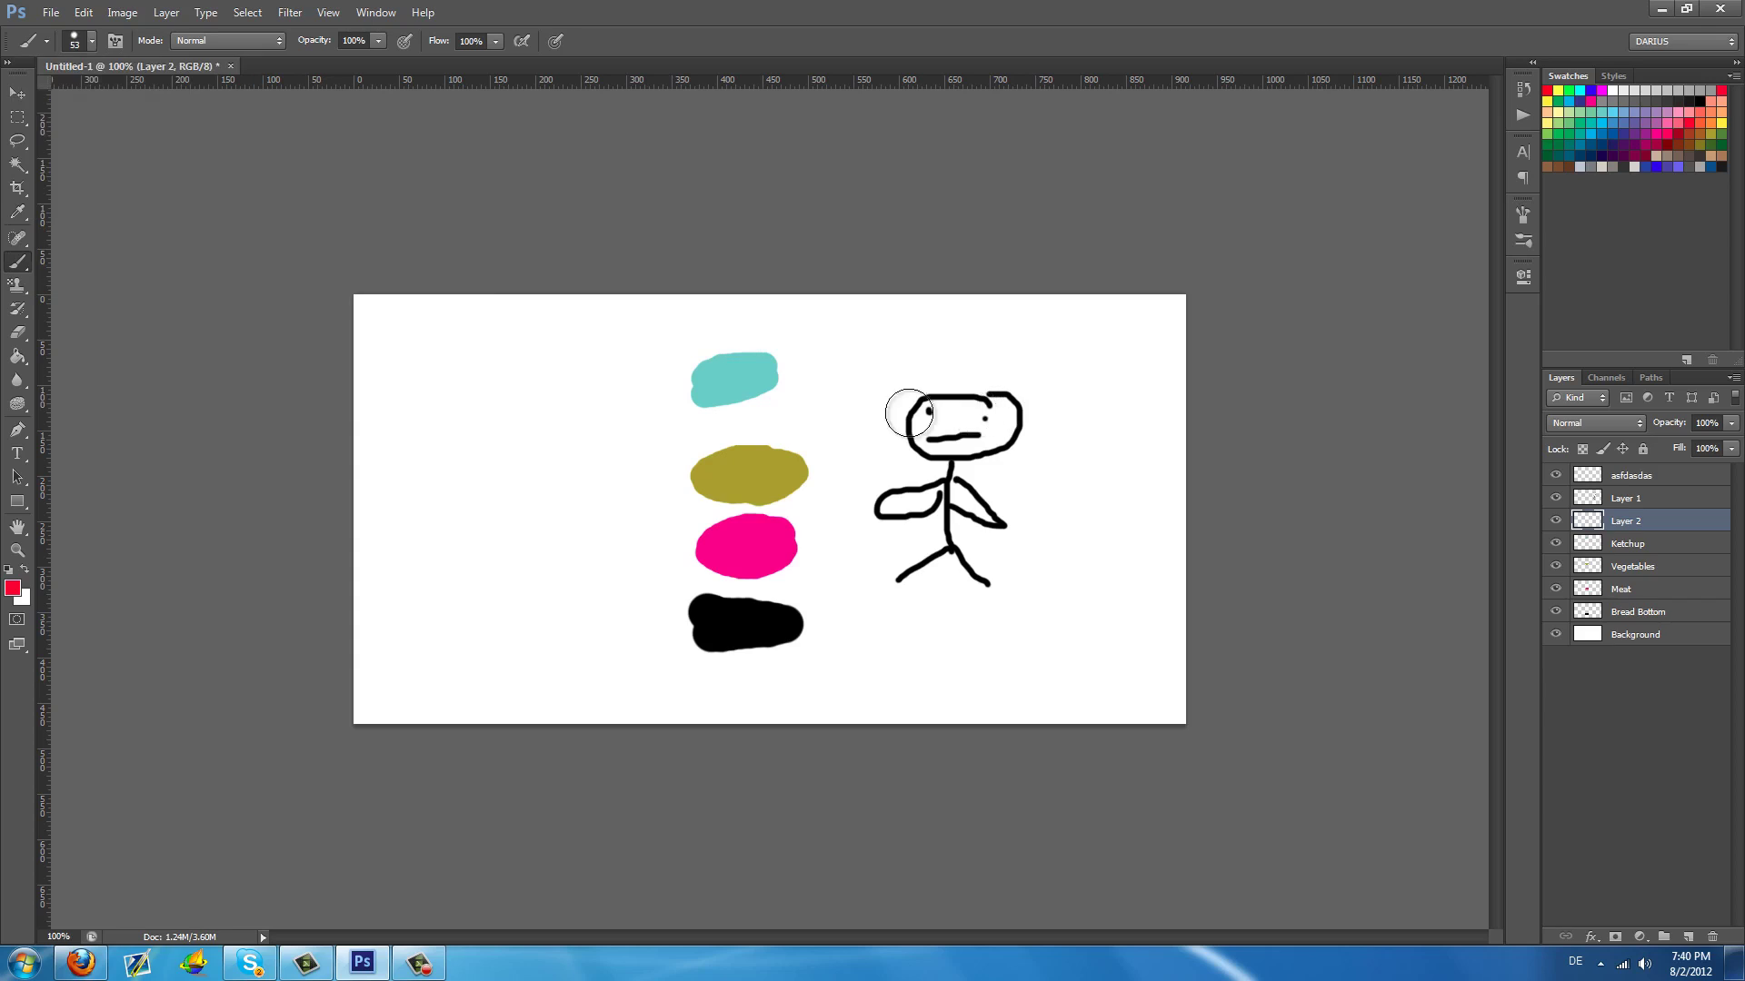
mouse_move(909, 415)
mouse_down()
mouse_move(1024, 422)
mouse_move(973, 462)
mouse_move(999, 484)
mouse_move(947, 518)
mouse_move(974, 516)
mouse_move(990, 545)
mouse_move(992, 584)
mouse_move(934, 586)
mouse_up()
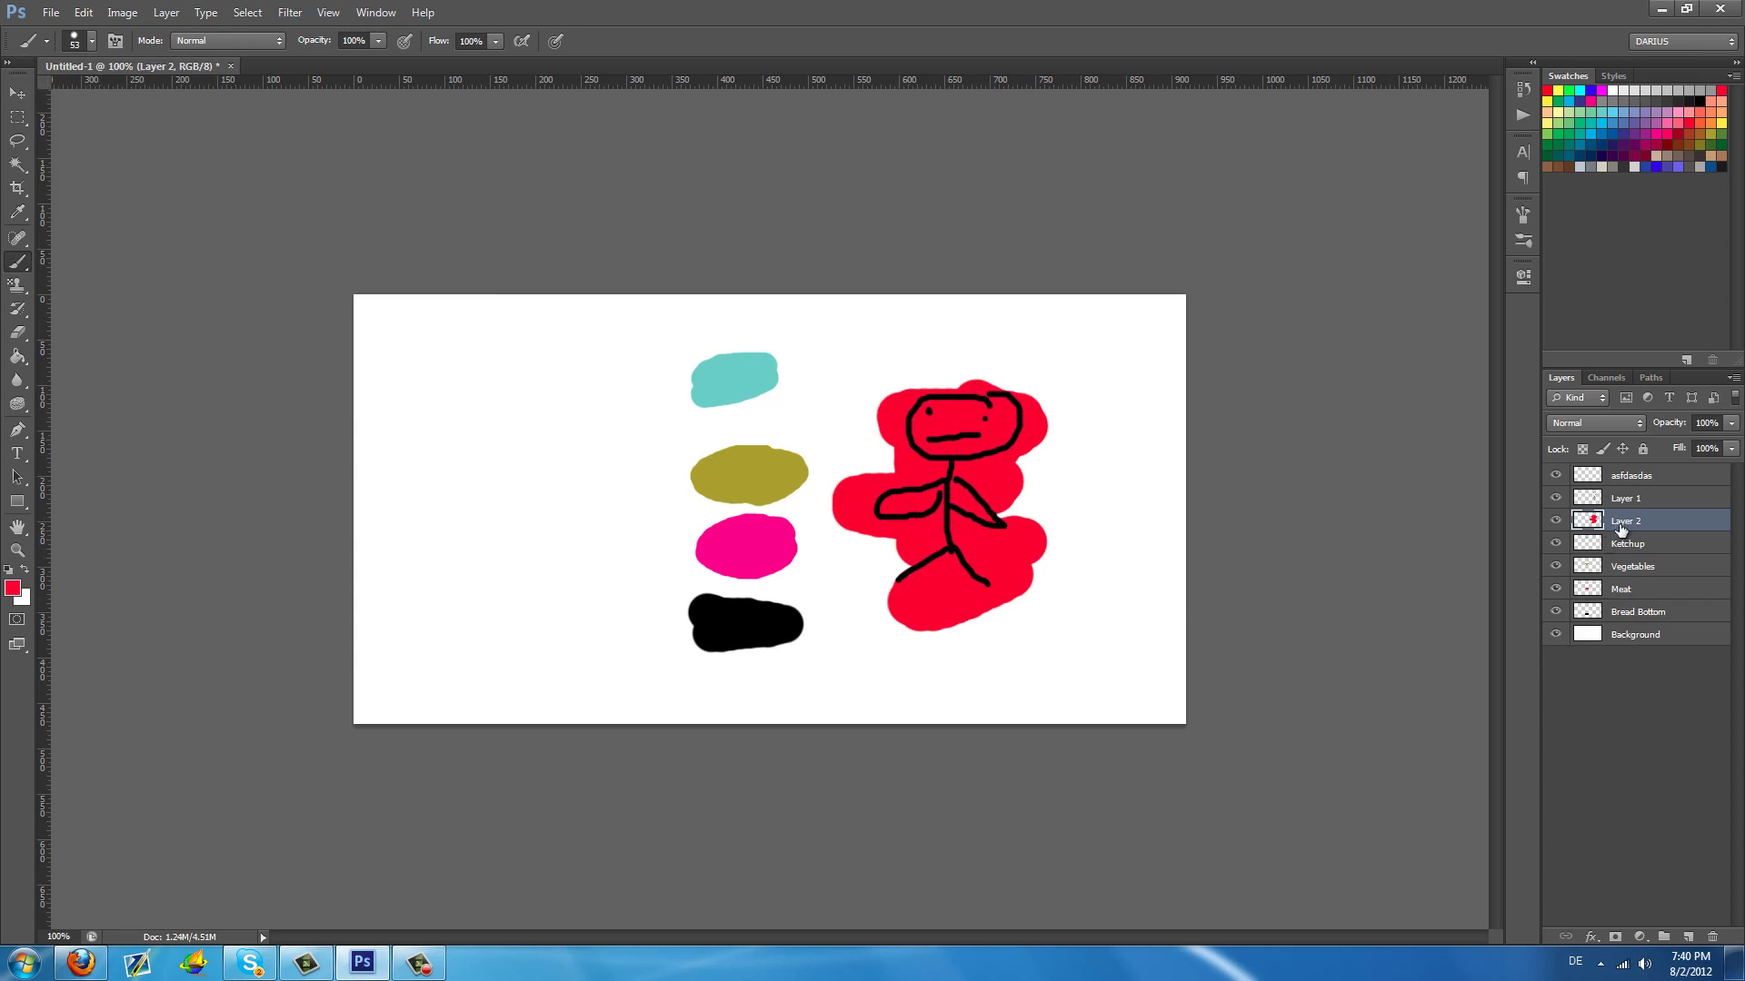
click(1555, 498)
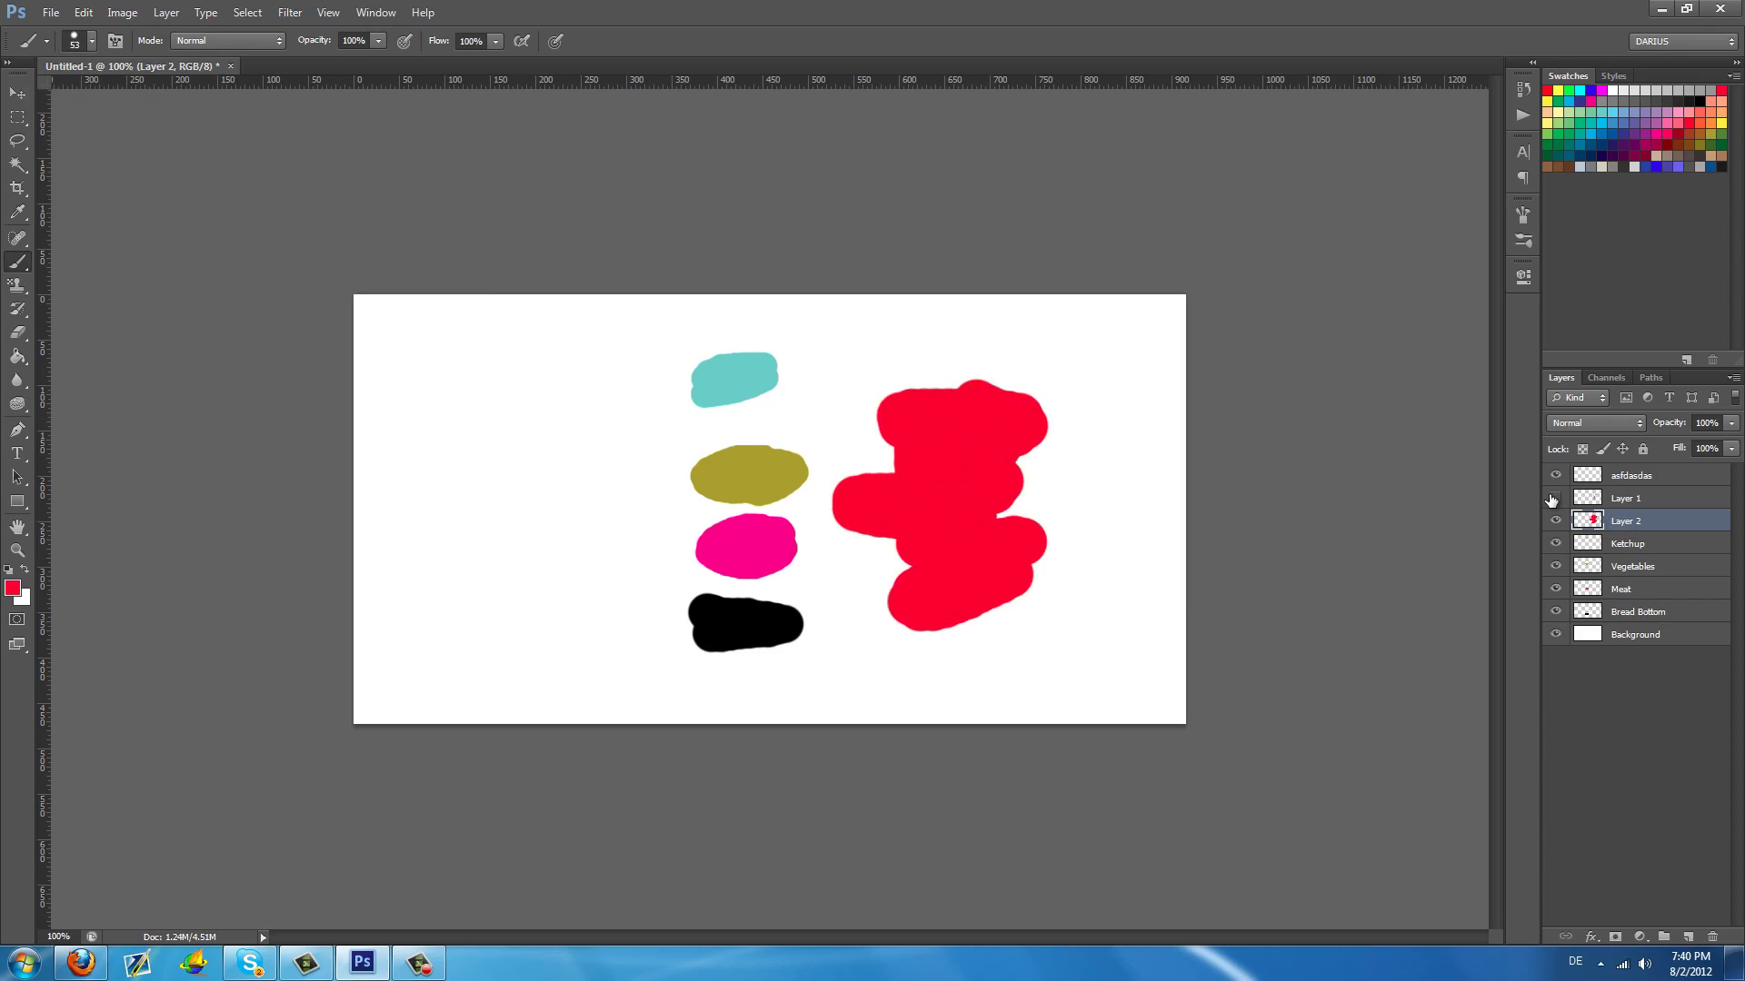
click(1556, 498)
click(1605, 506)
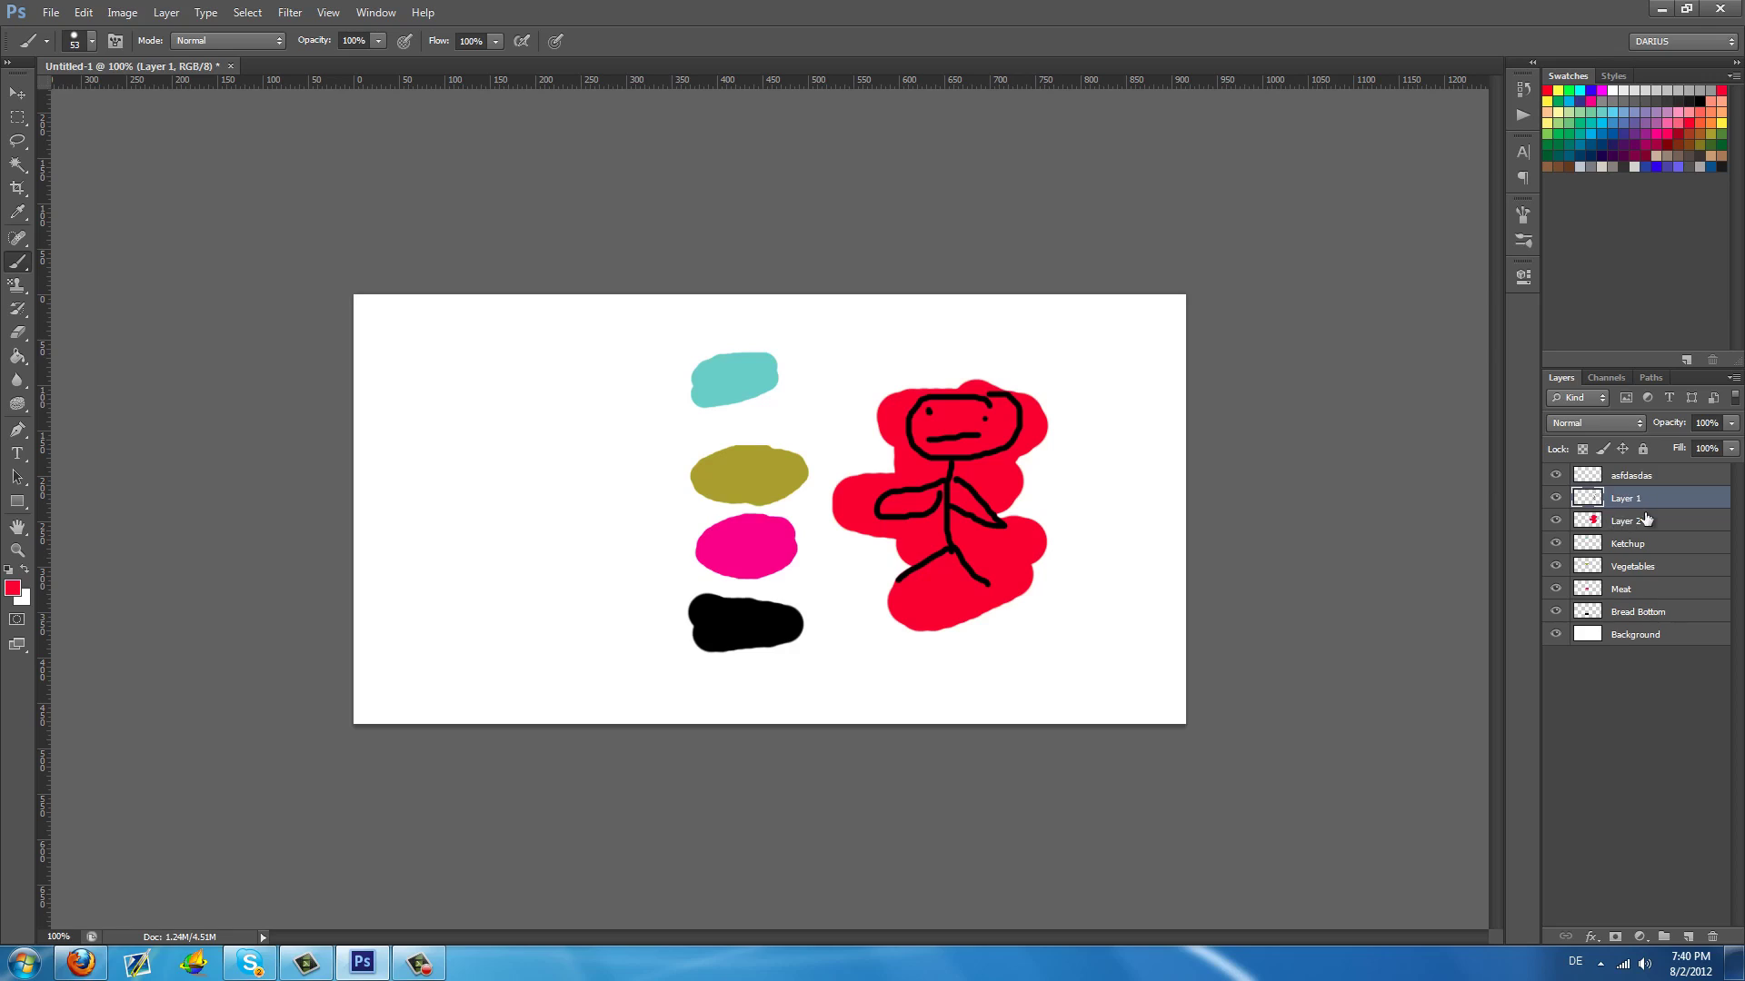
drag(1628, 500, 1633, 529)
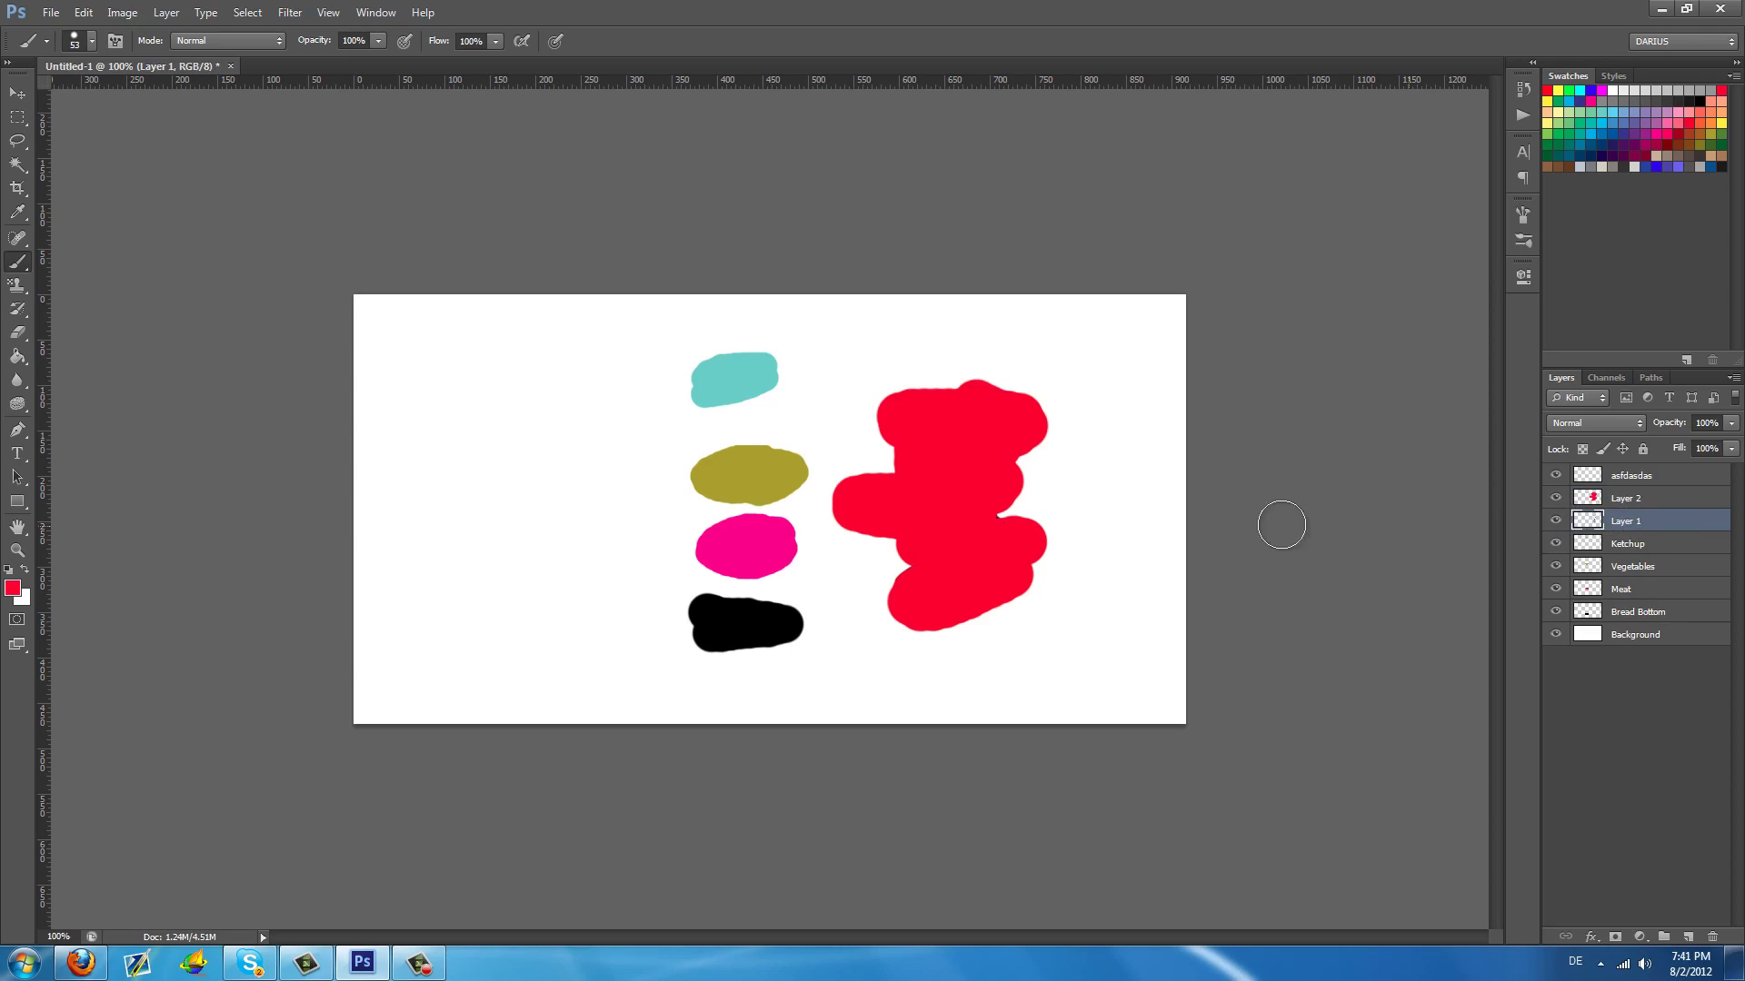
drag(1613, 518, 1633, 501)
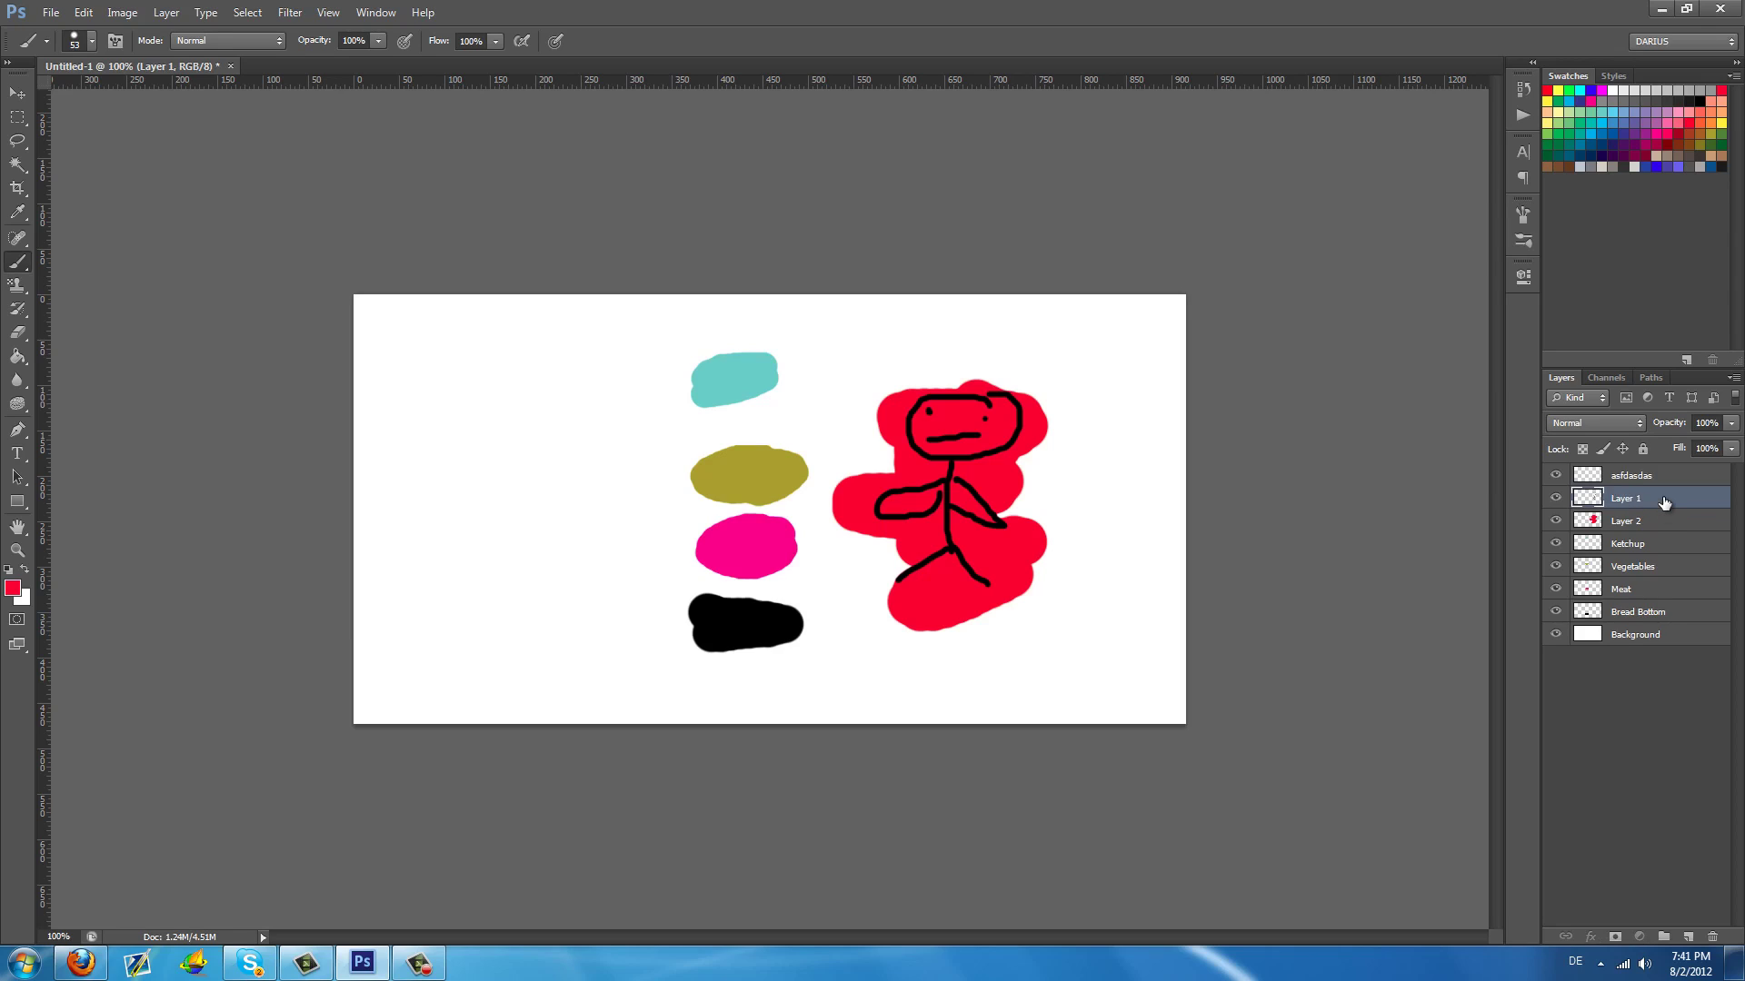
Undo back before the coloured layers, then paint a red blob on a new layer
key(ctrl+alt+z)
key(ctrl+alt+z)
key(ctrl+alt+z)
key(ctrl+alt+z)
key(ctrl+alt+z)
key(ctrl+alt+z)
key(ctrl+alt+z)
key(ctrl+alt+z)
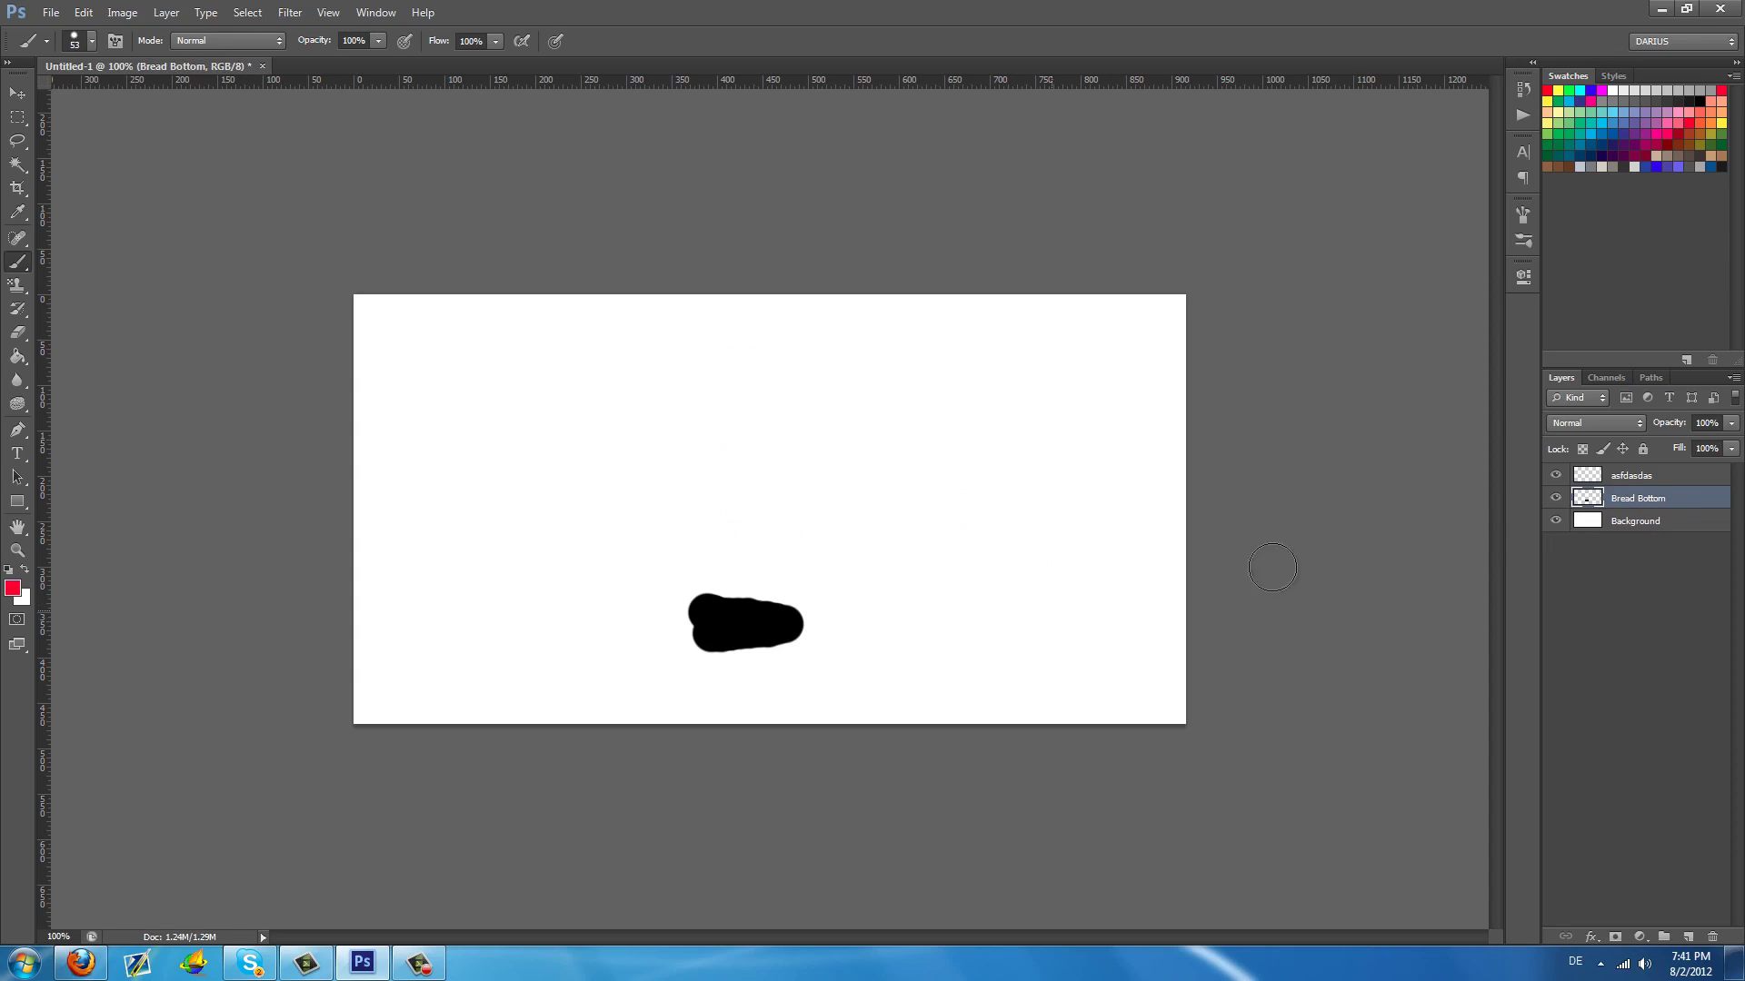
click(1687, 938)
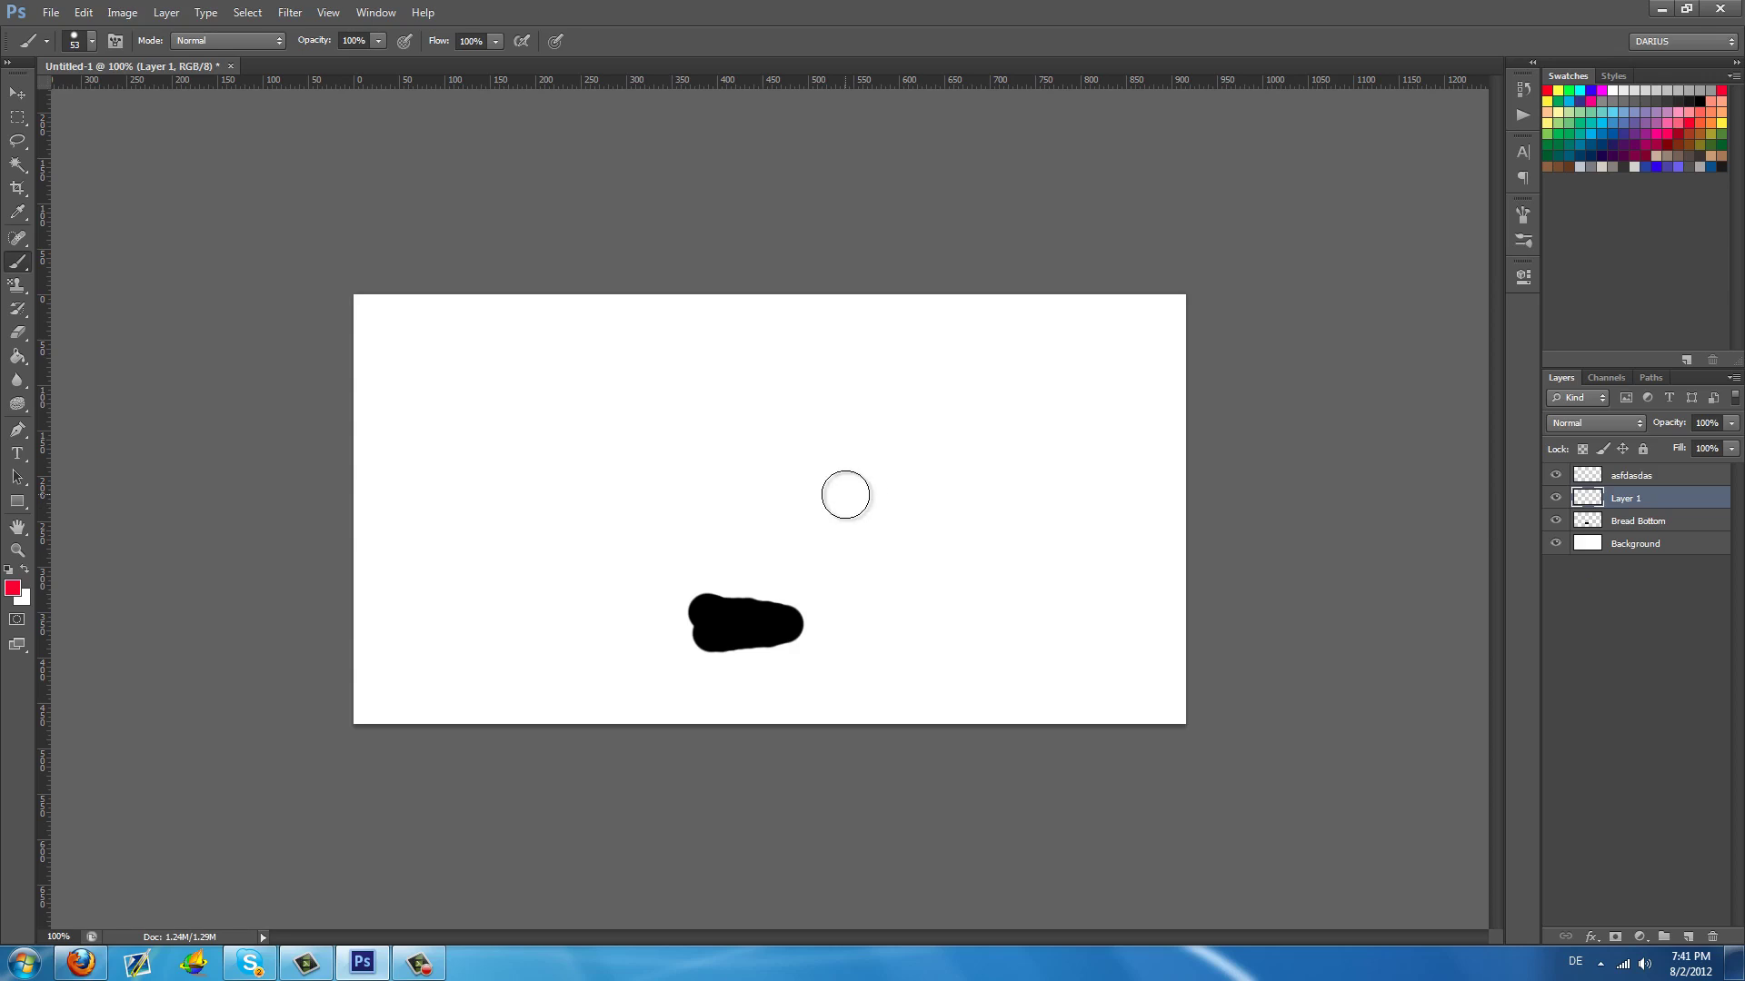
mouse_move(693, 478)
mouse_down()
mouse_move(781, 509)
mouse_move(715, 508)
mouse_up()
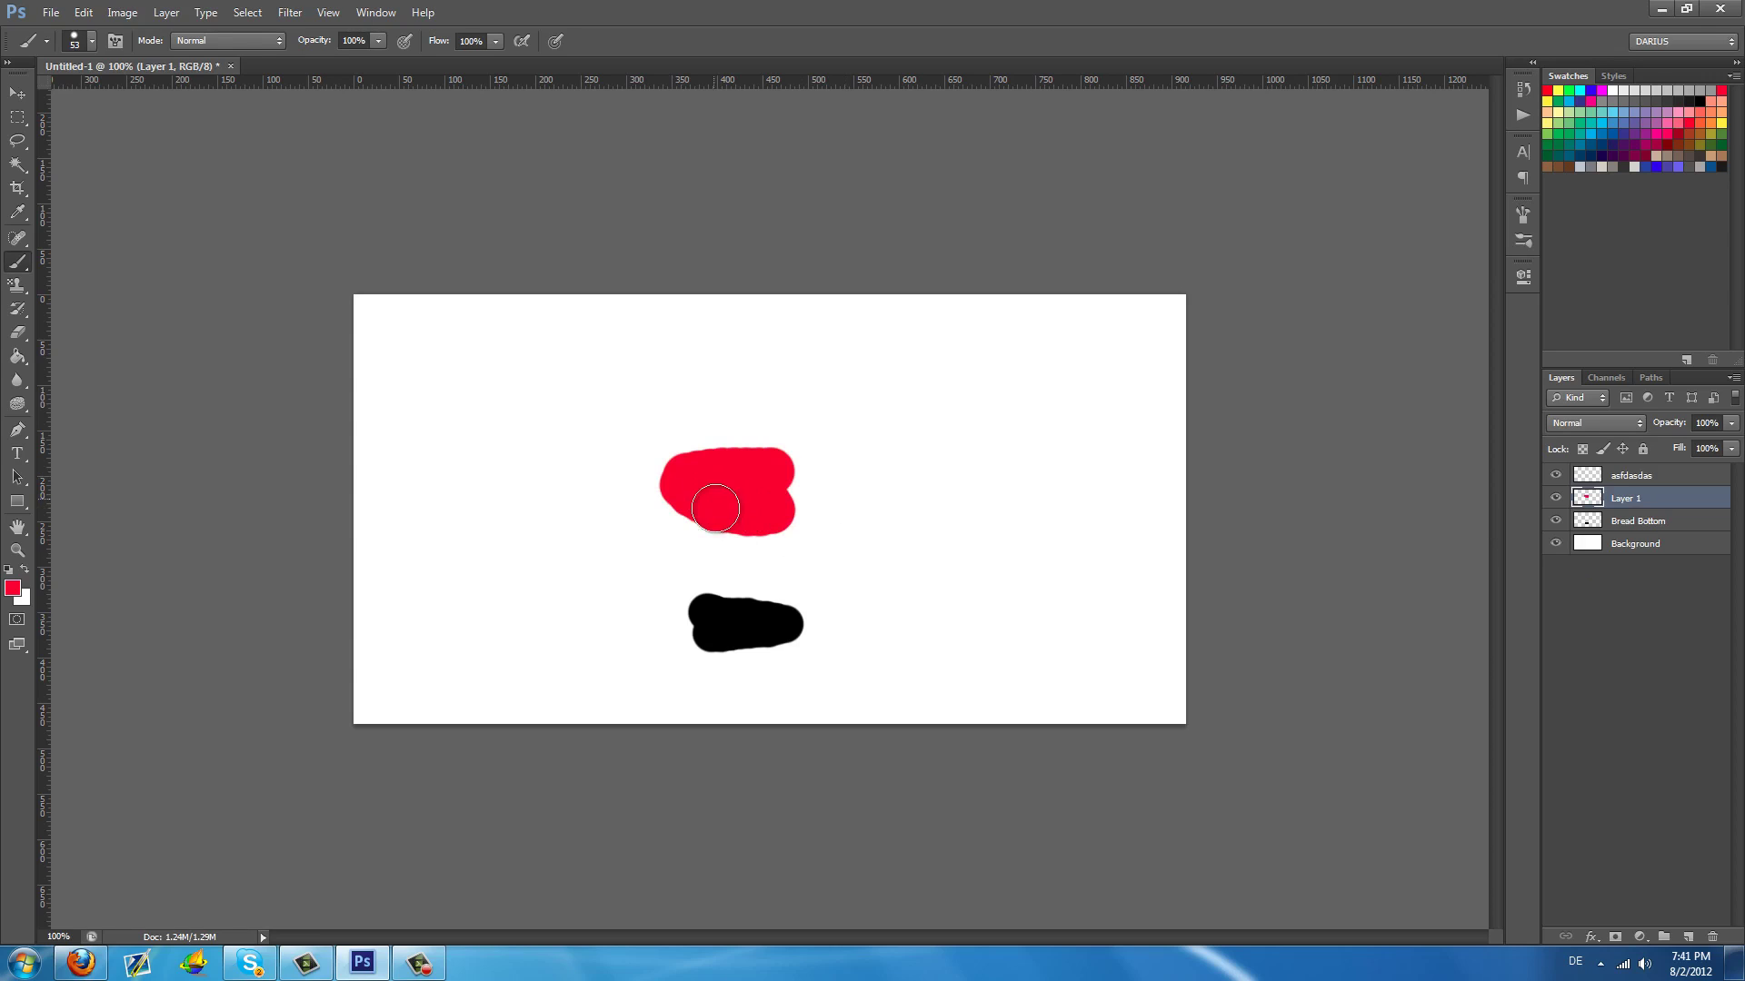
Select asfdasdas, Layer 1 and Bread Bottom together in the Layers panel
click(1652, 479)
ctrl+click(1647, 500)
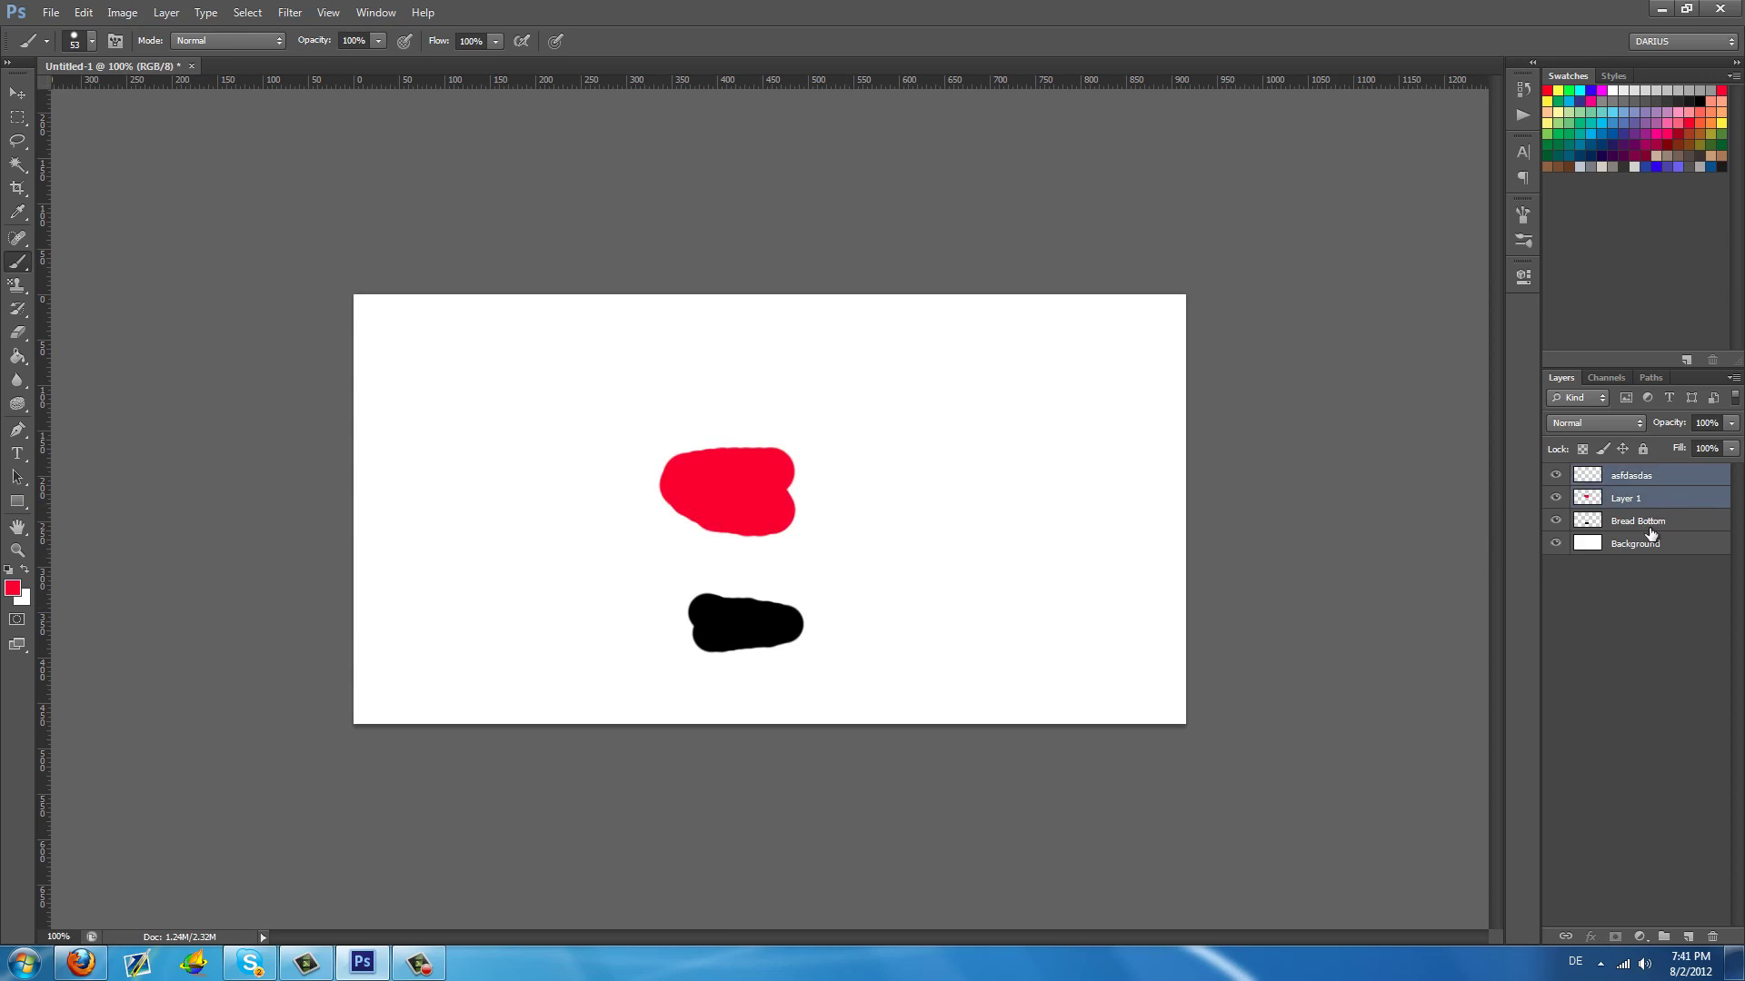
ctrl+click(1652, 523)
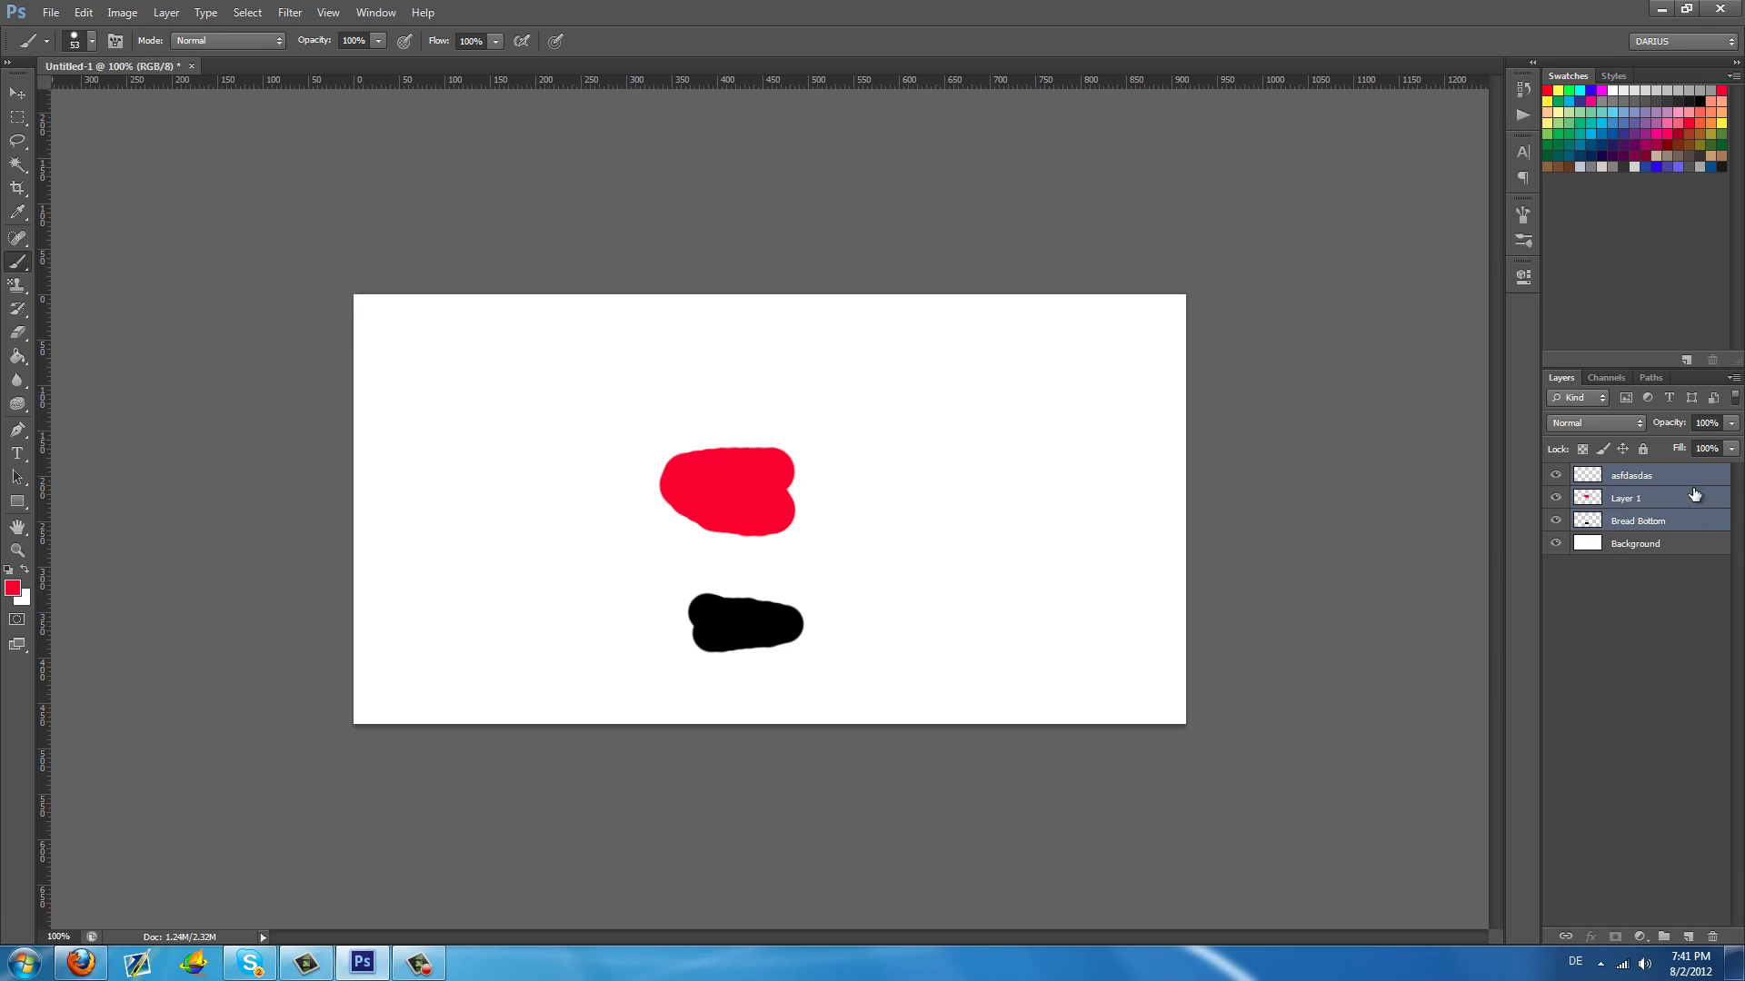
click(1677, 477)
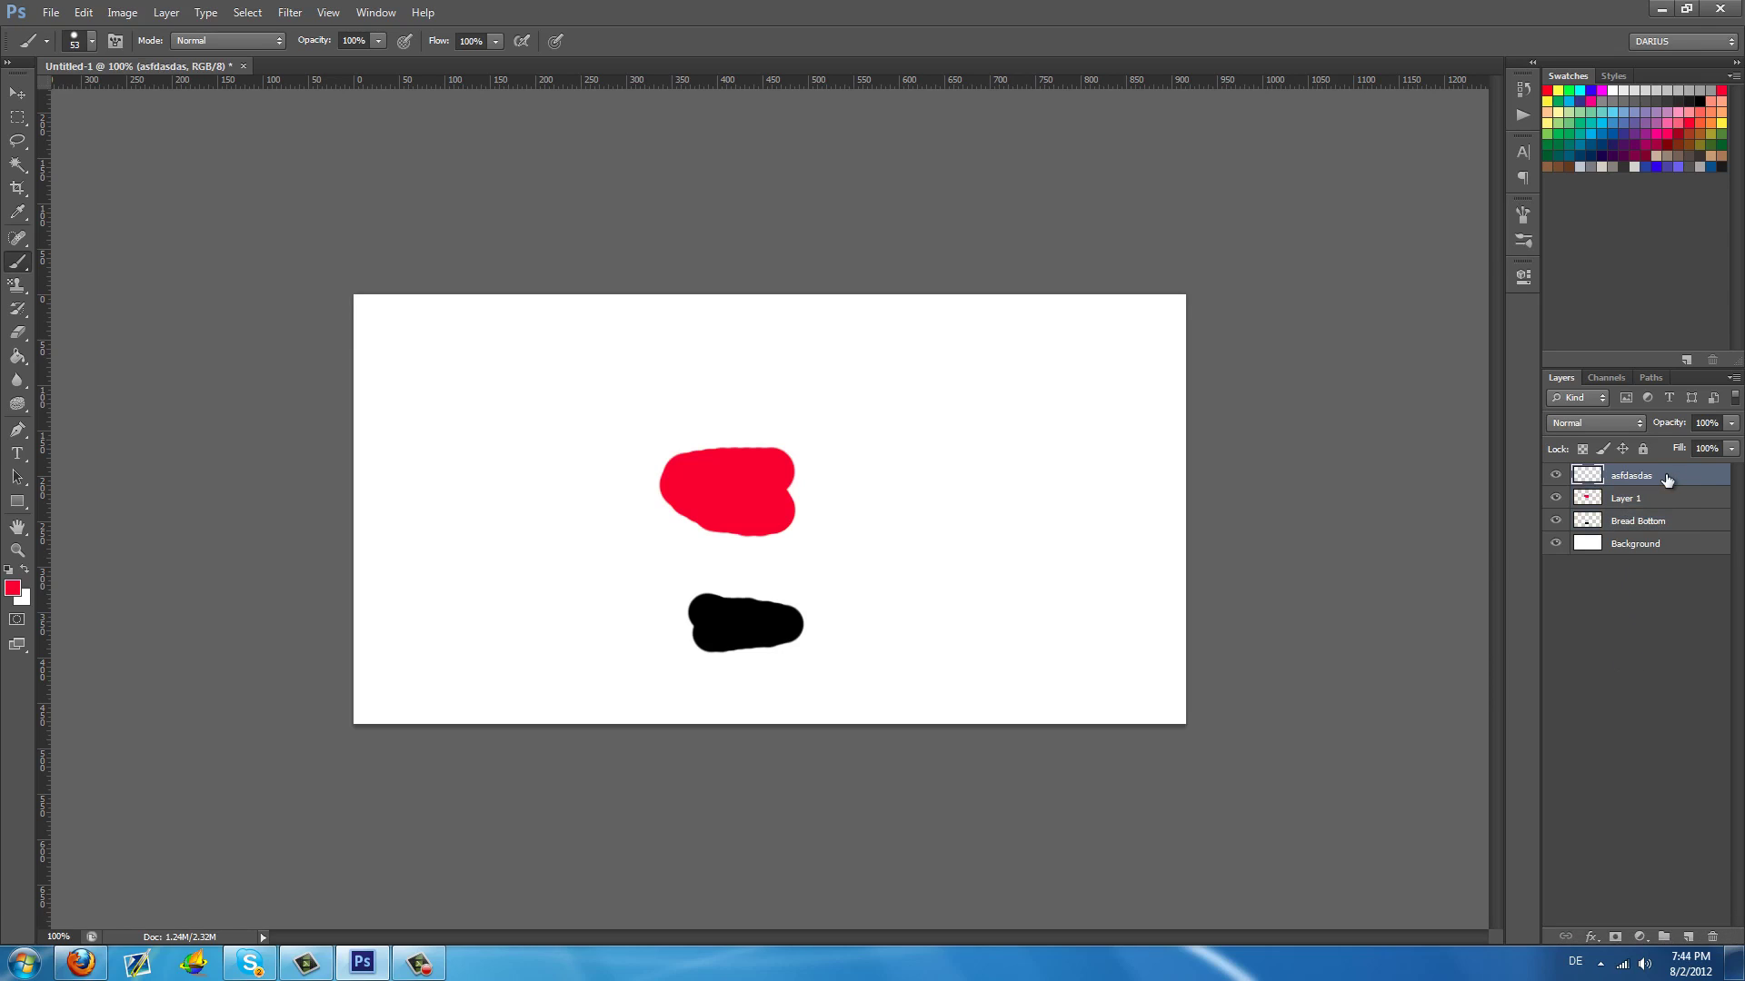
shift+click(1670, 502)
shift+click(1670, 525)
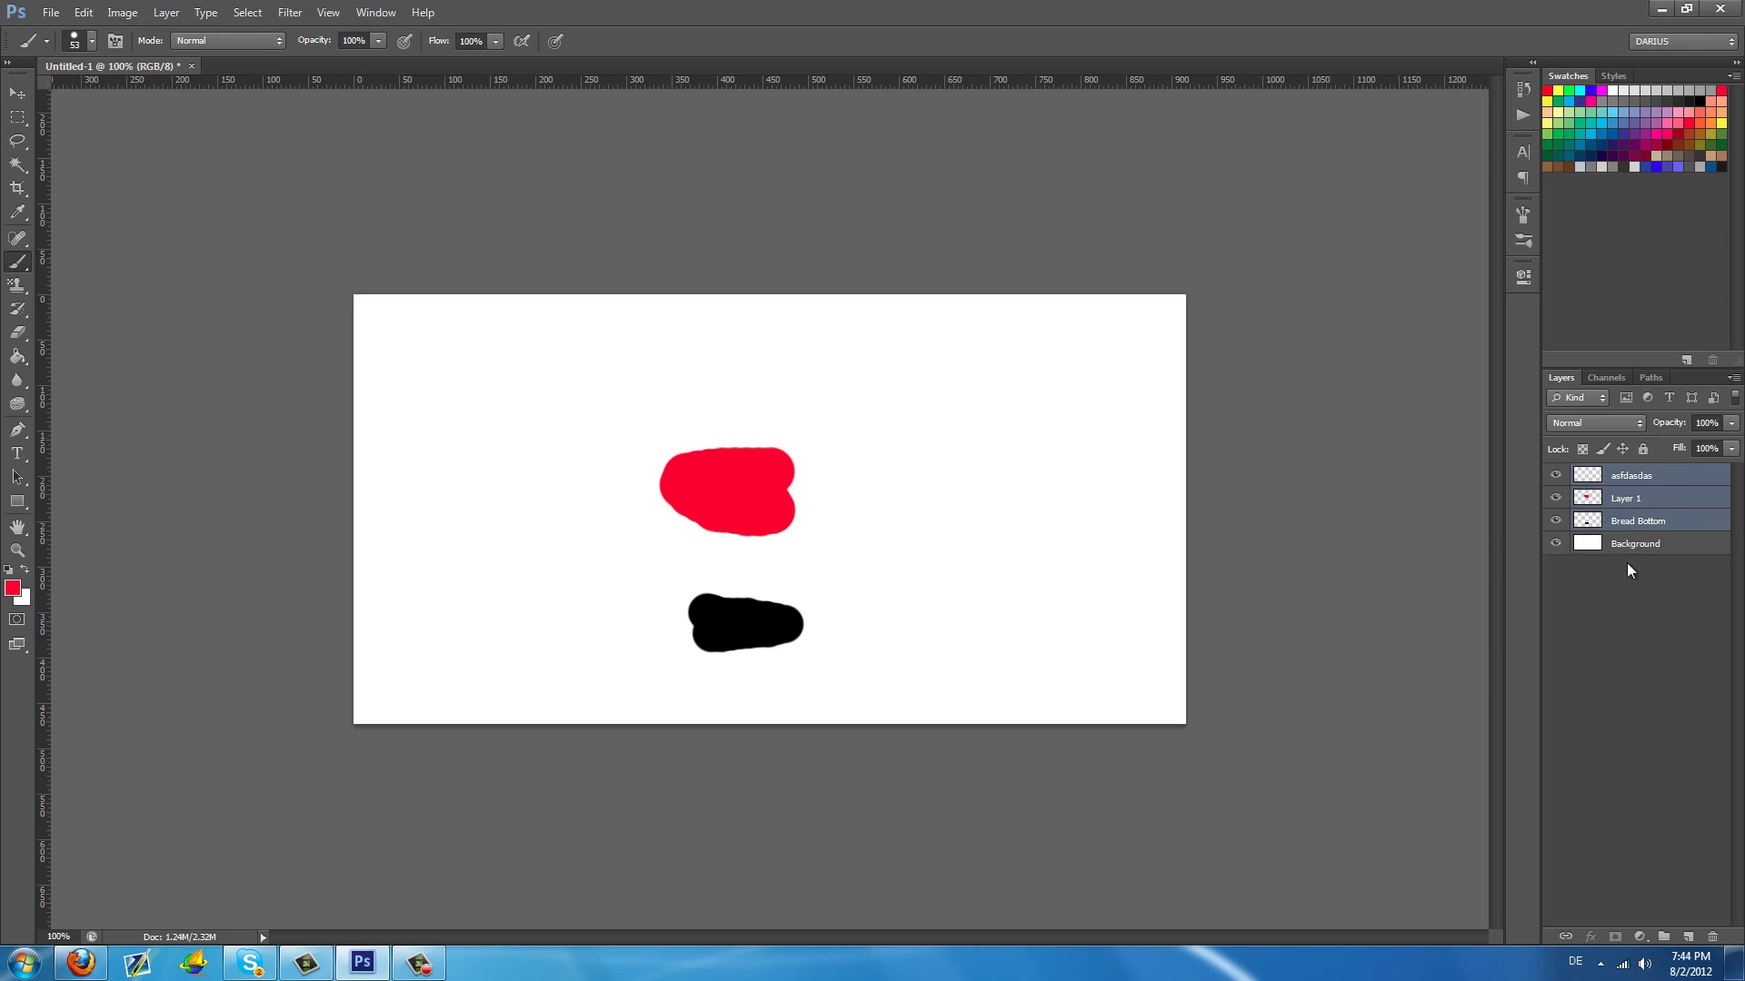
Group asfdasdas, Layer 1 and Bread Bottom into Group 1, then browse its layers
key(ctrl+g)
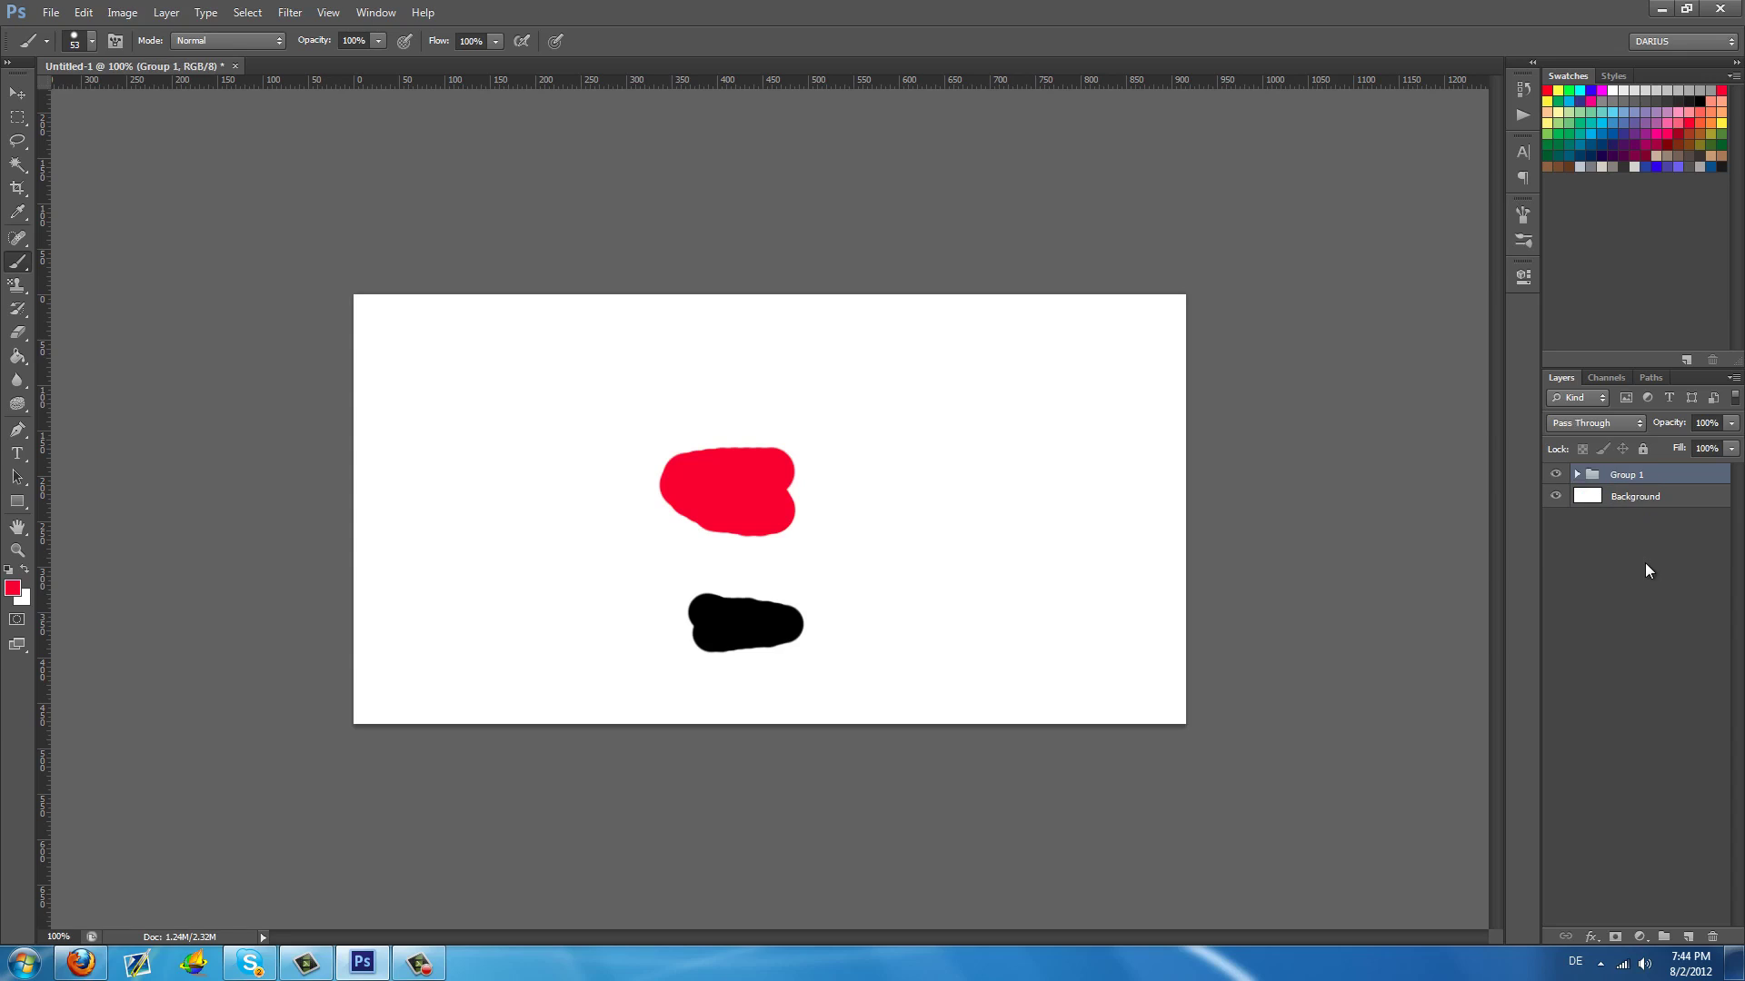
click(1579, 475)
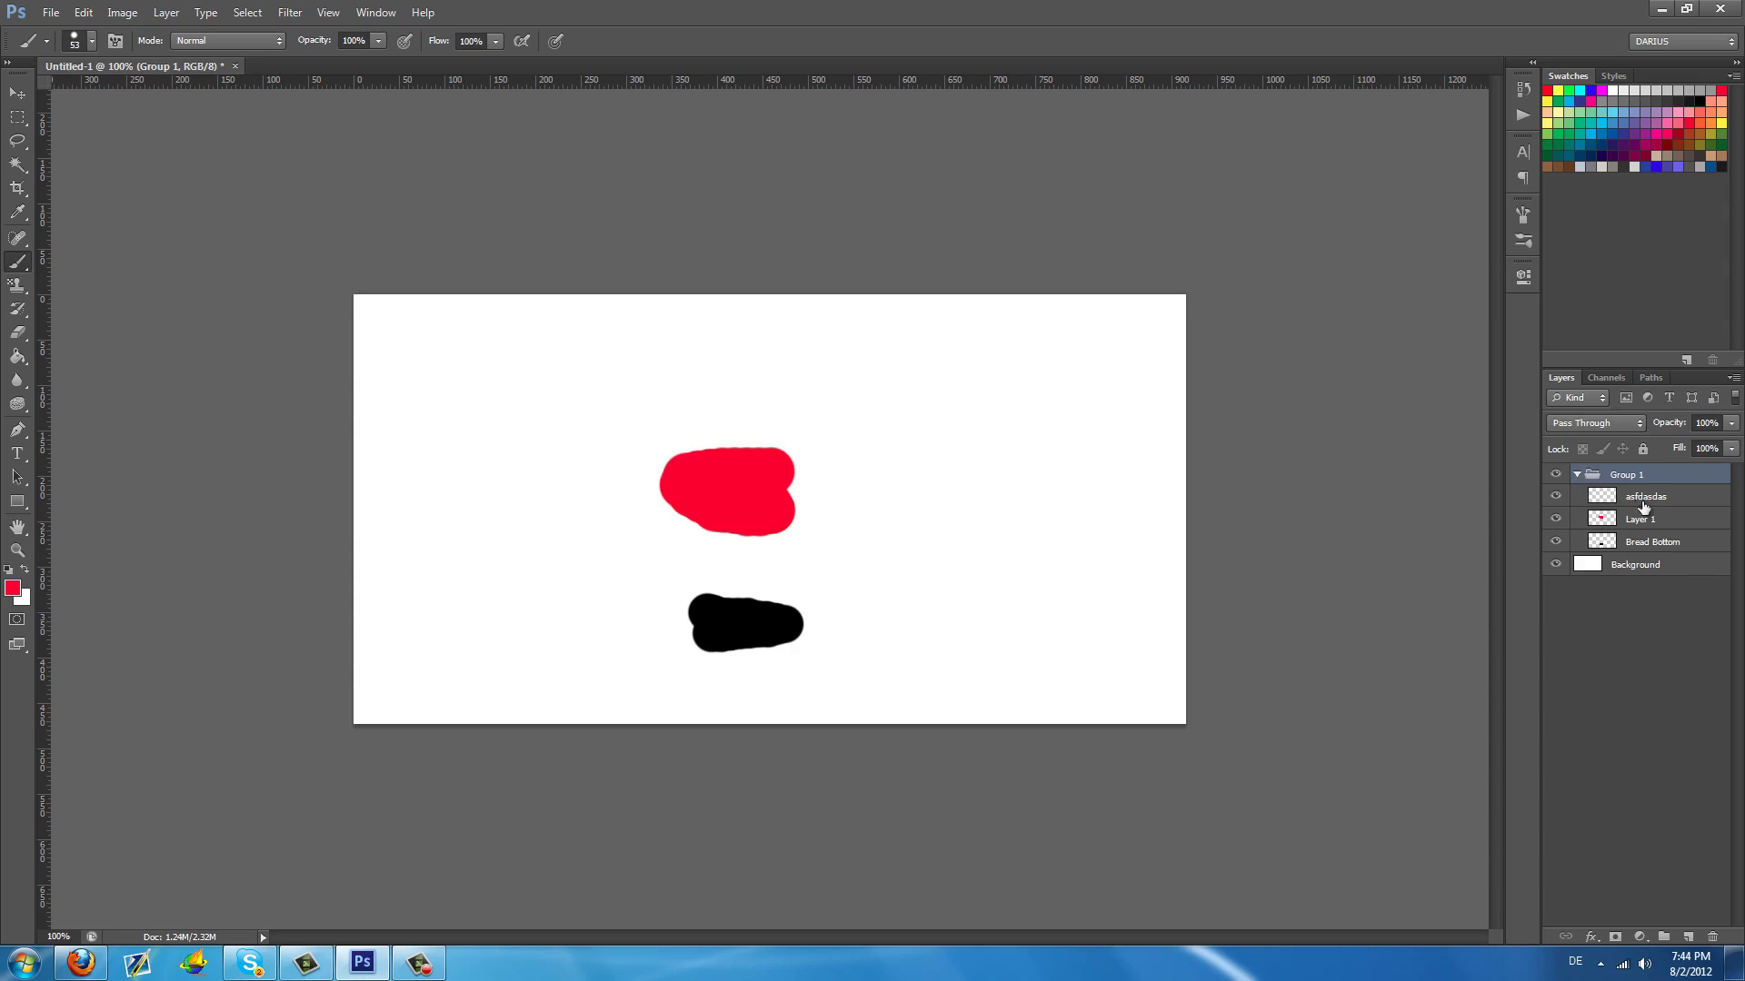
click(1642, 500)
click(1645, 520)
click(1645, 542)
click(1650, 502)
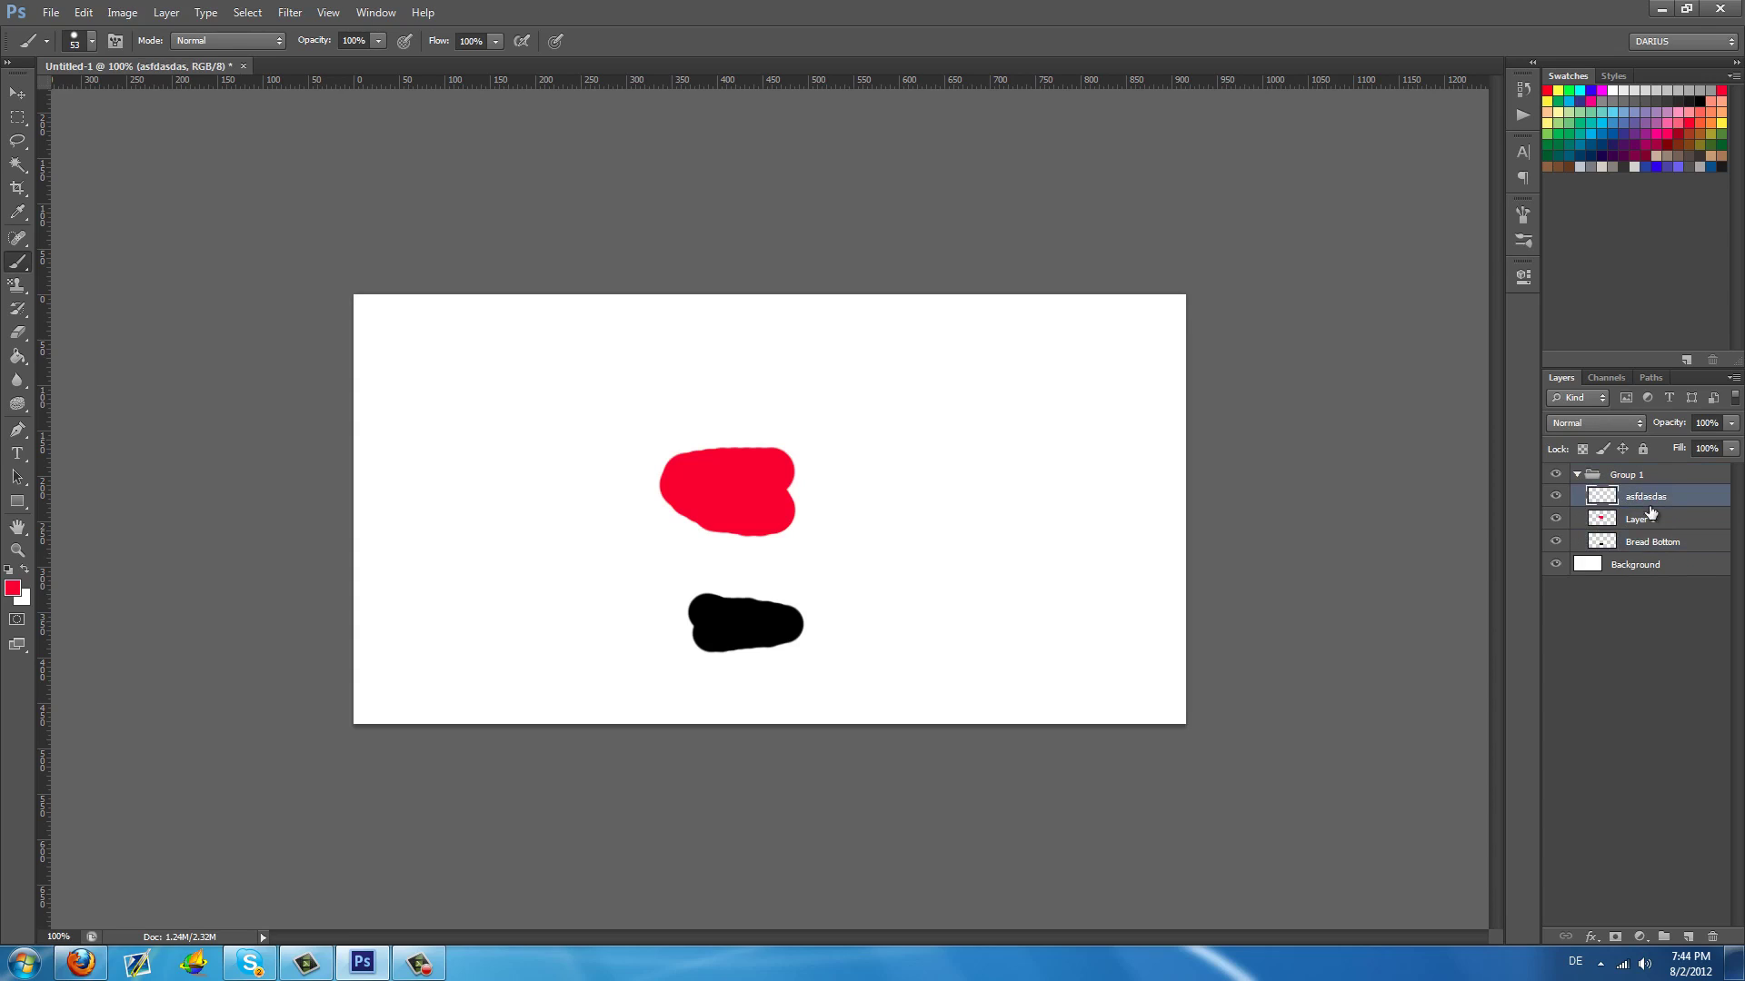
click(1640, 518)
click(1649, 541)
click(1578, 474)
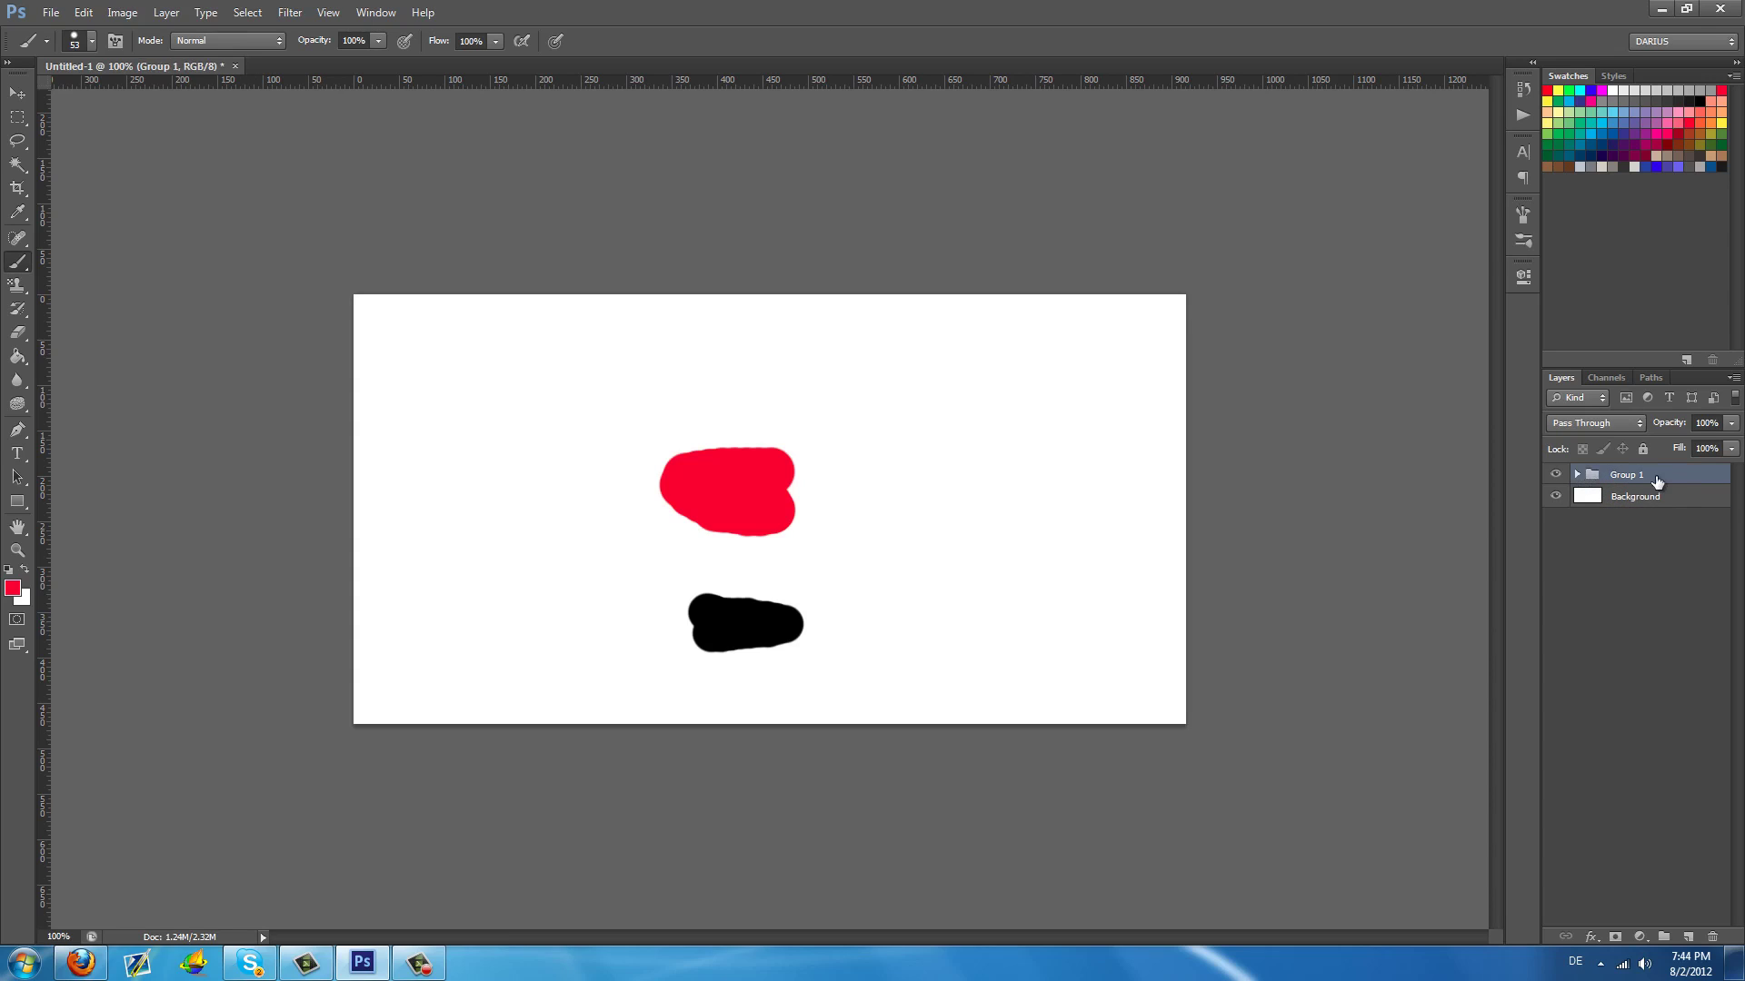
Expand Group 1, select Layer 1 inside it, then collapse and re-expand the group
click(1578, 474)
click(1632, 520)
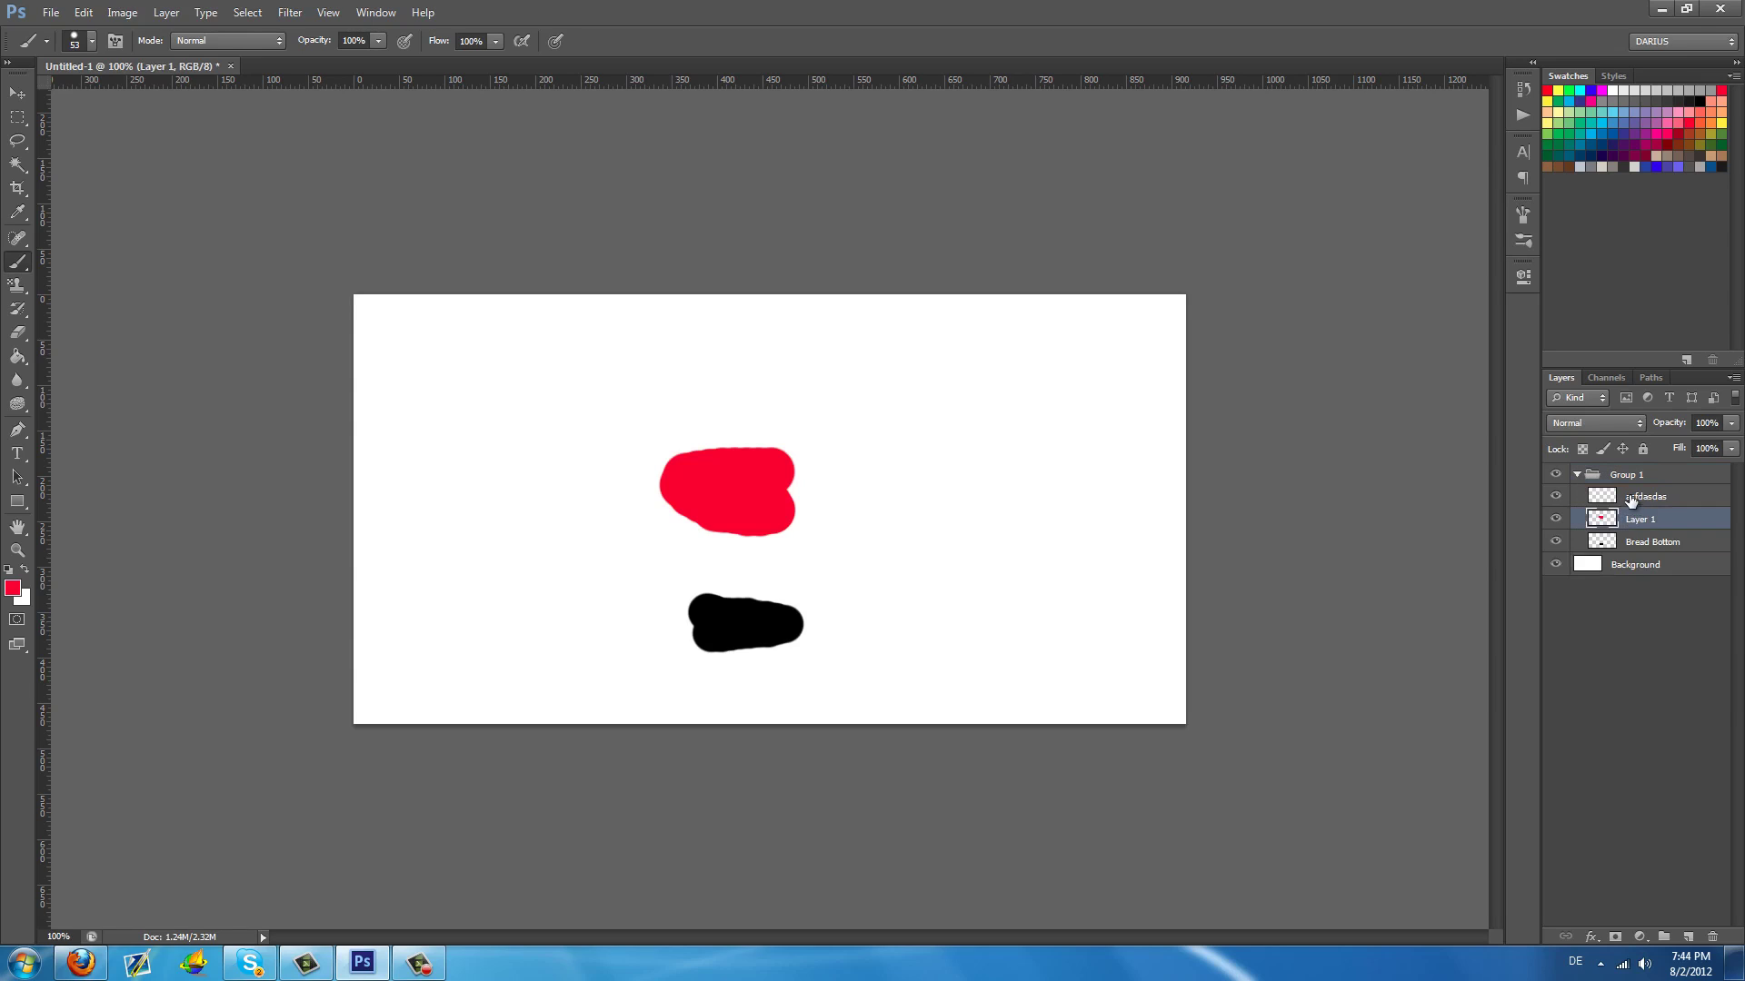
click(1578, 475)
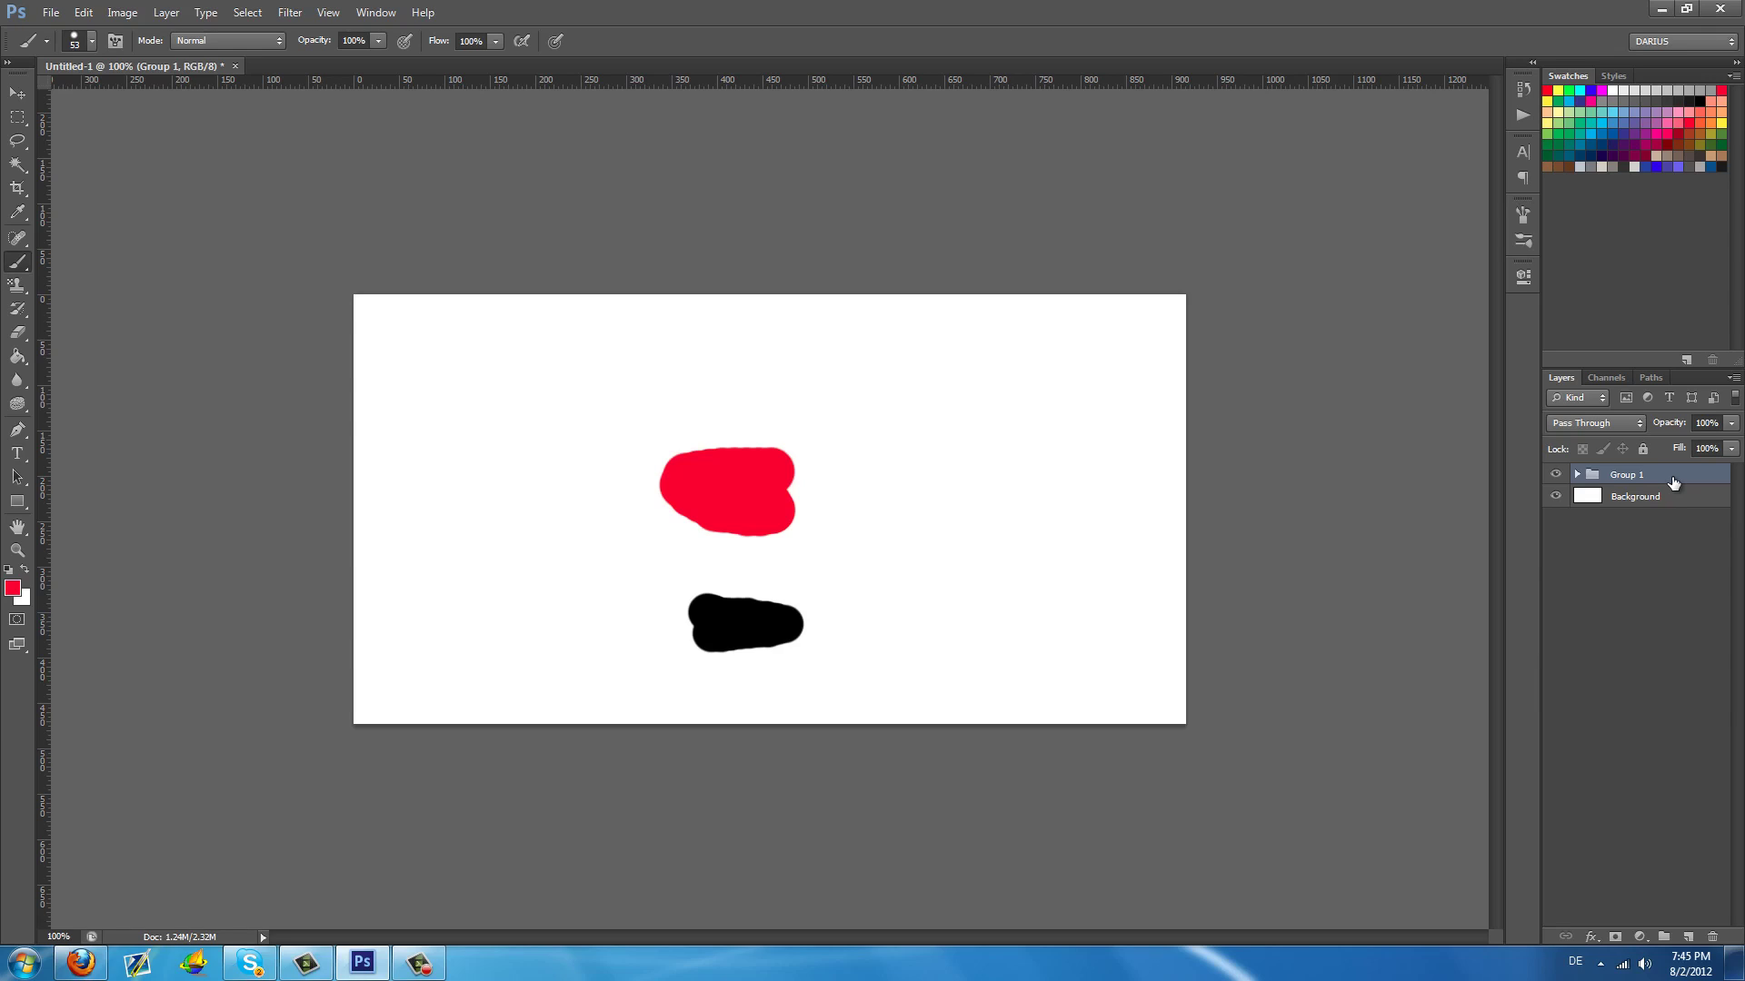
click(1577, 475)
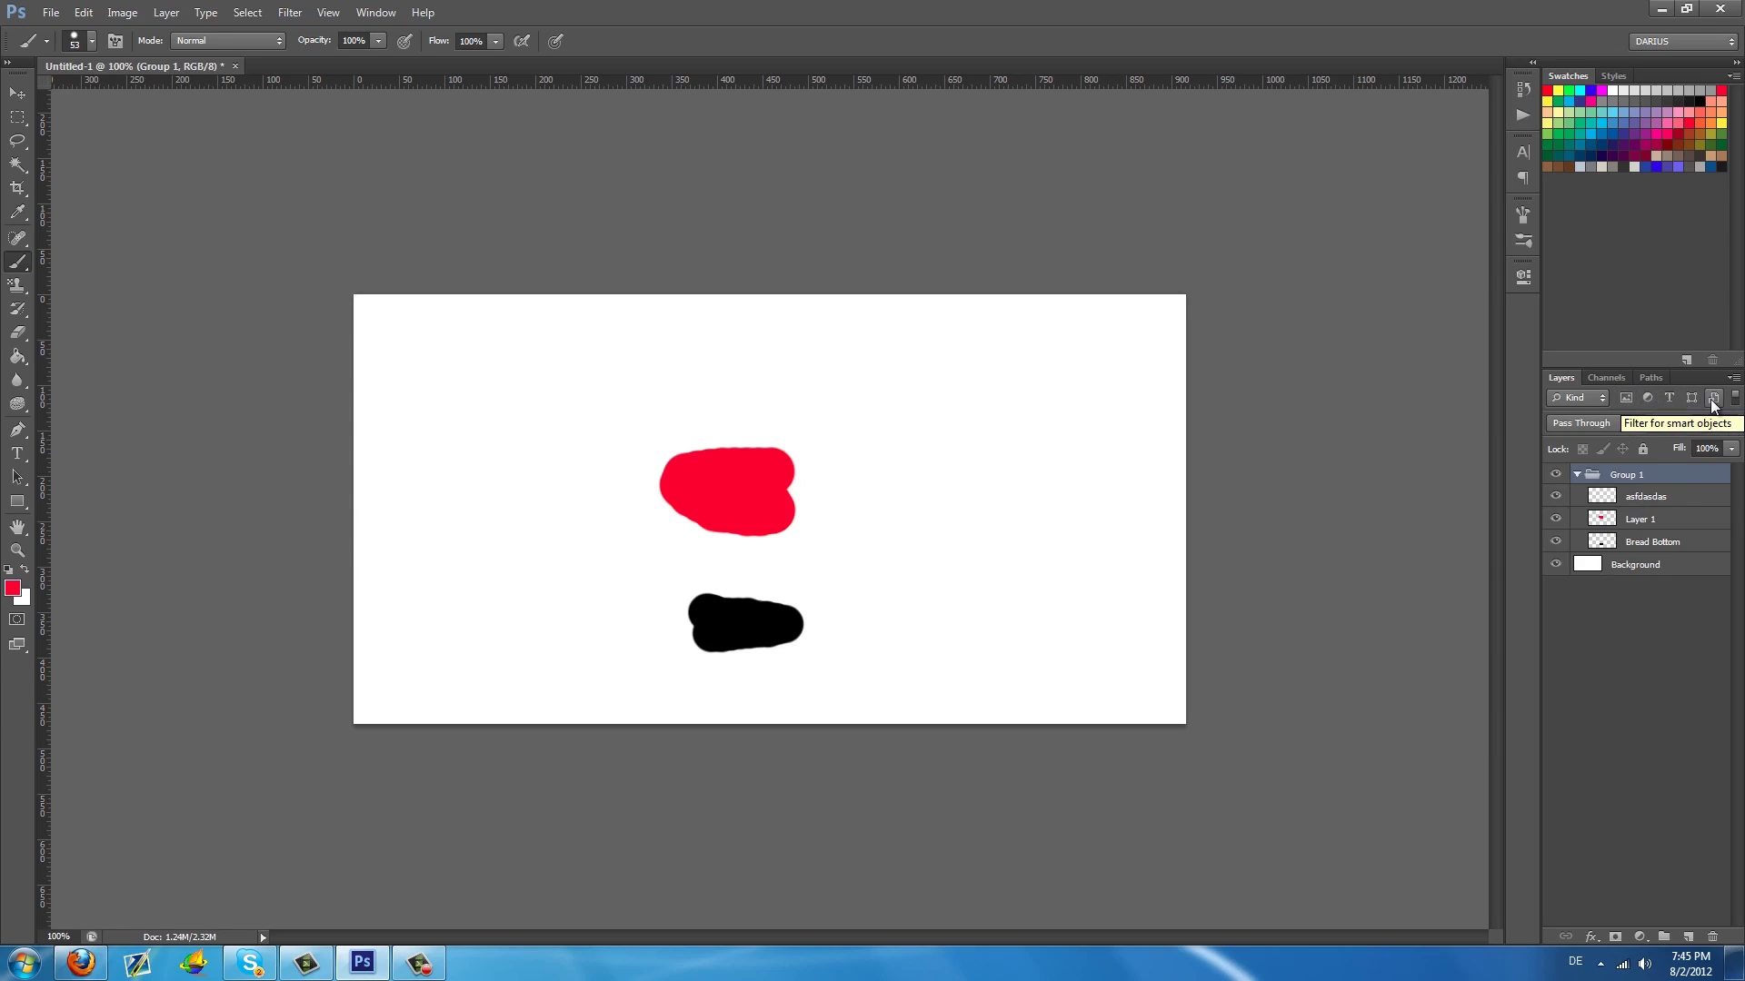
Try the pixel and adjustment-layer Kind filters, clear them, and select asfdasdas
click(1632, 402)
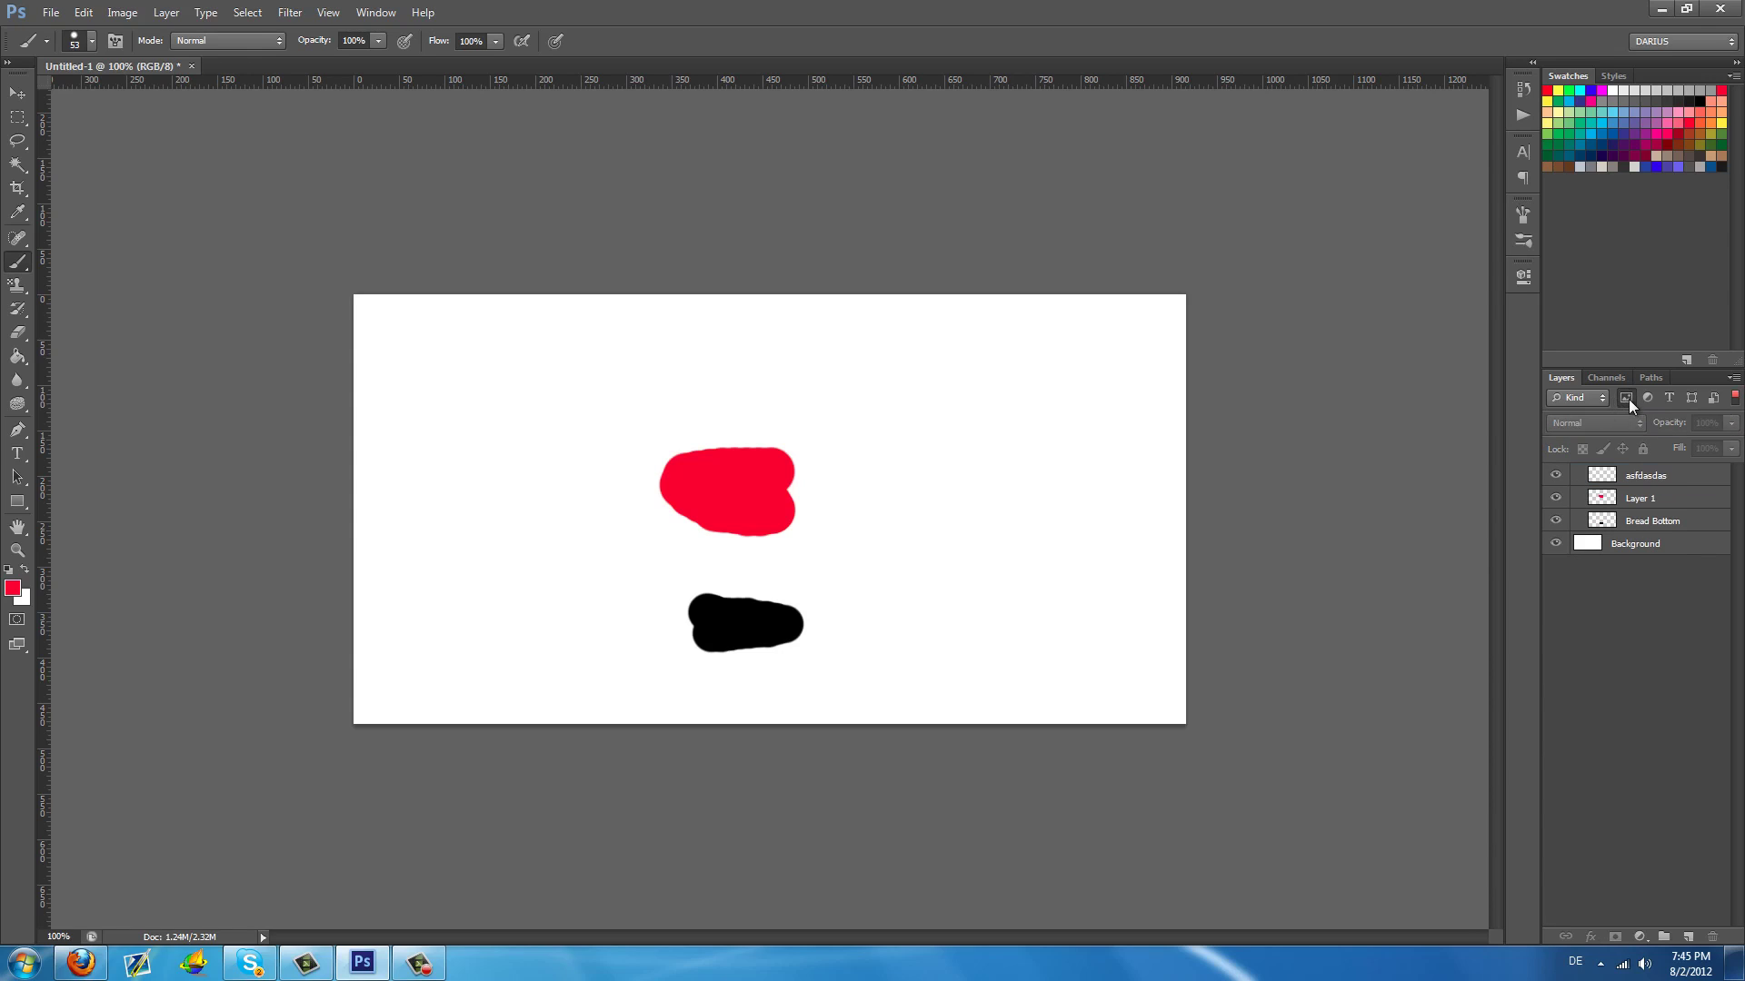
click(1628, 400)
click(1645, 400)
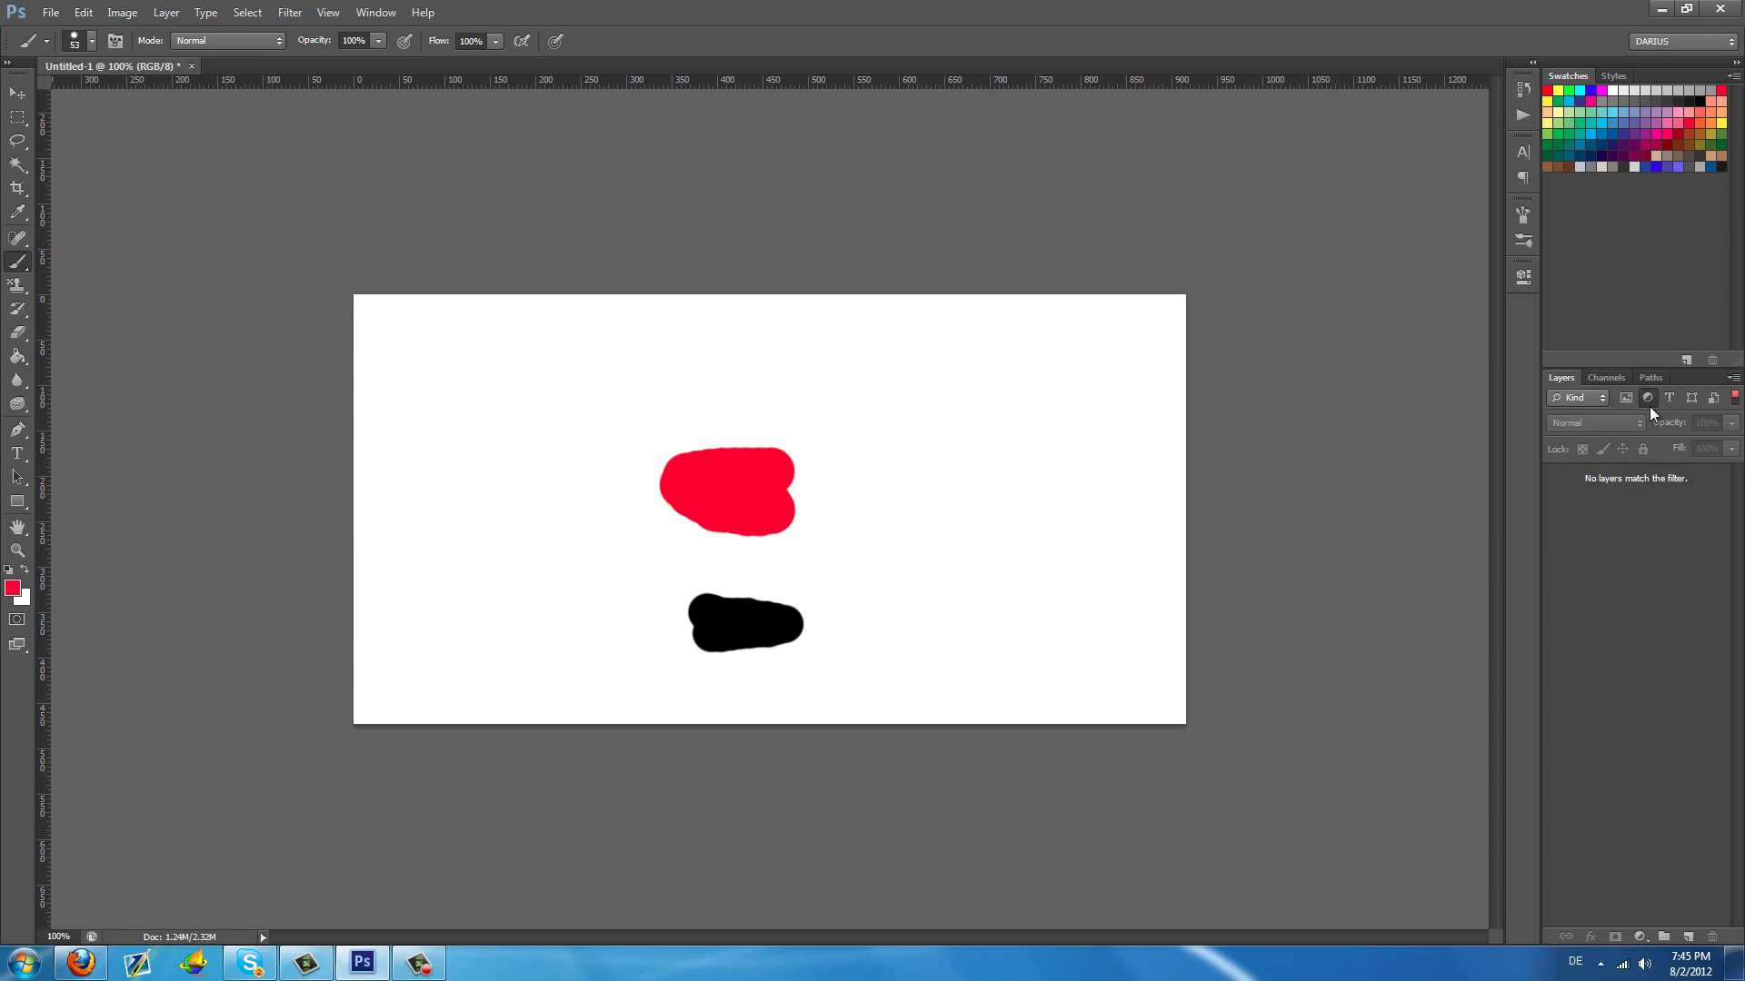
click(1648, 400)
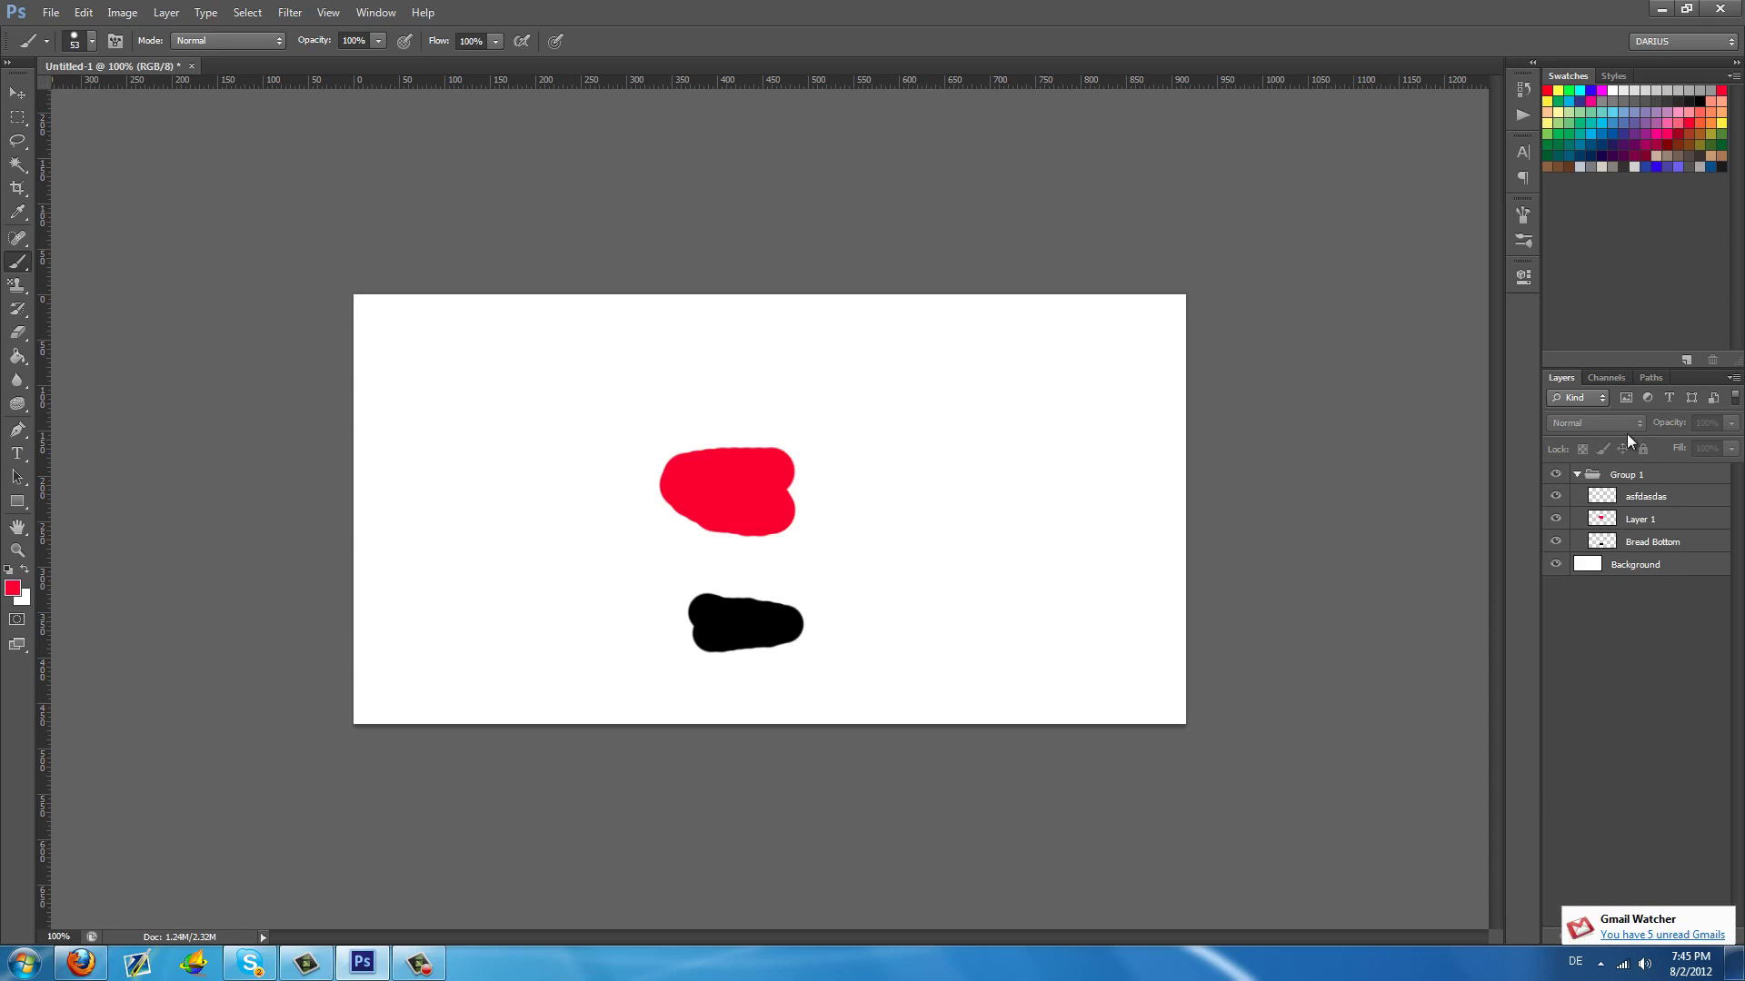
click(1624, 399)
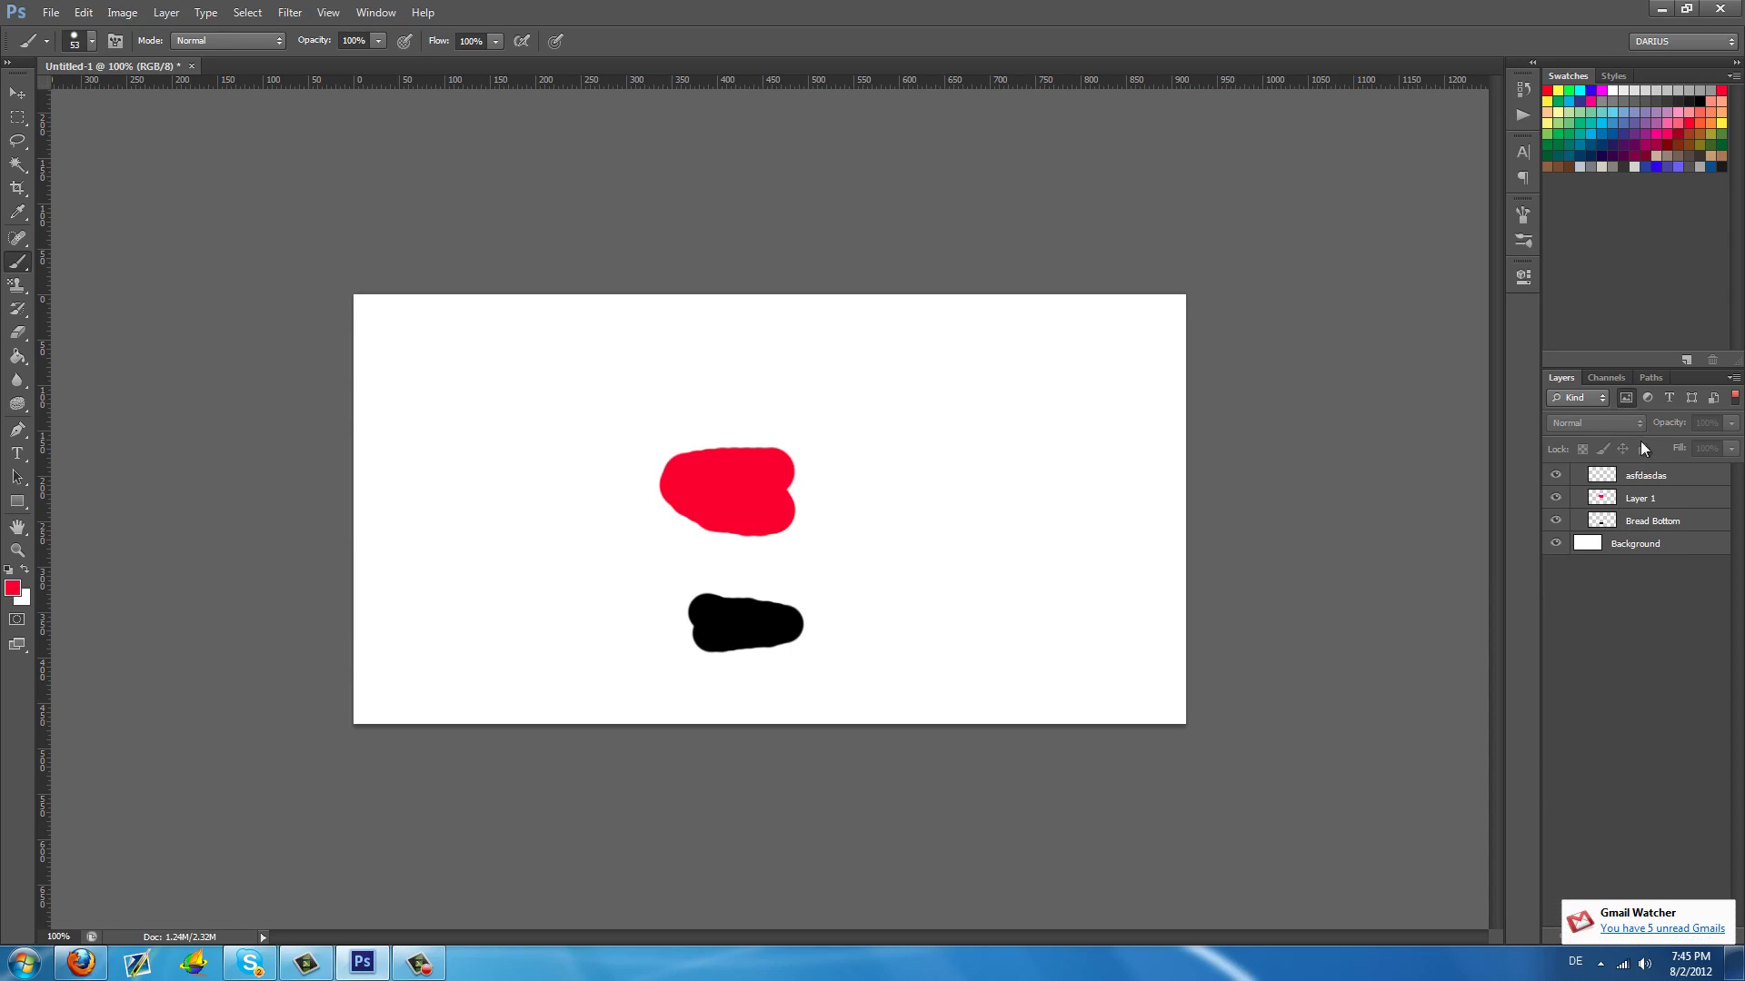
click(1626, 397)
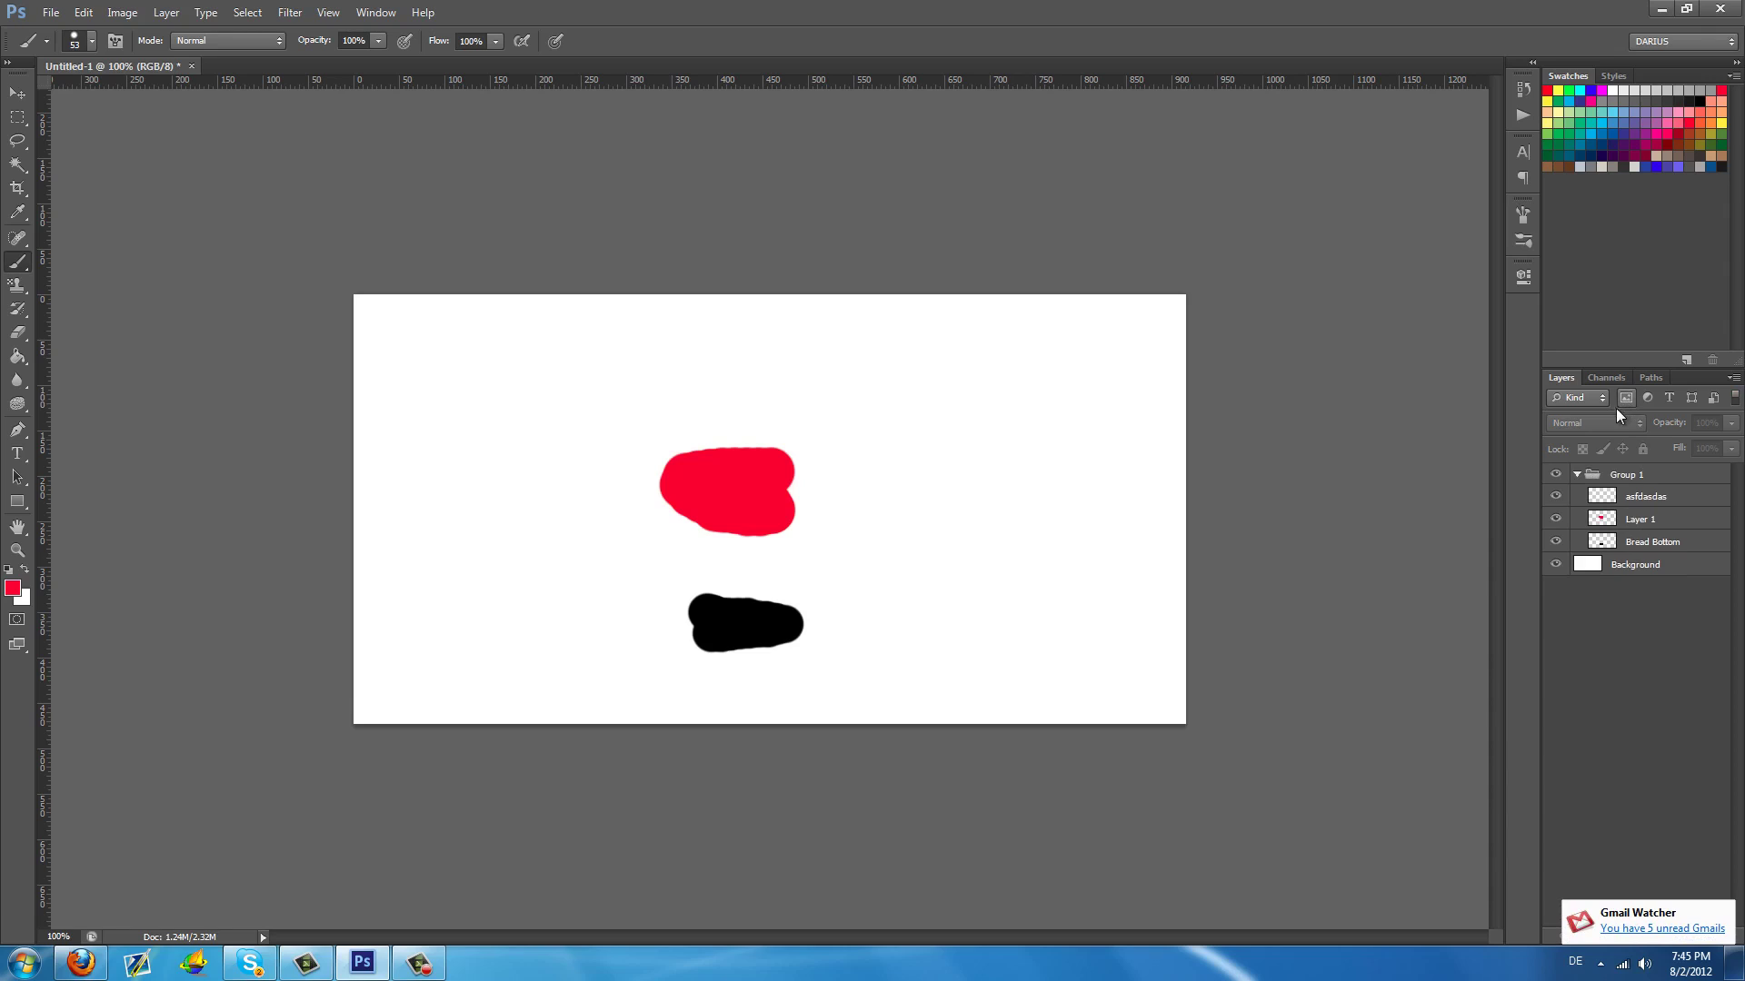
click(1627, 496)
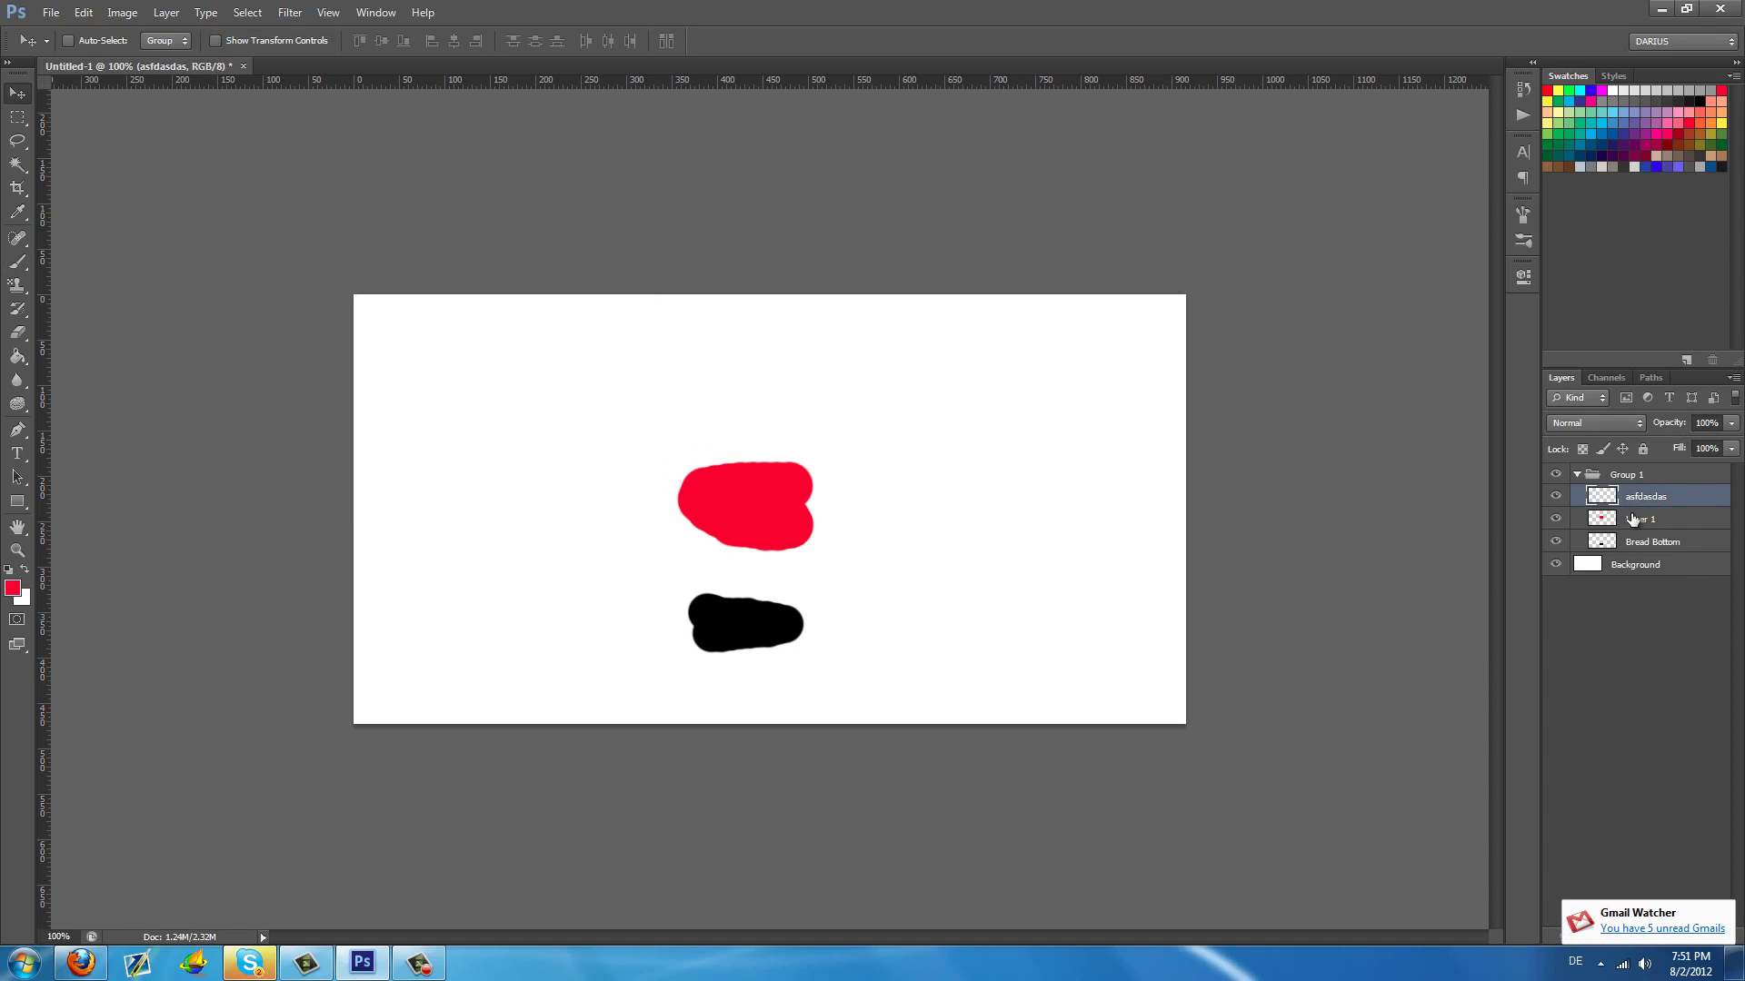
Select Layer 1 and scrub its opacity down to 84%
click(1652, 525)
click(1556, 518)
click(1556, 518)
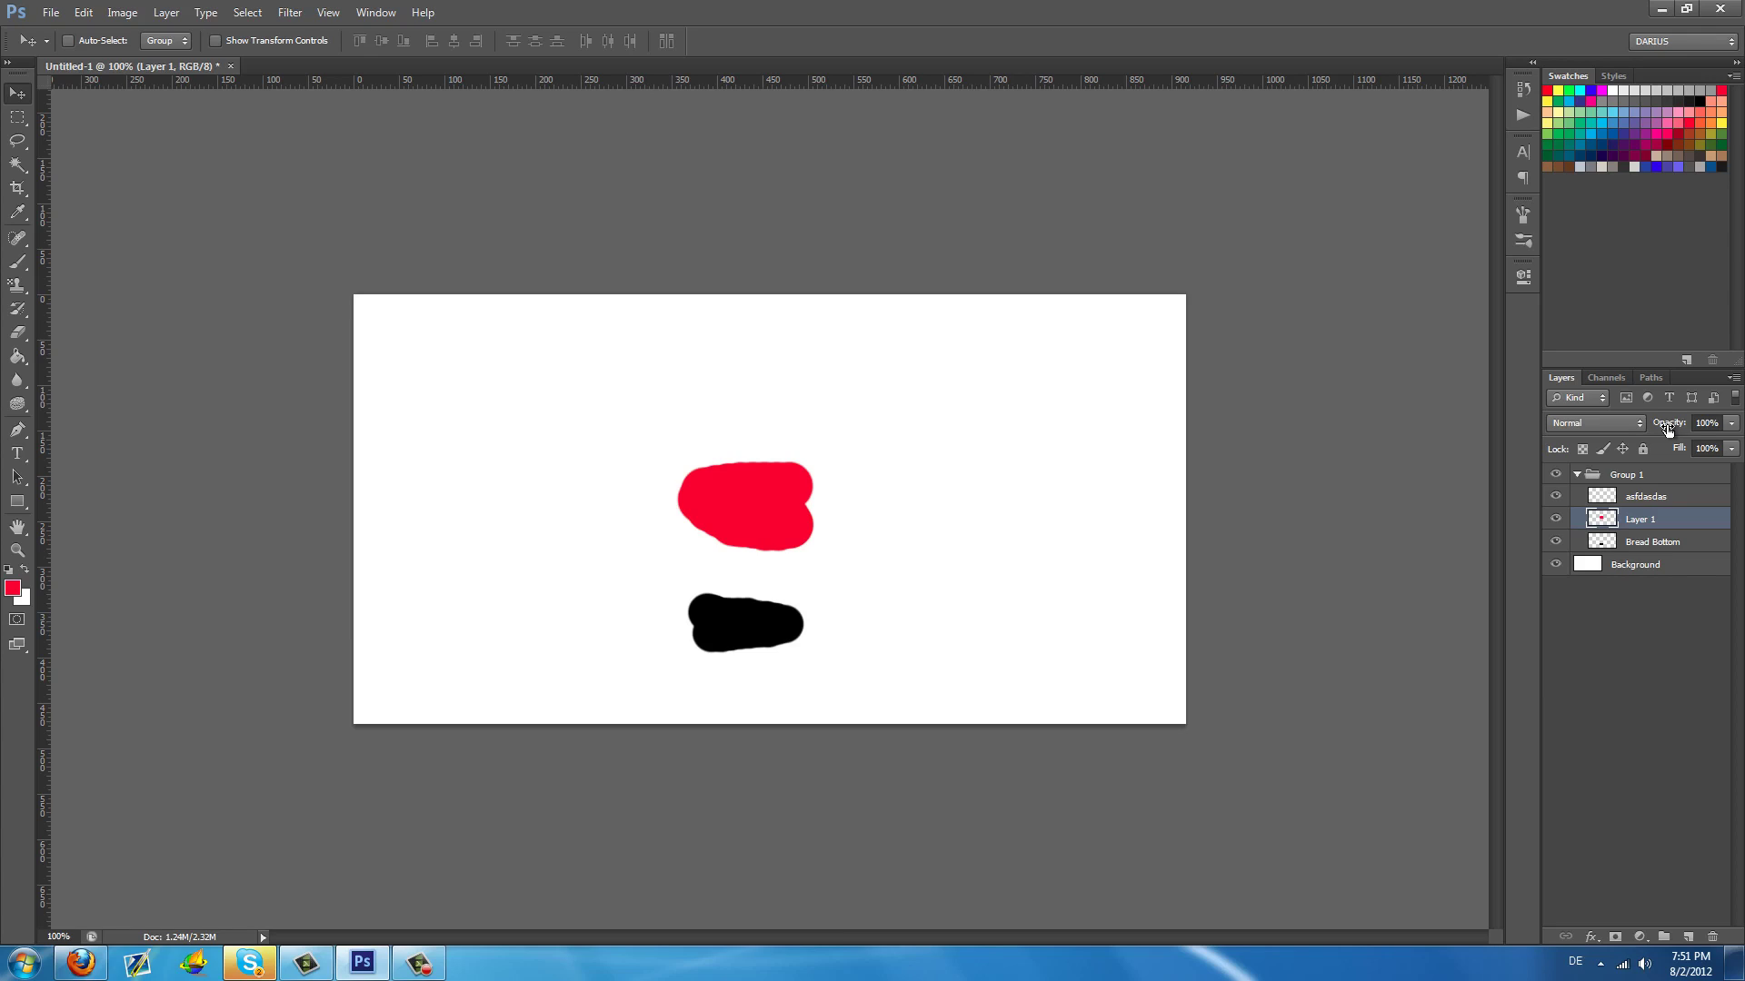
mouse_move(1669, 429)
mouse_down()
mouse_move(1618, 431)
mouse_move(1693, 437)
mouse_up()
click(1673, 499)
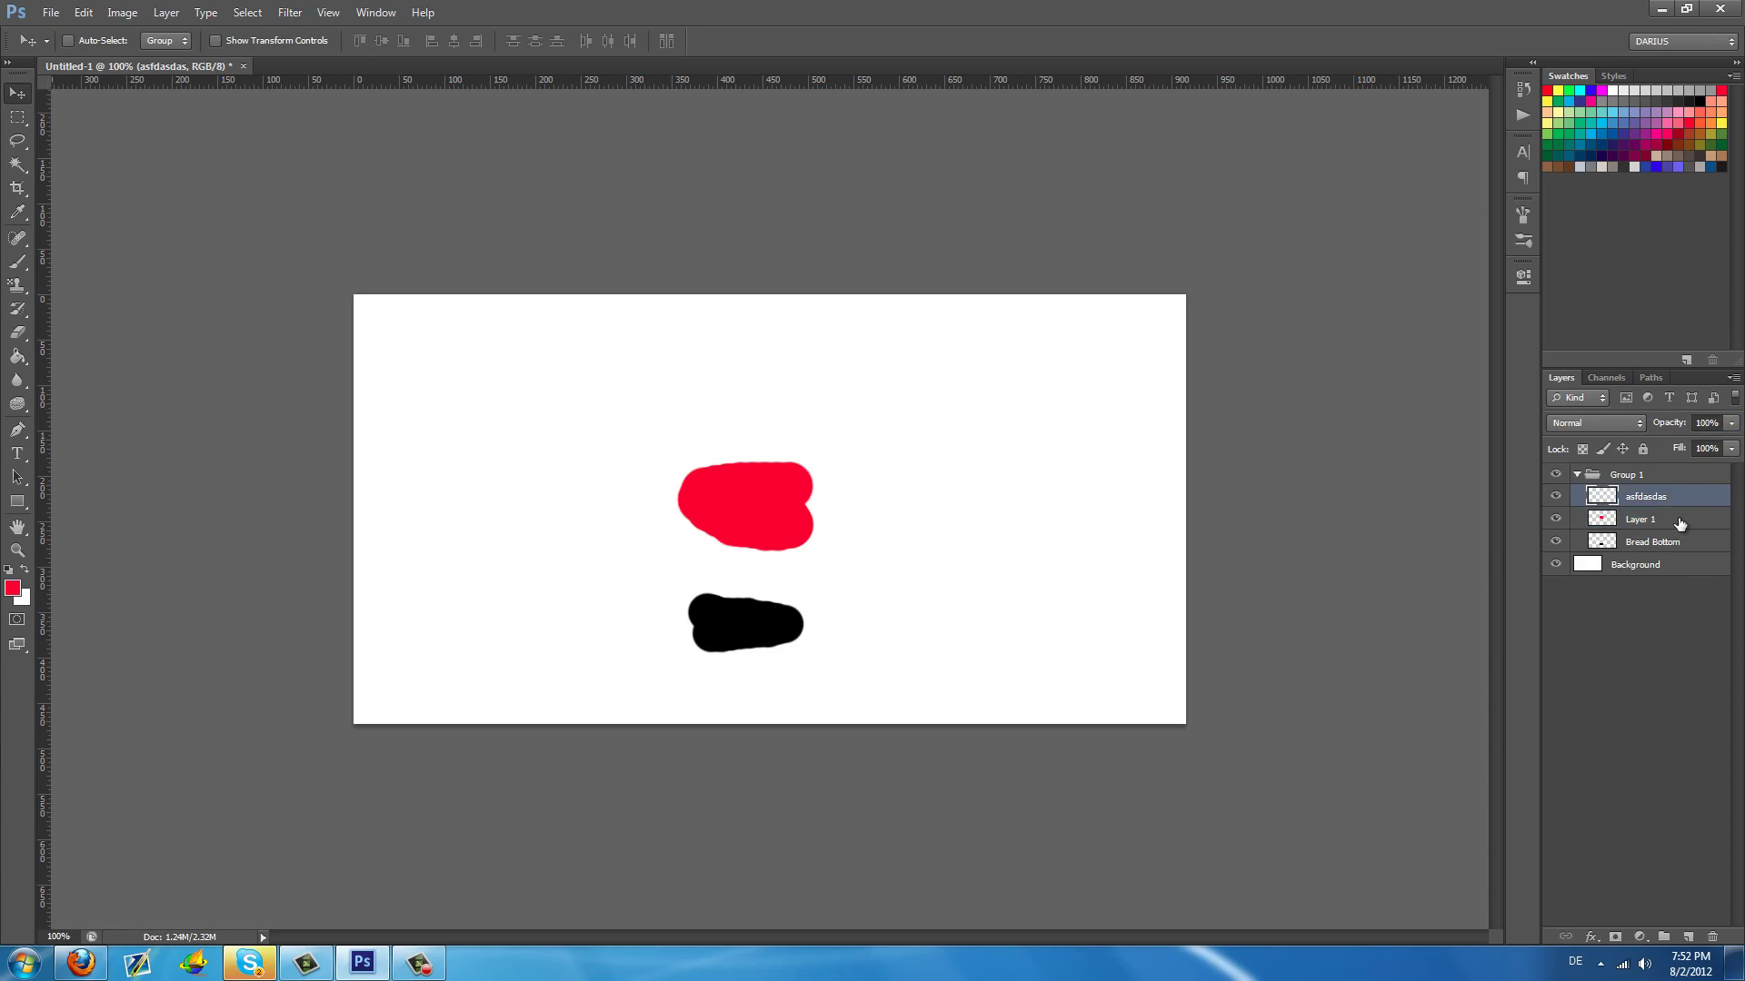
shift+click(1679, 525)
shift+click(1681, 544)
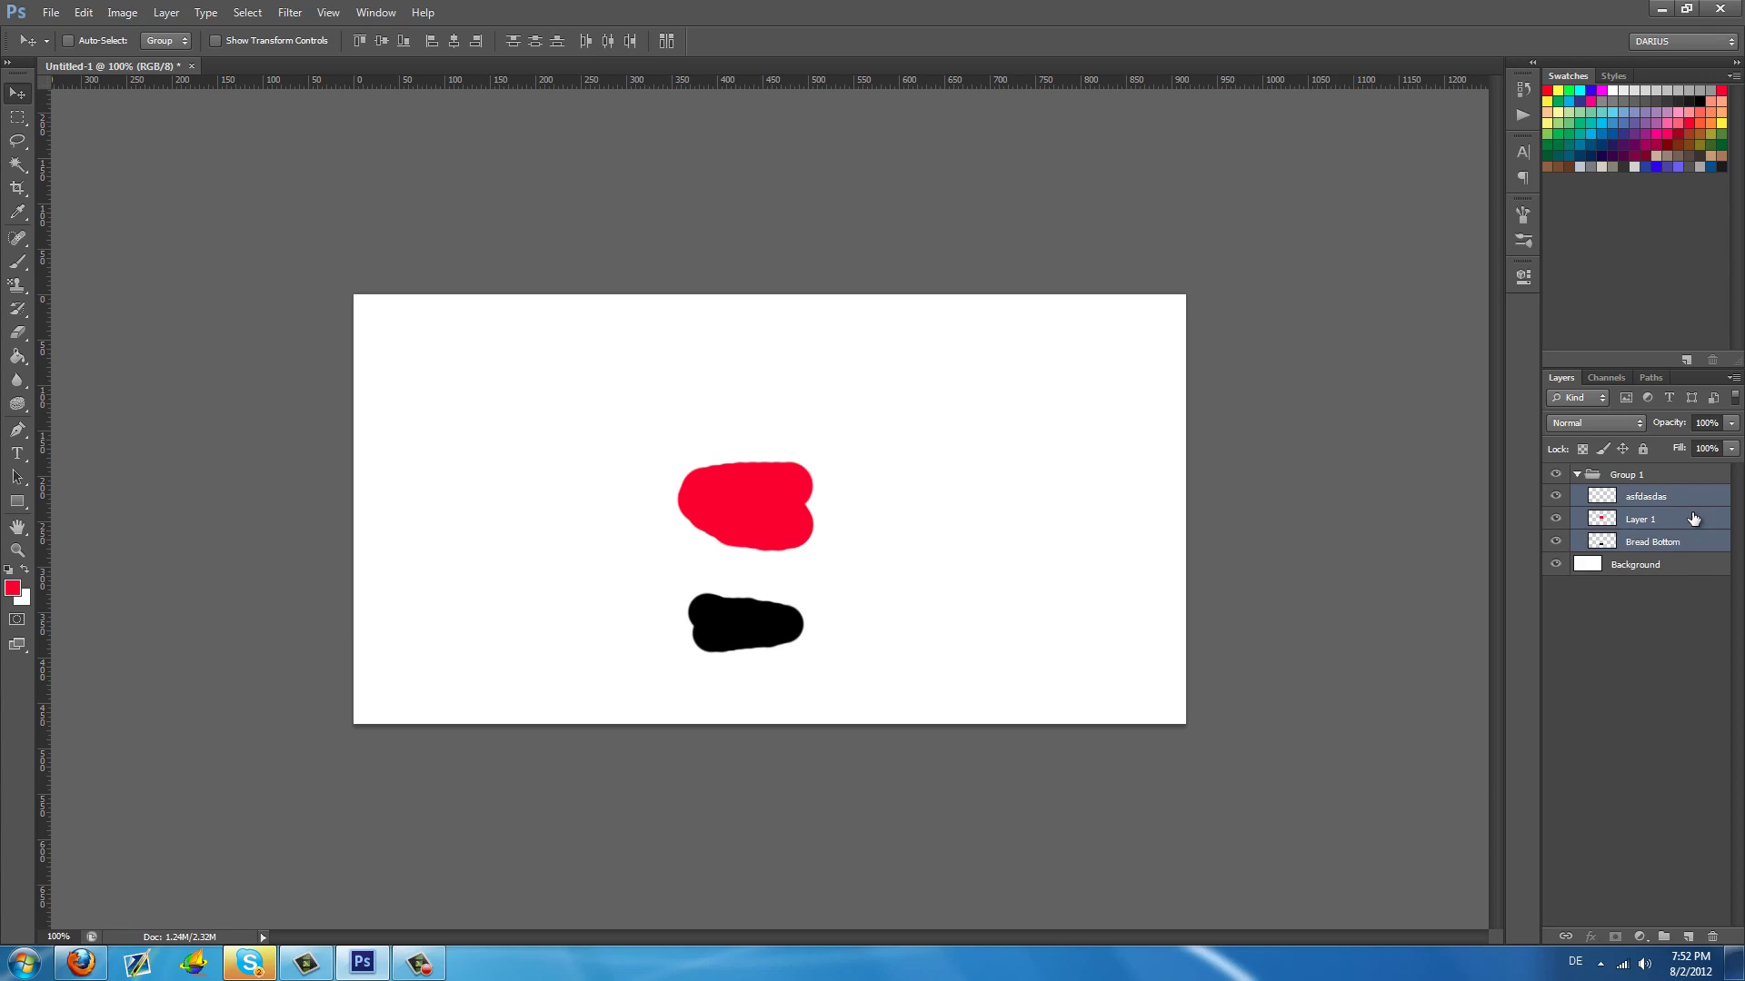
right_click(1696, 520)
click(1578, 731)
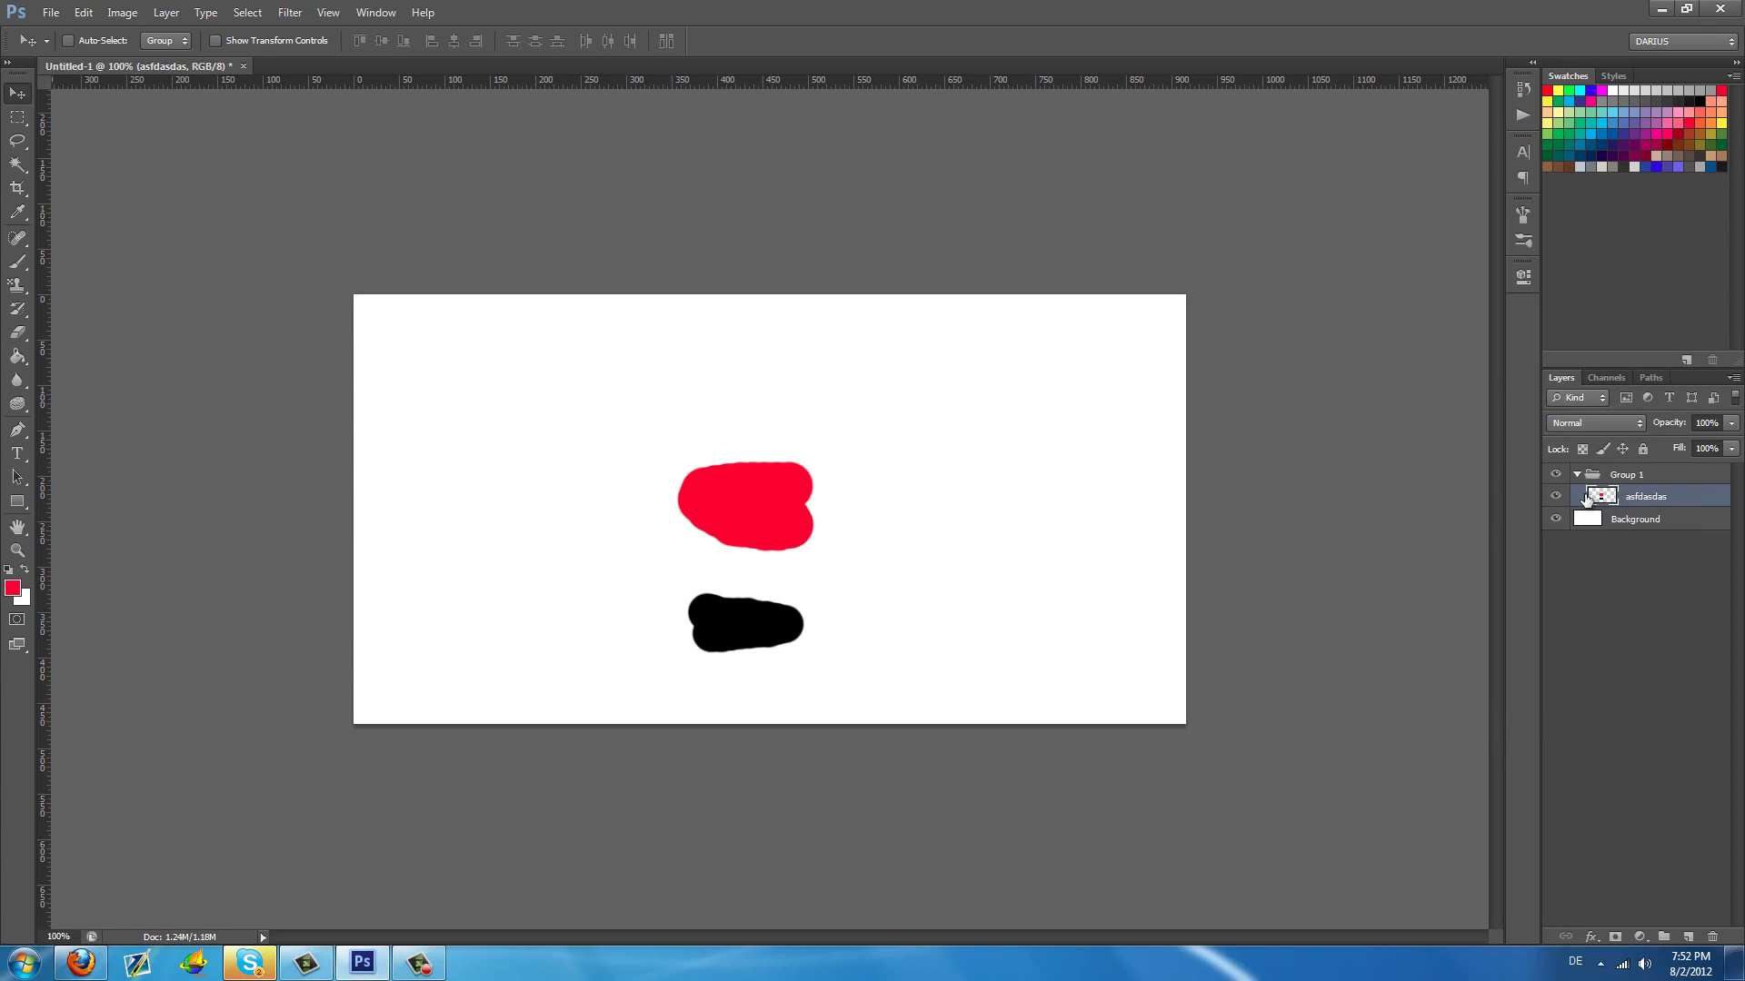
click(1556, 496)
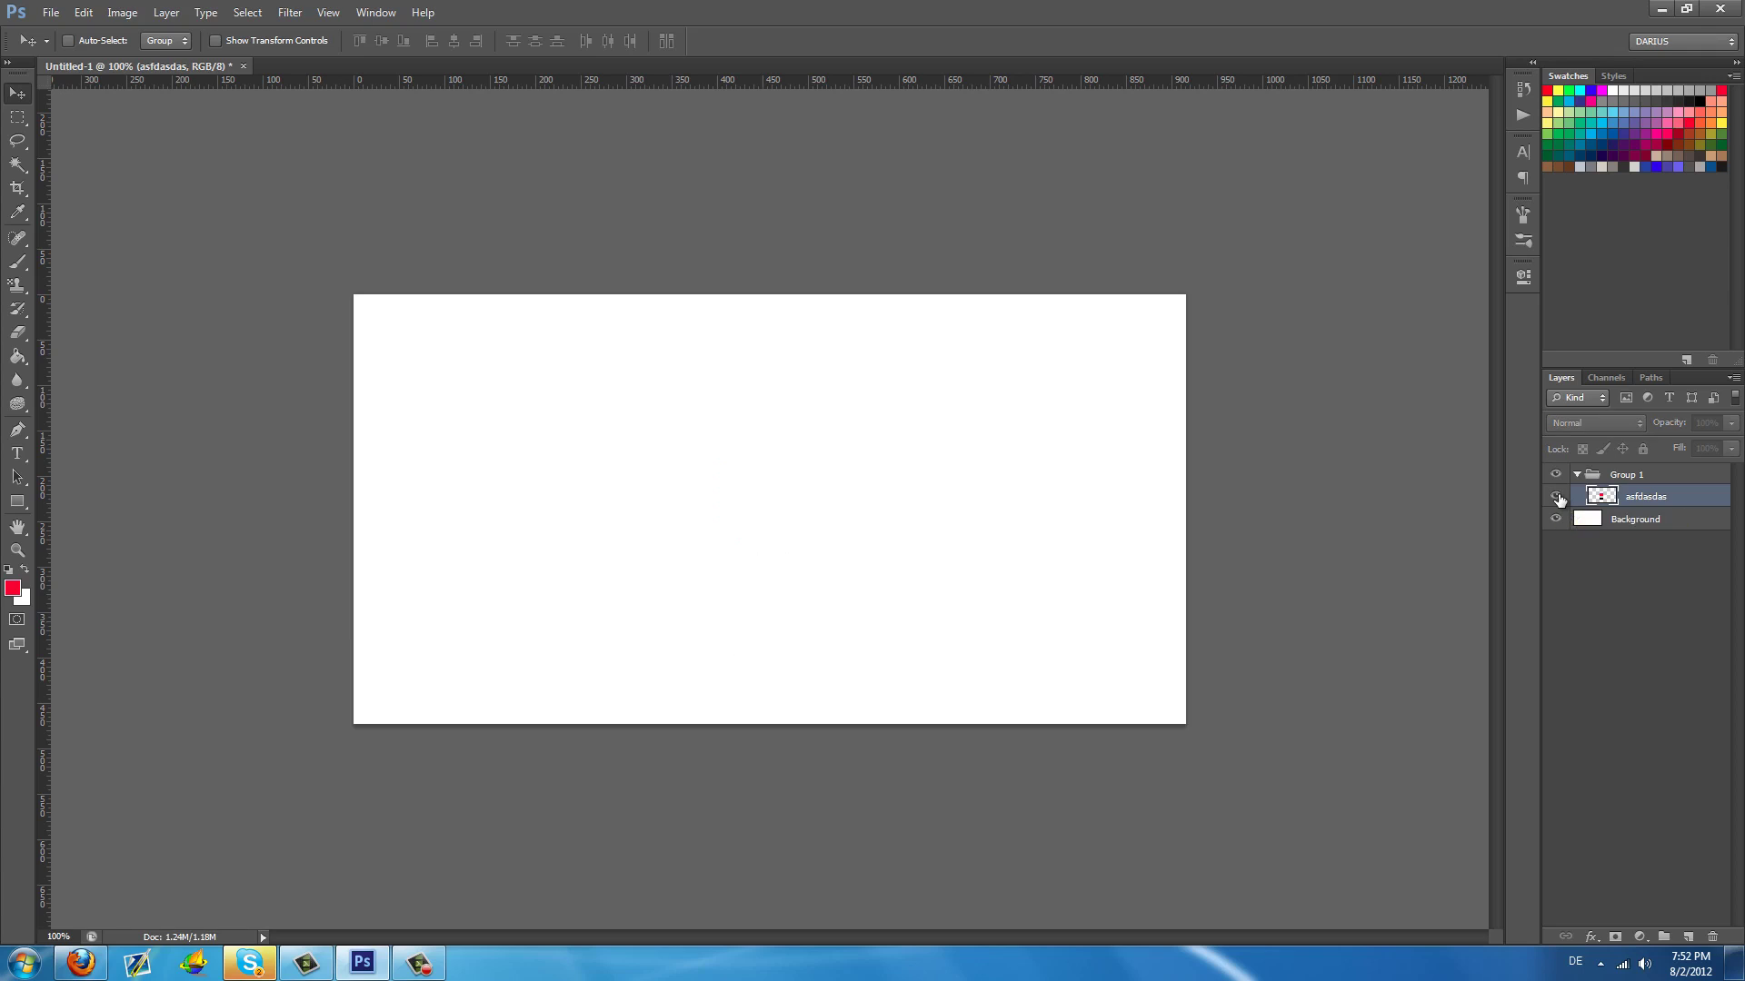
click(1556, 497)
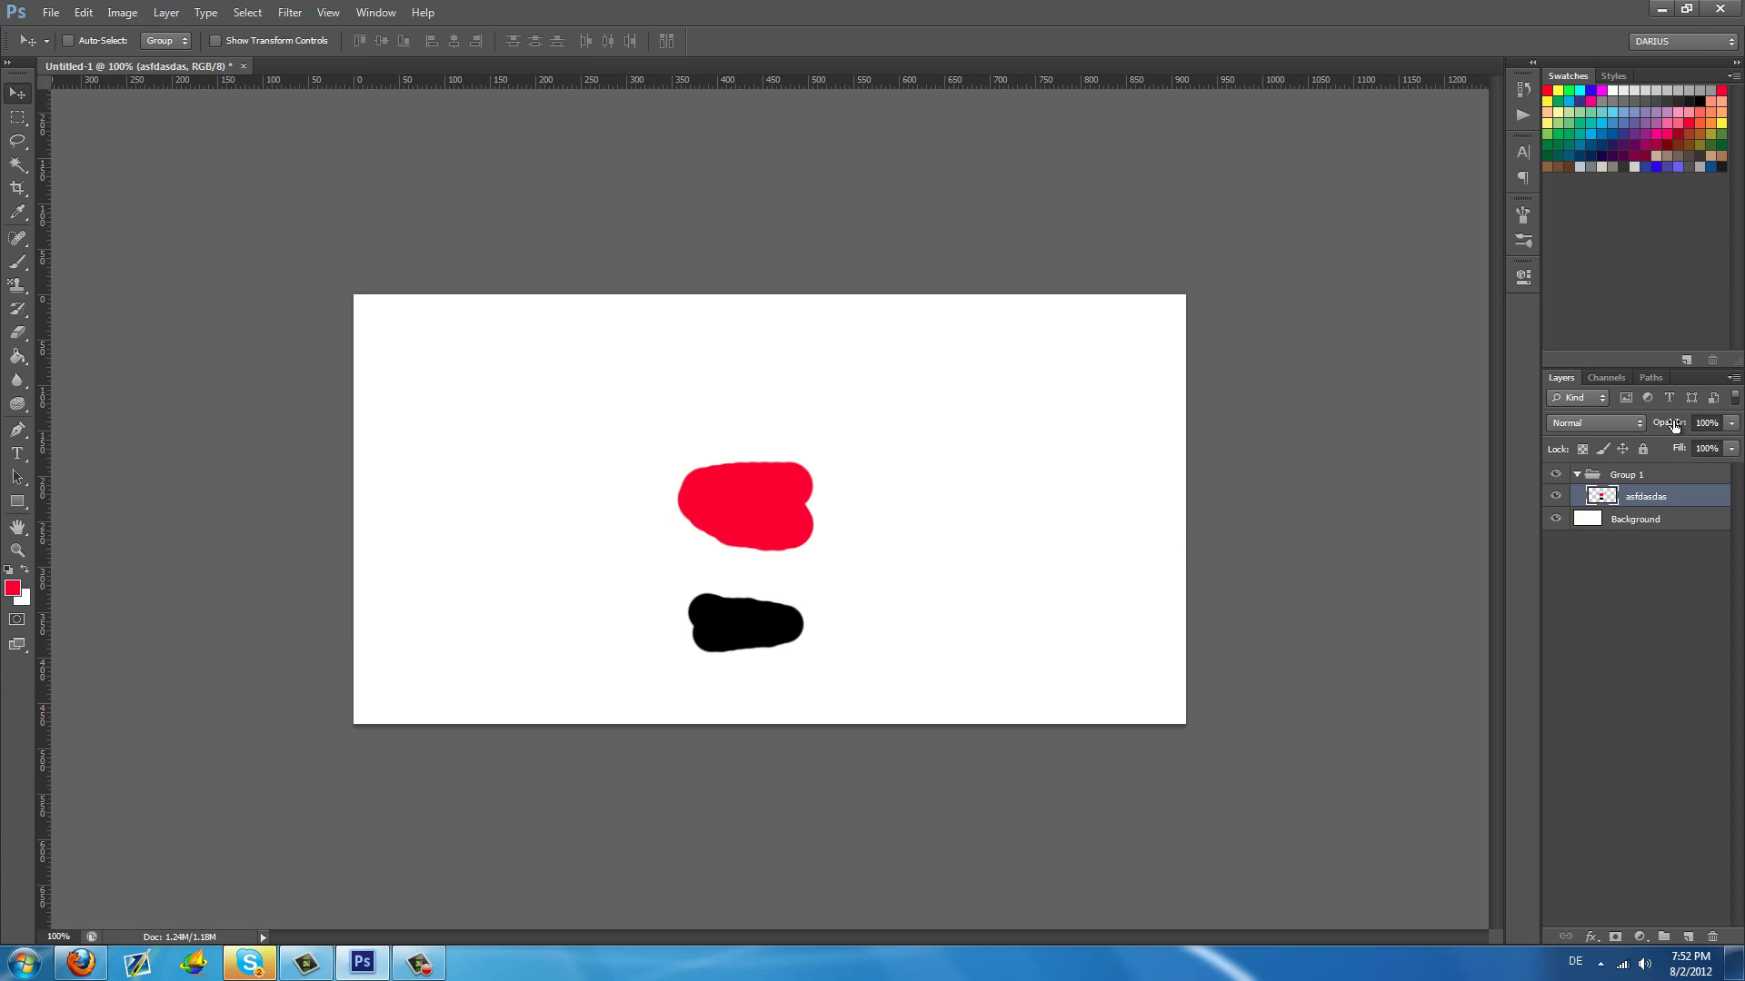
click(1706, 424)
text(45)
key(Return)
key(Return)
click(1643, 449)
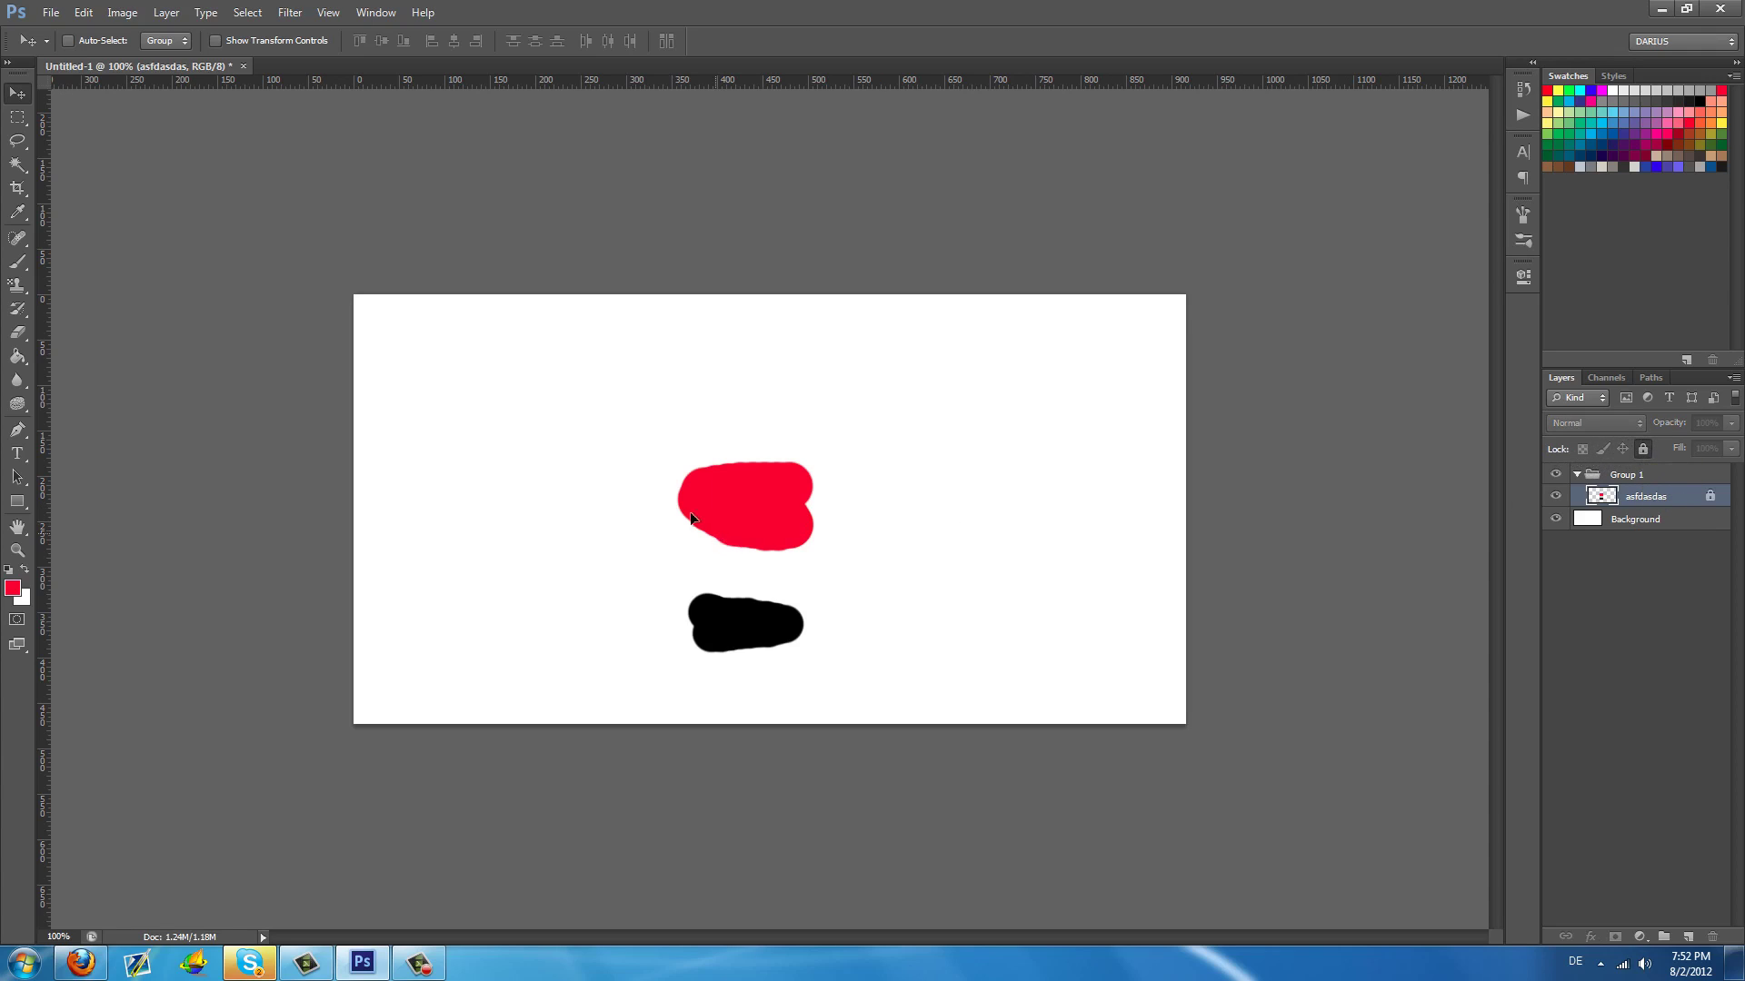
click(751, 556)
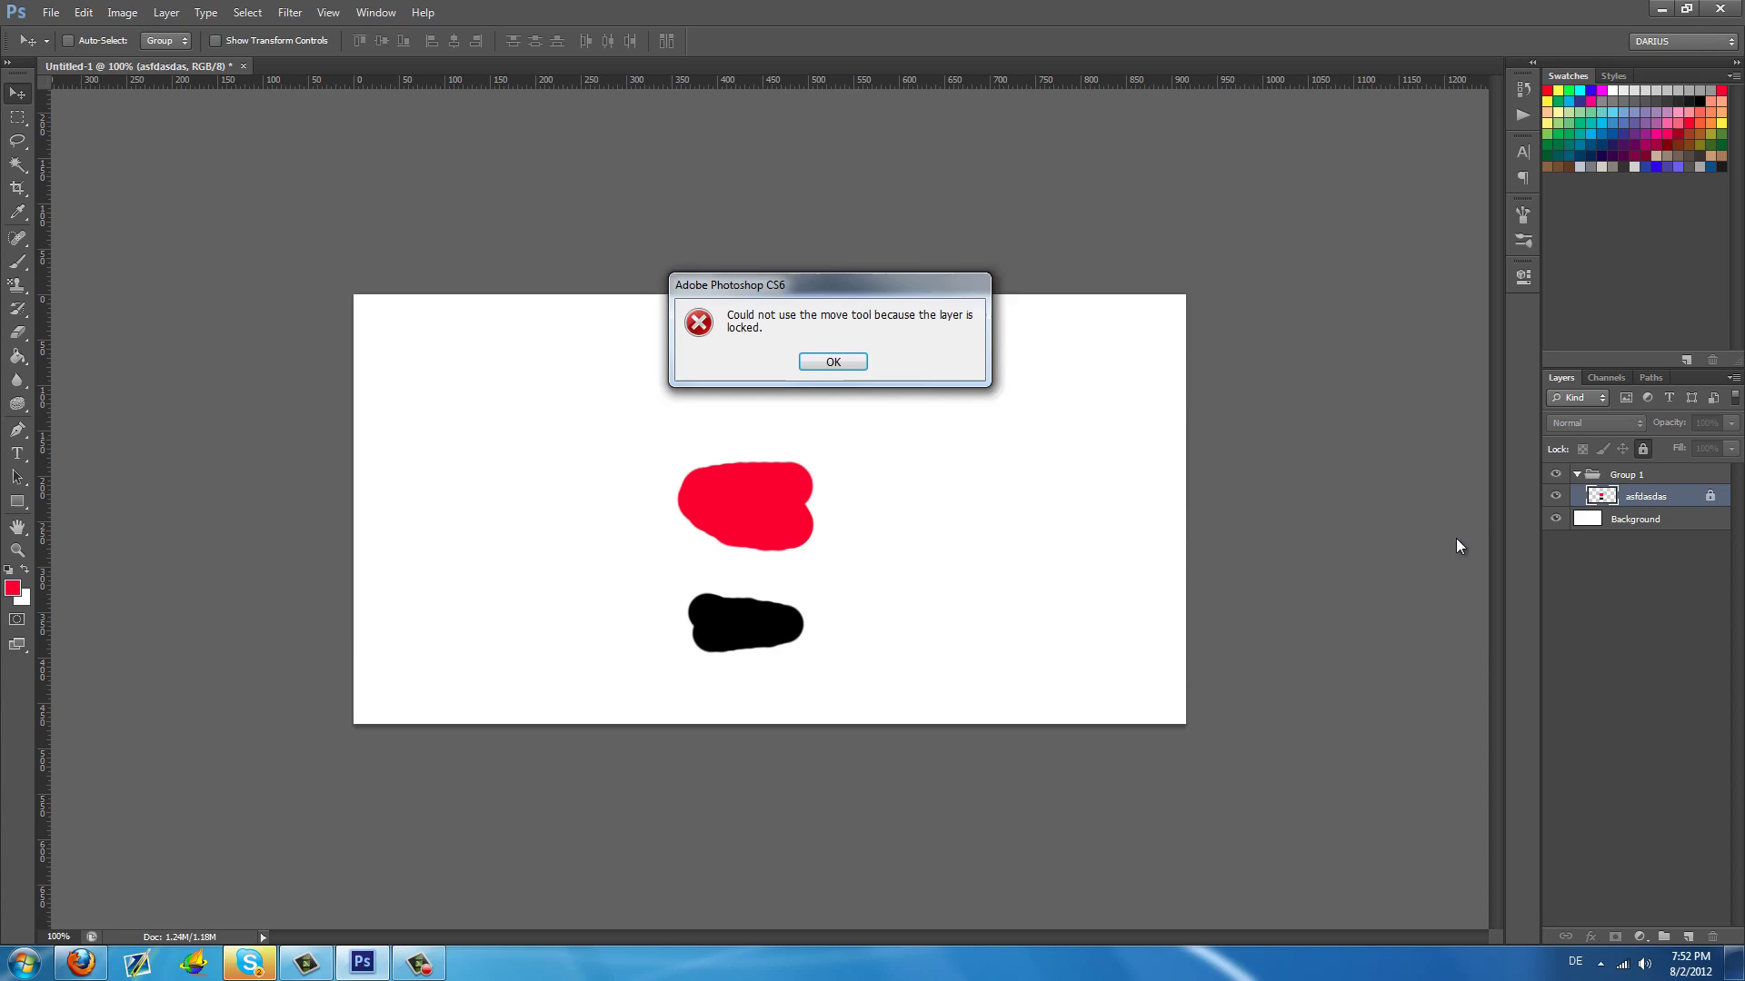
click(844, 366)
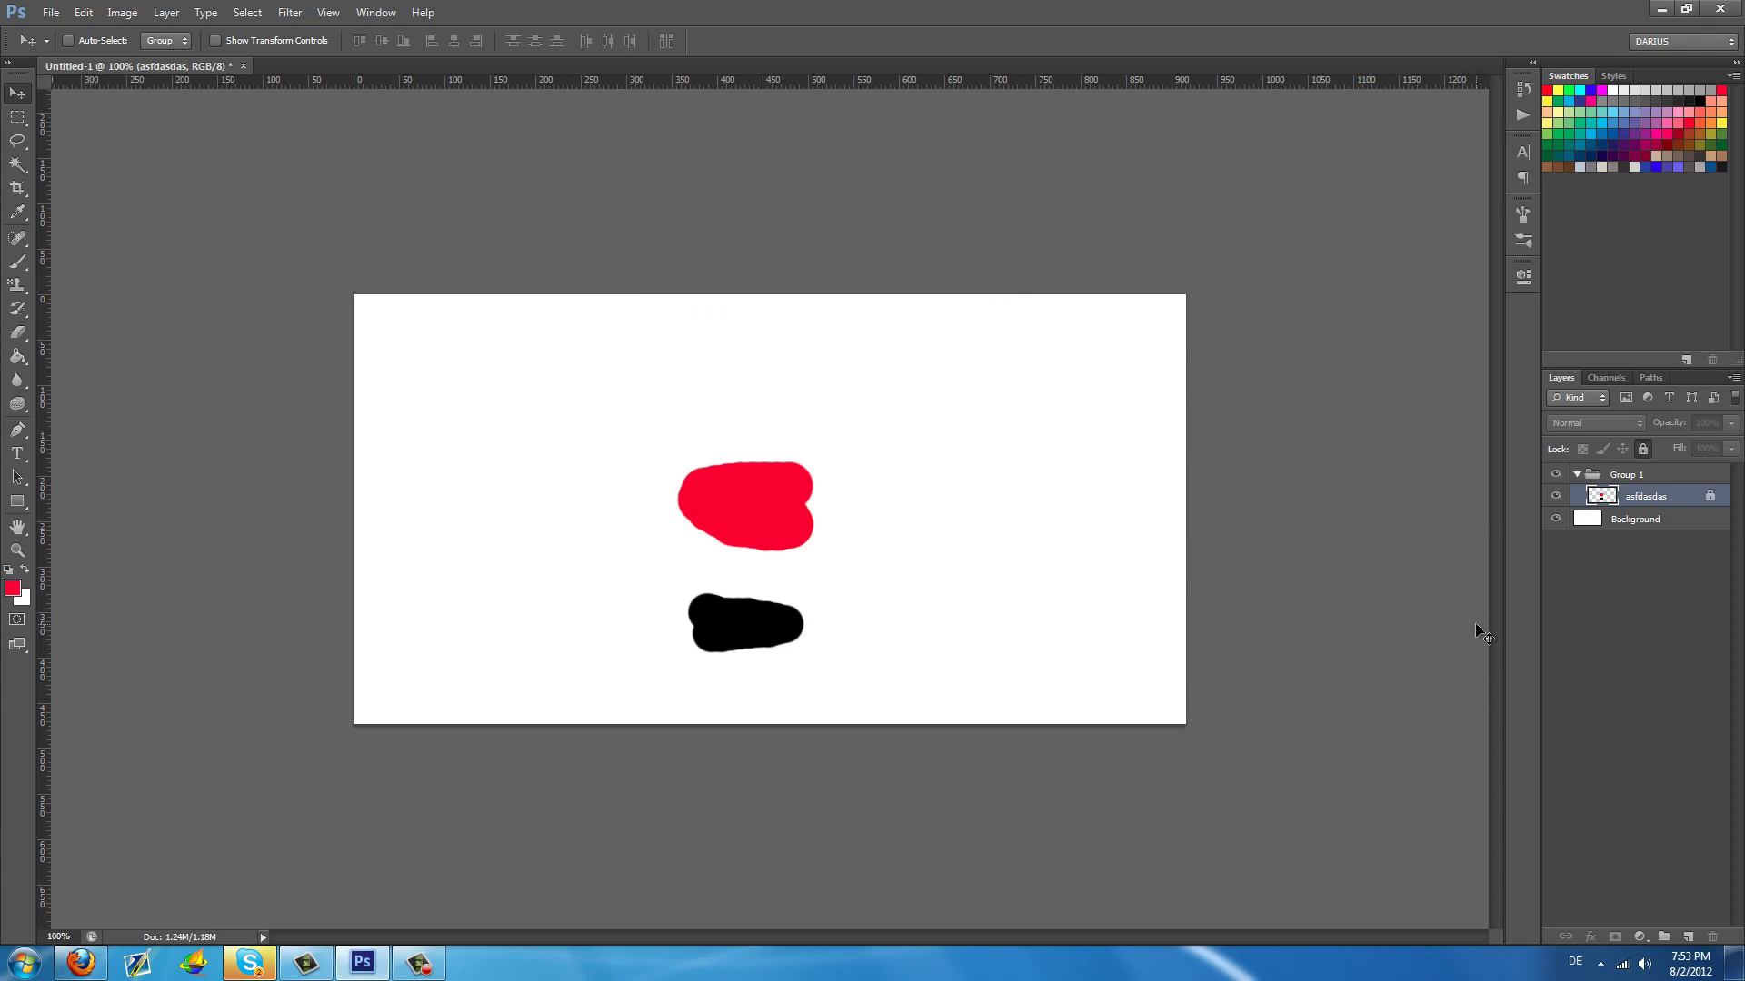
click(1643, 449)
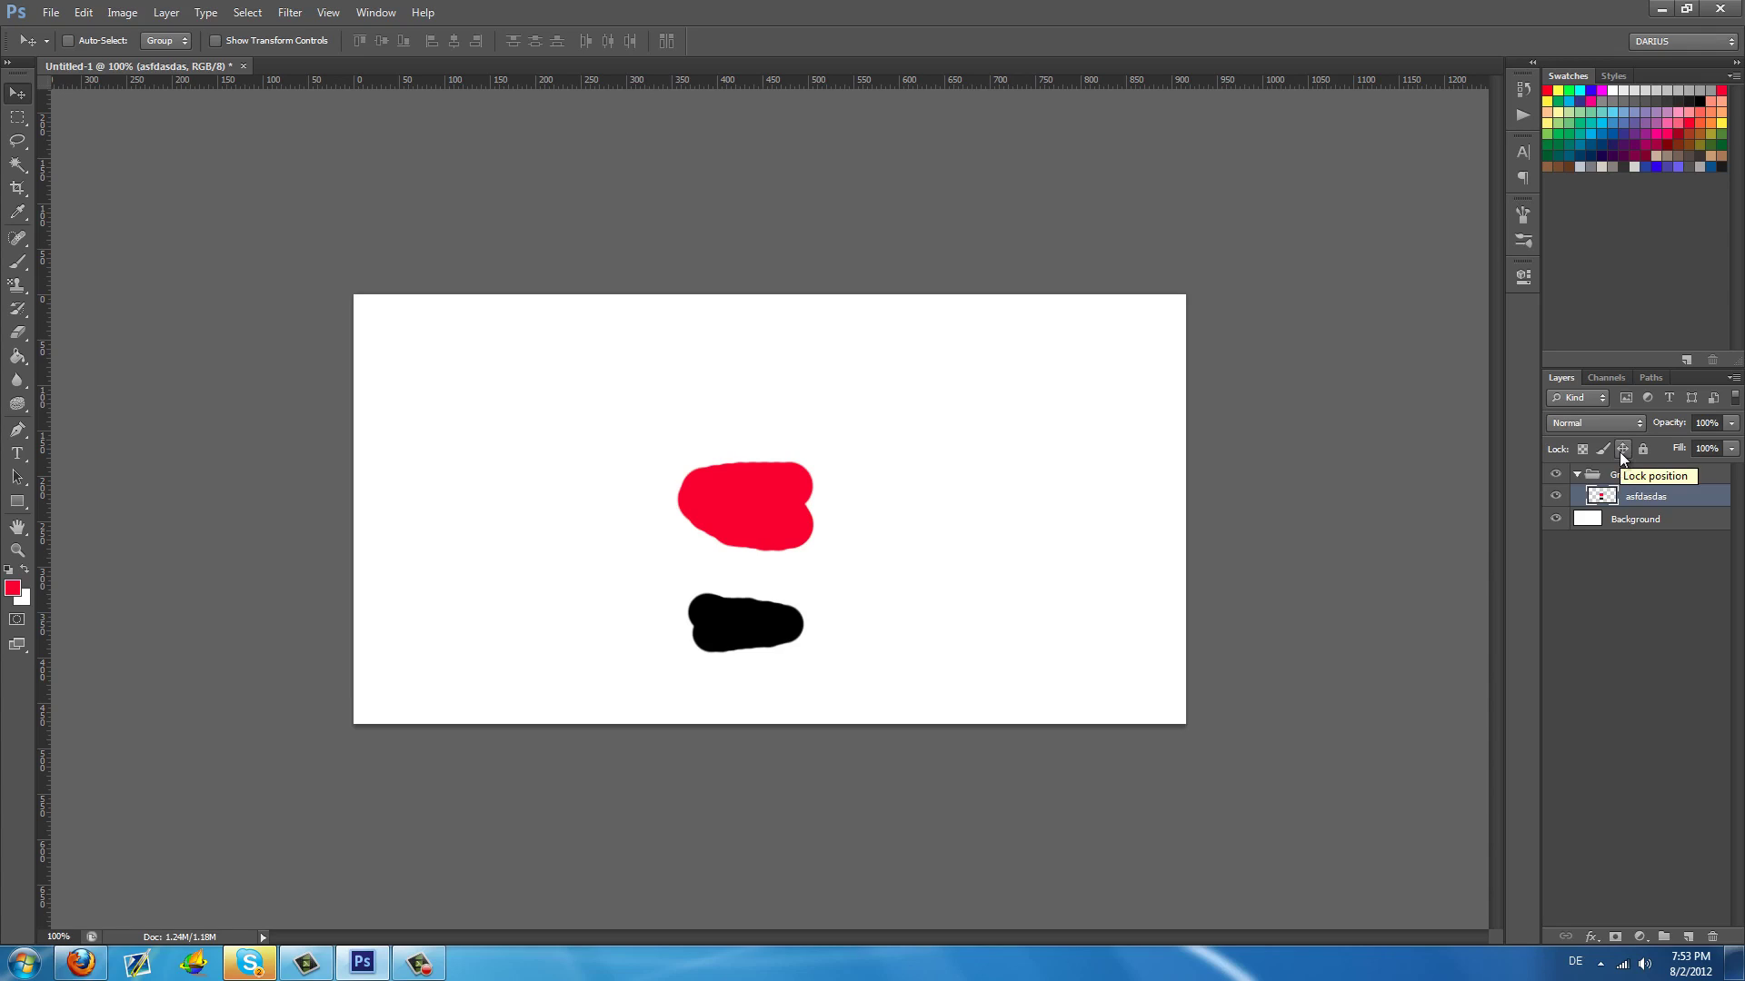
click(1622, 448)
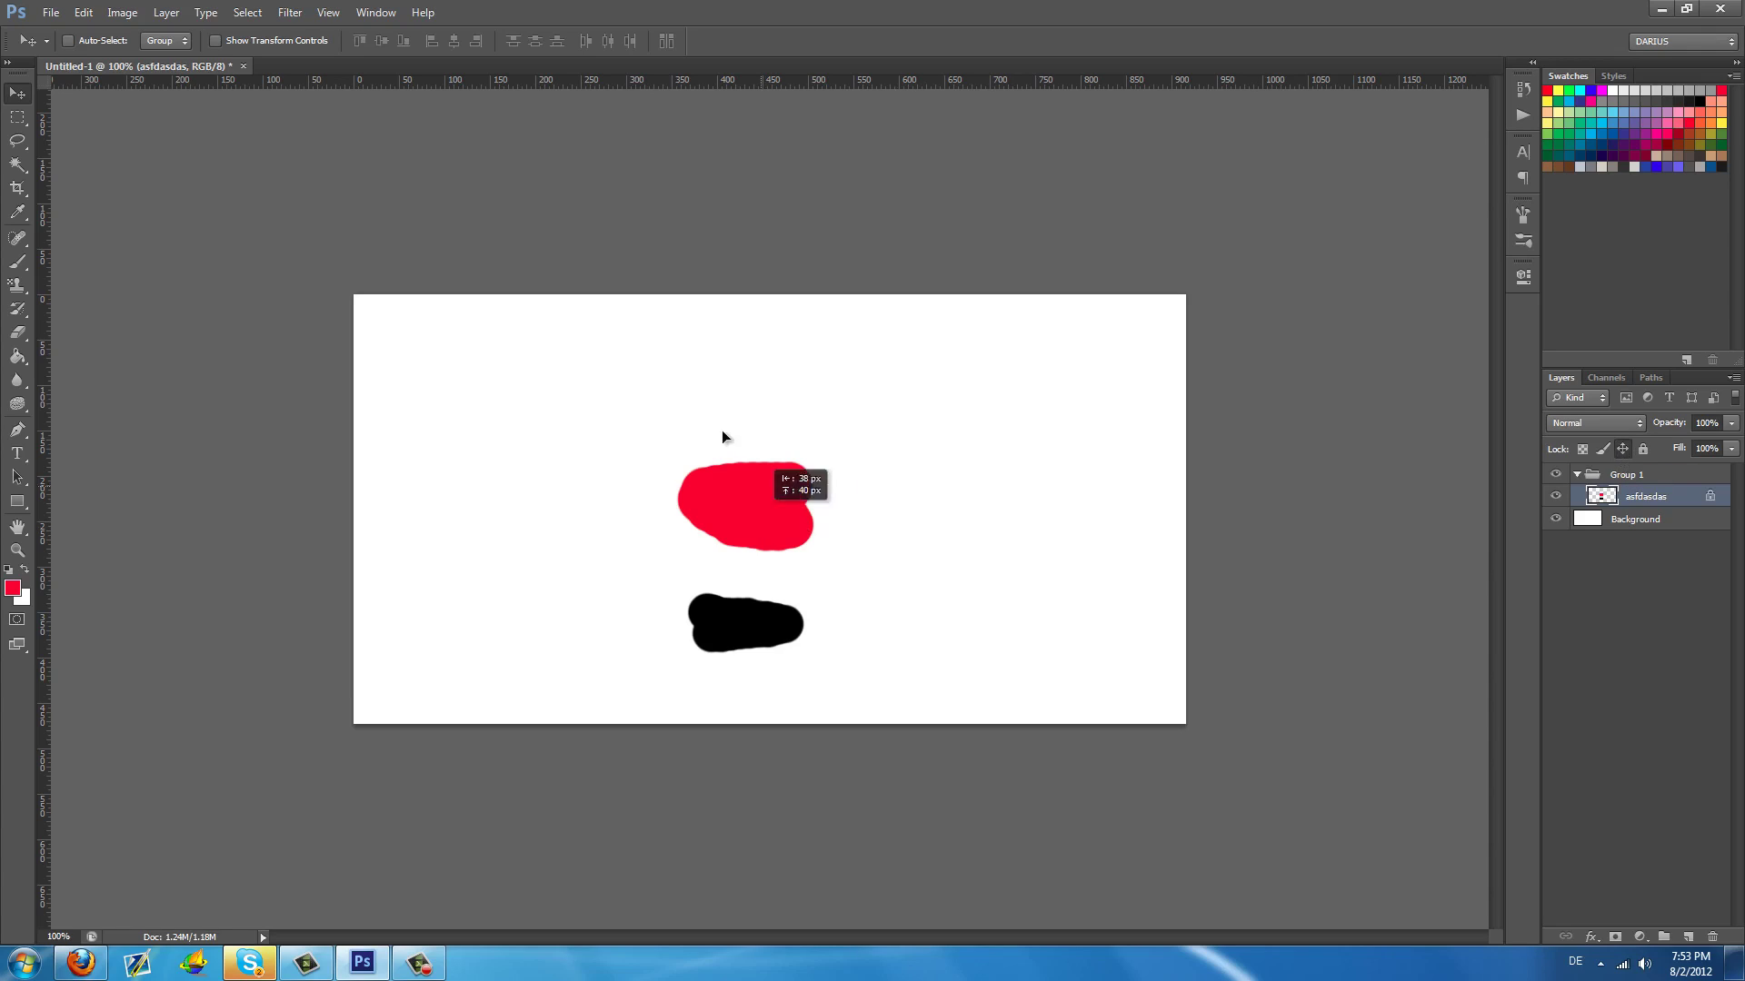
drag(722, 436, 685, 566)
click(686, 566)
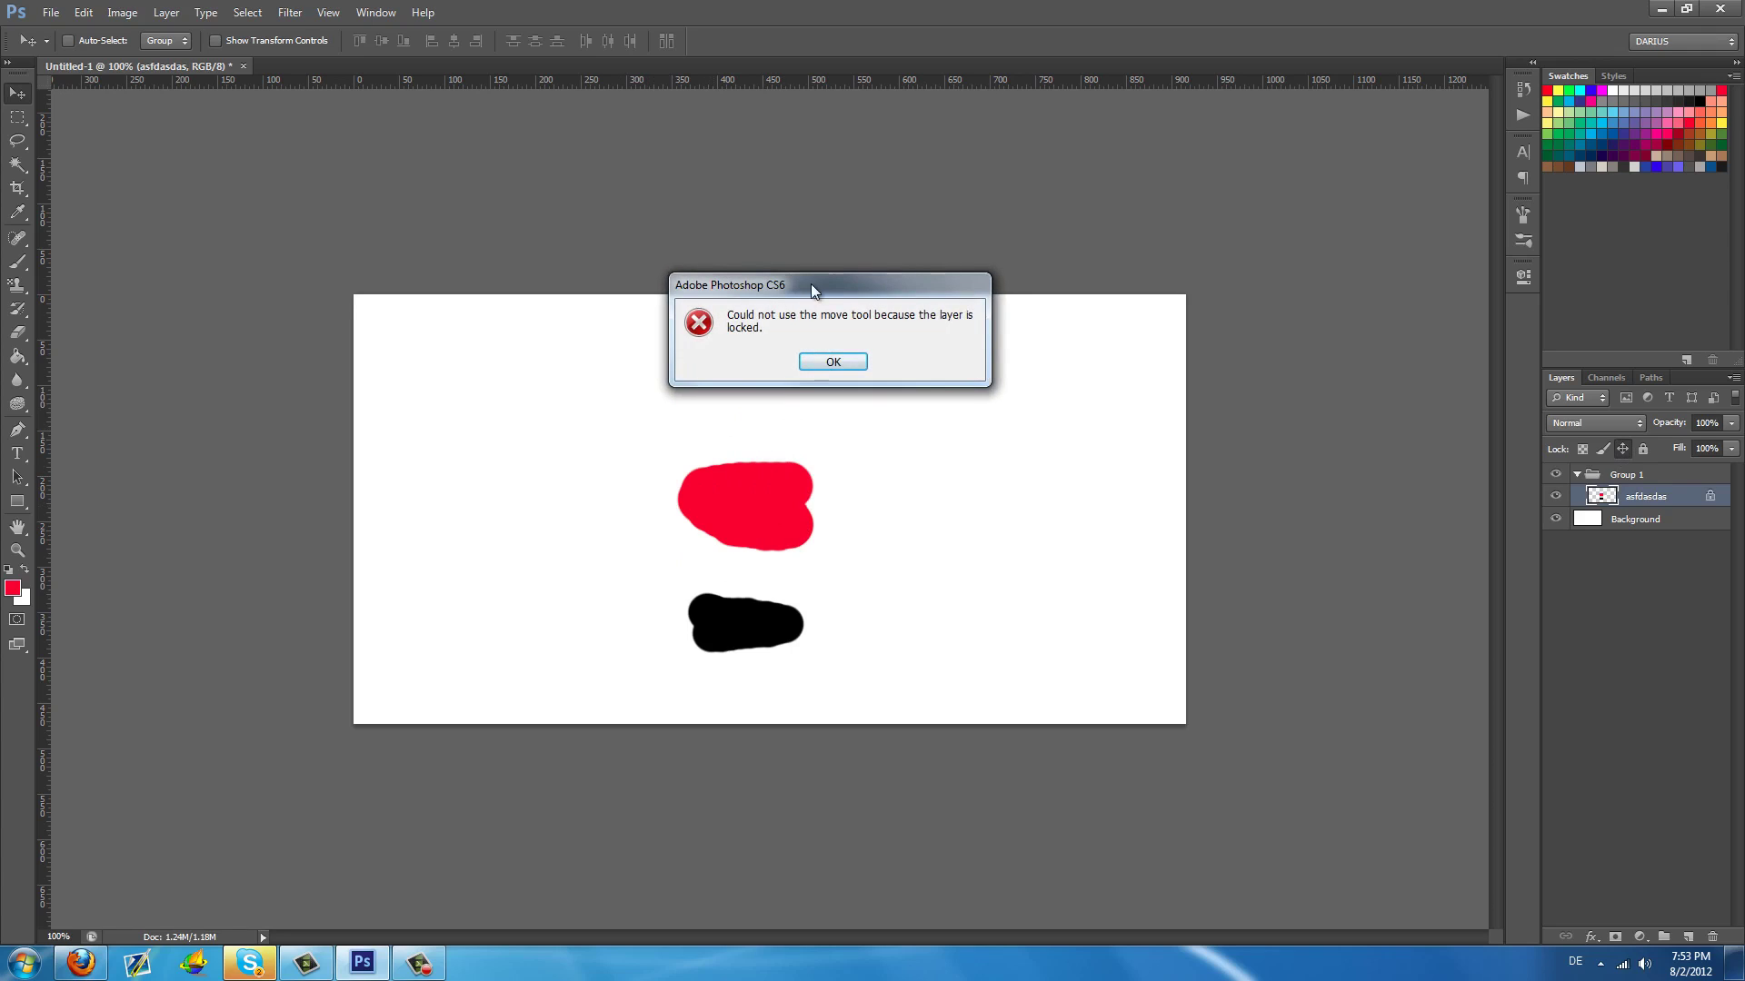
drag(810, 289, 706, 293)
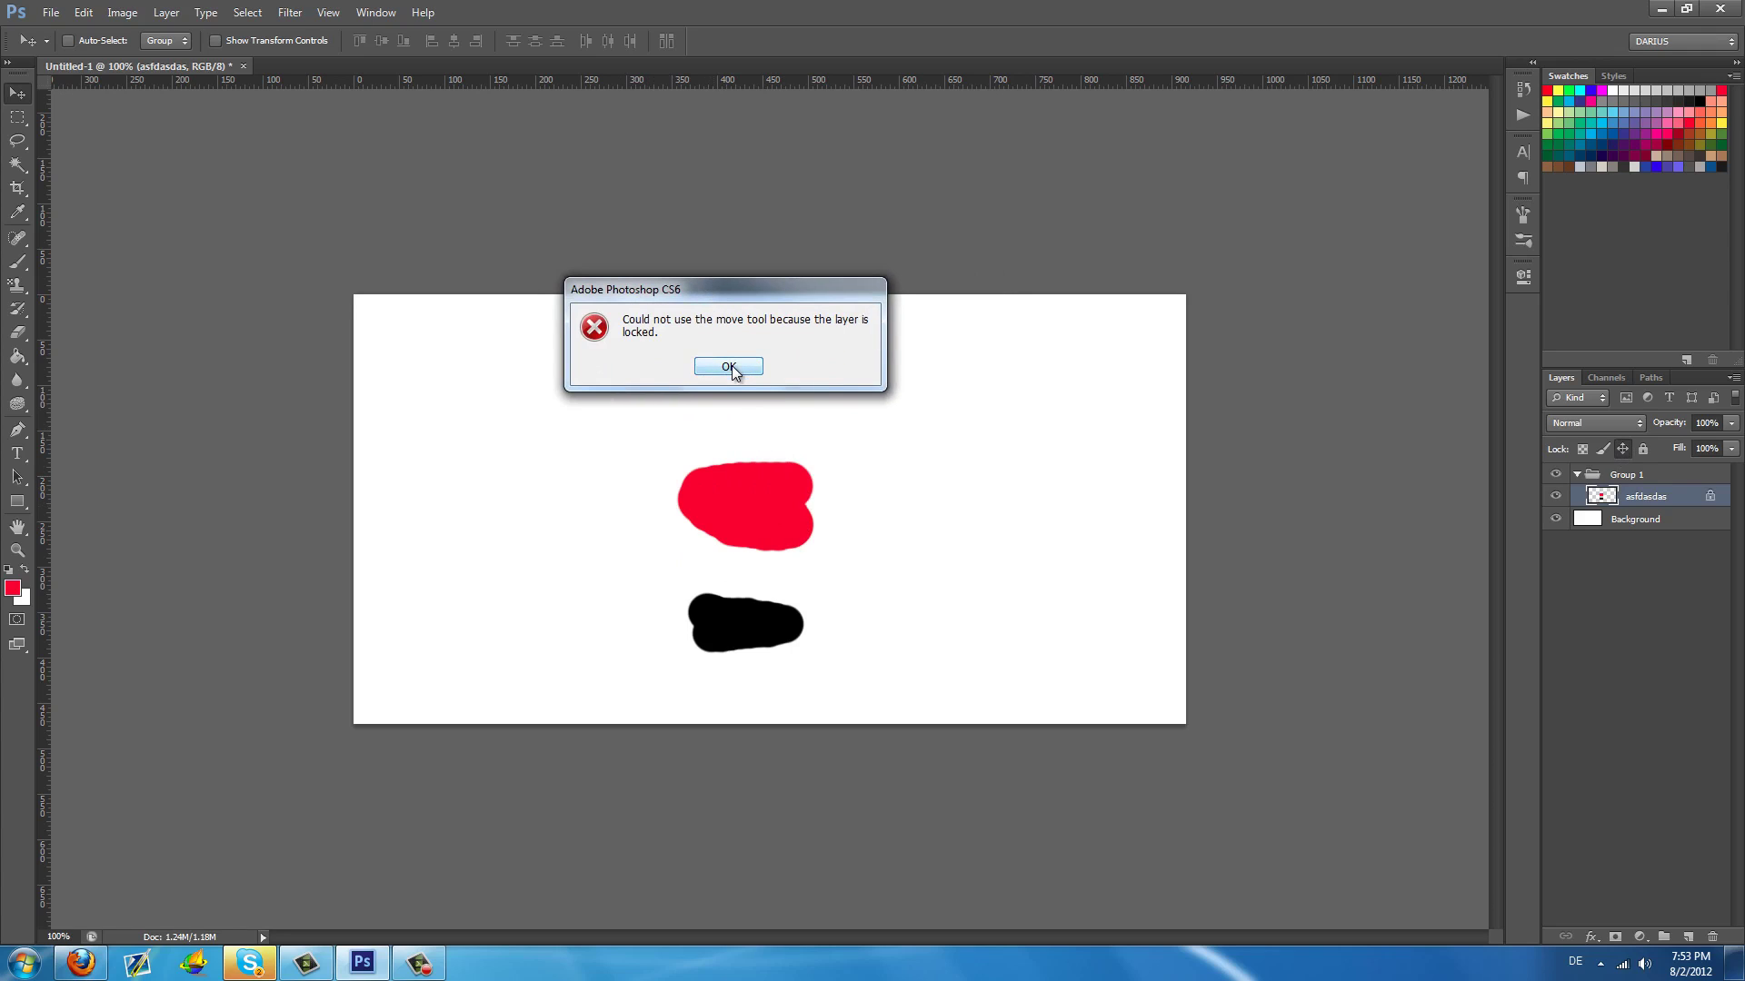
click(729, 367)
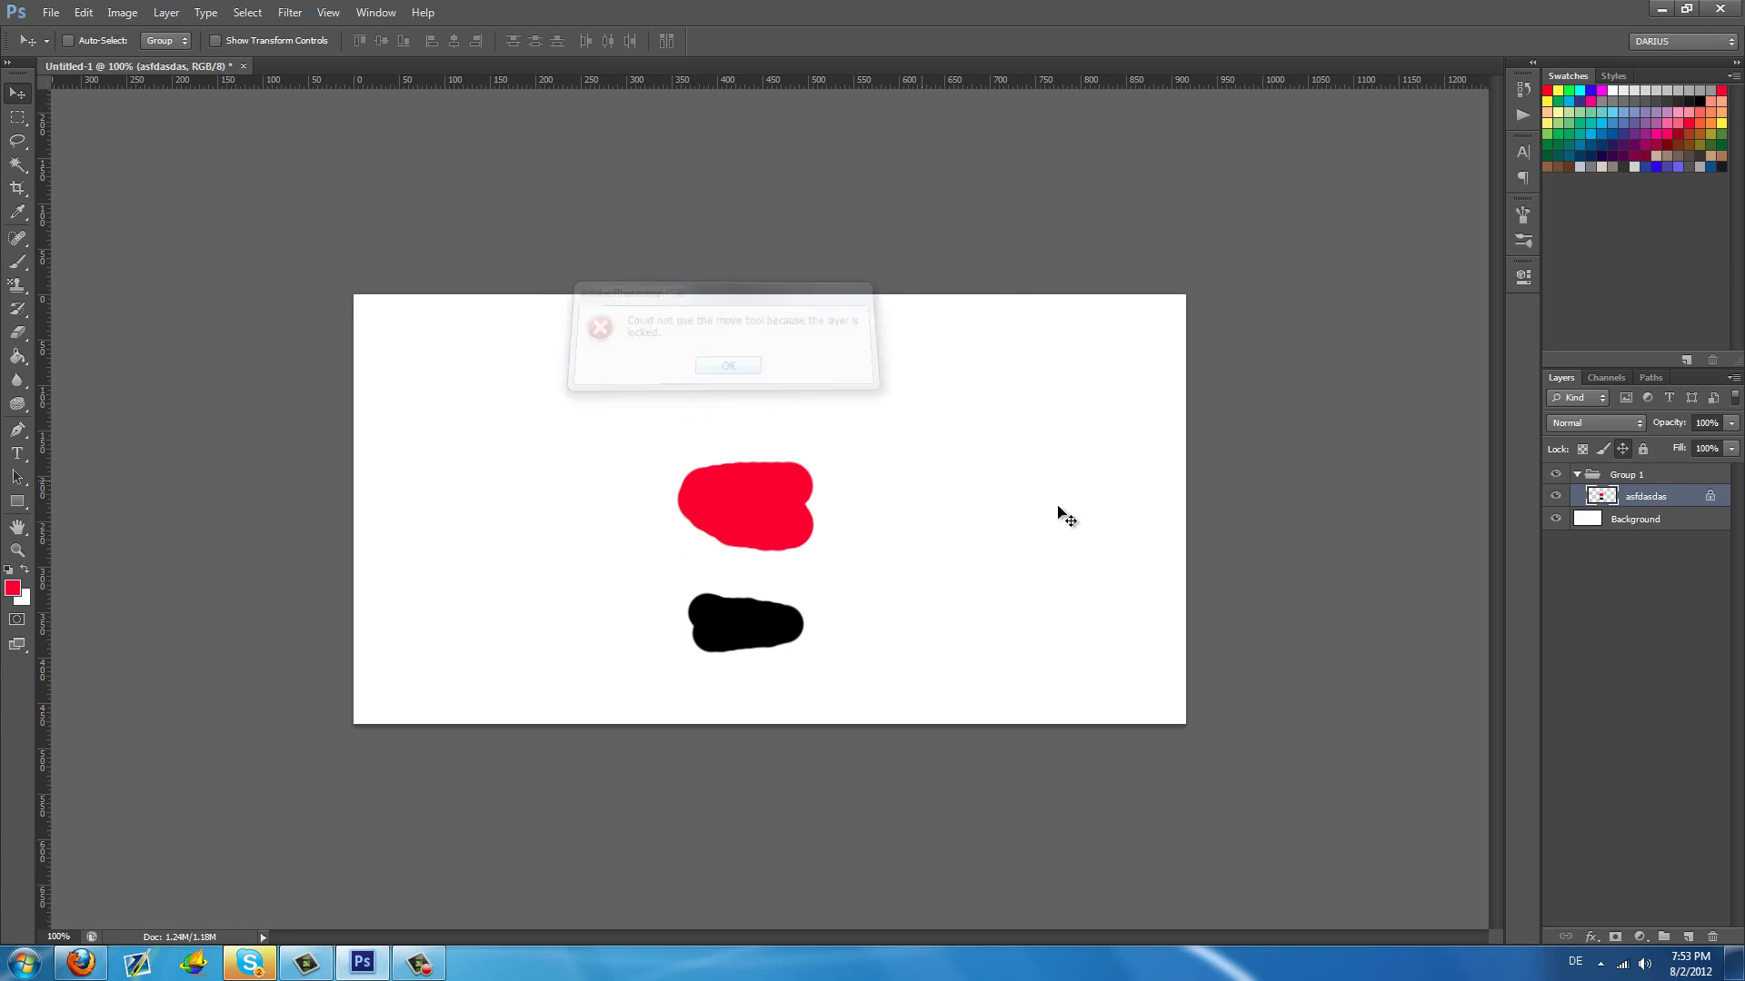
Lock image pixels, move the red and black strokes up-right, and confirm brushing is refused
click(1605, 450)
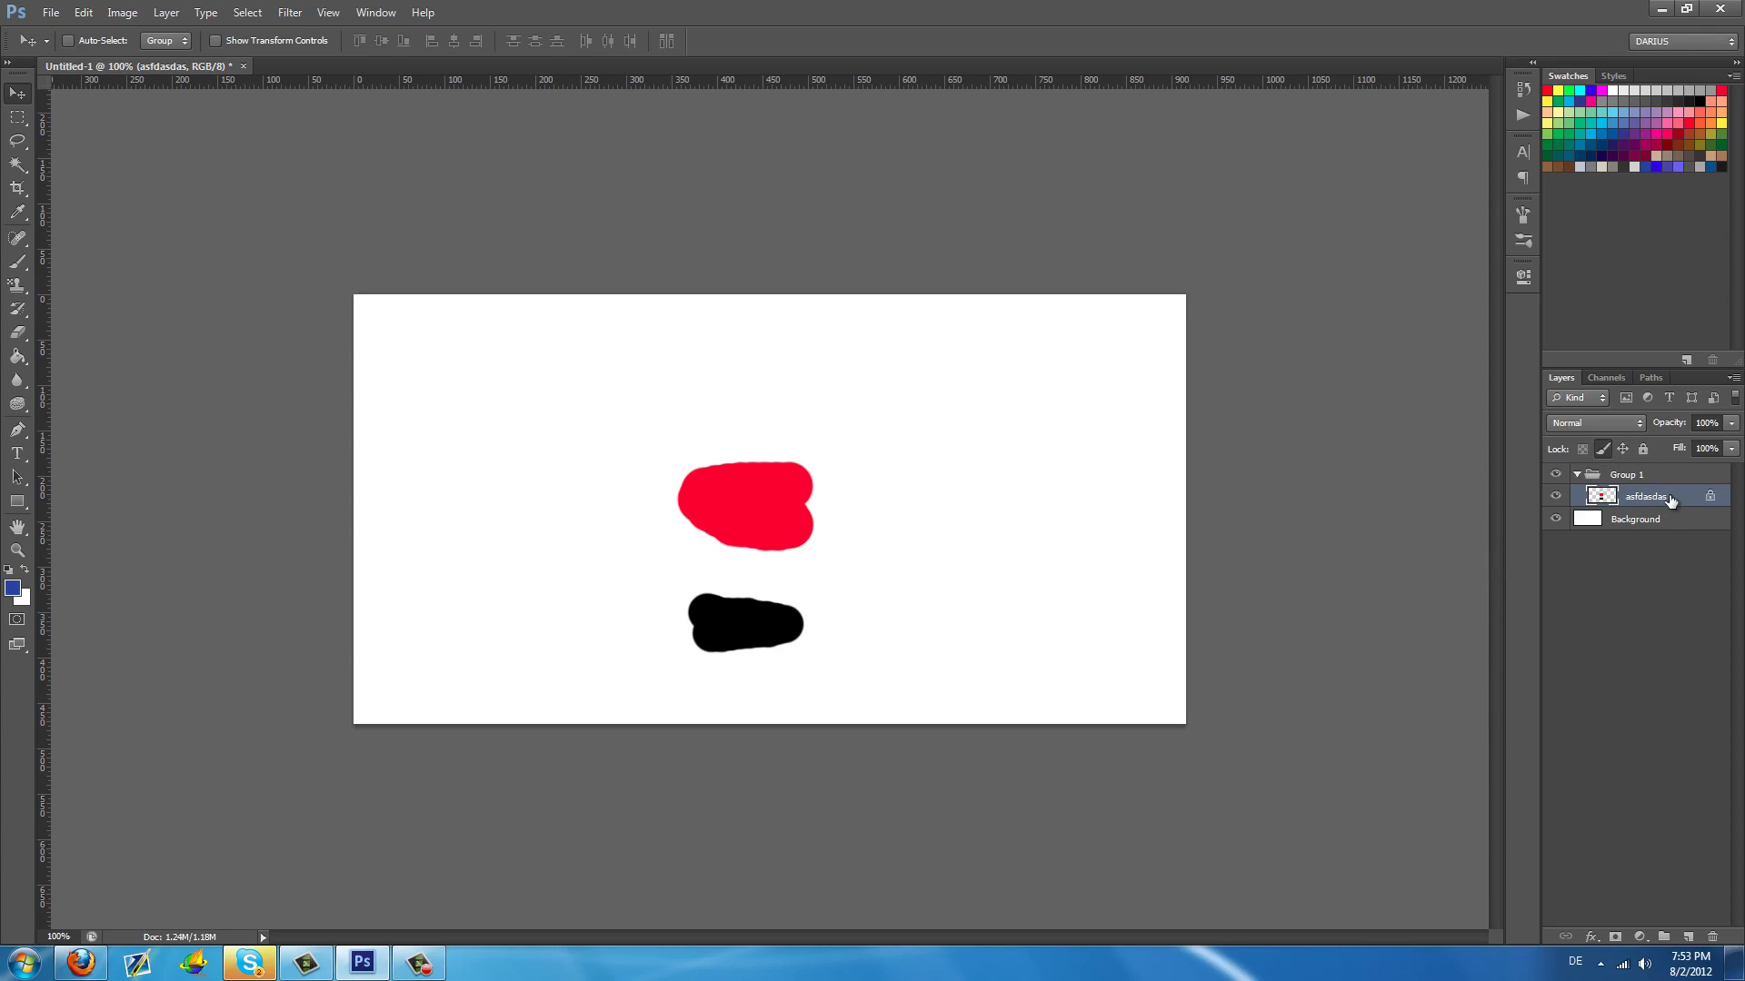
drag(755, 558, 839, 510)
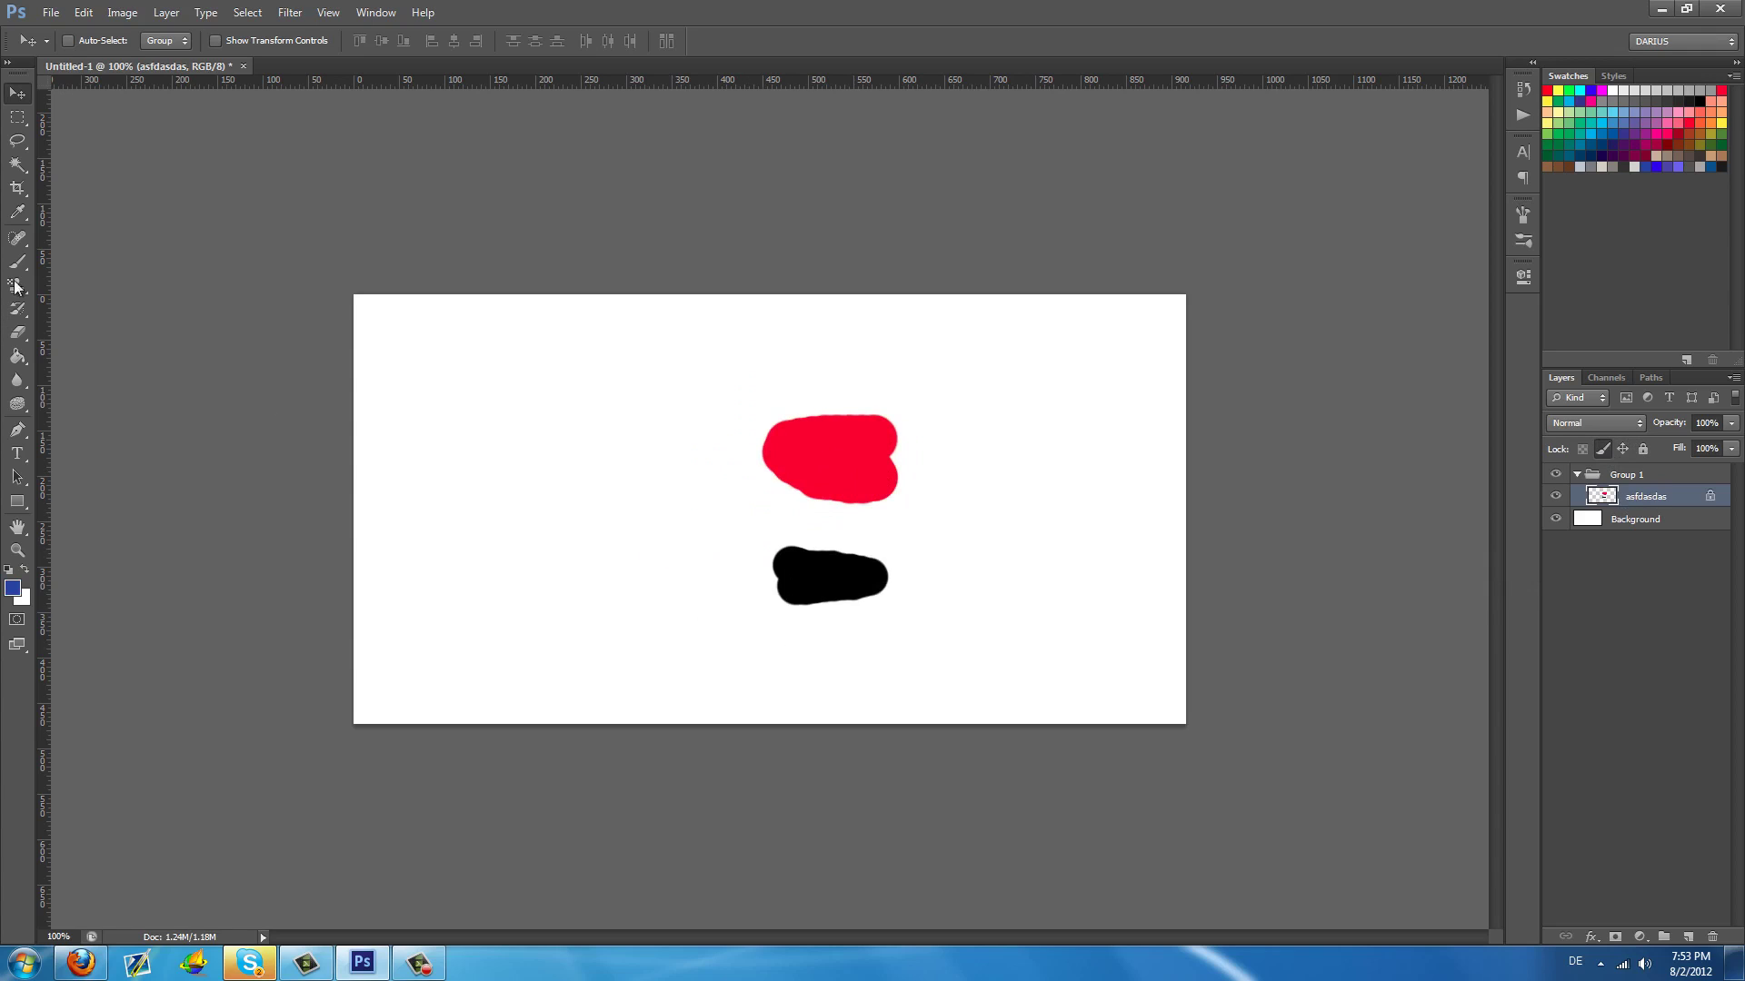
click(17, 262)
click(837, 470)
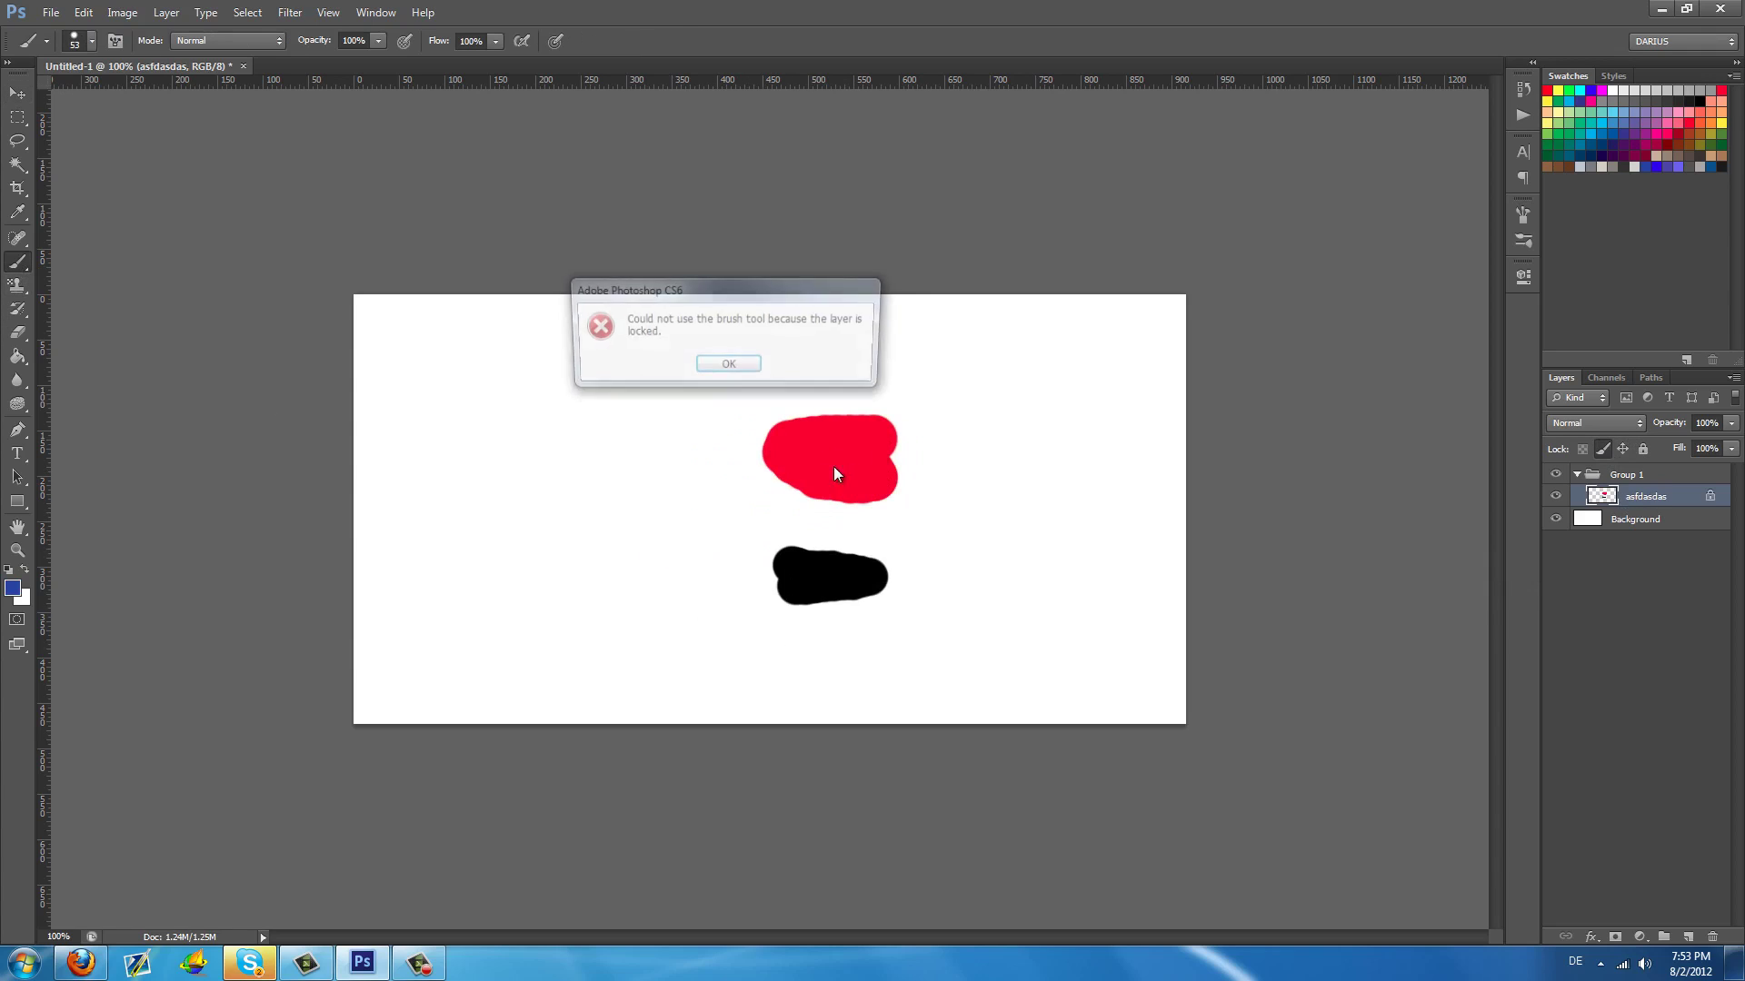
click(728, 368)
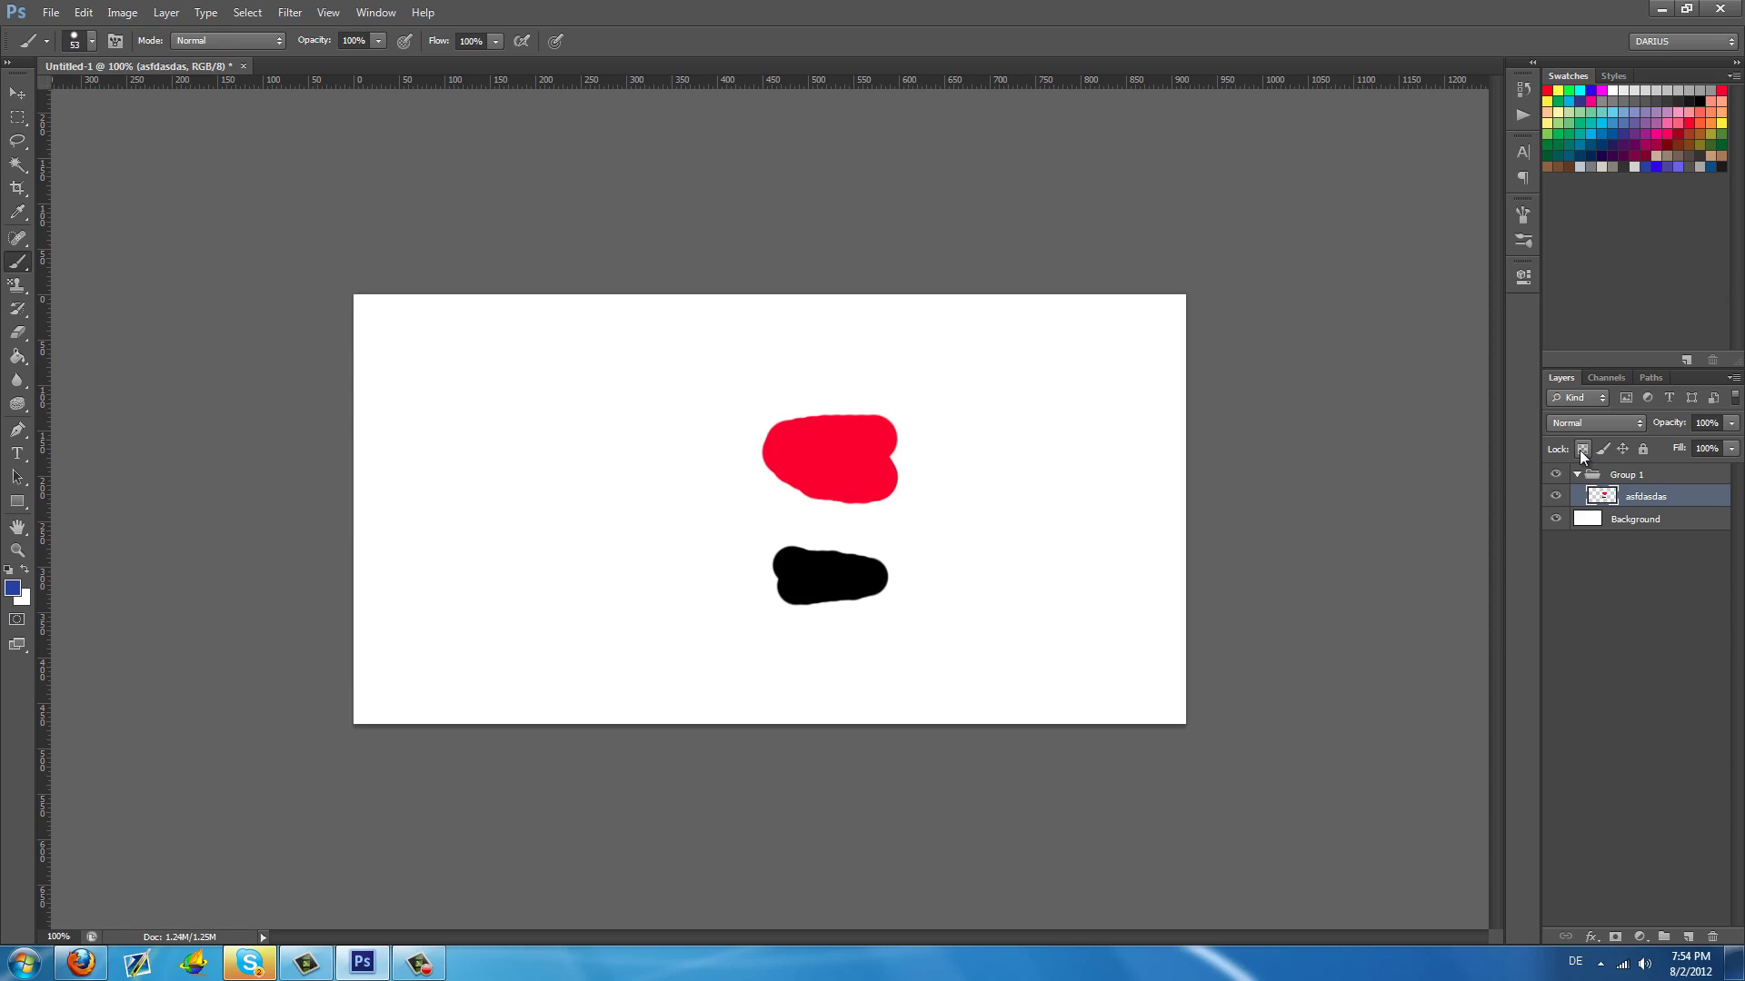
Lock transparent pixels and repaint both blobs orange-red within their existing shapes
click(1581, 451)
click(1699, 122)
mouse_move(1028, 417)
mouse_down()
mouse_move(765, 460)
mouse_move(1072, 466)
mouse_up()
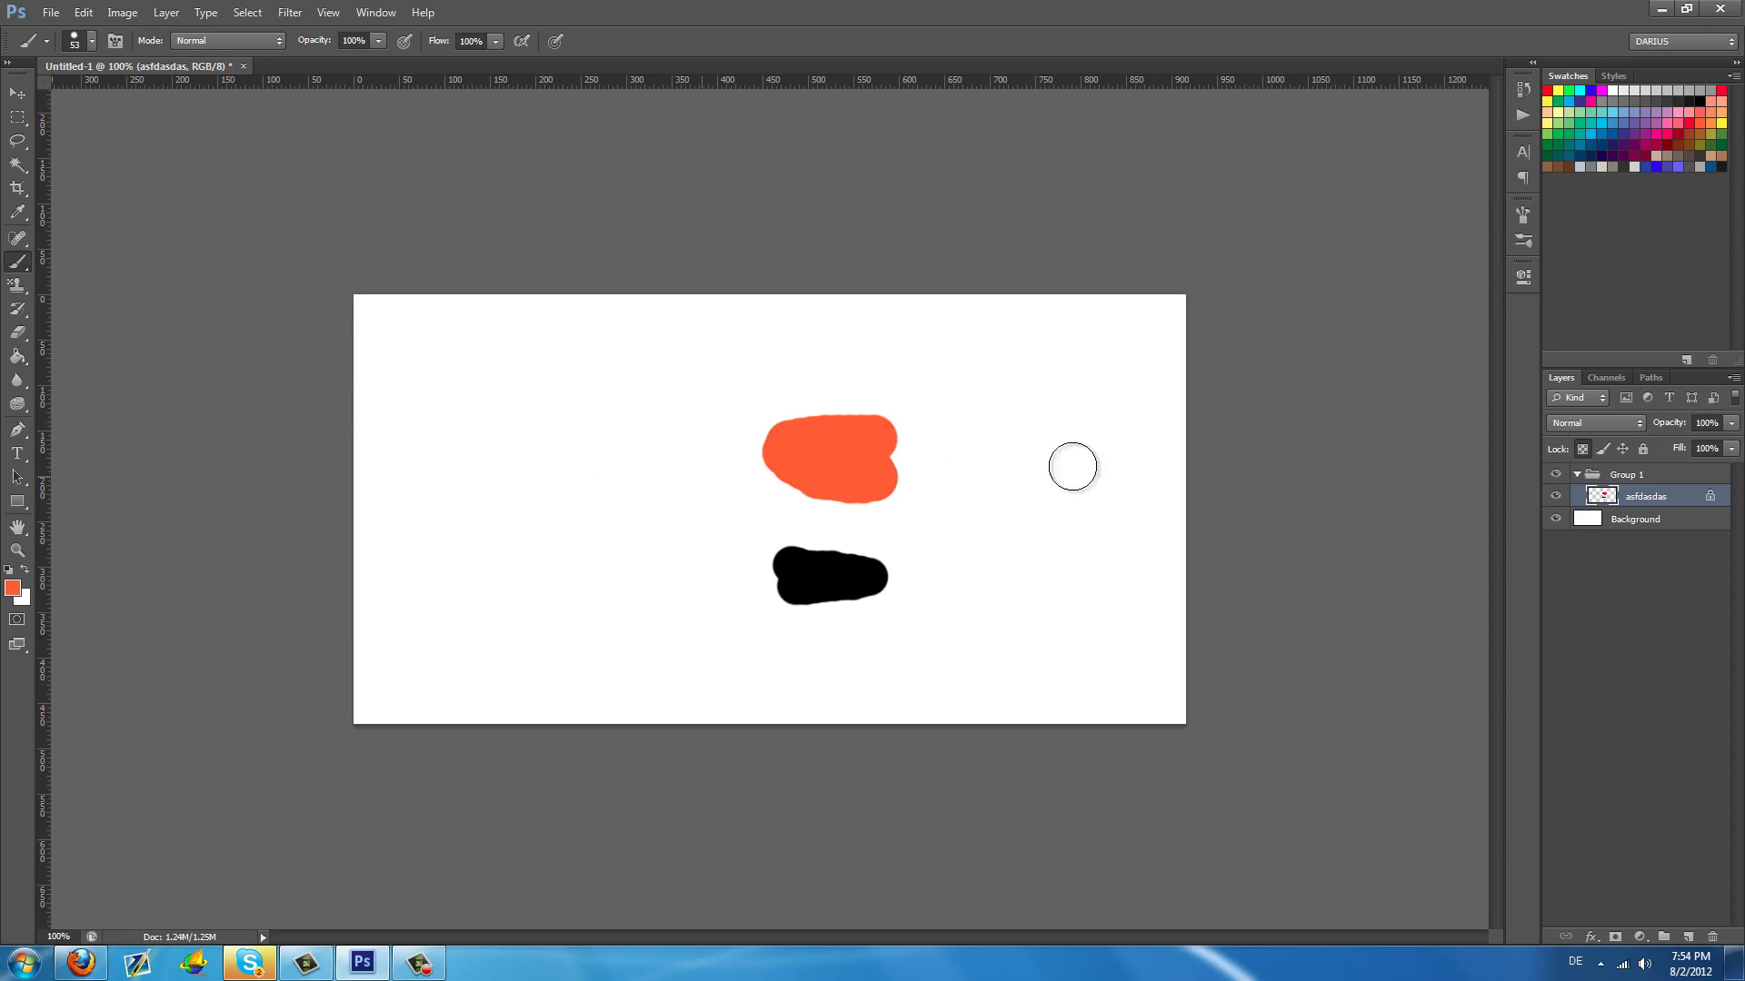
mouse_move(889, 575)
mouse_down()
mouse_move(775, 564)
mouse_move(592, 603)
mouse_move(1133, 591)
mouse_up()
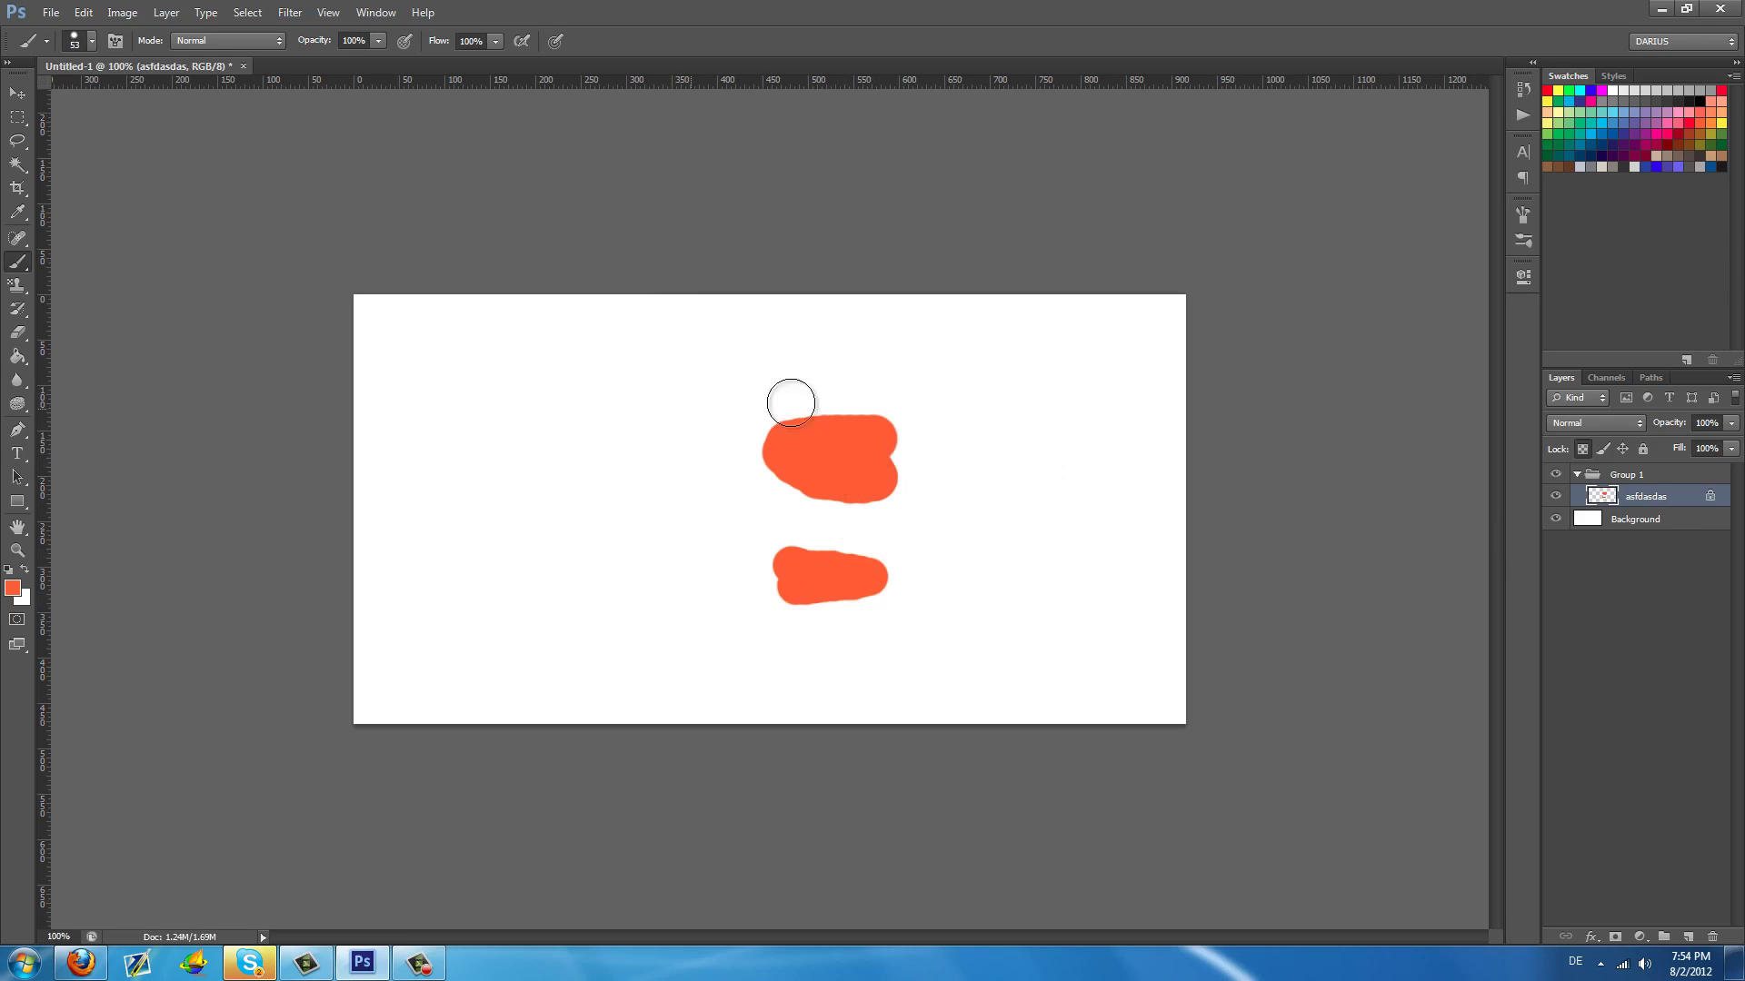
Paint a large purple ellipse across the upper blob on a new layer
click(1635, 134)
click(1687, 937)
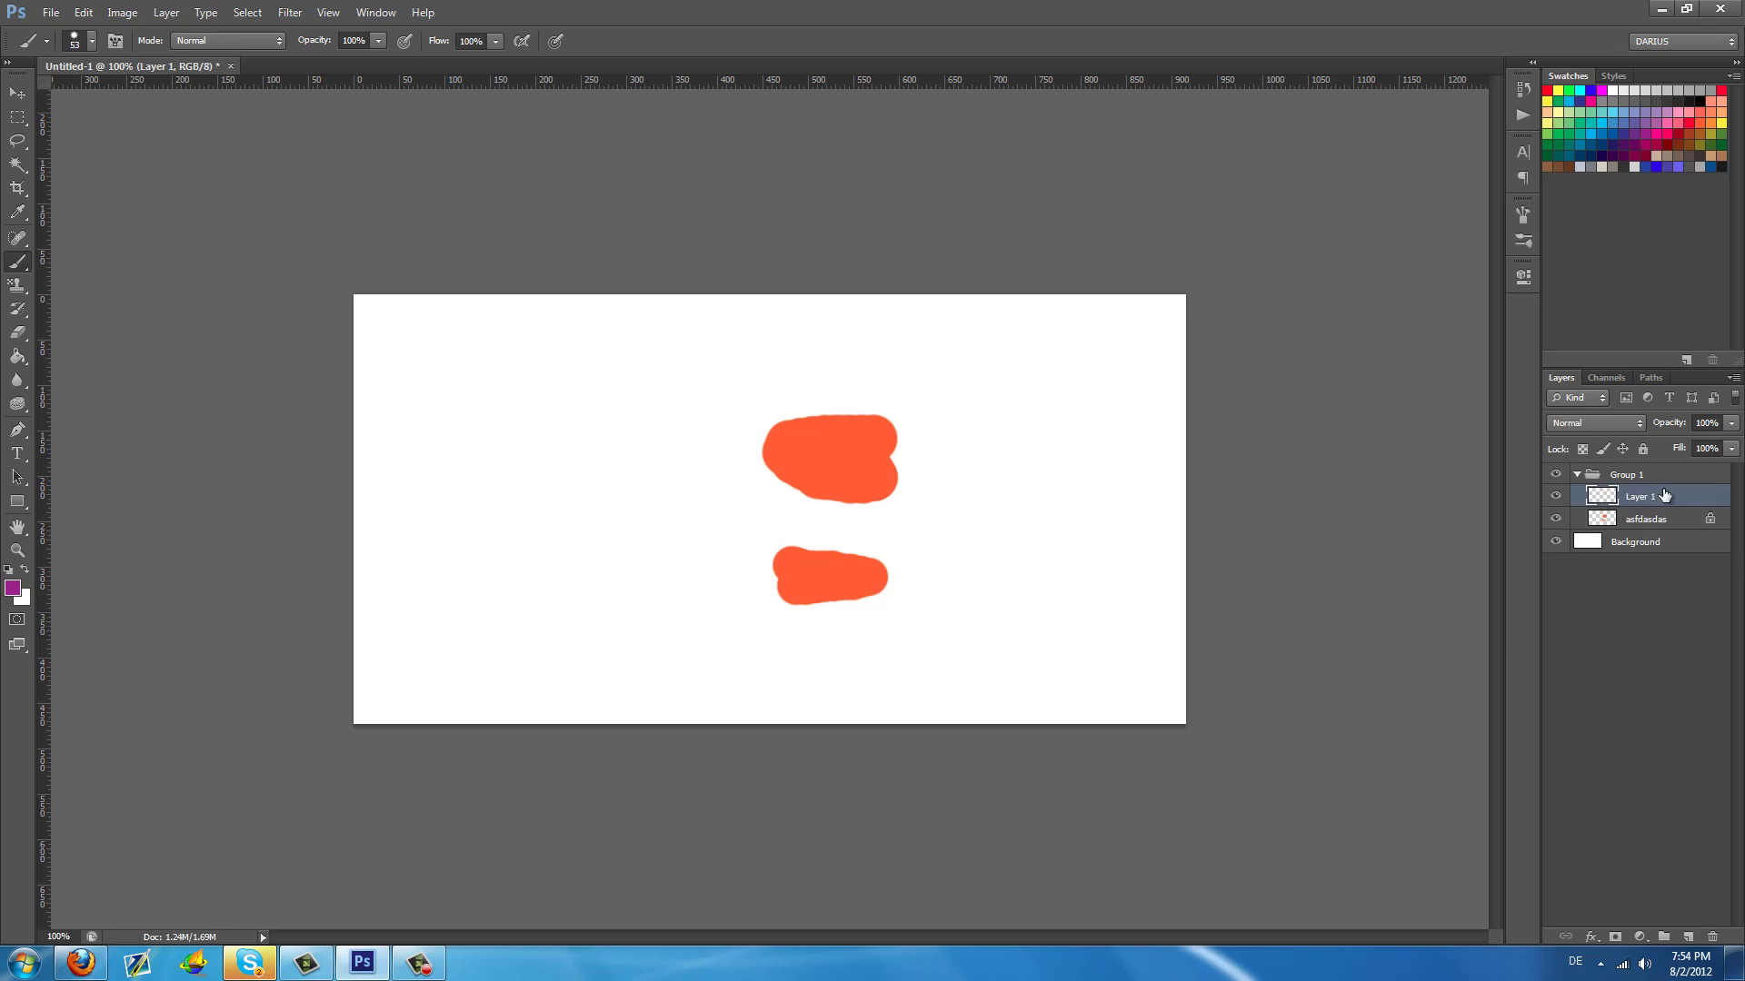
mouse_move(588, 467)
mouse_down()
mouse_move(668, 441)
mouse_move(611, 446)
mouse_move(650, 442)
mouse_move(616, 447)
mouse_move(662, 468)
mouse_move(550, 445)
mouse_move(724, 450)
mouse_up()
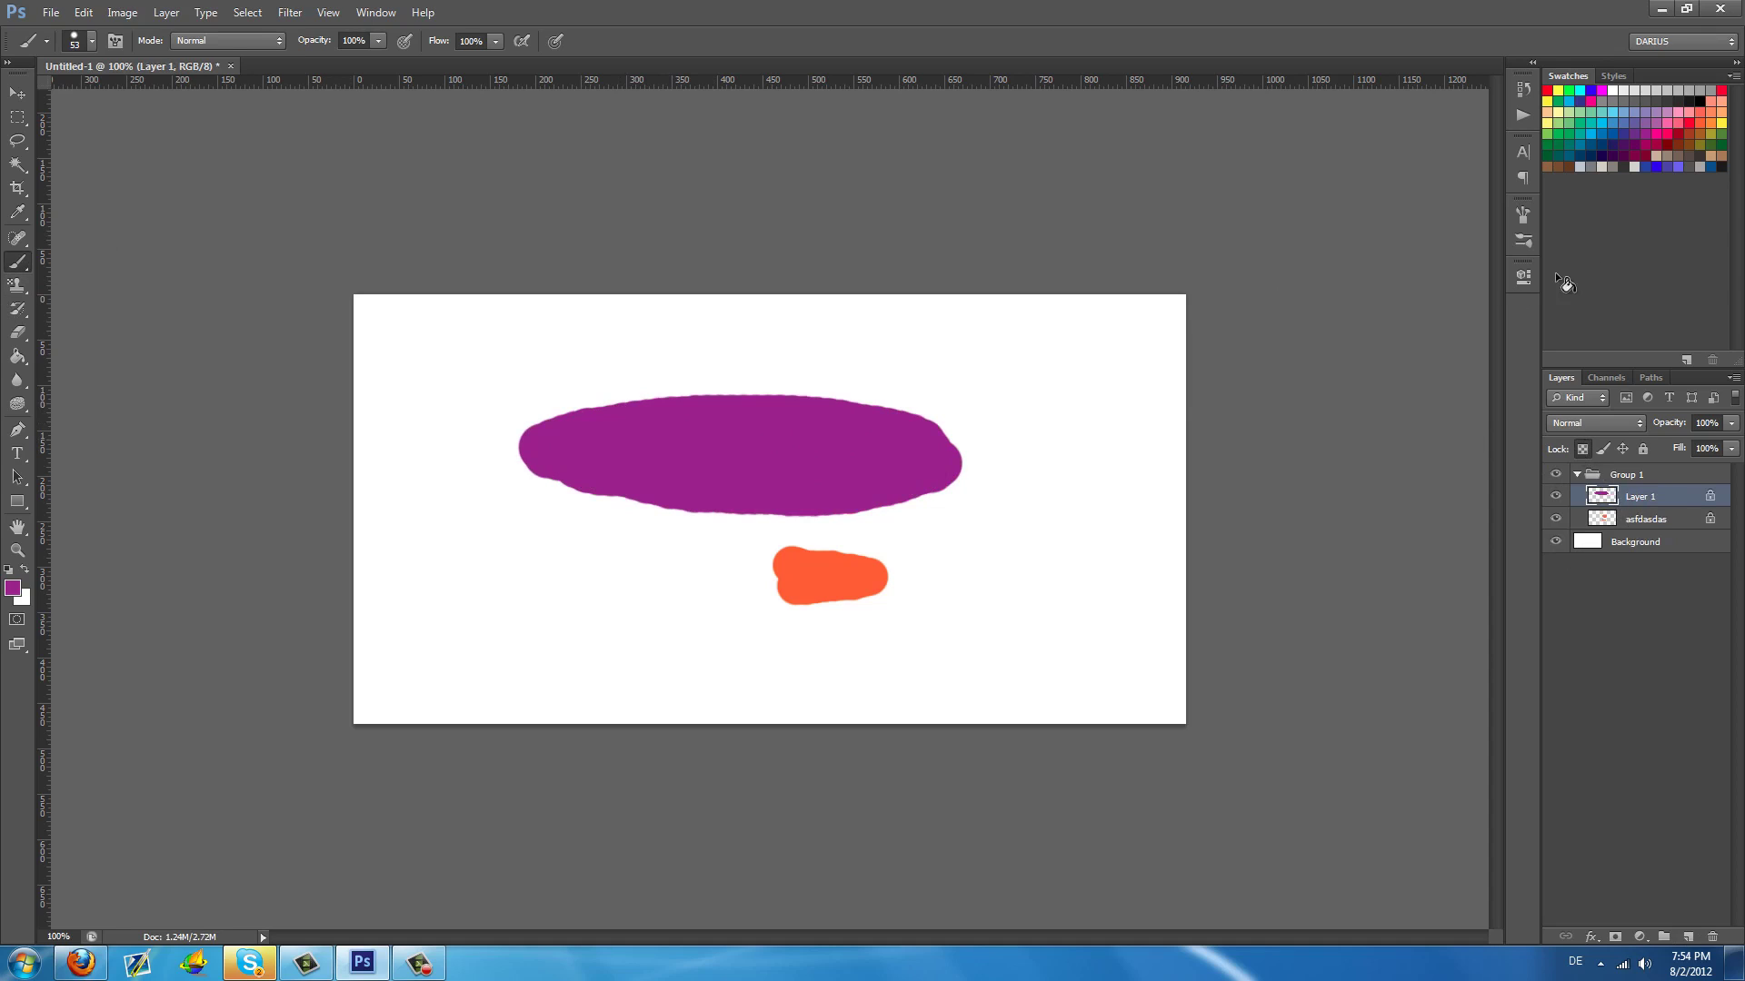
Recolour the ellipse orange with a small bump, unlock Layer 1's transparency, and select asfdasdas
click(1699, 121)
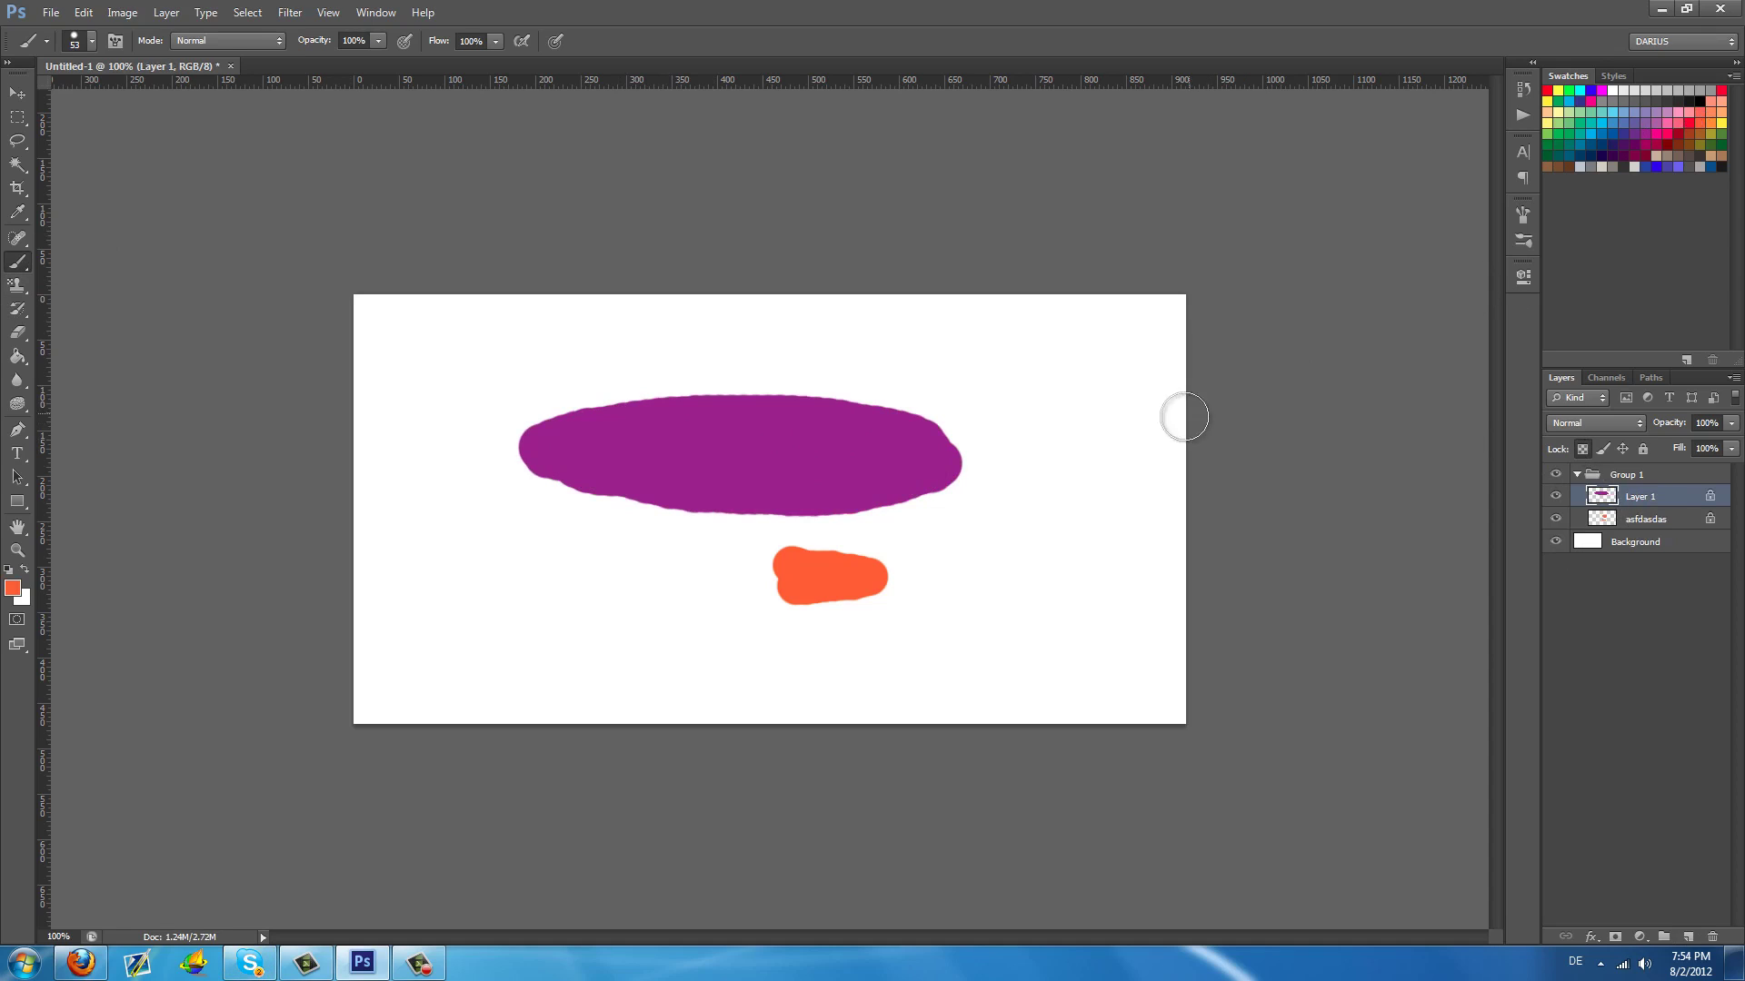
mouse_move(652, 379)
mouse_down()
mouse_move(543, 370)
mouse_move(782, 439)
mouse_move(993, 444)
mouse_move(1036, 482)
mouse_move(717, 482)
mouse_up()
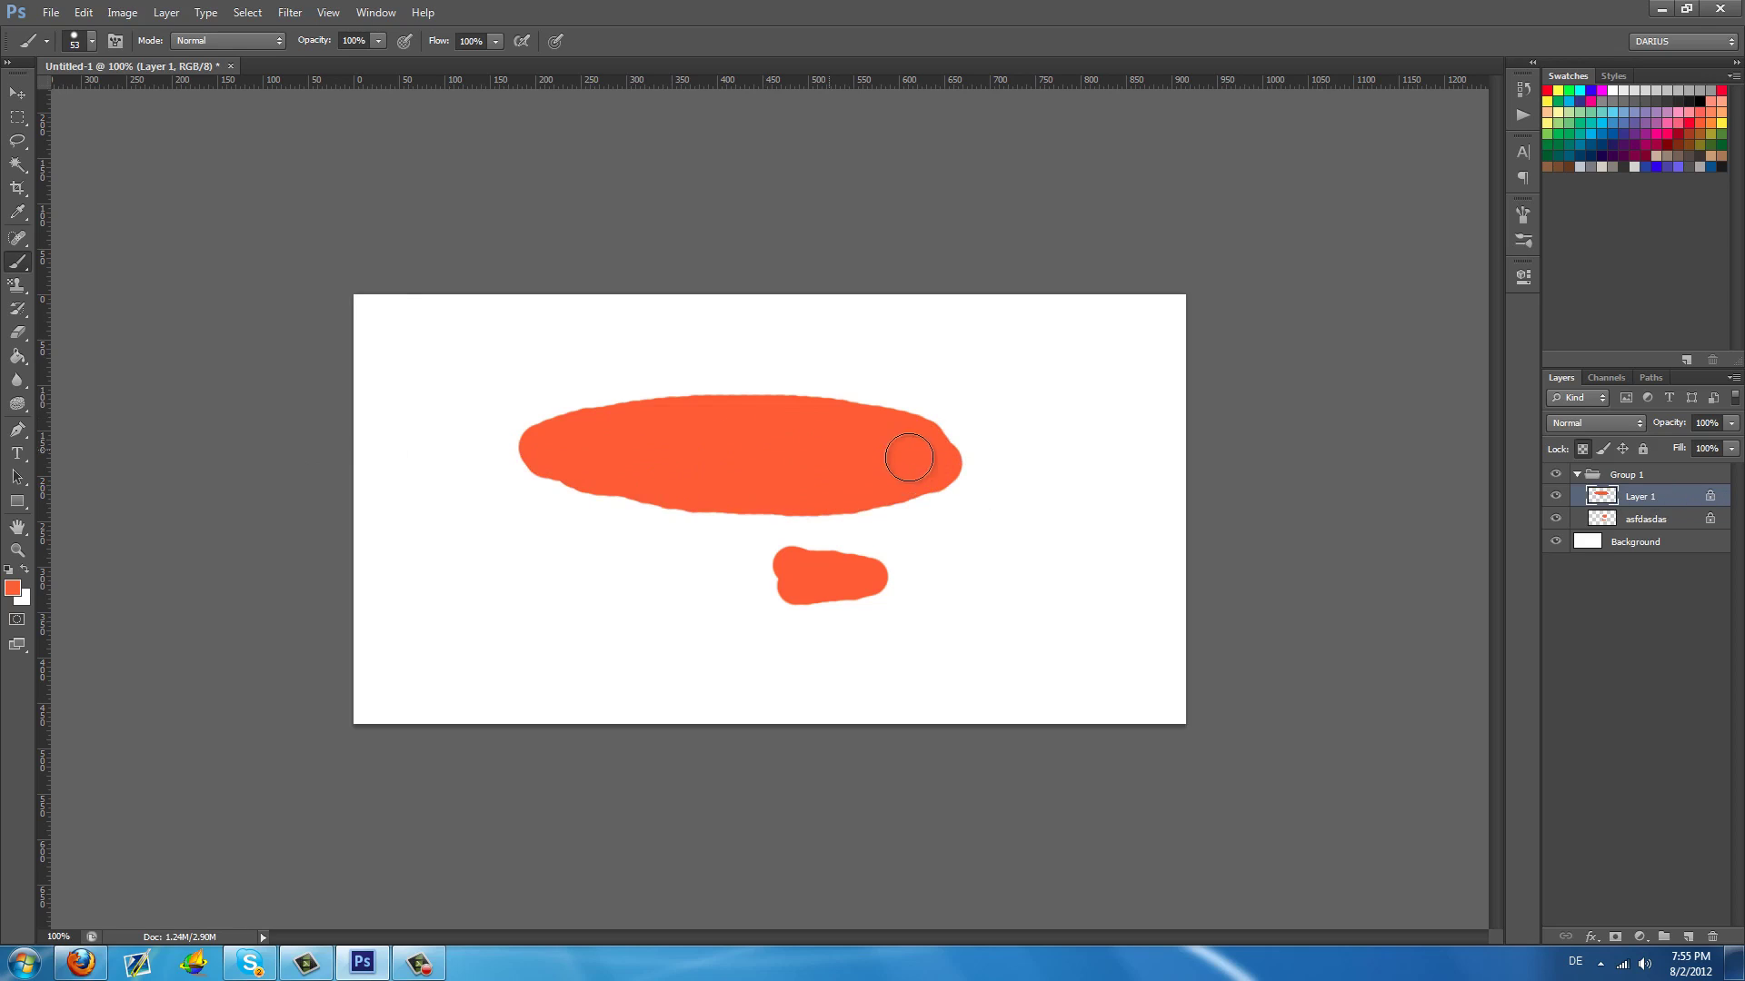
click(935, 440)
click(1585, 448)
click(1602, 525)
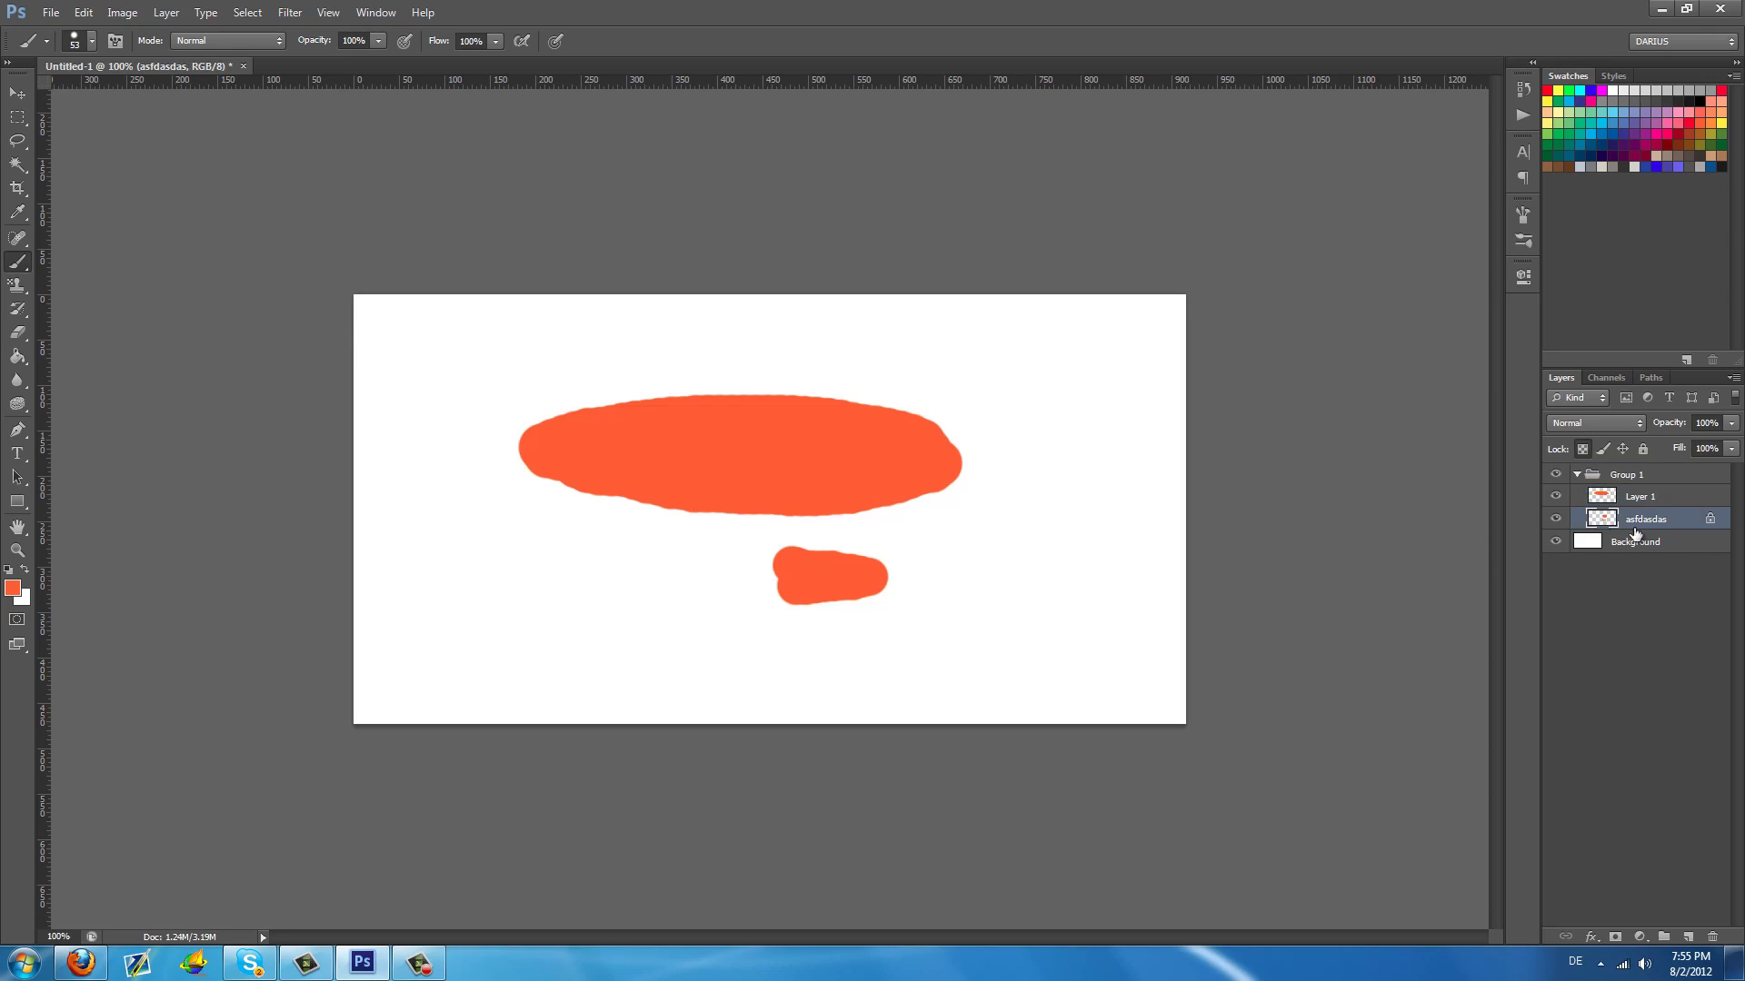
click(1640, 497)
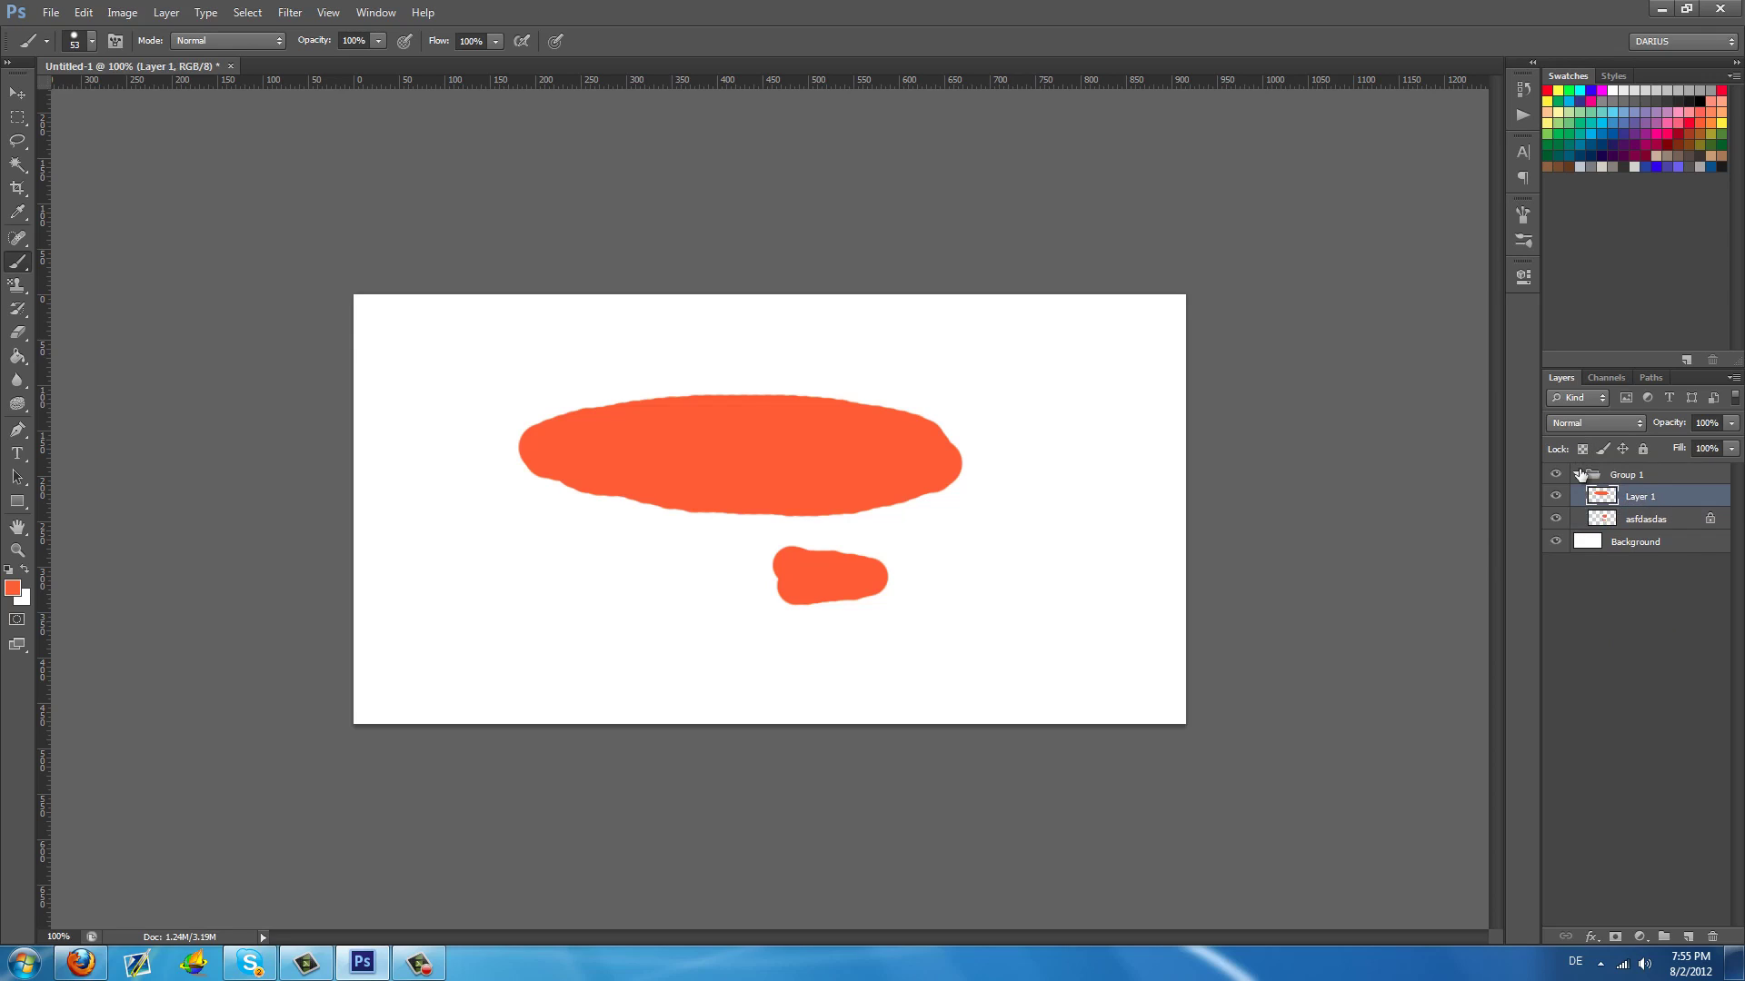
click(1616, 482)
click(1639, 934)
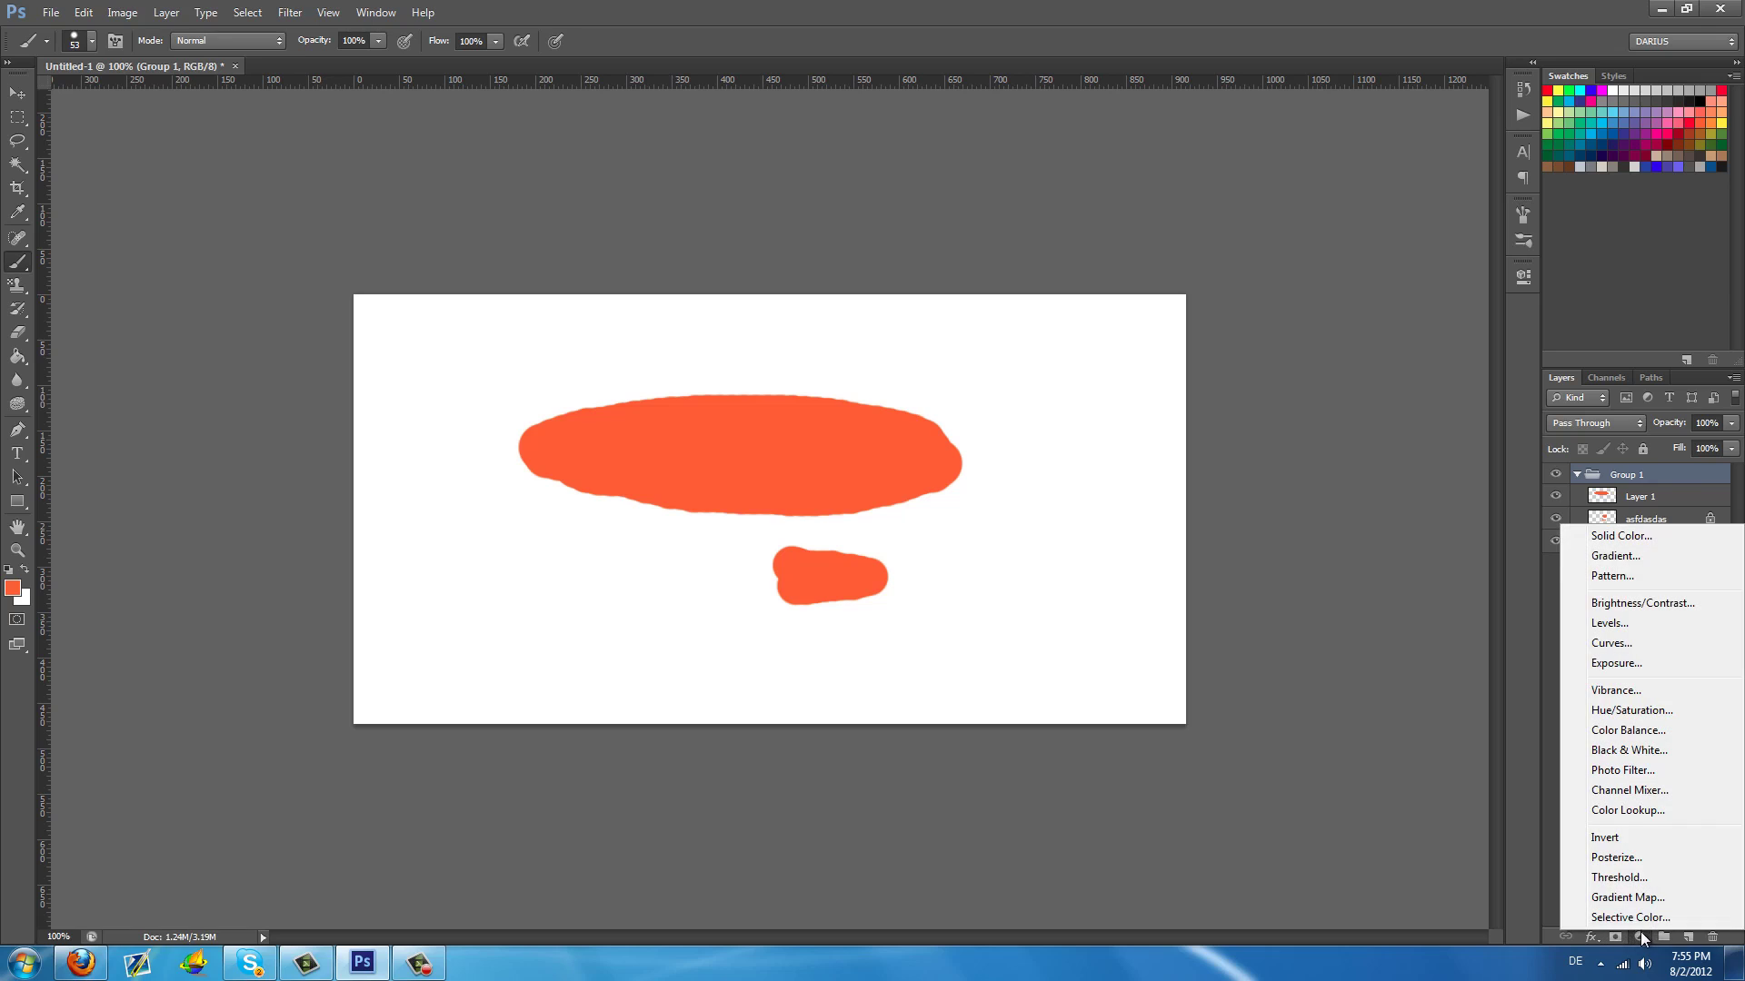
click(1623, 643)
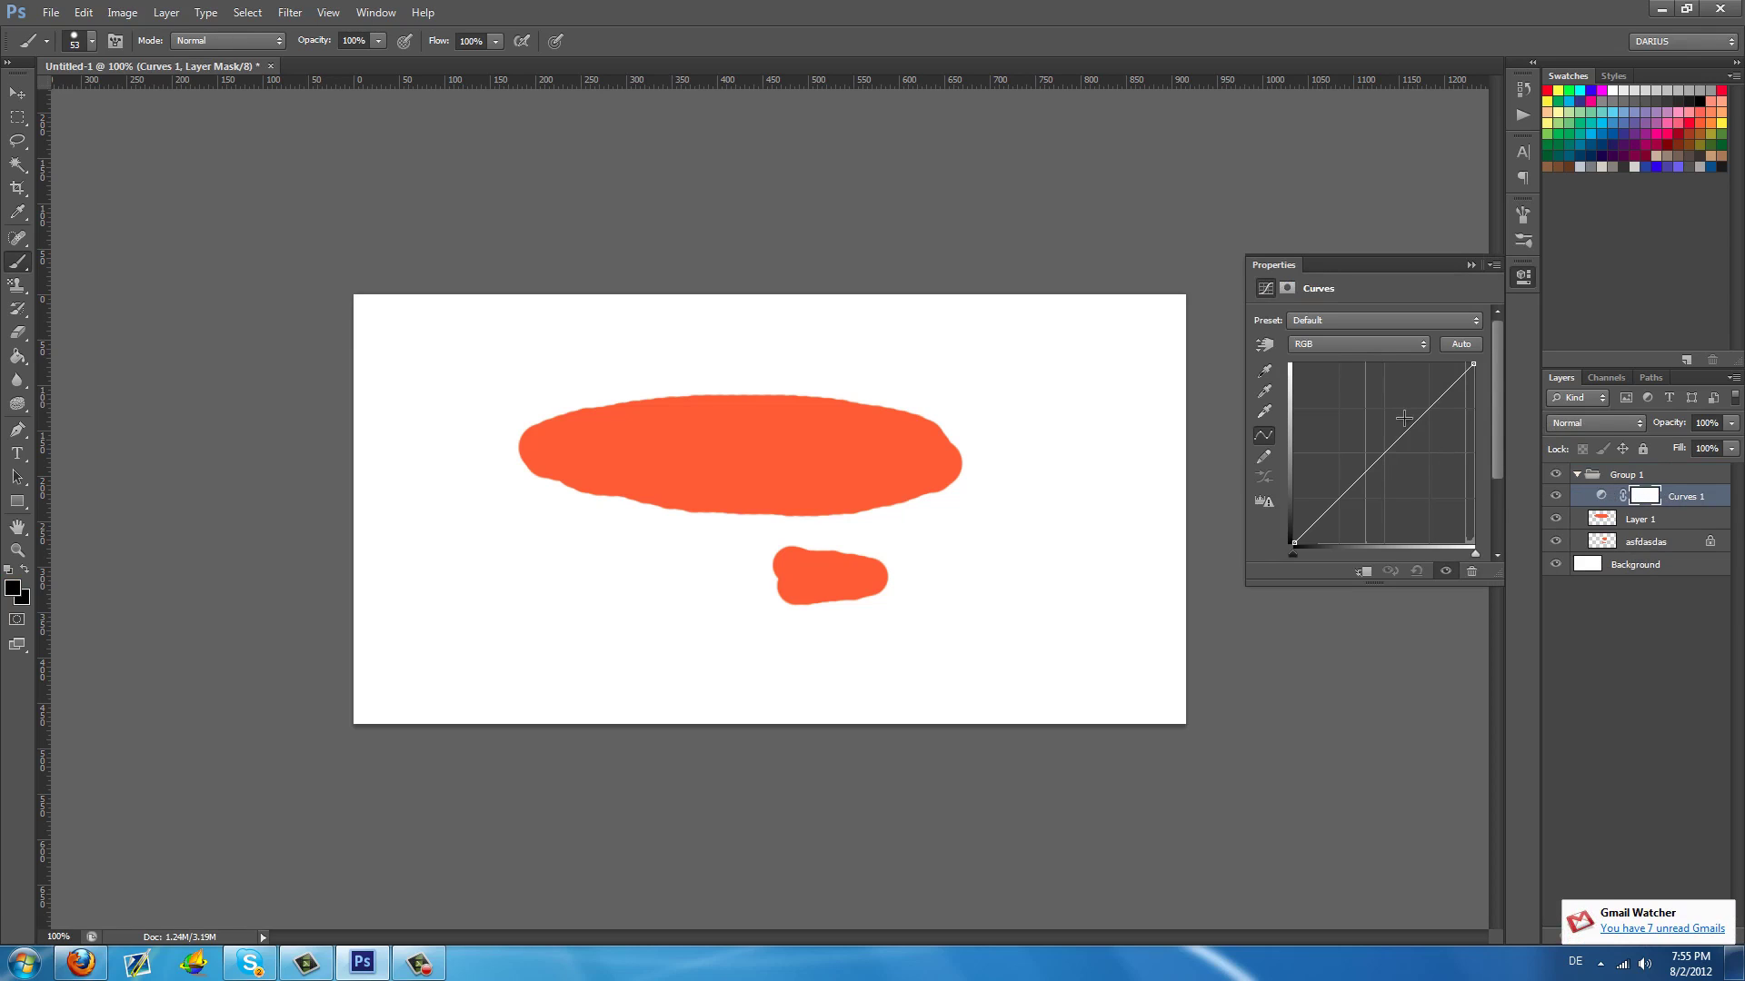
drag(1404, 418, 1350, 445)
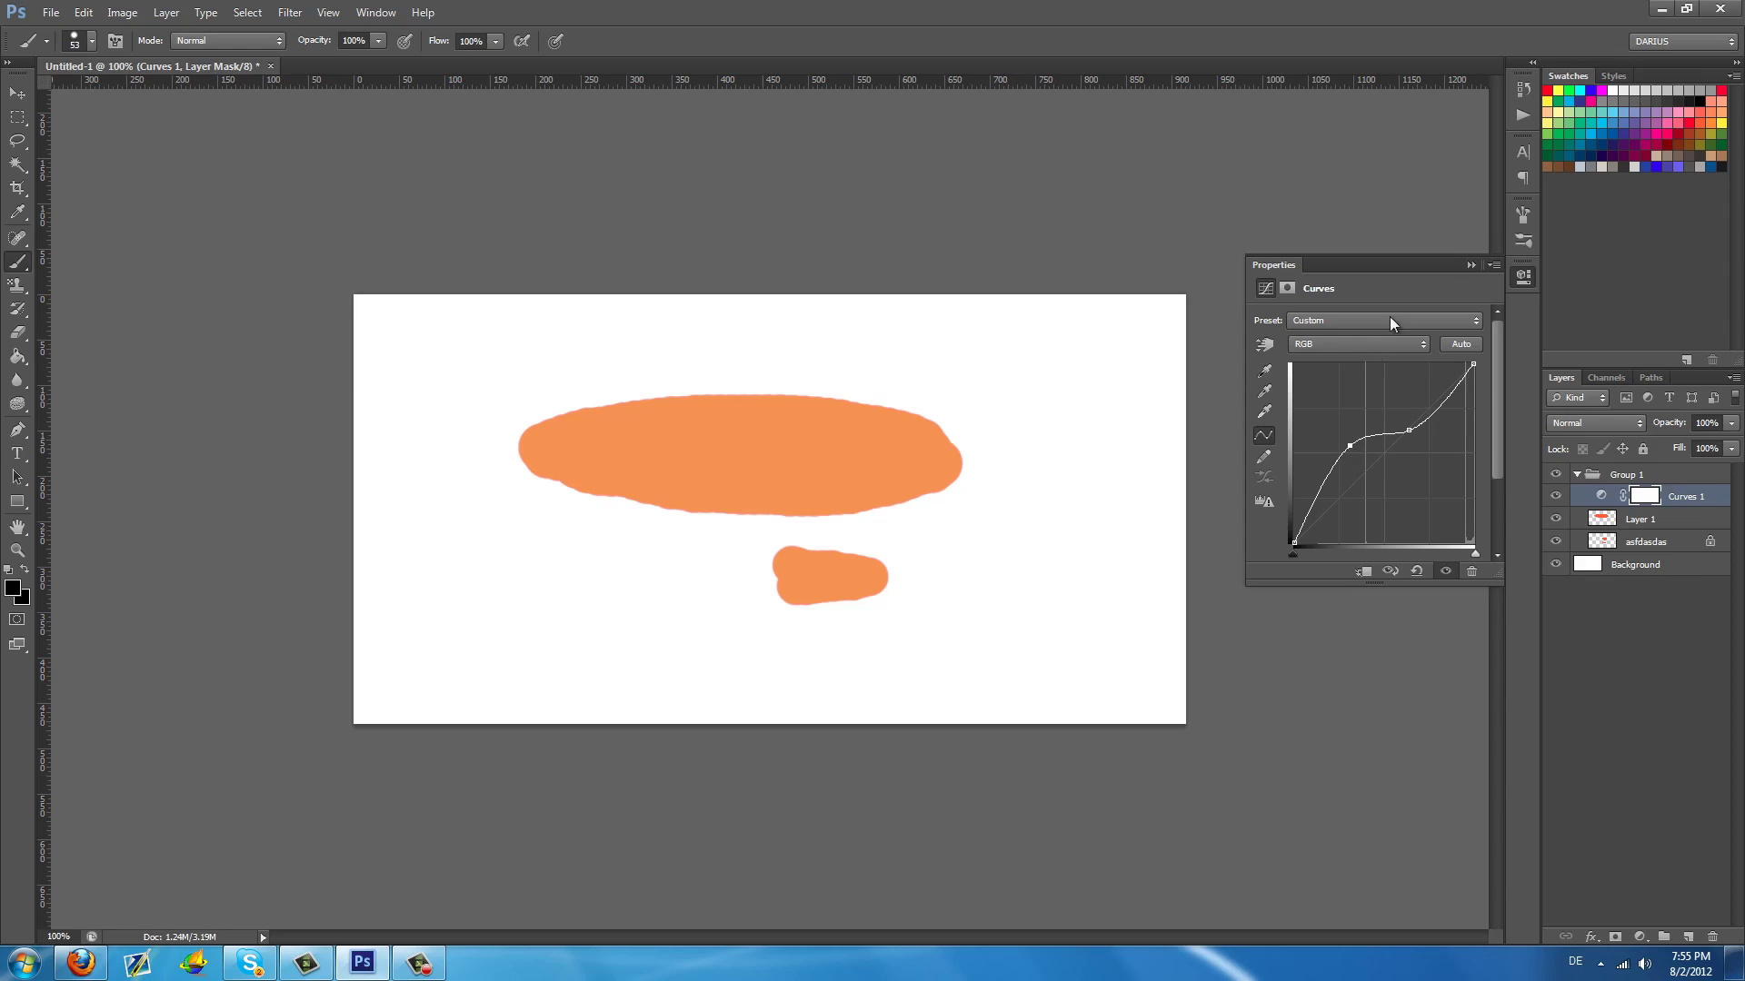
click(1469, 264)
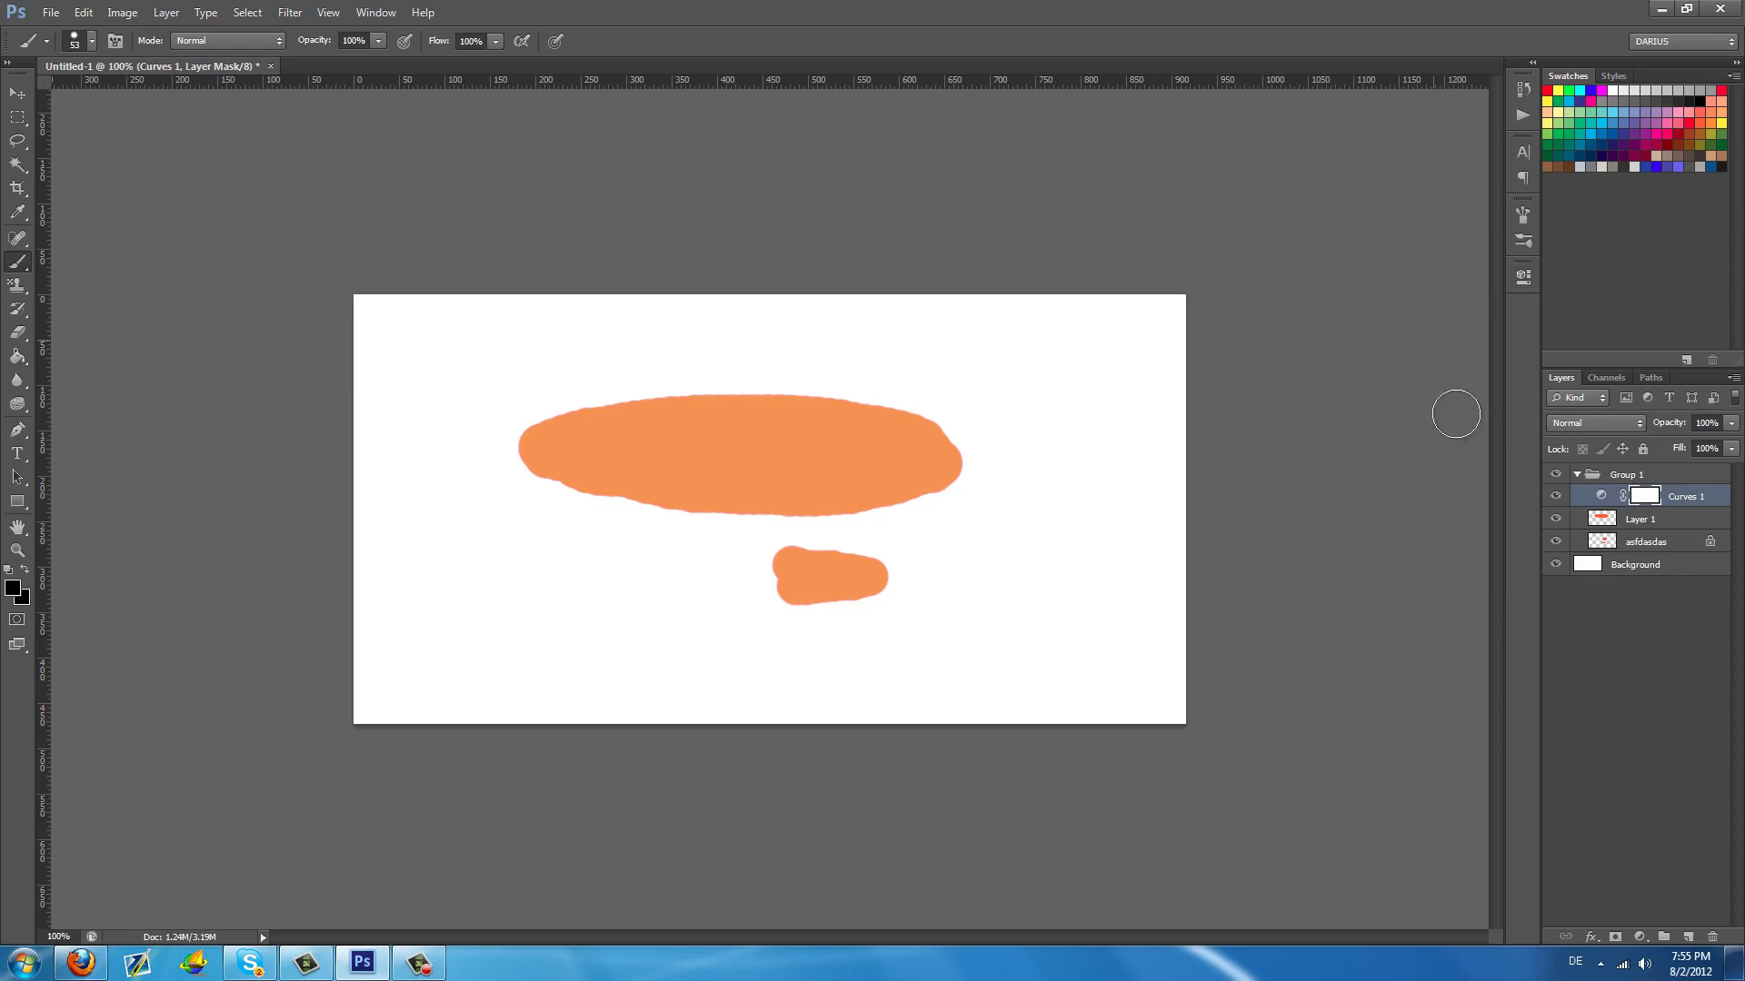
click(1689, 496)
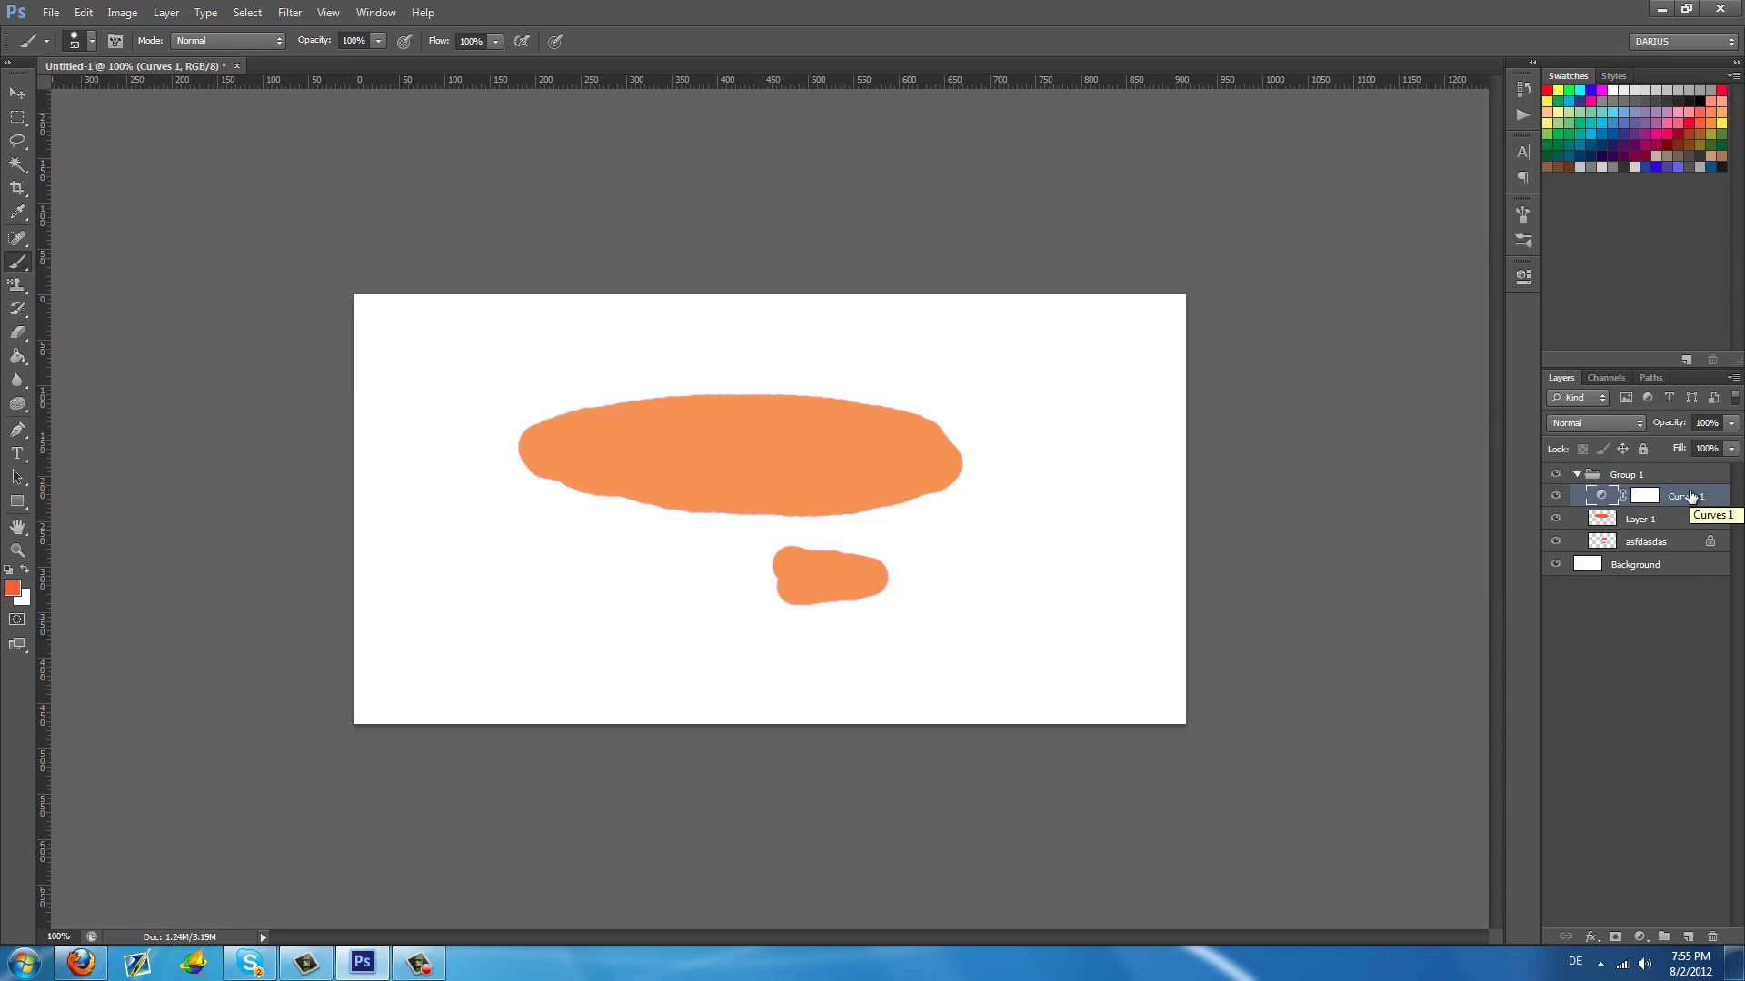
key(Delete)
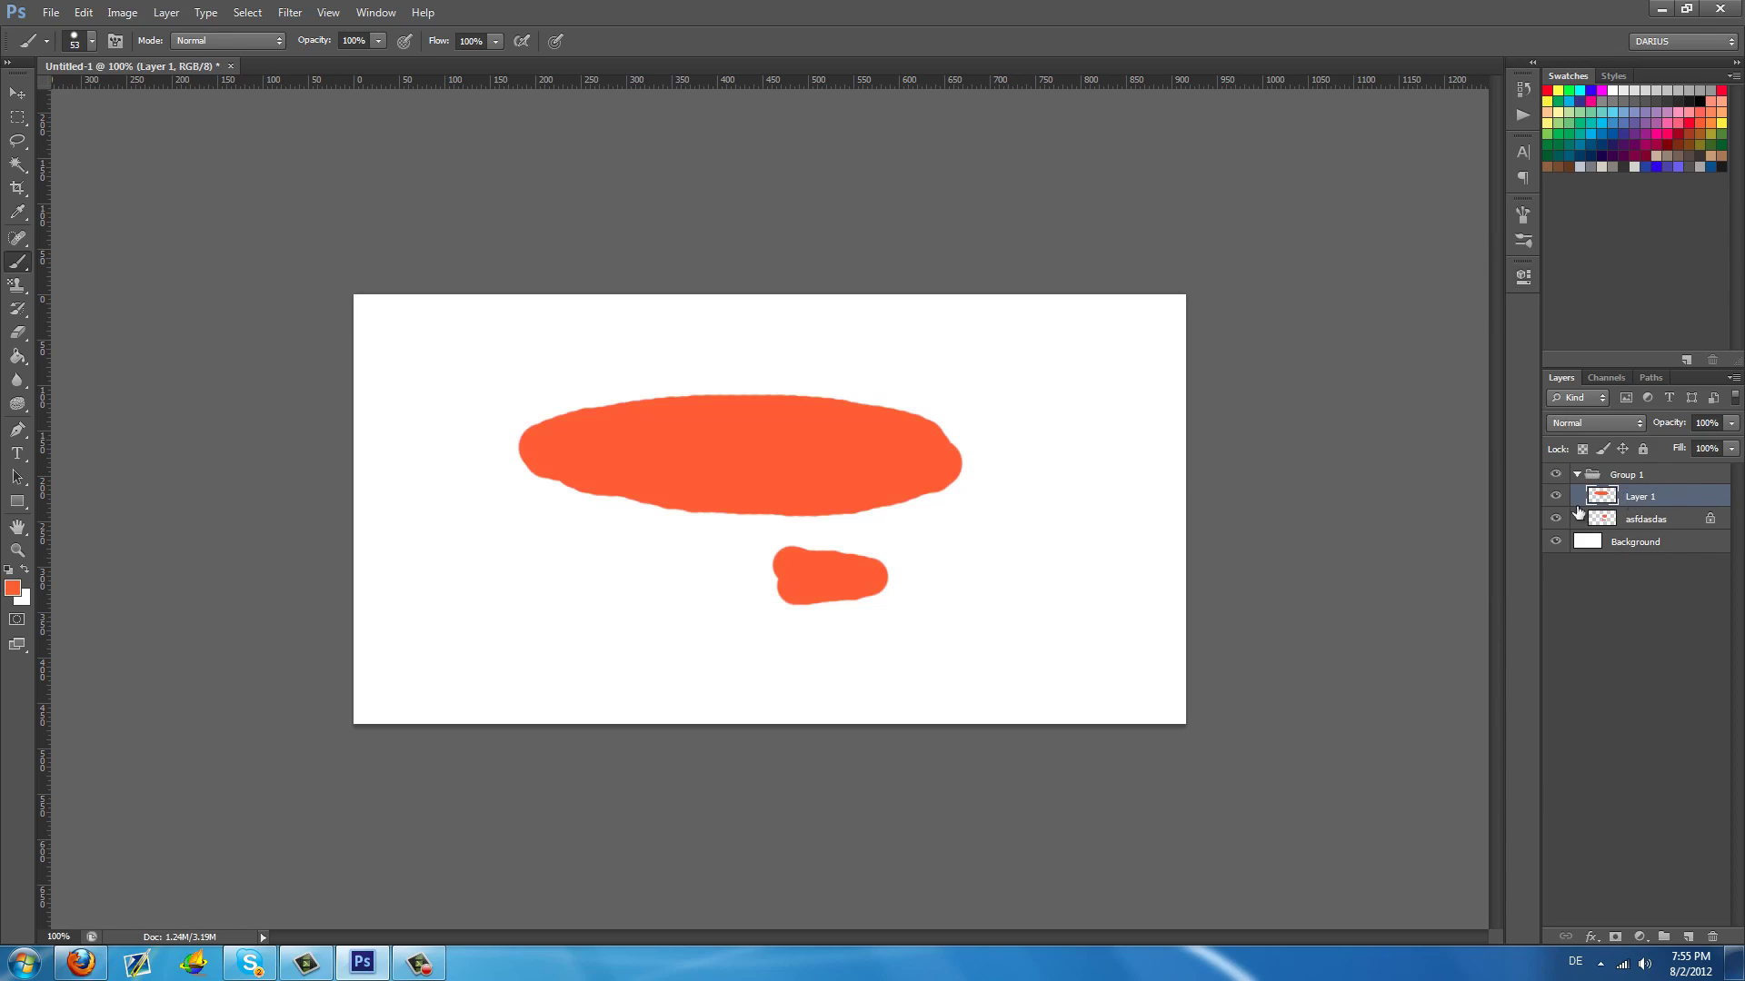
Move the large orange ellipse with the Move tool and unlock the asfdasdas layer
click(16, 98)
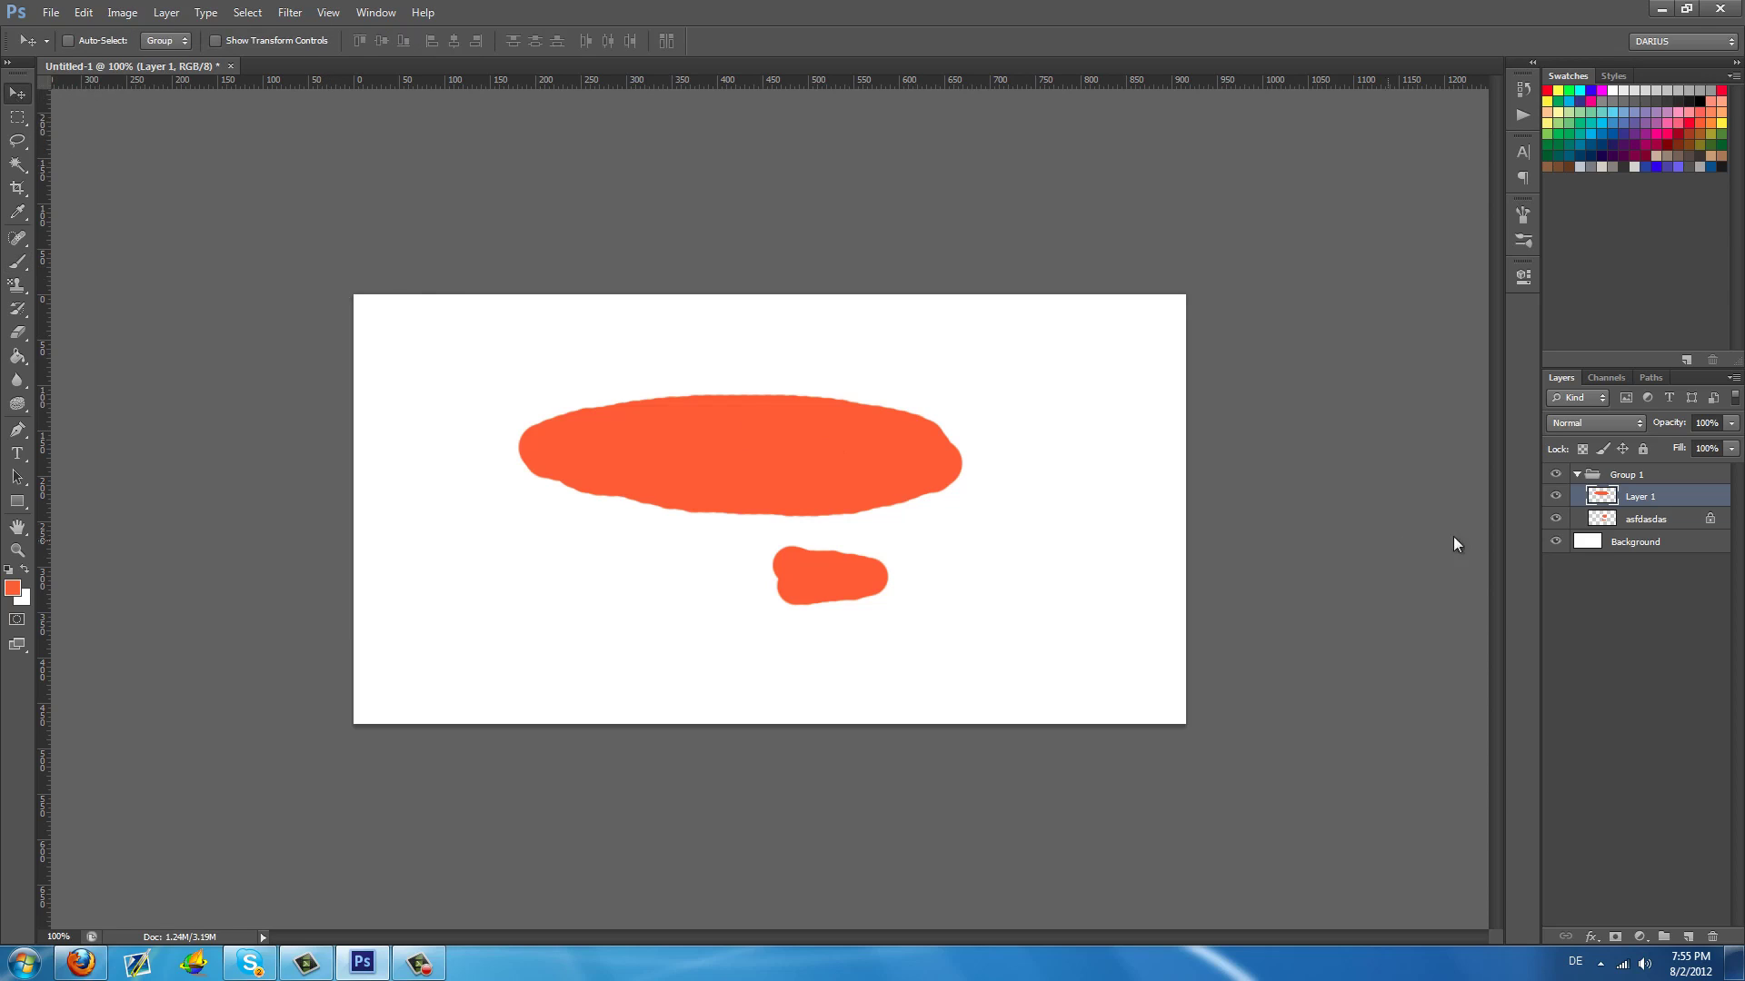
drag(828, 482, 867, 501)
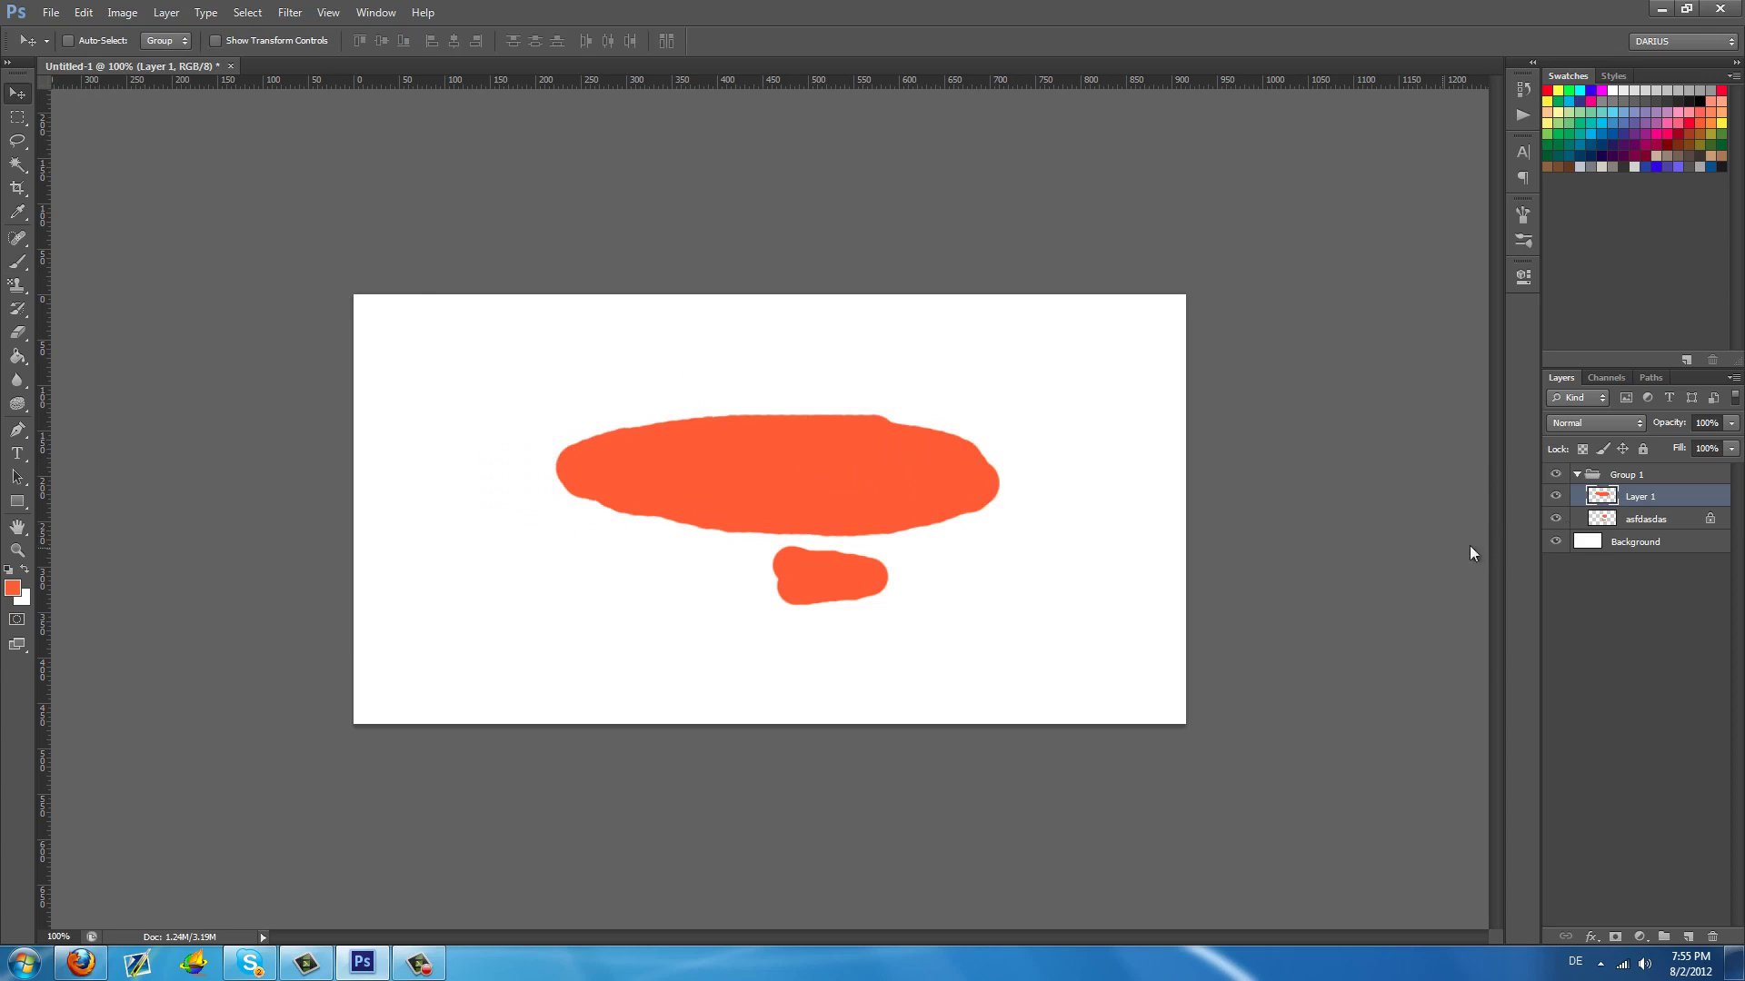
click(1583, 450)
drag(1008, 465, 1062, 483)
Reposition the Layer 1 ellipse toward the upper left, keeping the smaller blobs on the right
click(1672, 526)
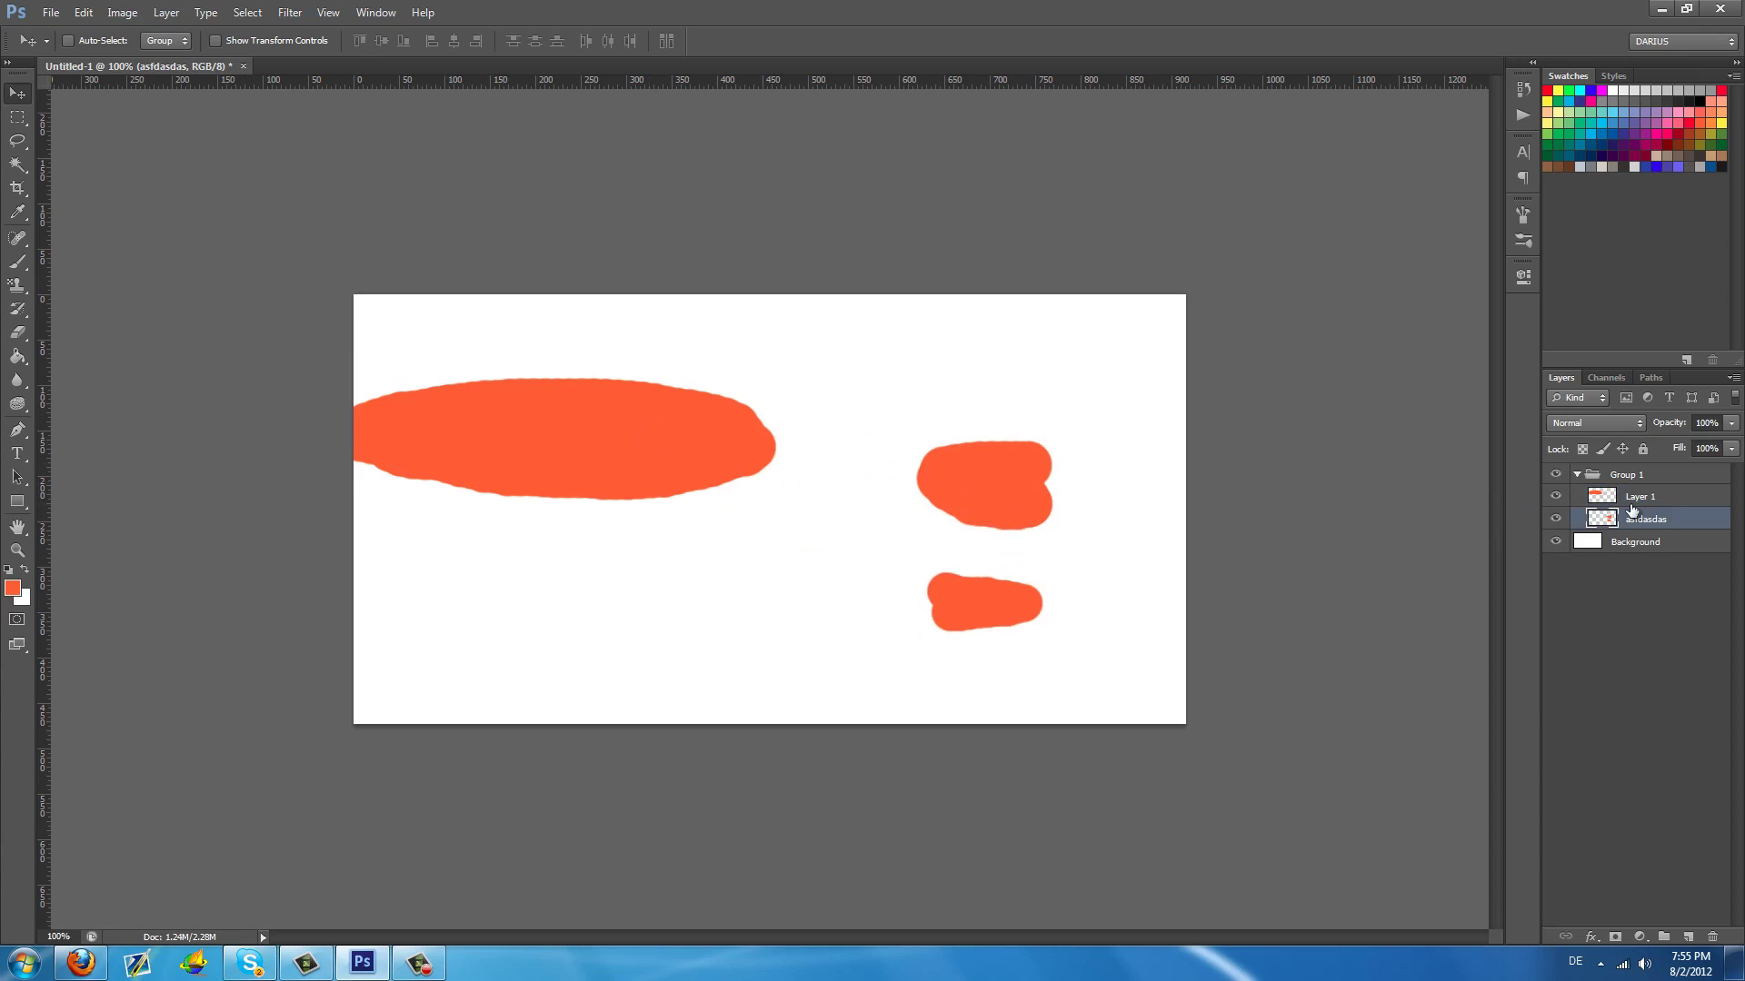
click(1640, 496)
drag(580, 425, 625, 364)
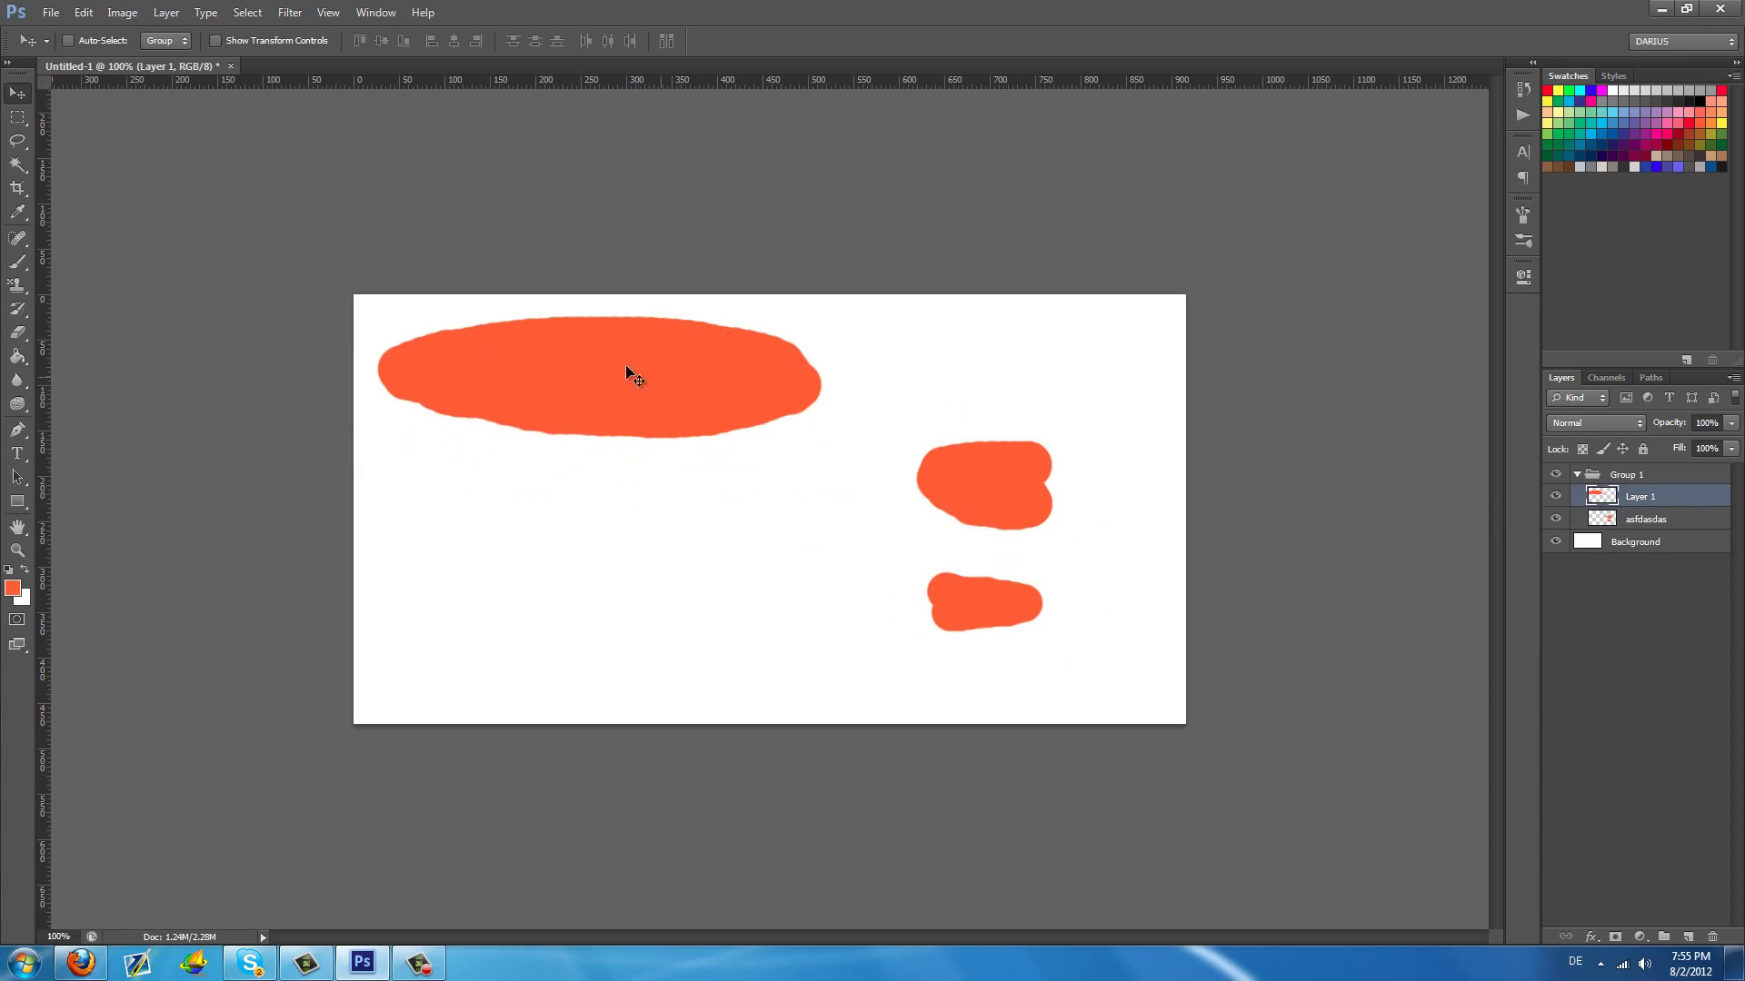
click(16, 119)
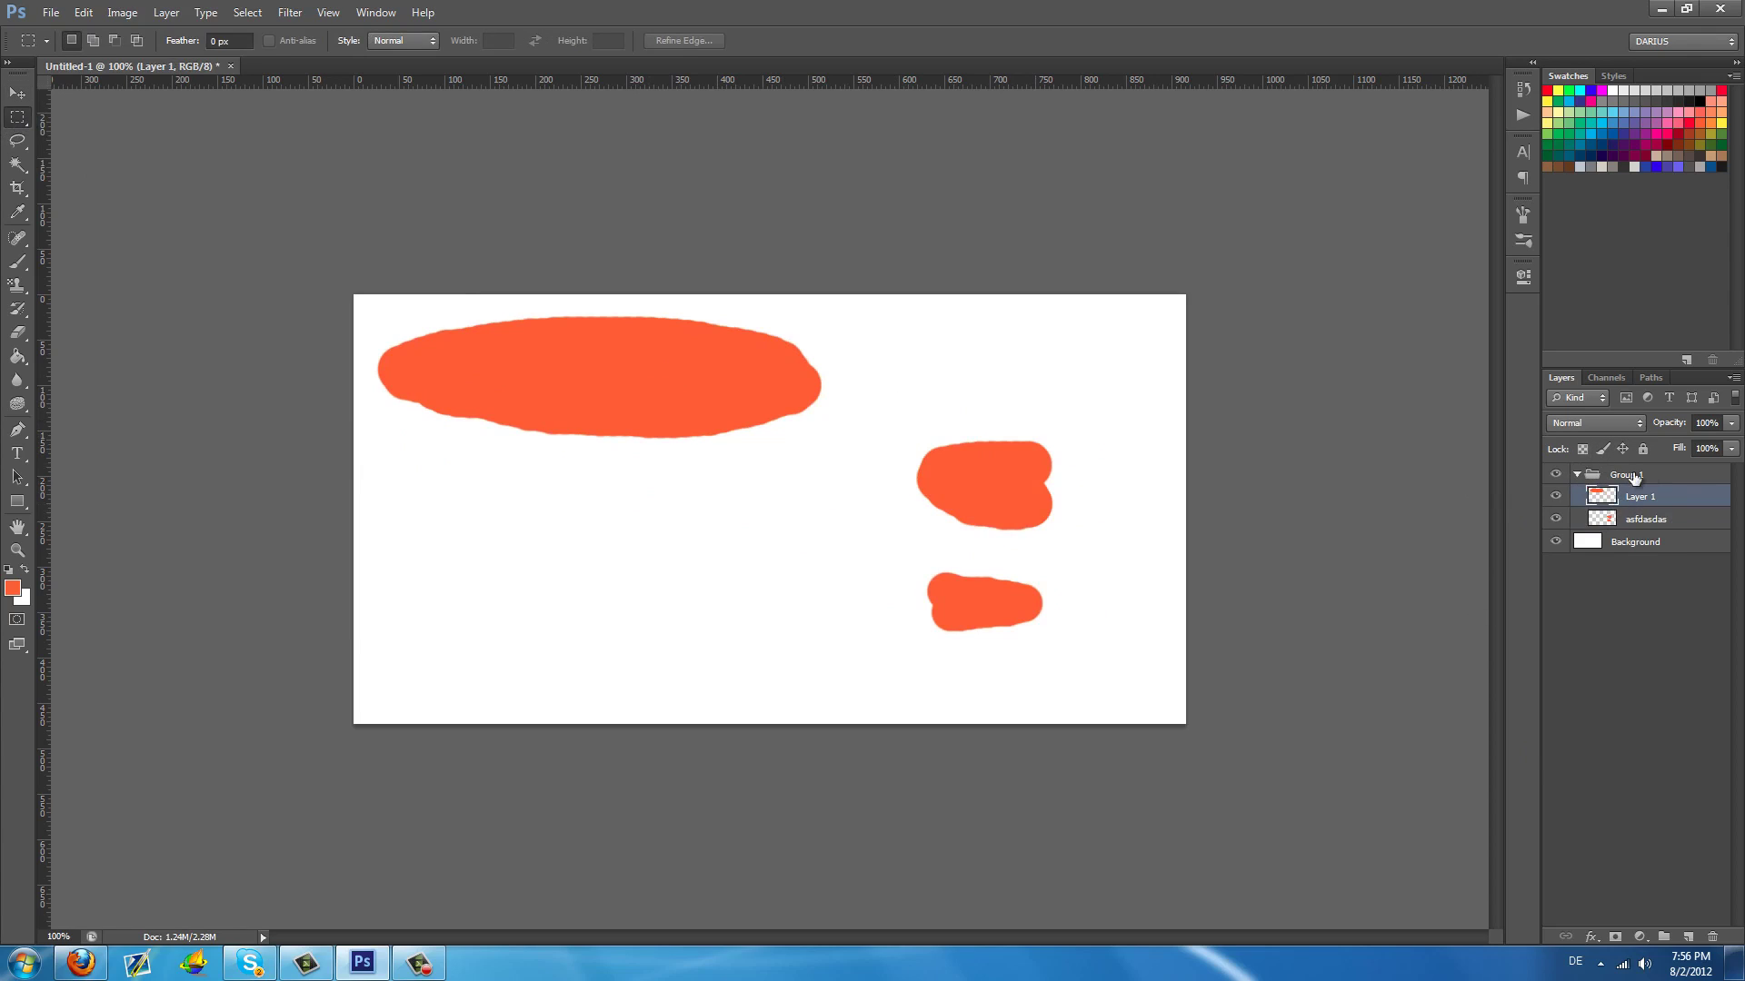
Delete Group 1 with its orange shapes and add a new empty layer
click(1605, 475)
key(Delete)
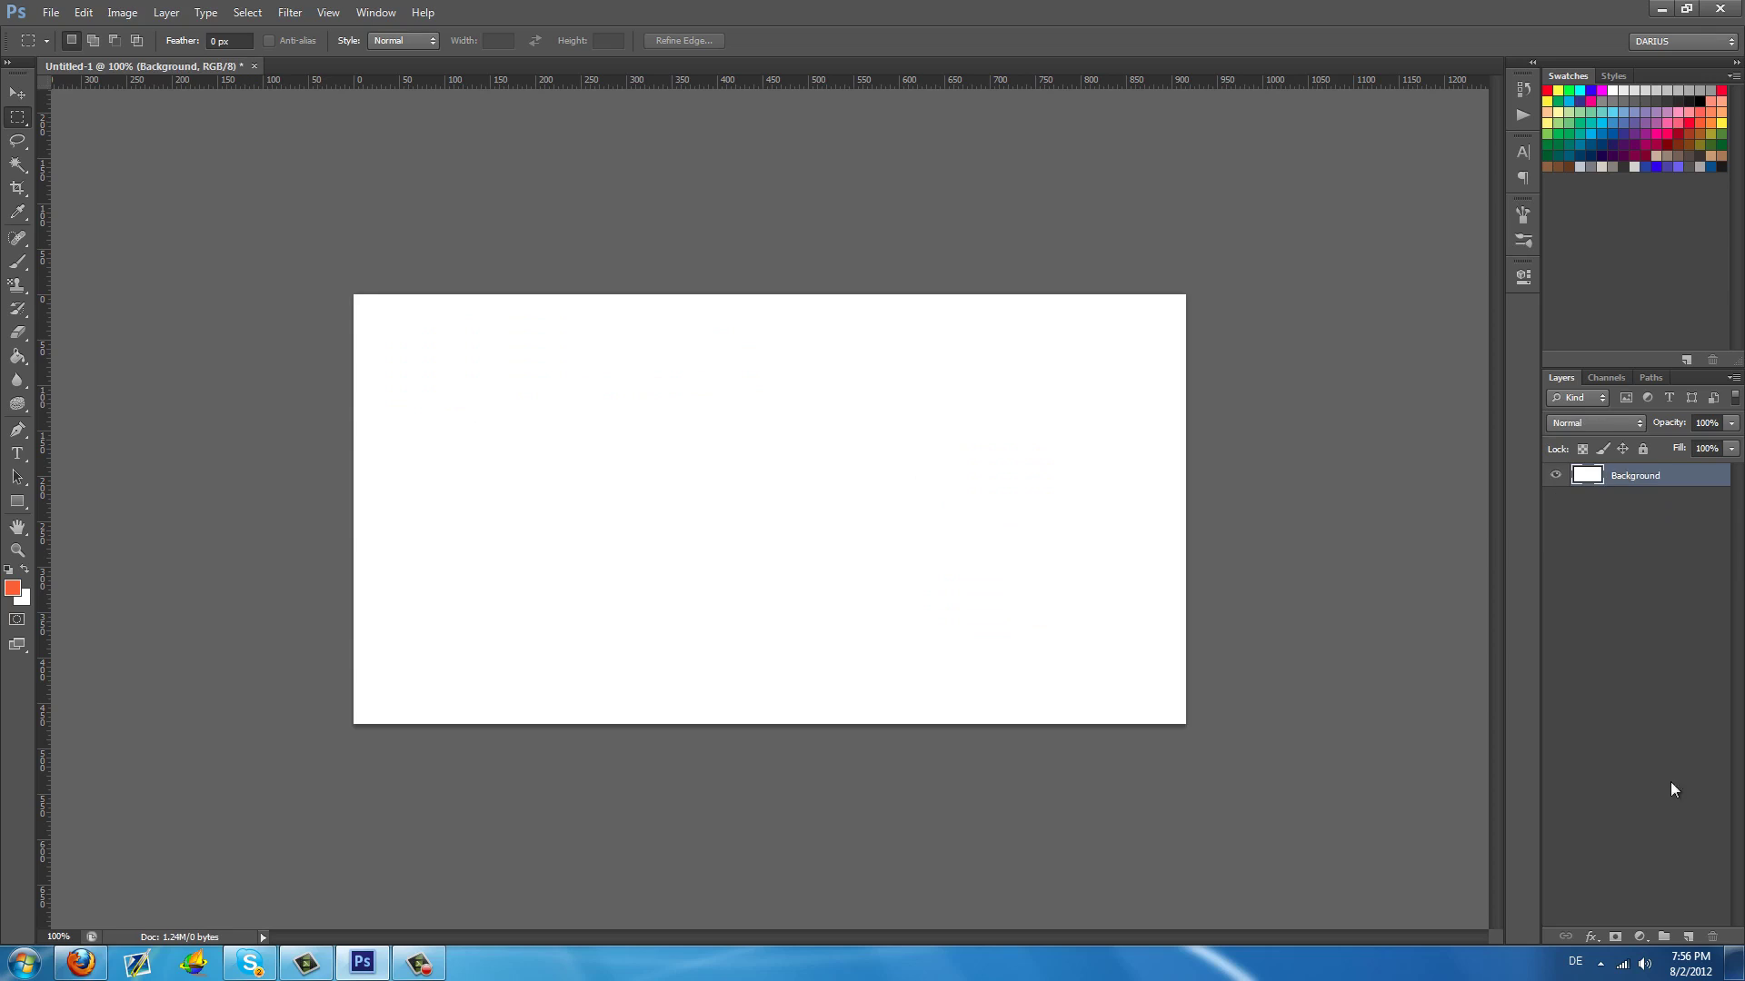
click(1686, 943)
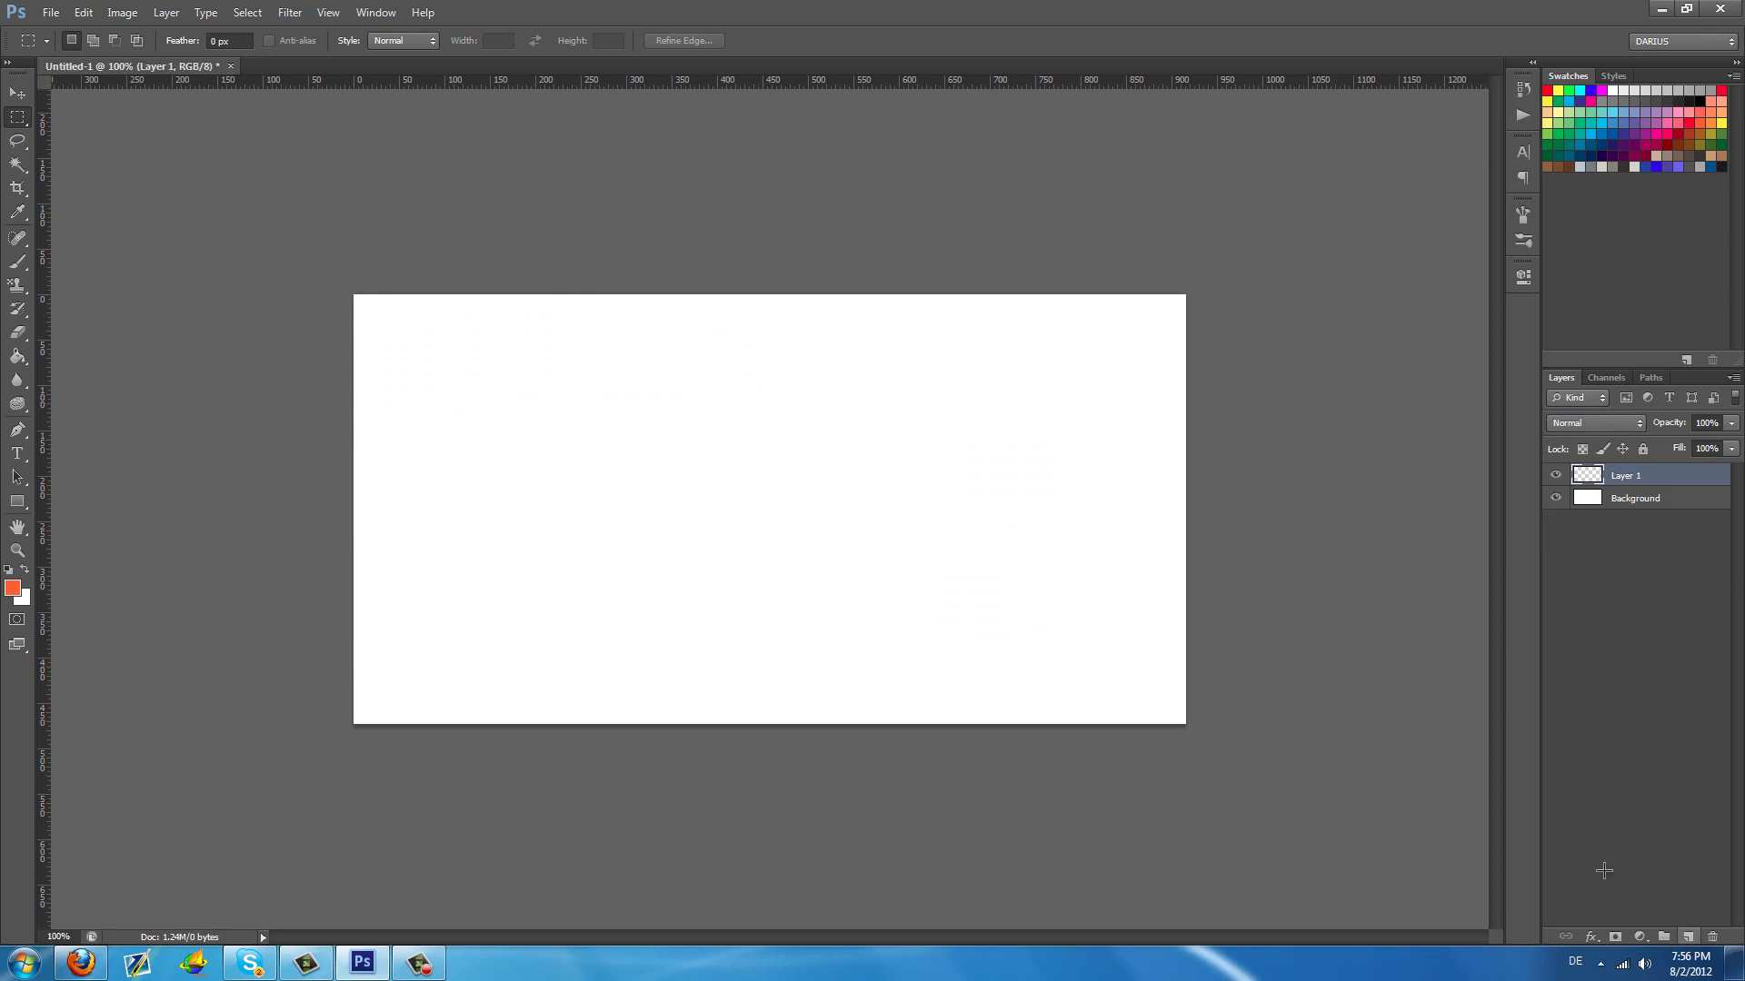
Draw a tall rectangular selection left of the canvas centre
right_click(22, 123)
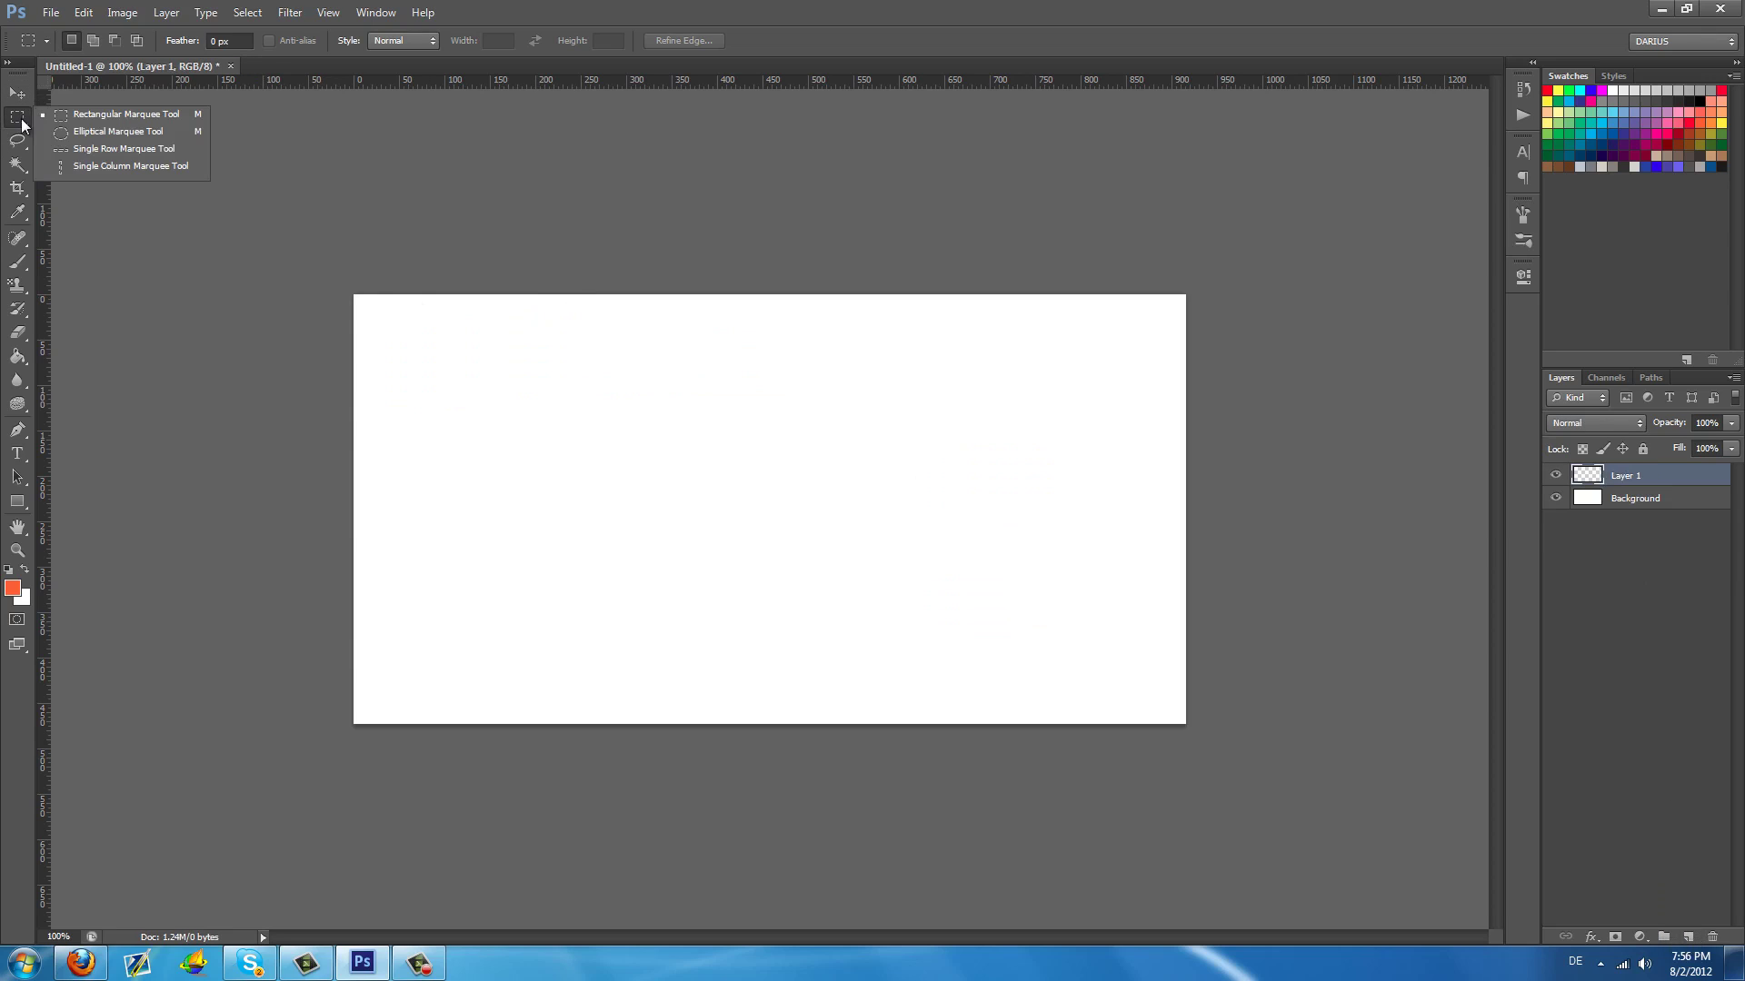
click(132, 117)
drag(621, 383, 743, 569)
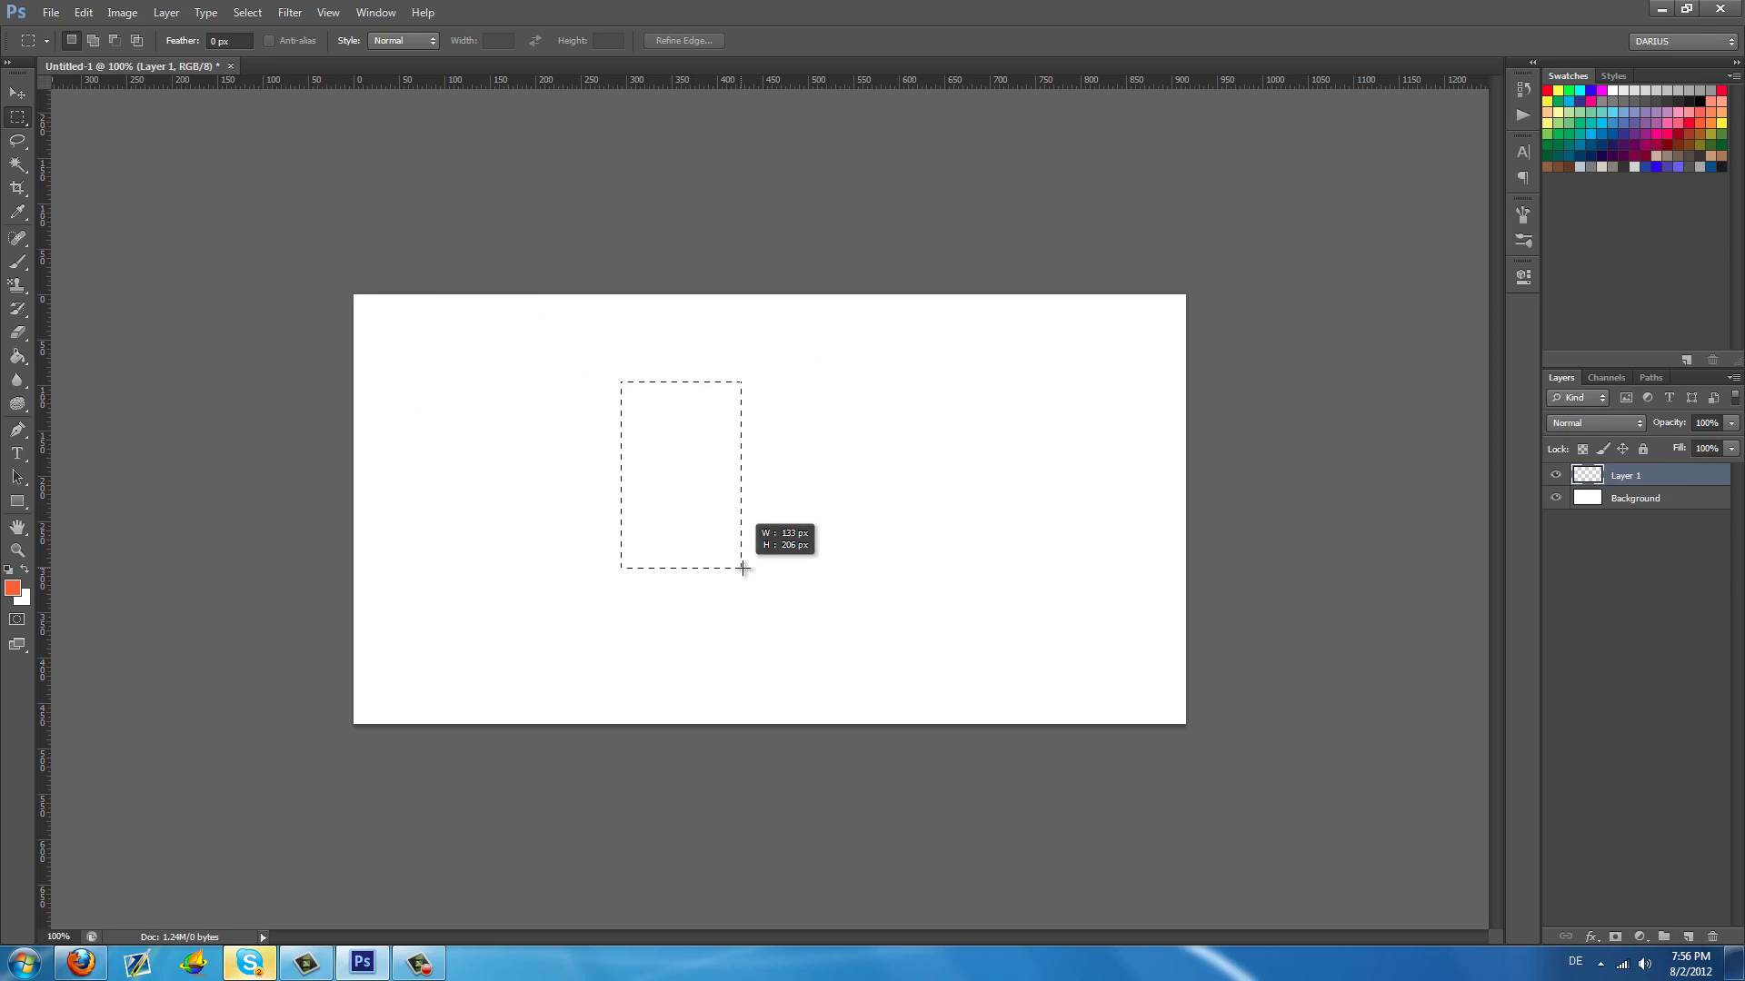
right_click(18, 356)
click(100, 363)
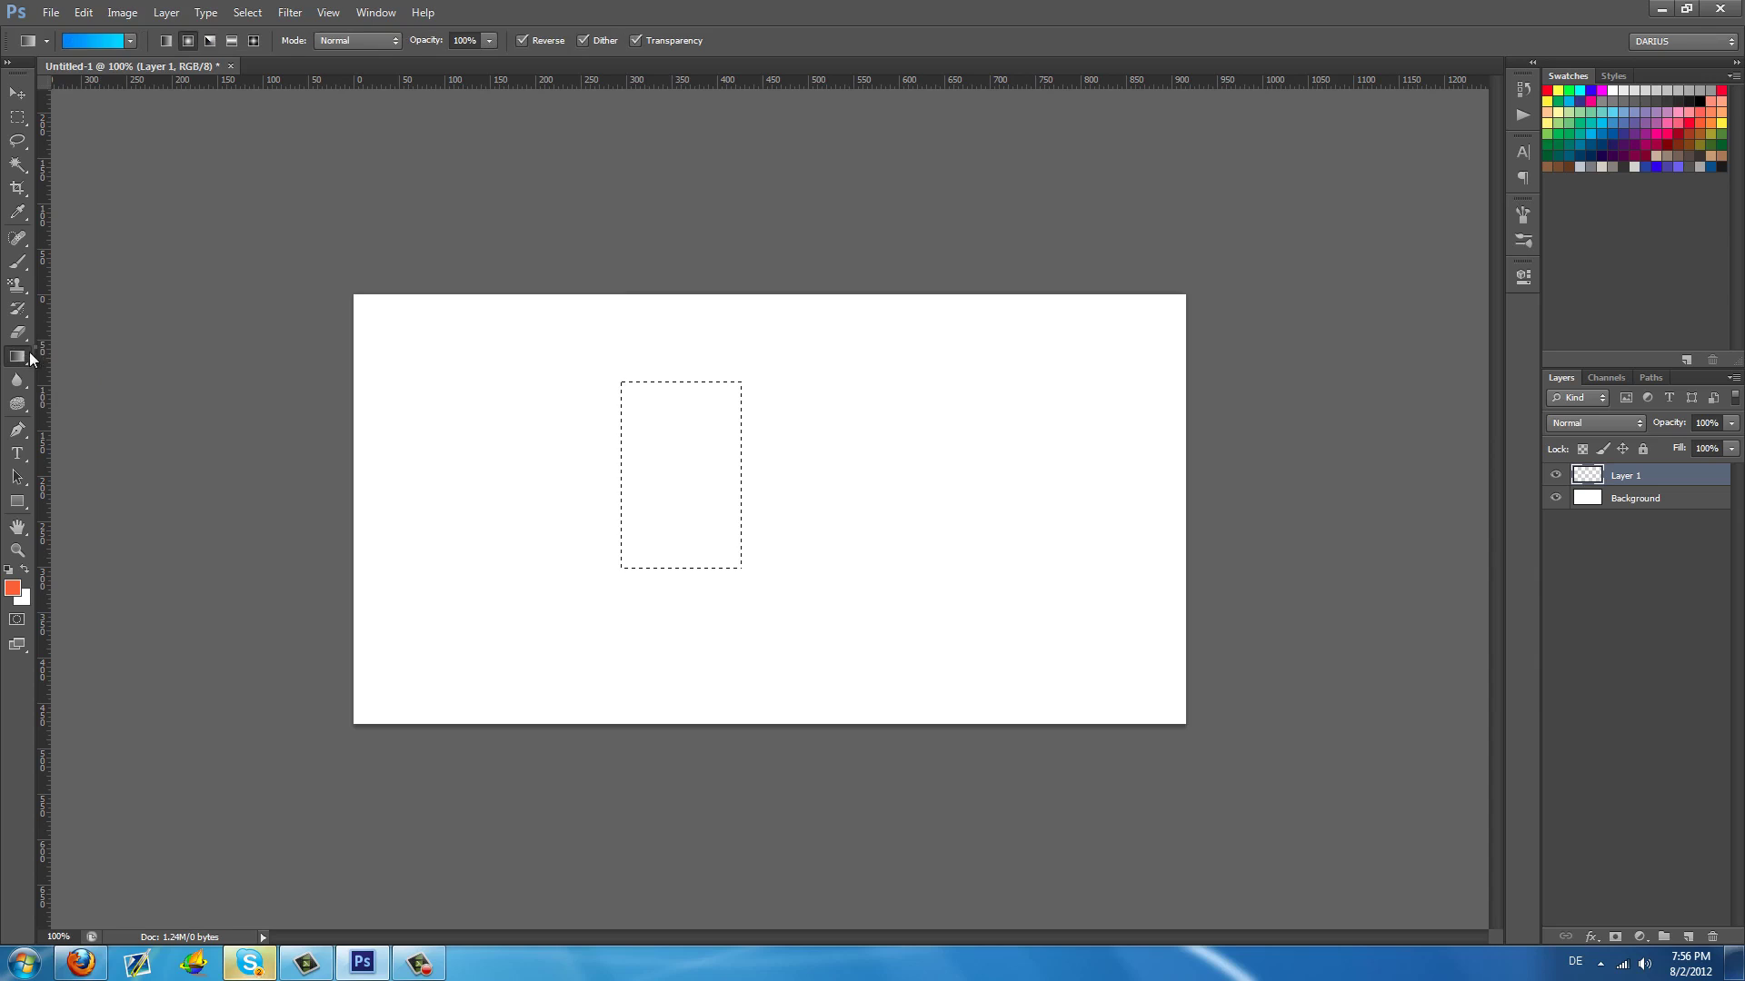
key(shift+g)
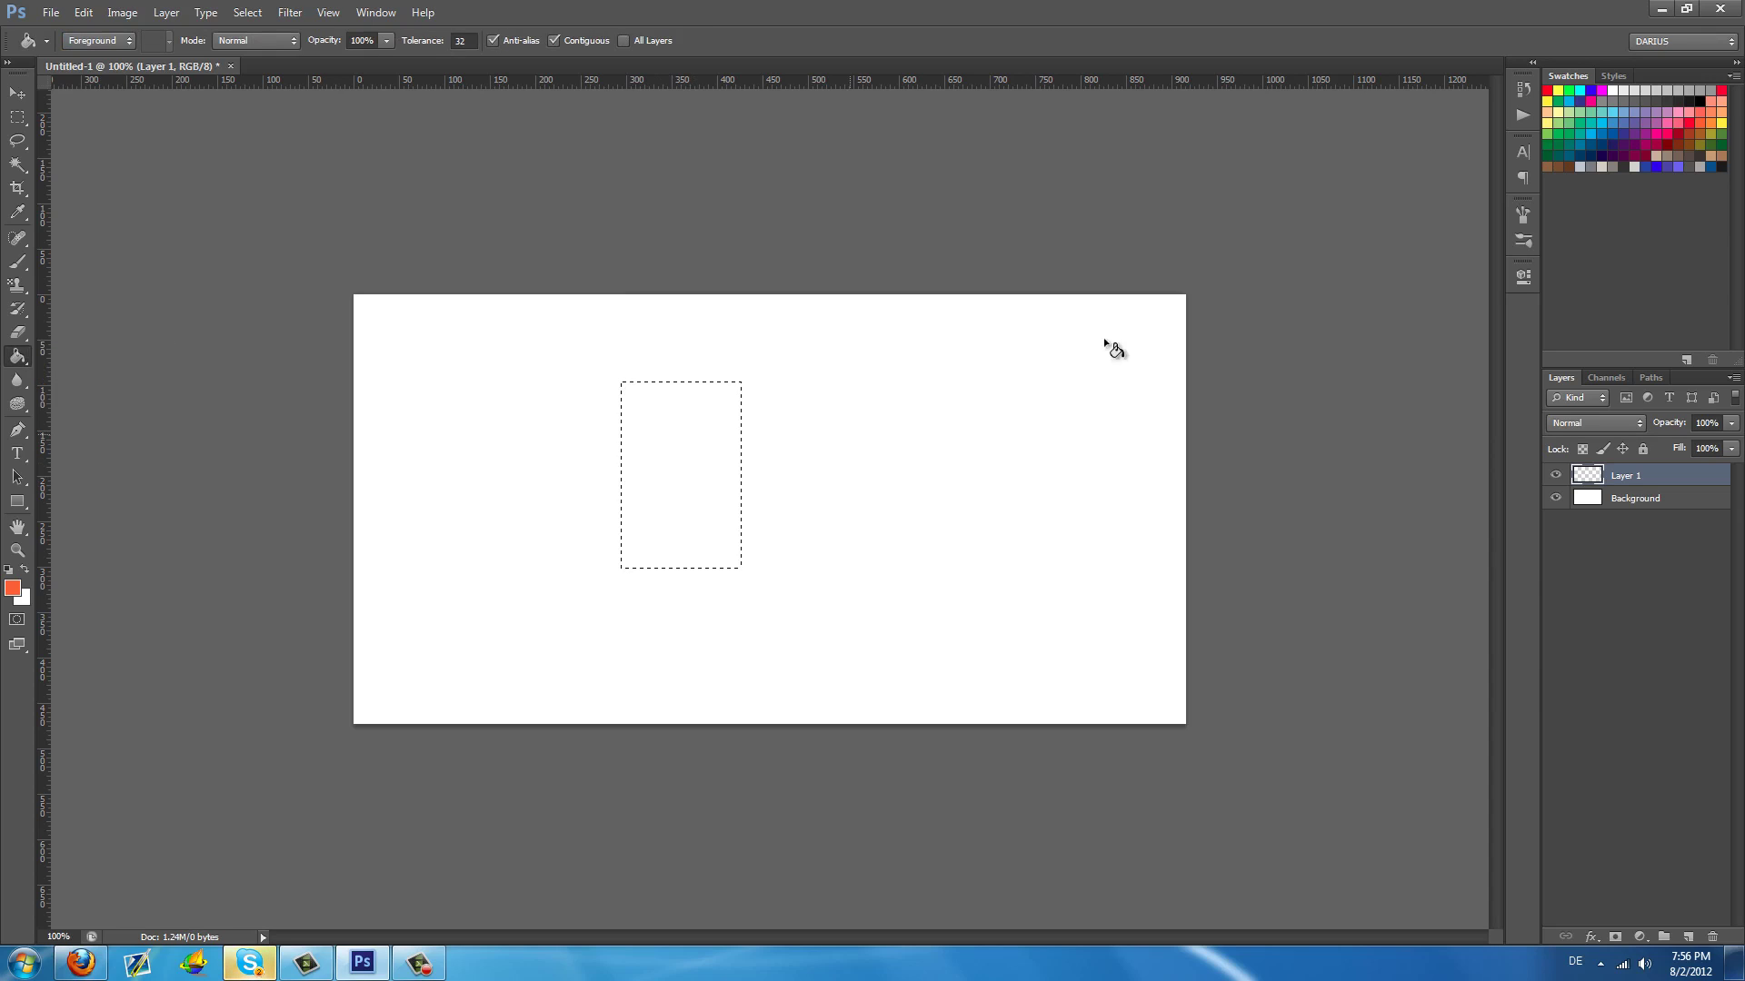
Fill the rectangular selection with purple and deselect it
click(1656, 112)
click(665, 441)
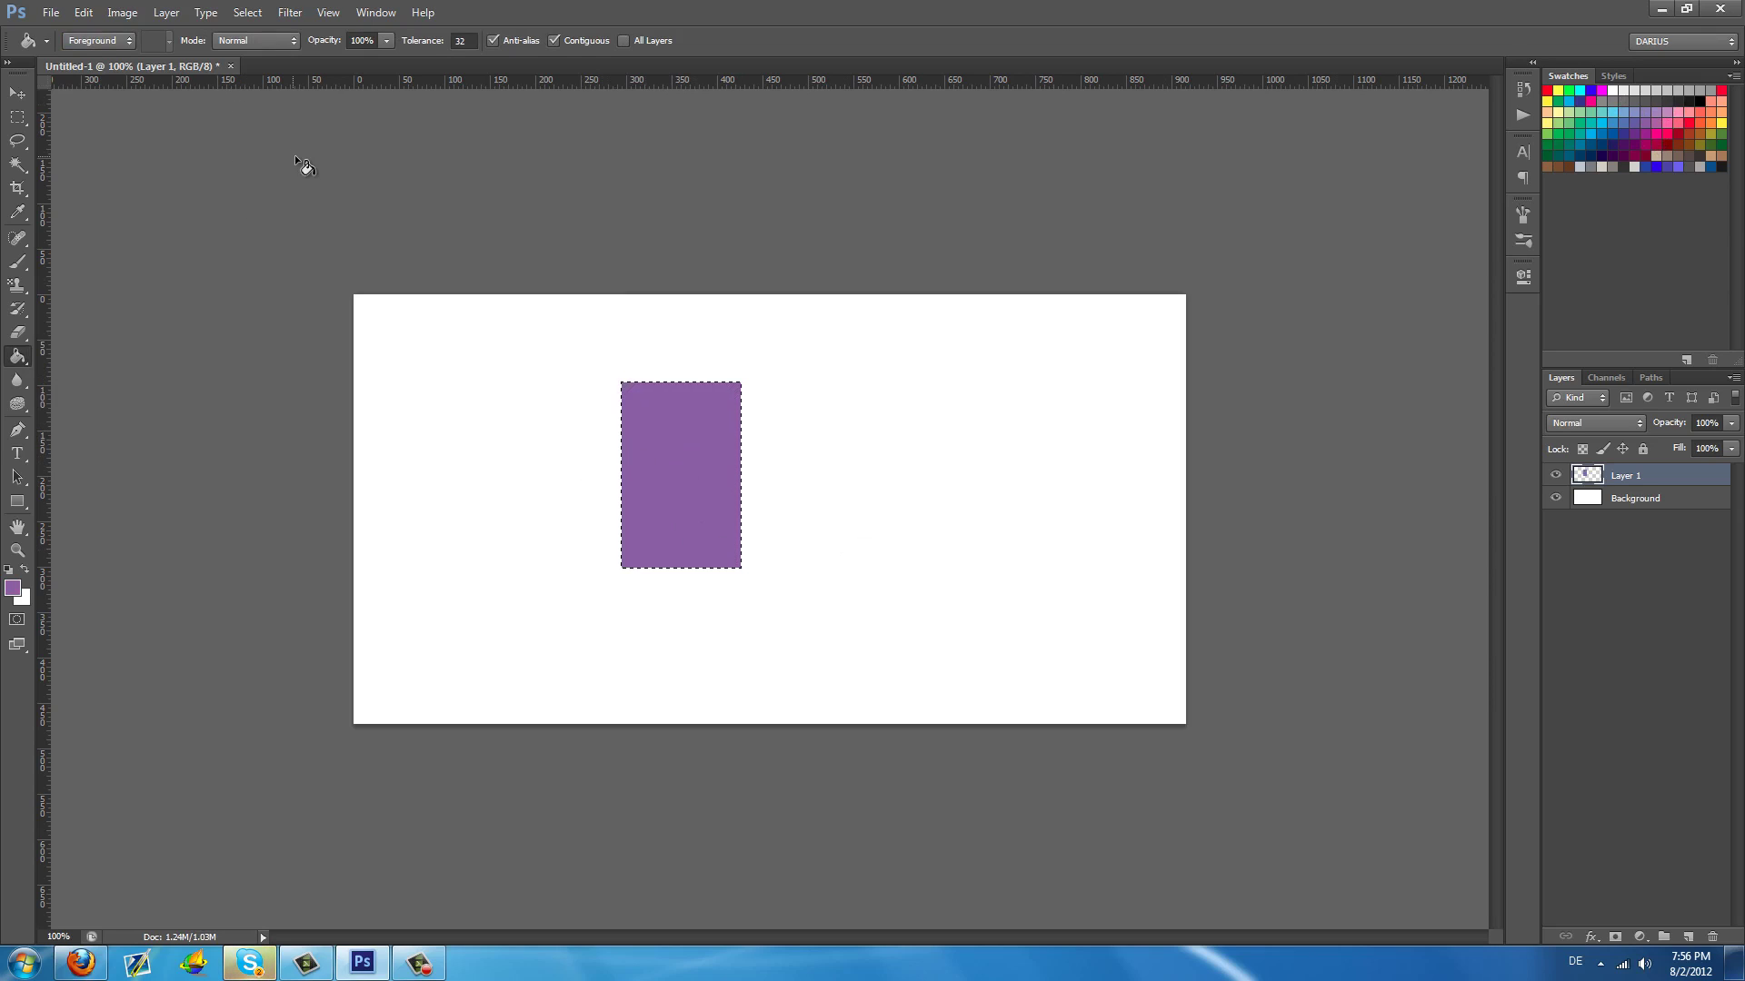
click(245, 12)
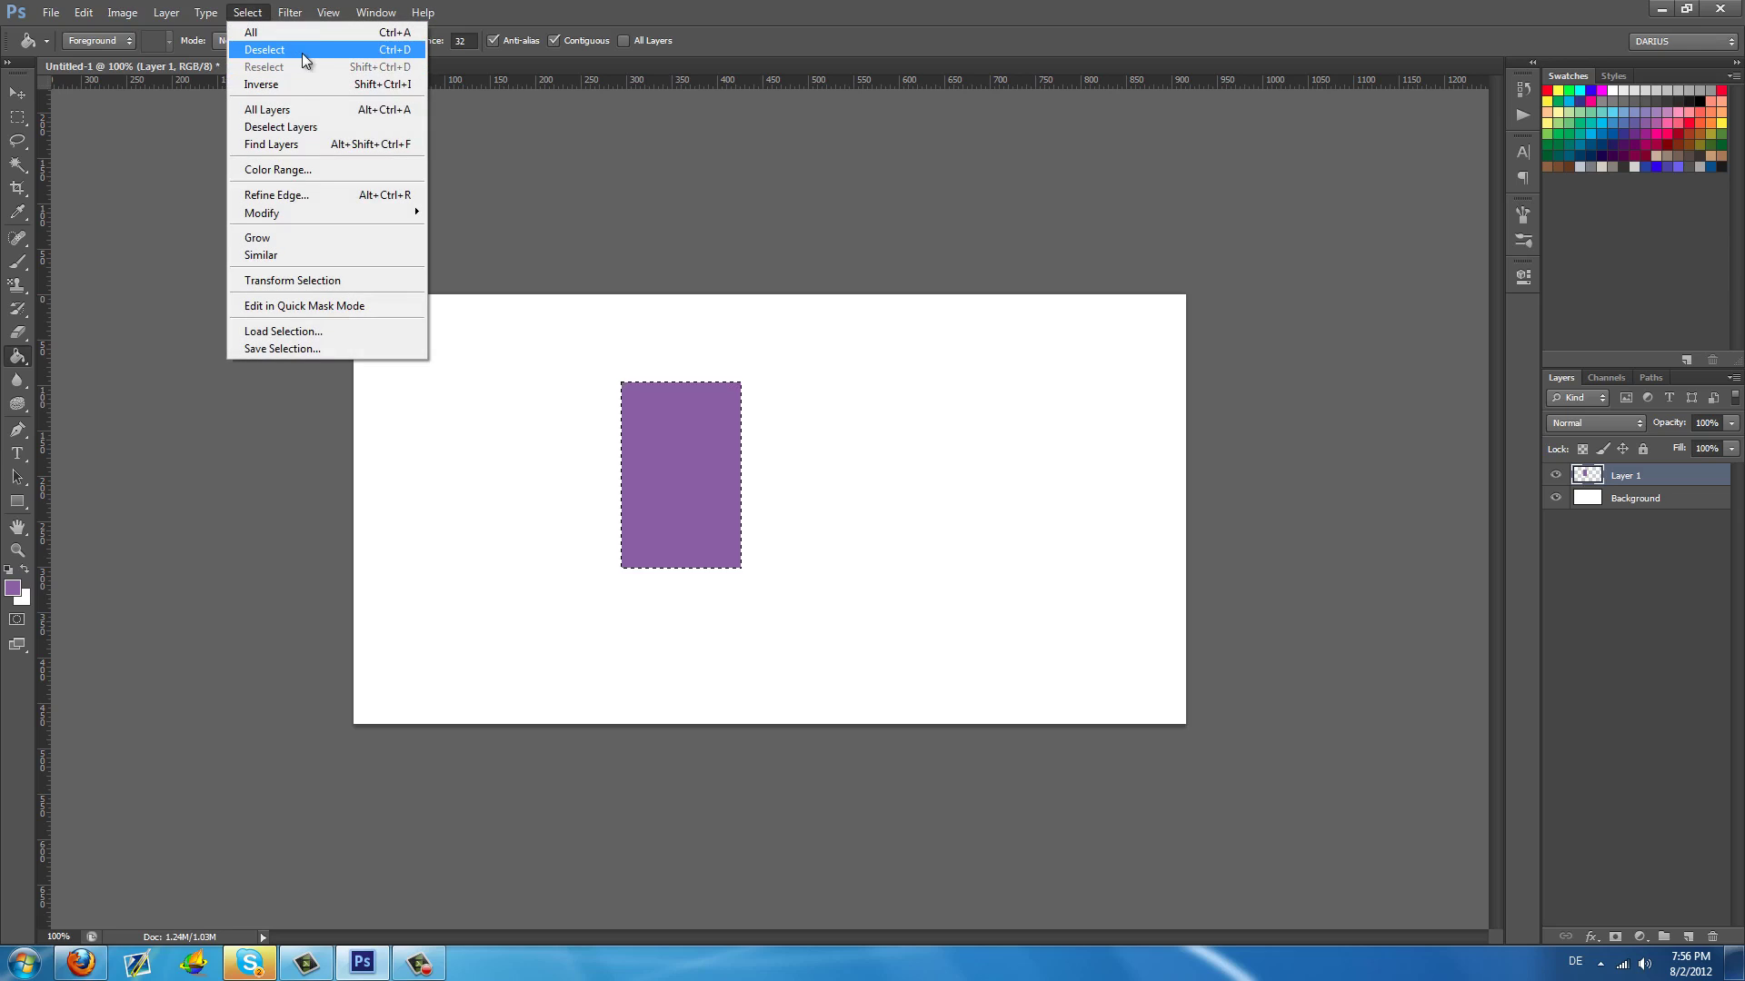
click(379, 52)
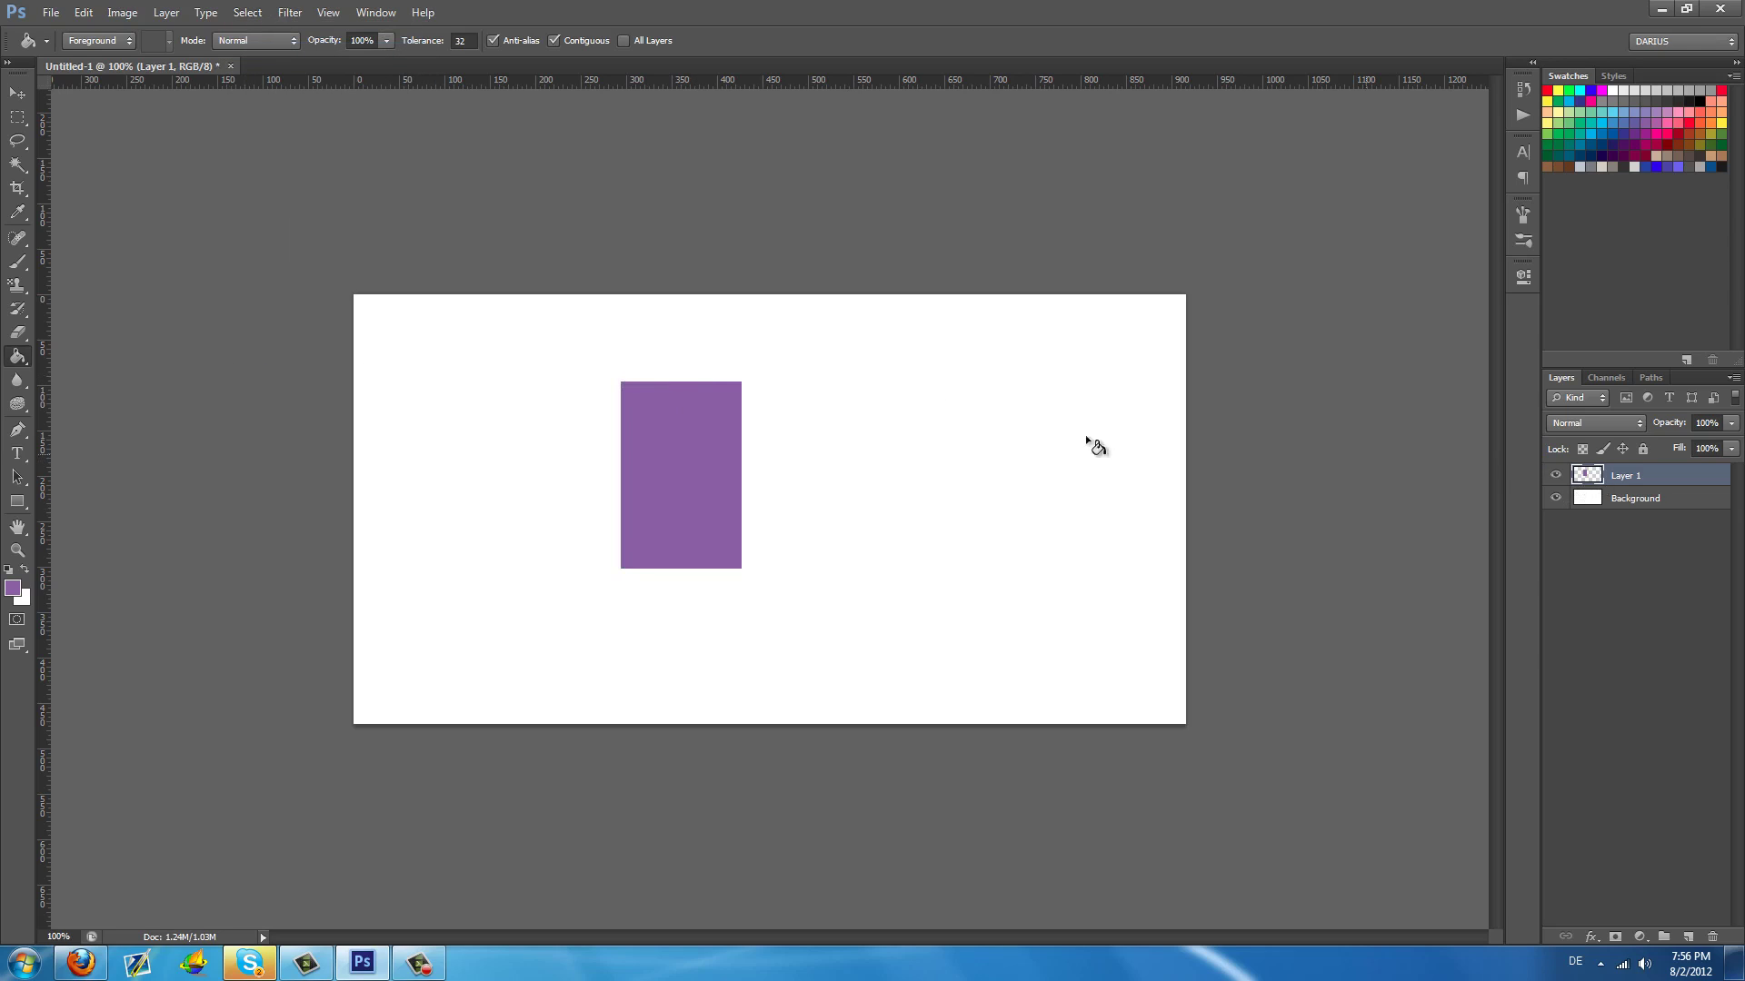
Move the purple rectangle to the right of the canvas centre
click(25, 95)
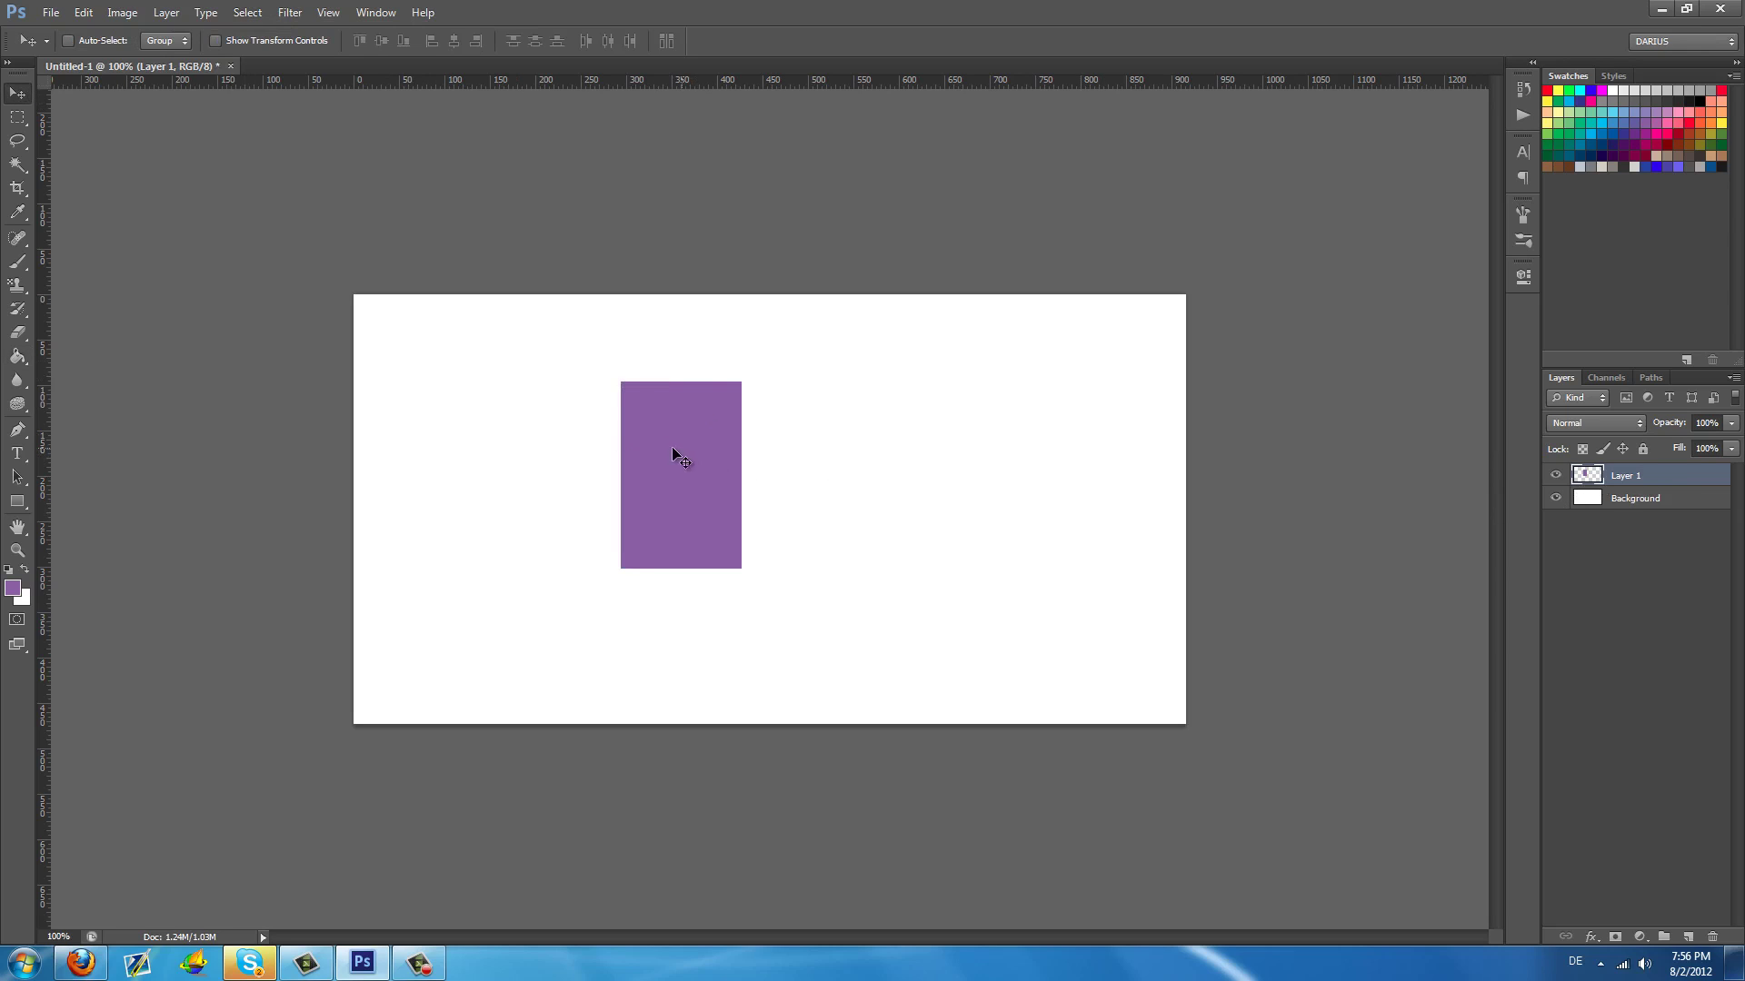
drag(730, 462, 1042, 500)
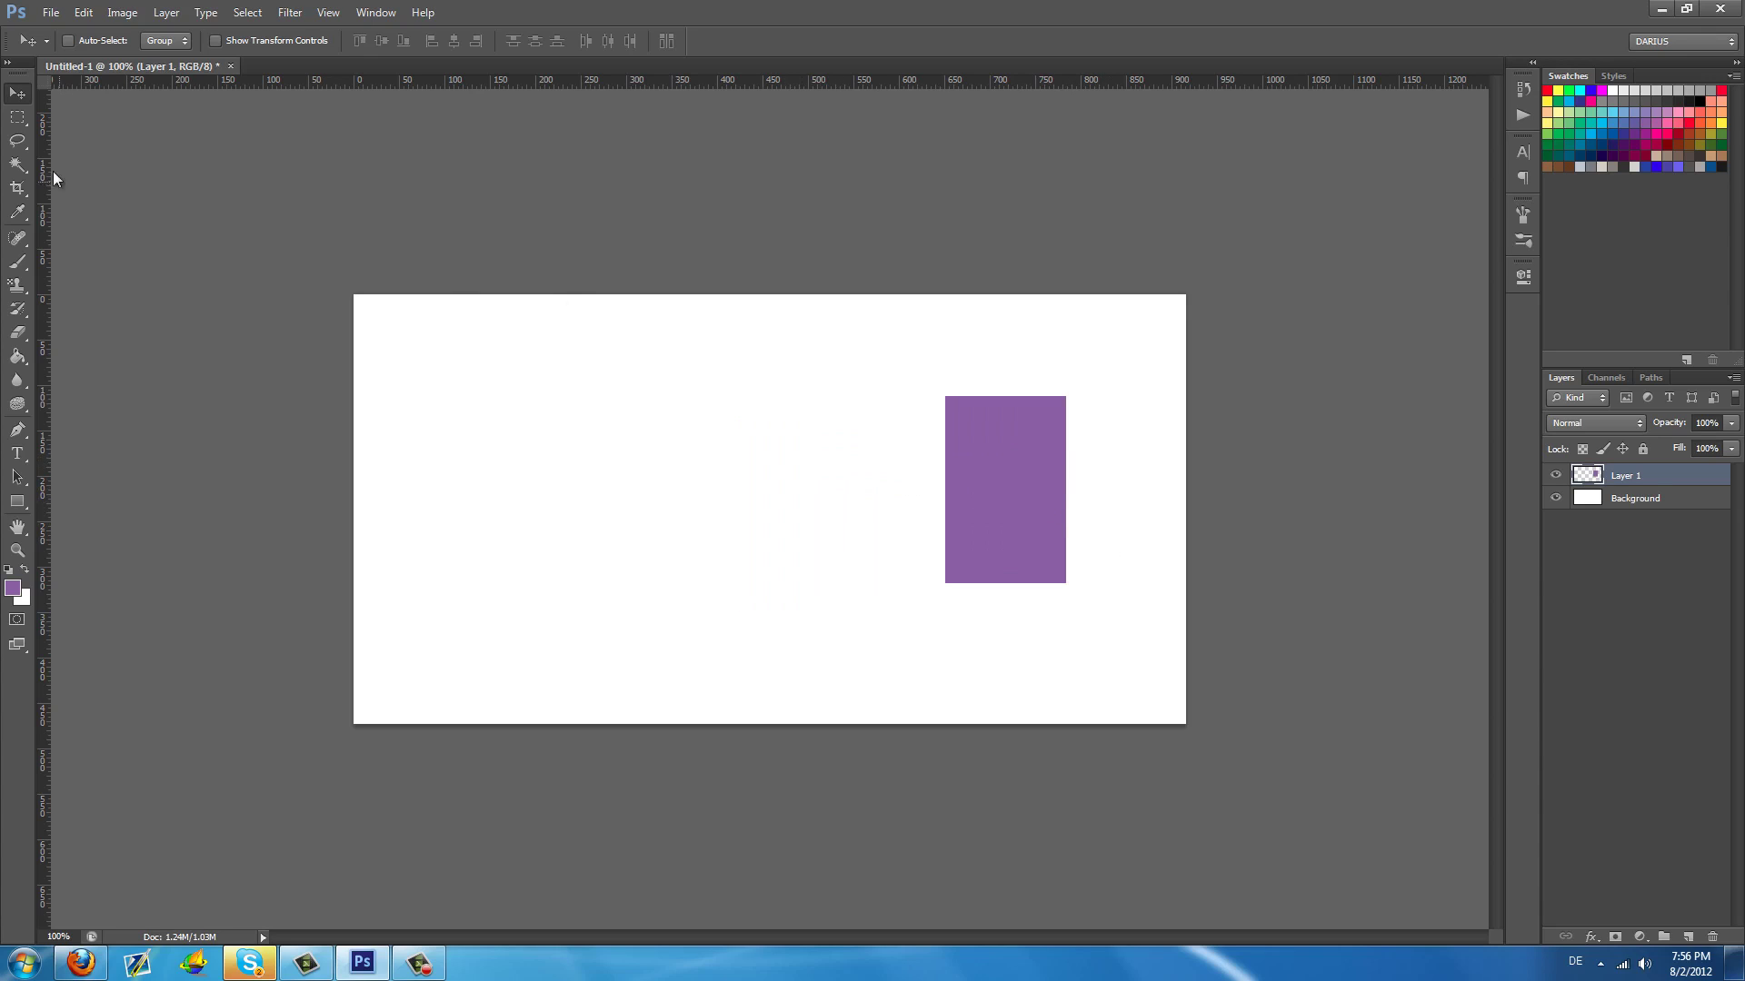
click(17, 117)
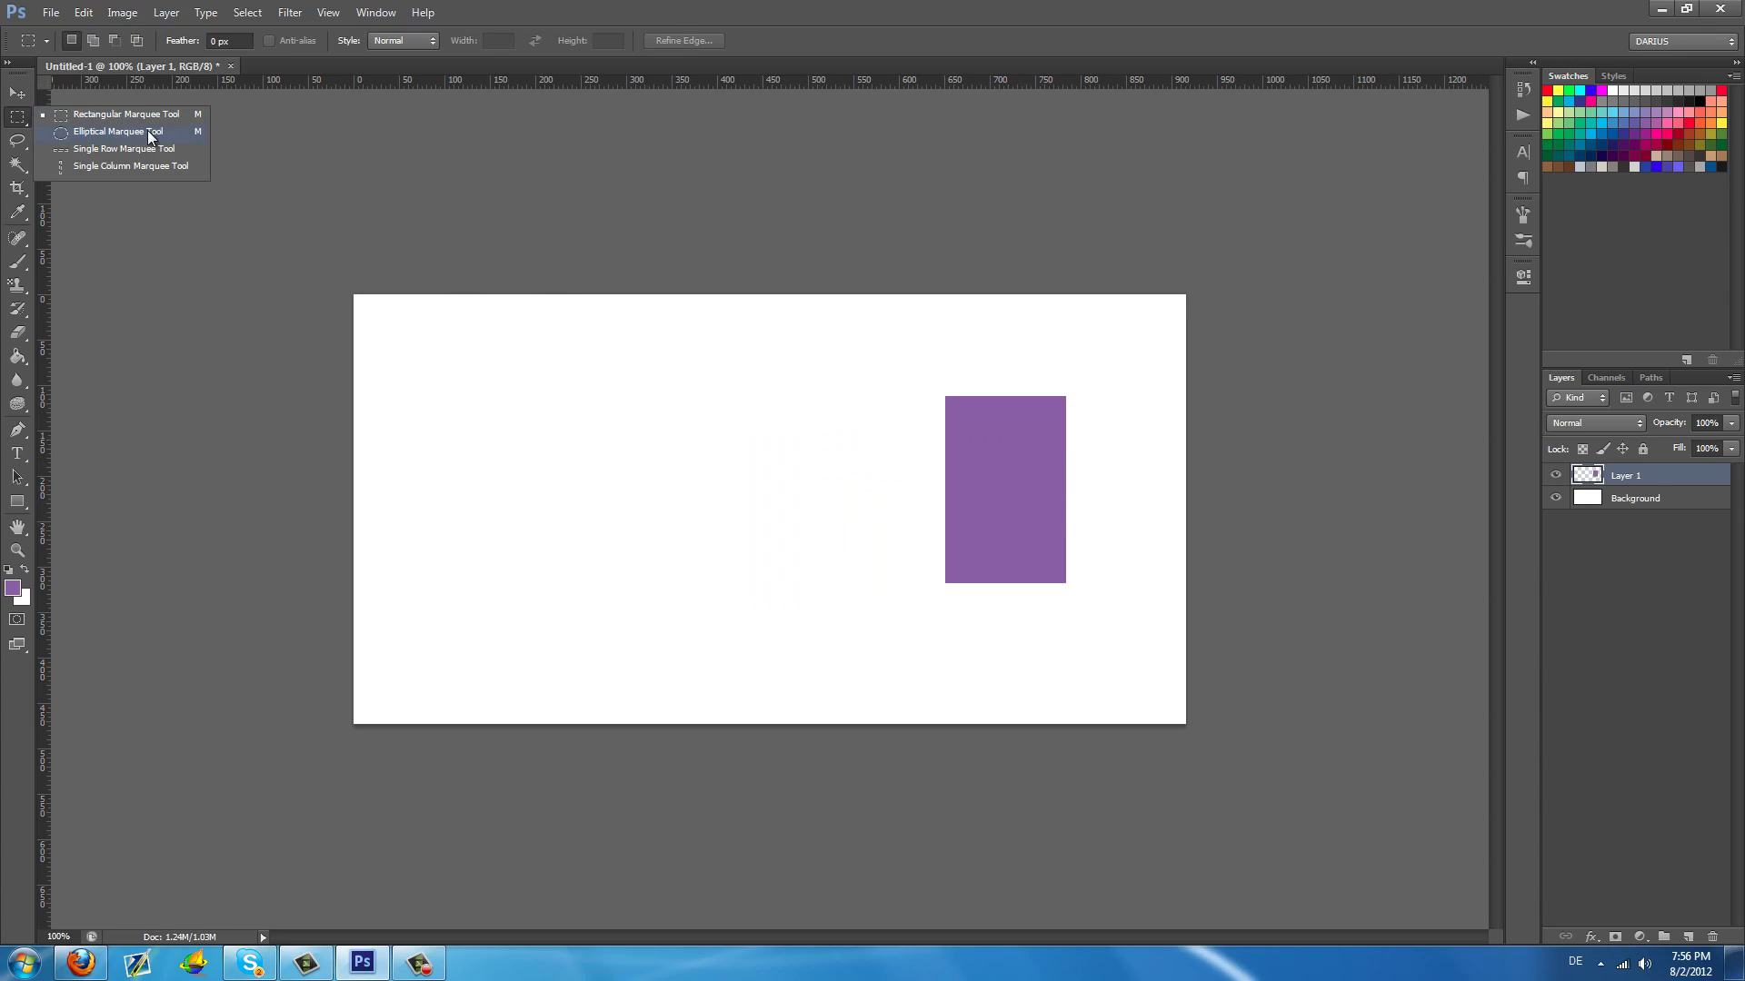
click(138, 131)
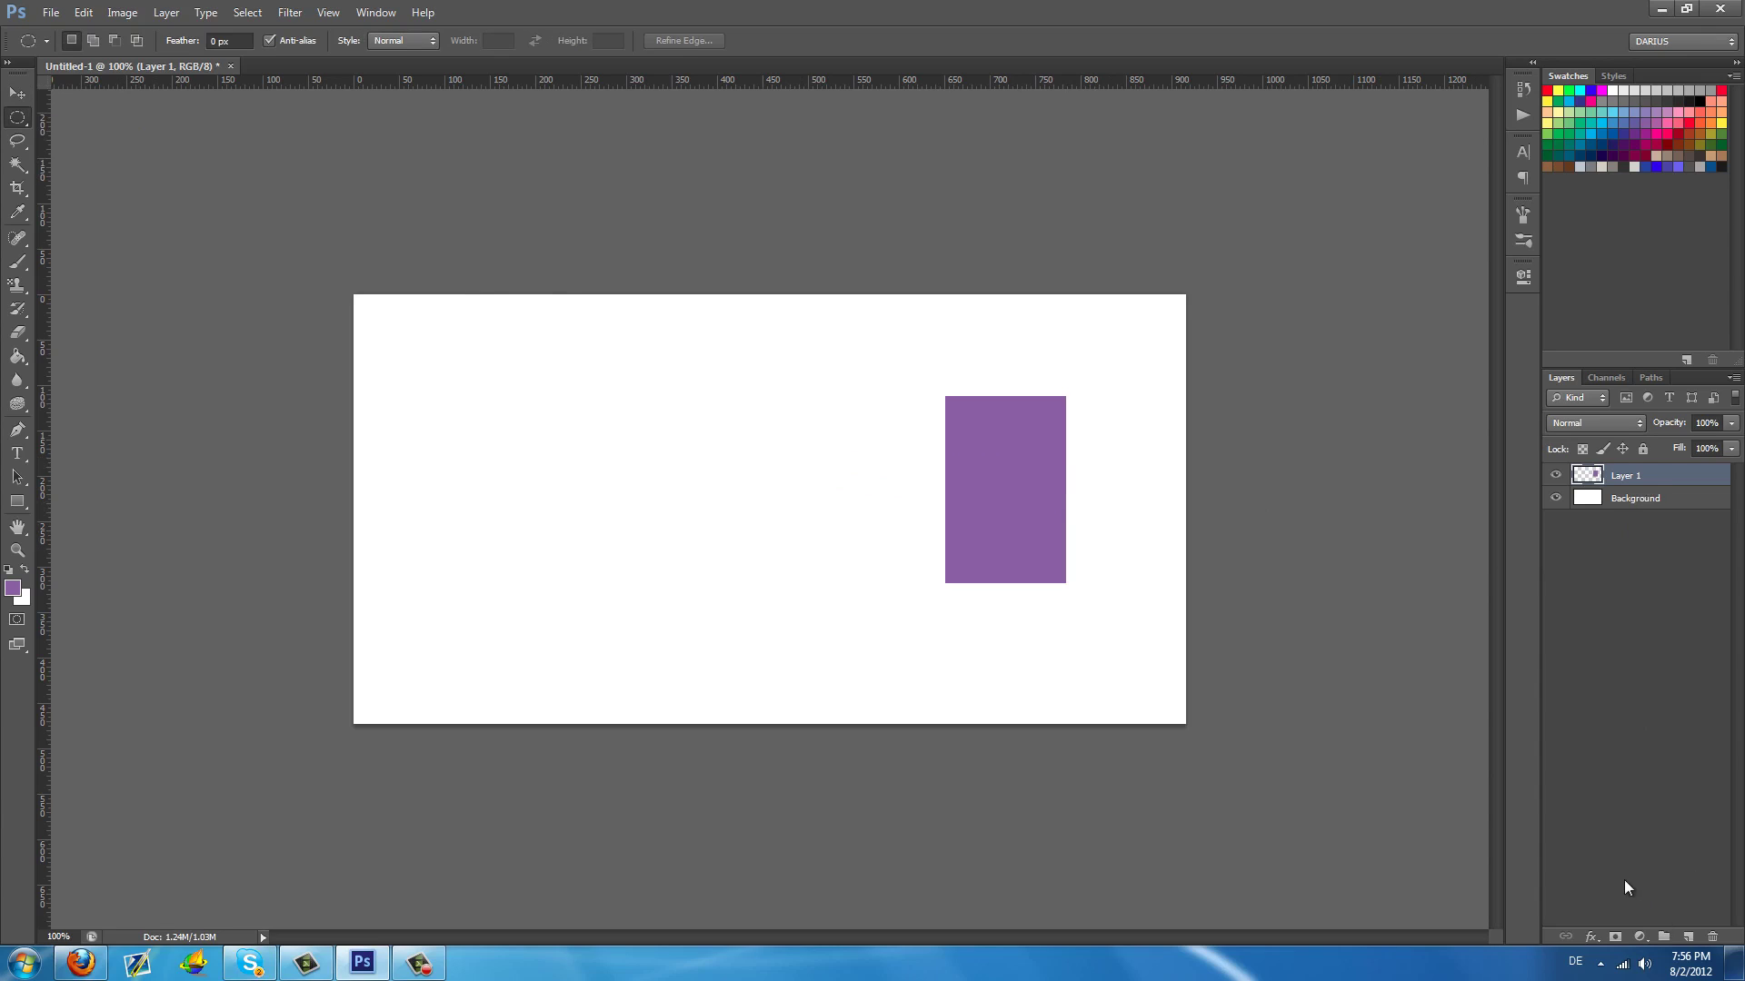
On a new layer, fill a tall elliptical selection left of the rectangle with purple
click(1686, 937)
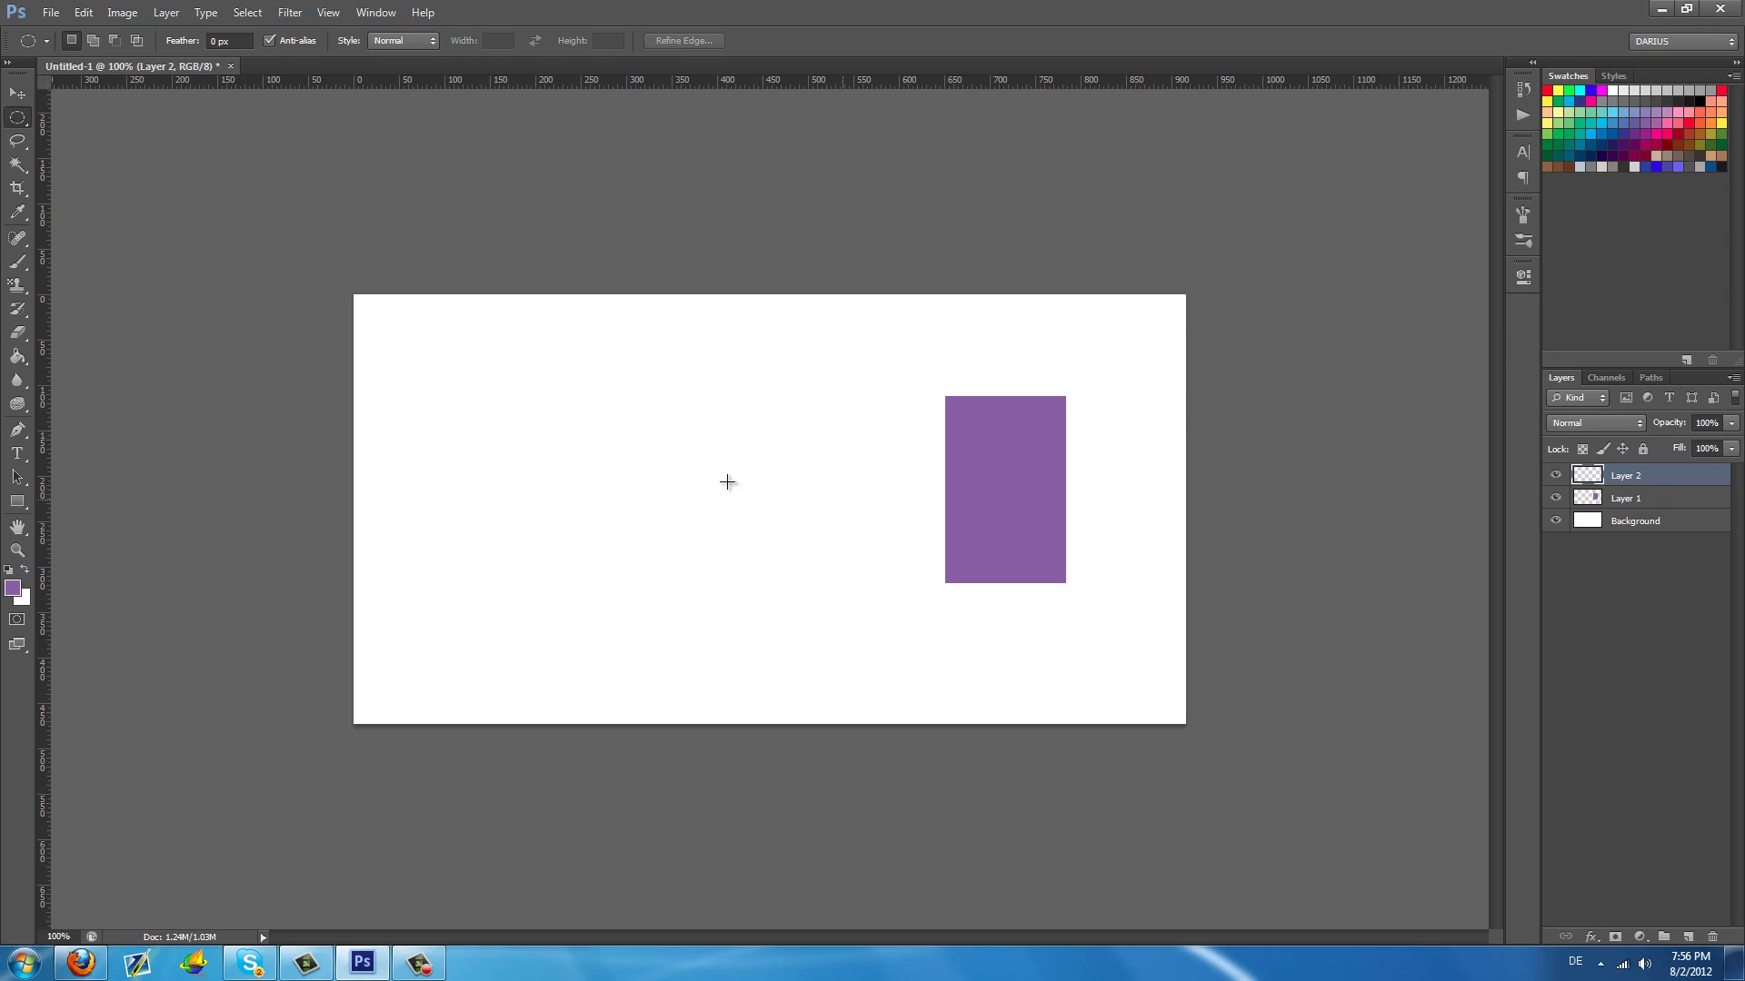
drag(487, 324, 705, 658)
click(24, 361)
click(645, 498)
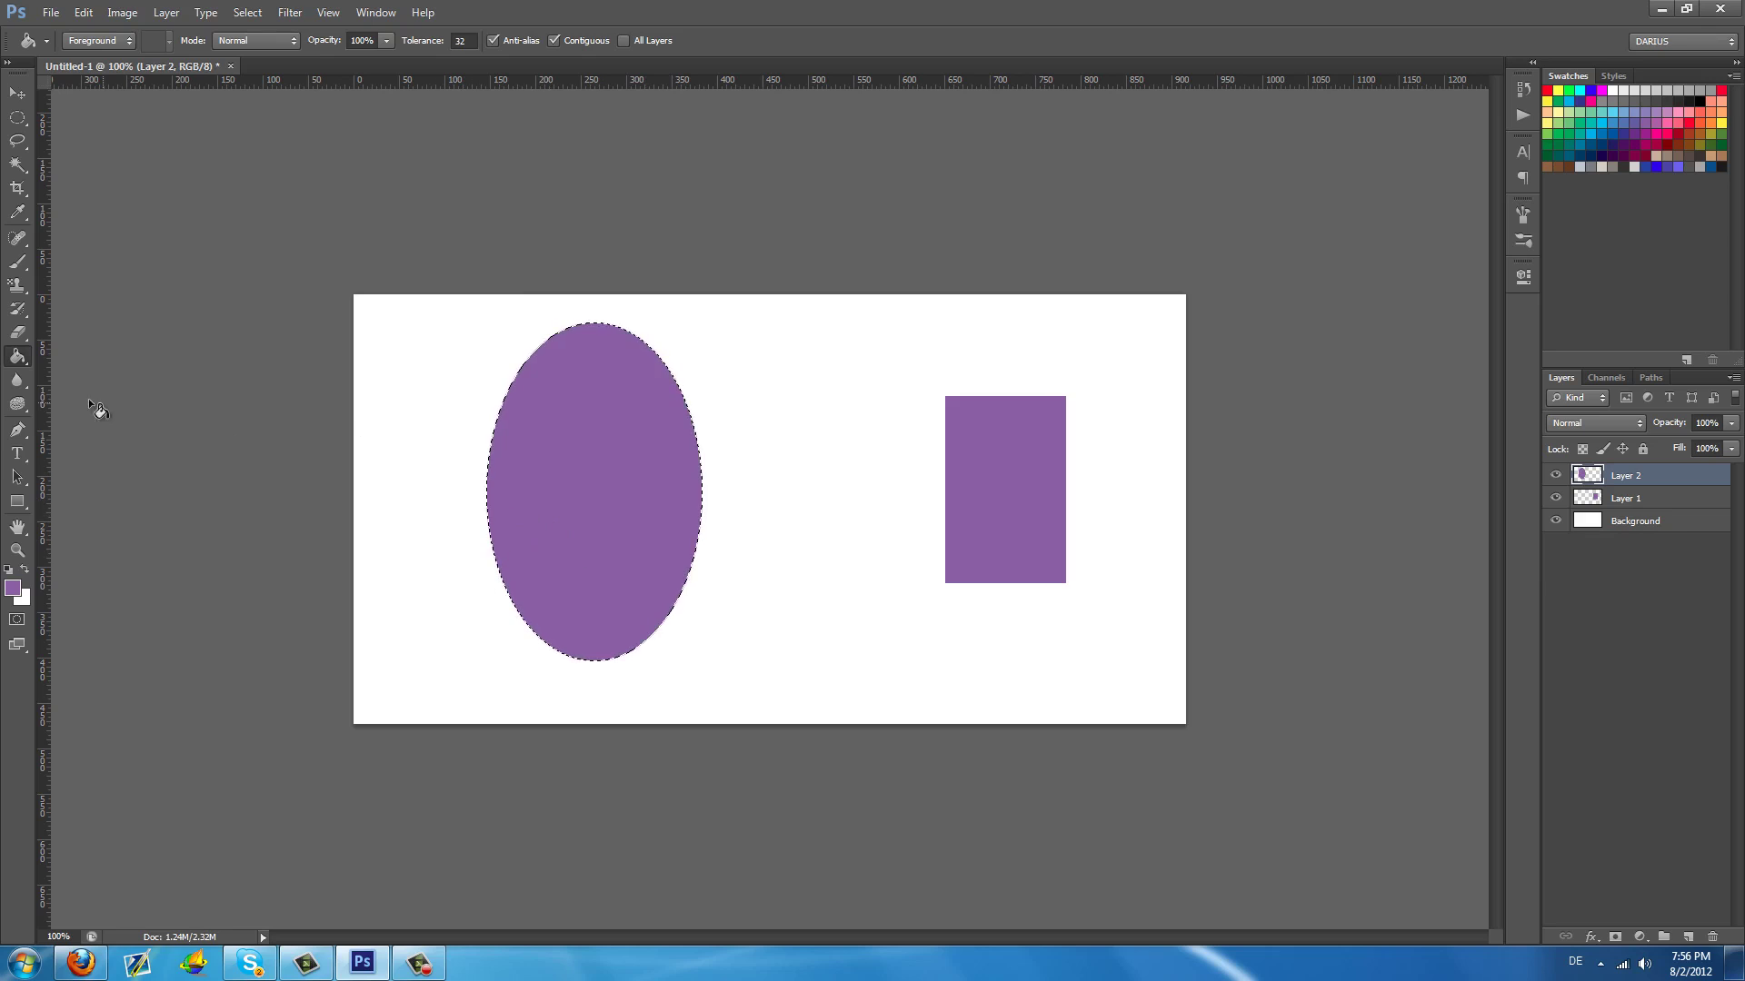
Deselect, then select a smaller ellipse over the egg's upper part
click(17, 117)
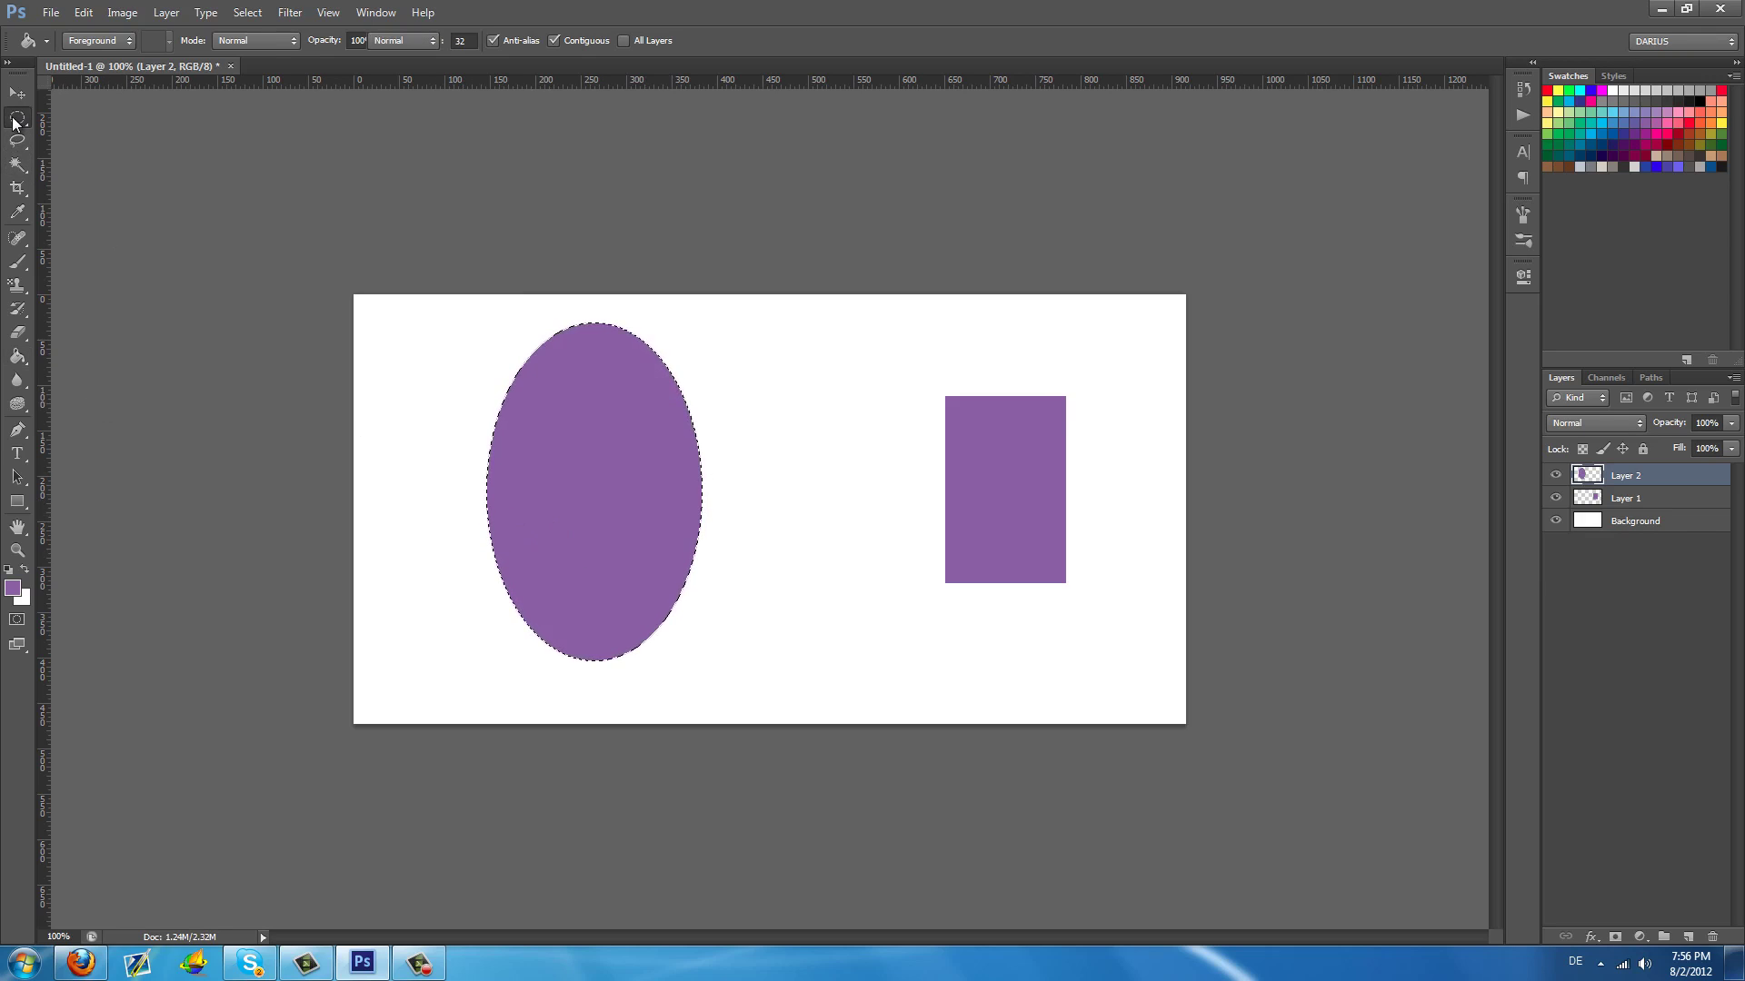
key(ctrl+d)
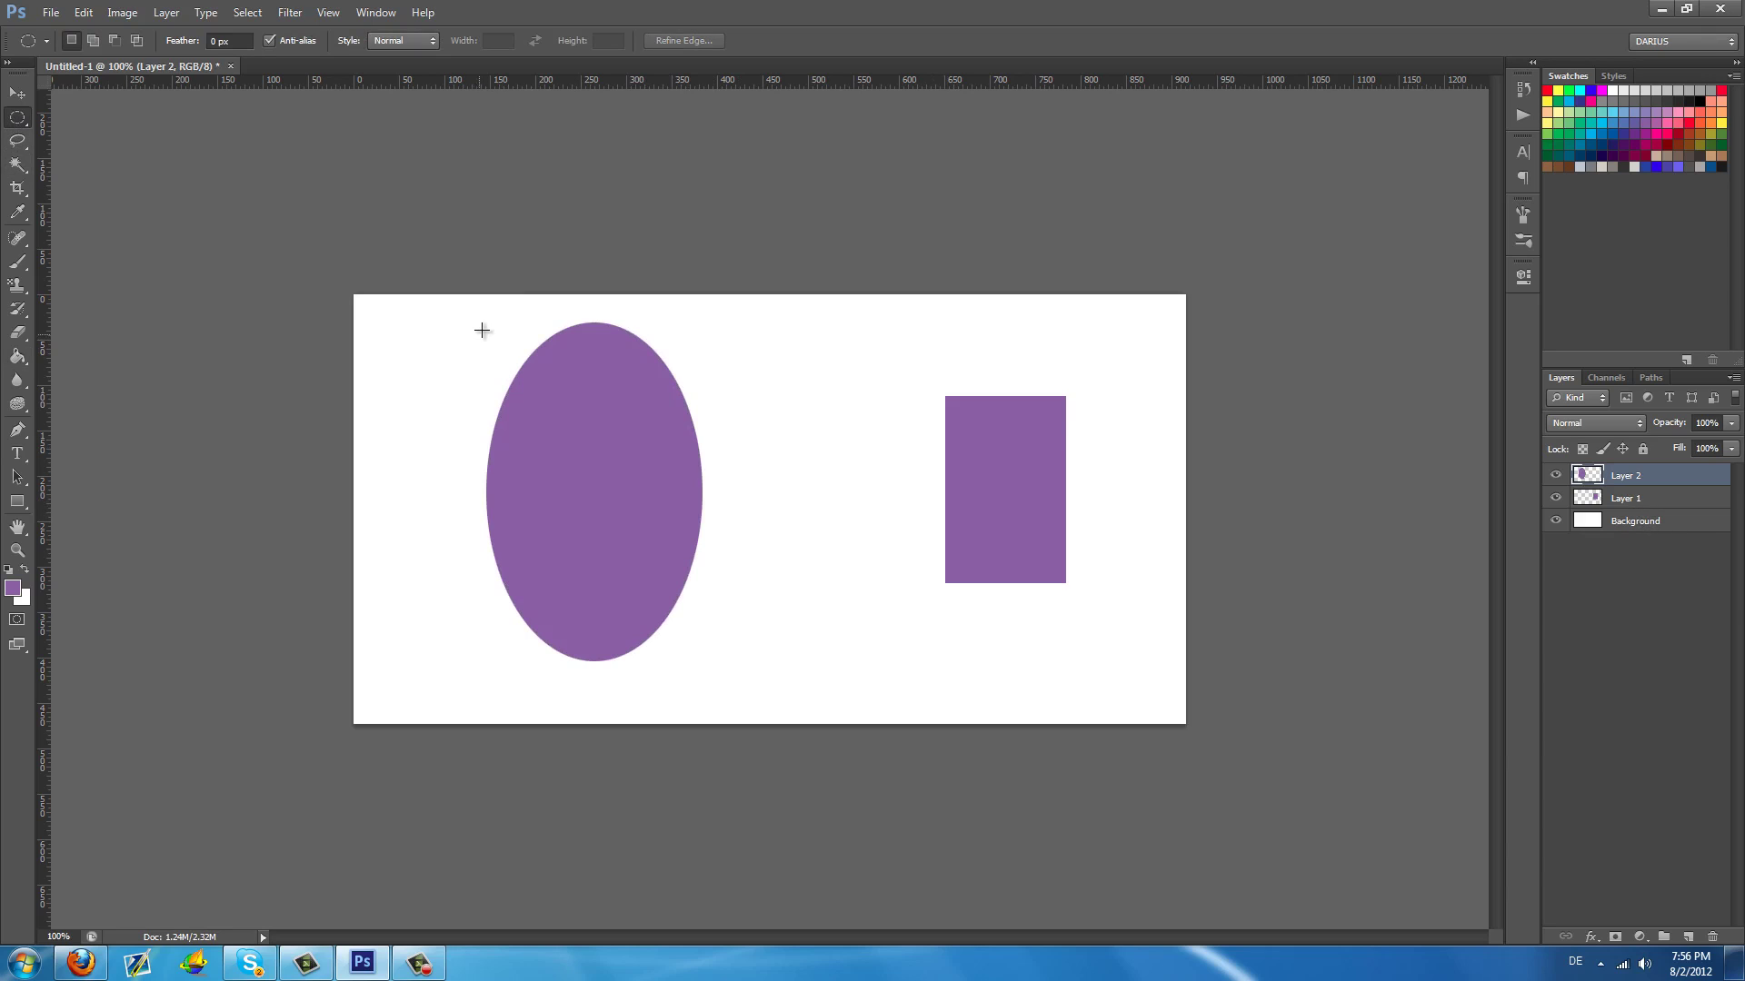
drag(491, 323, 707, 570)
Set the Brush tool to 0% hardness
click(19, 264)
click(91, 41)
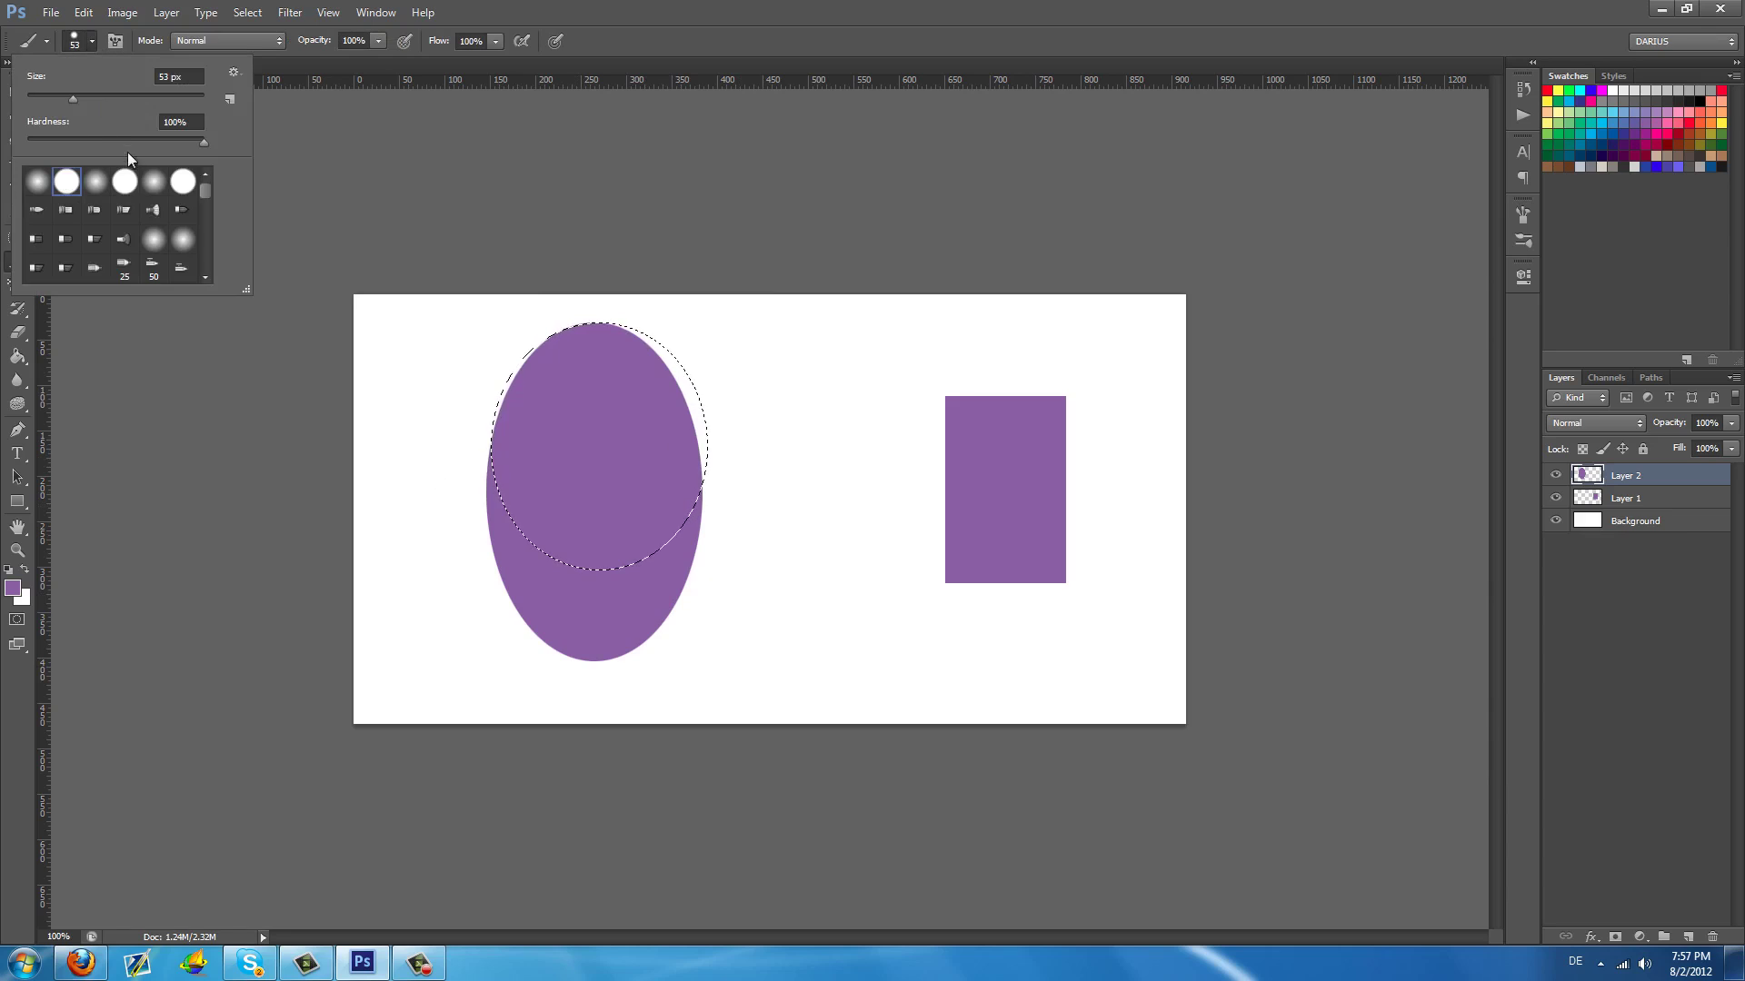
mouse_move(152, 140)
mouse_down()
mouse_move(24, 136)
mouse_move(109, 89)
mouse_up()
click(95, 41)
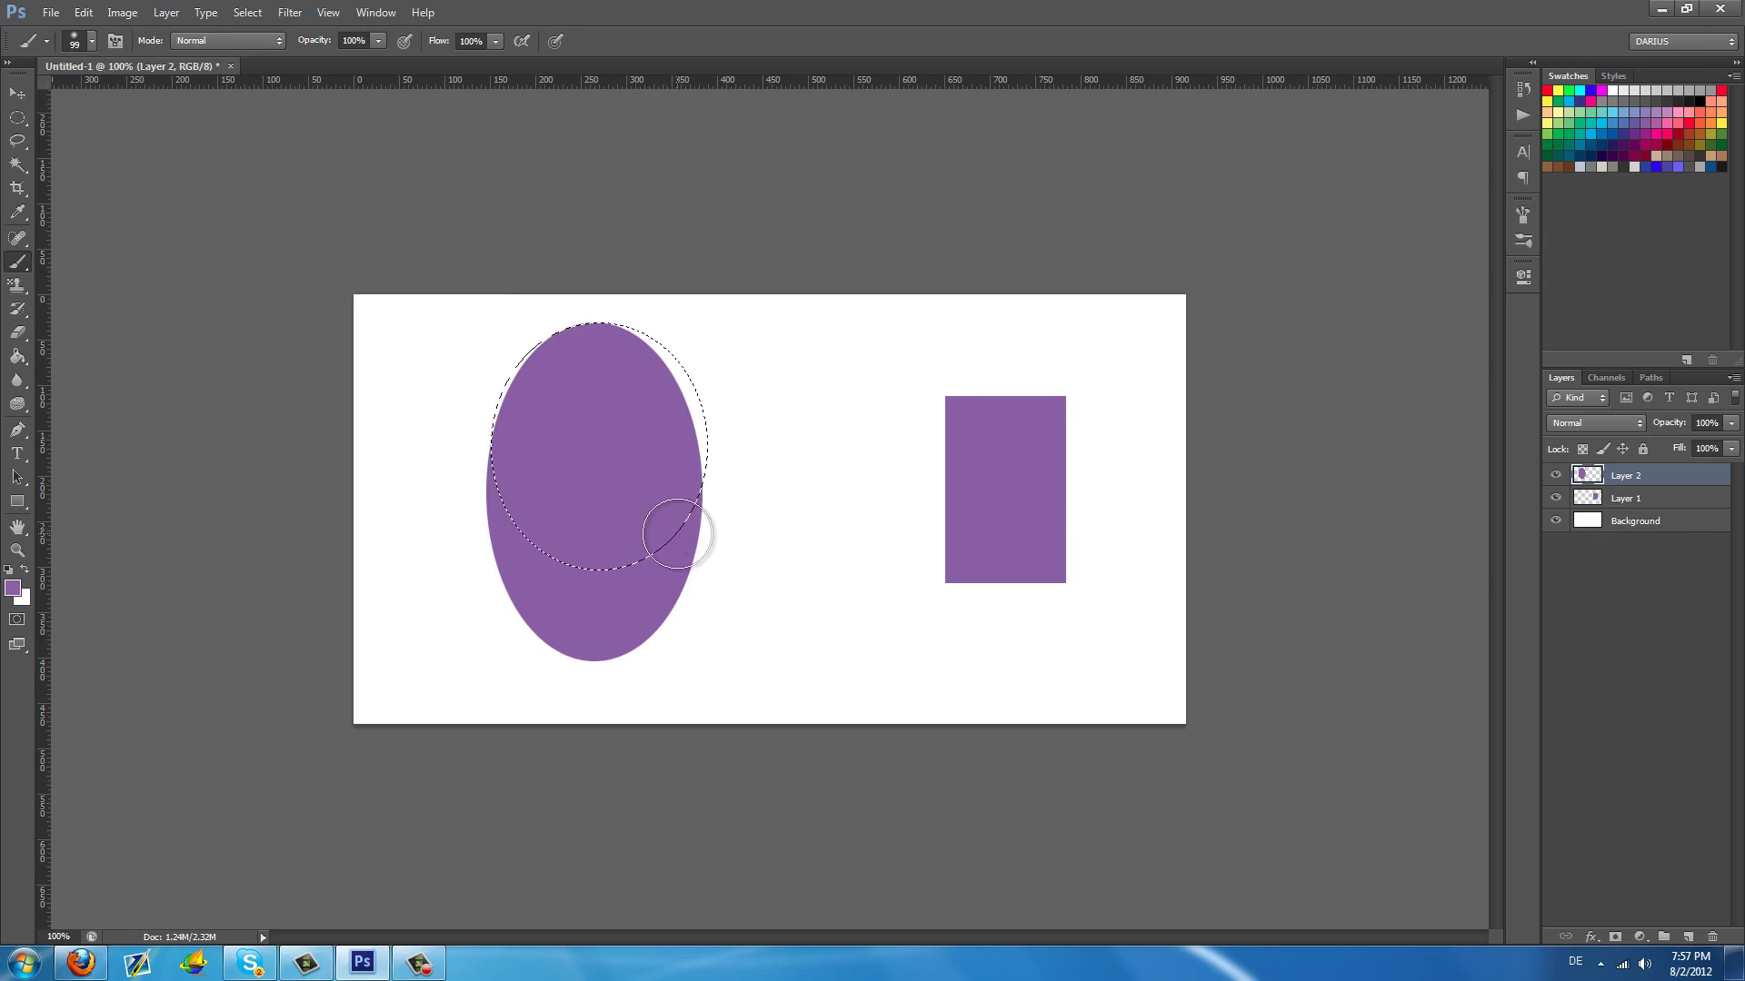
Paint black shading along the lower-right and left edges inside the selection, then deselect
click(1698, 101)
mouse_move(669, 450)
mouse_down()
mouse_move(668, 513)
mouse_move(766, 555)
mouse_move(718, 583)
mouse_move(750, 511)
mouse_move(663, 608)
mouse_move(747, 536)
mouse_move(670, 633)
mouse_move(709, 604)
mouse_move(605, 631)
mouse_move(673, 617)
mouse_move(546, 625)
mouse_move(559, 616)
mouse_move(490, 597)
mouse_up()
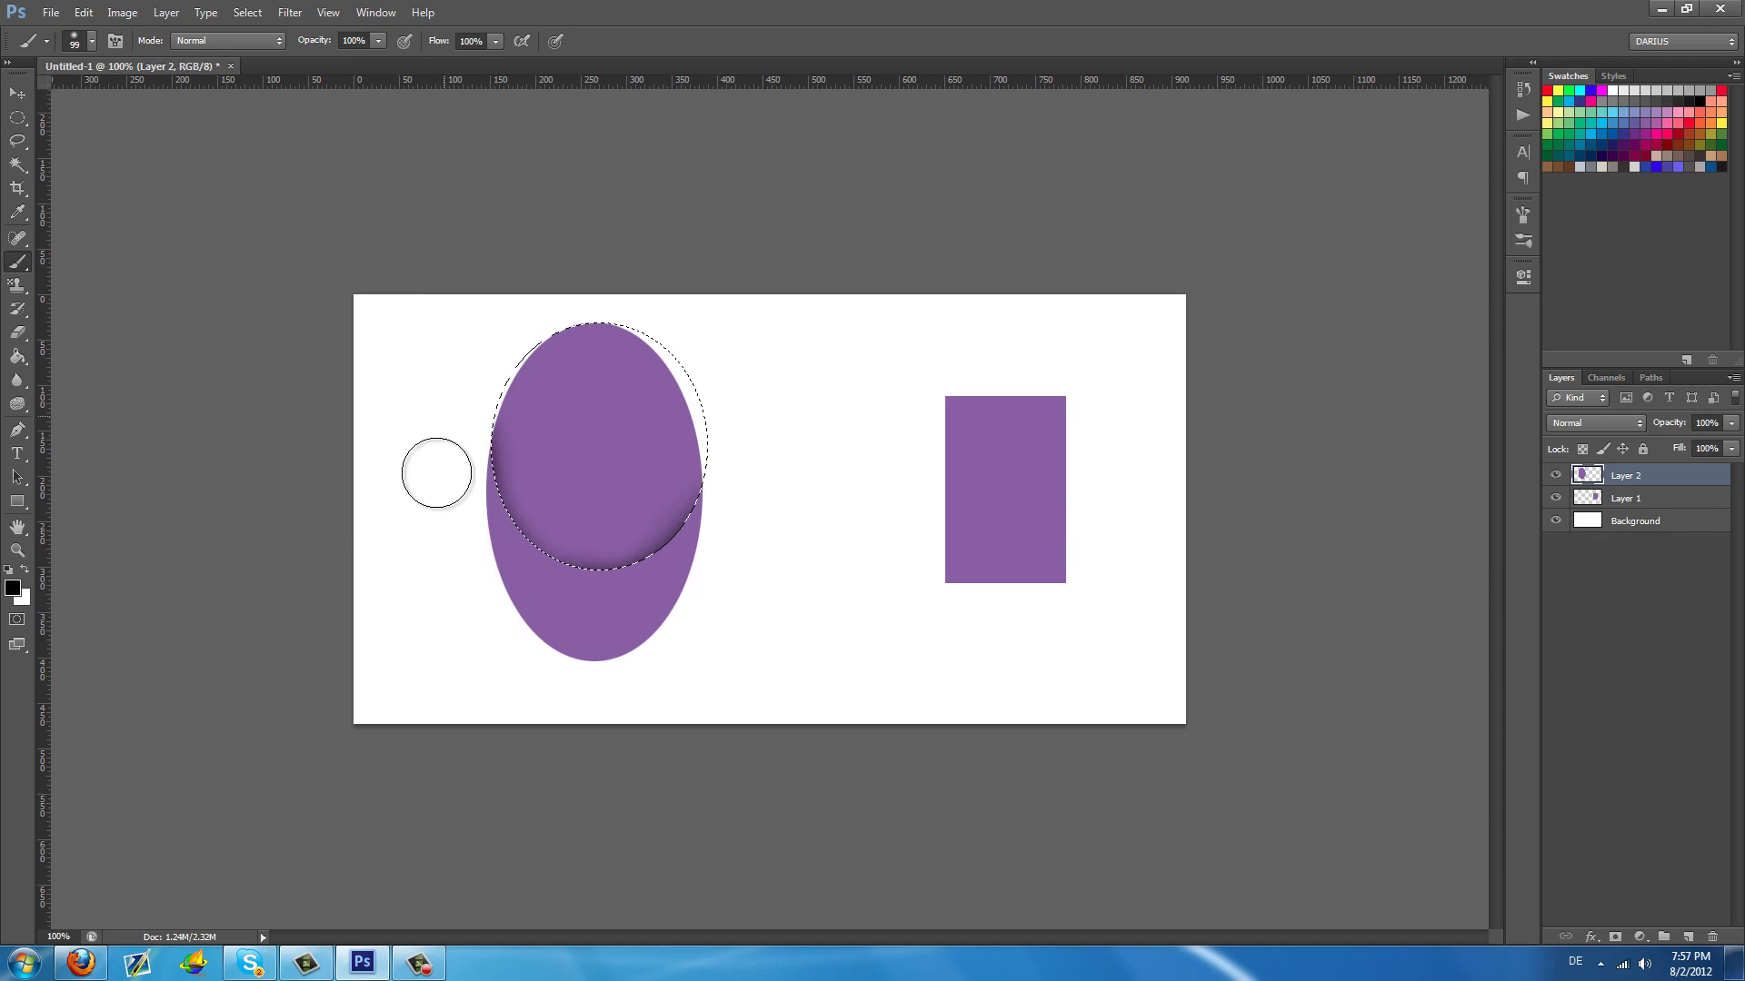
drag(444, 639, 584, 390)
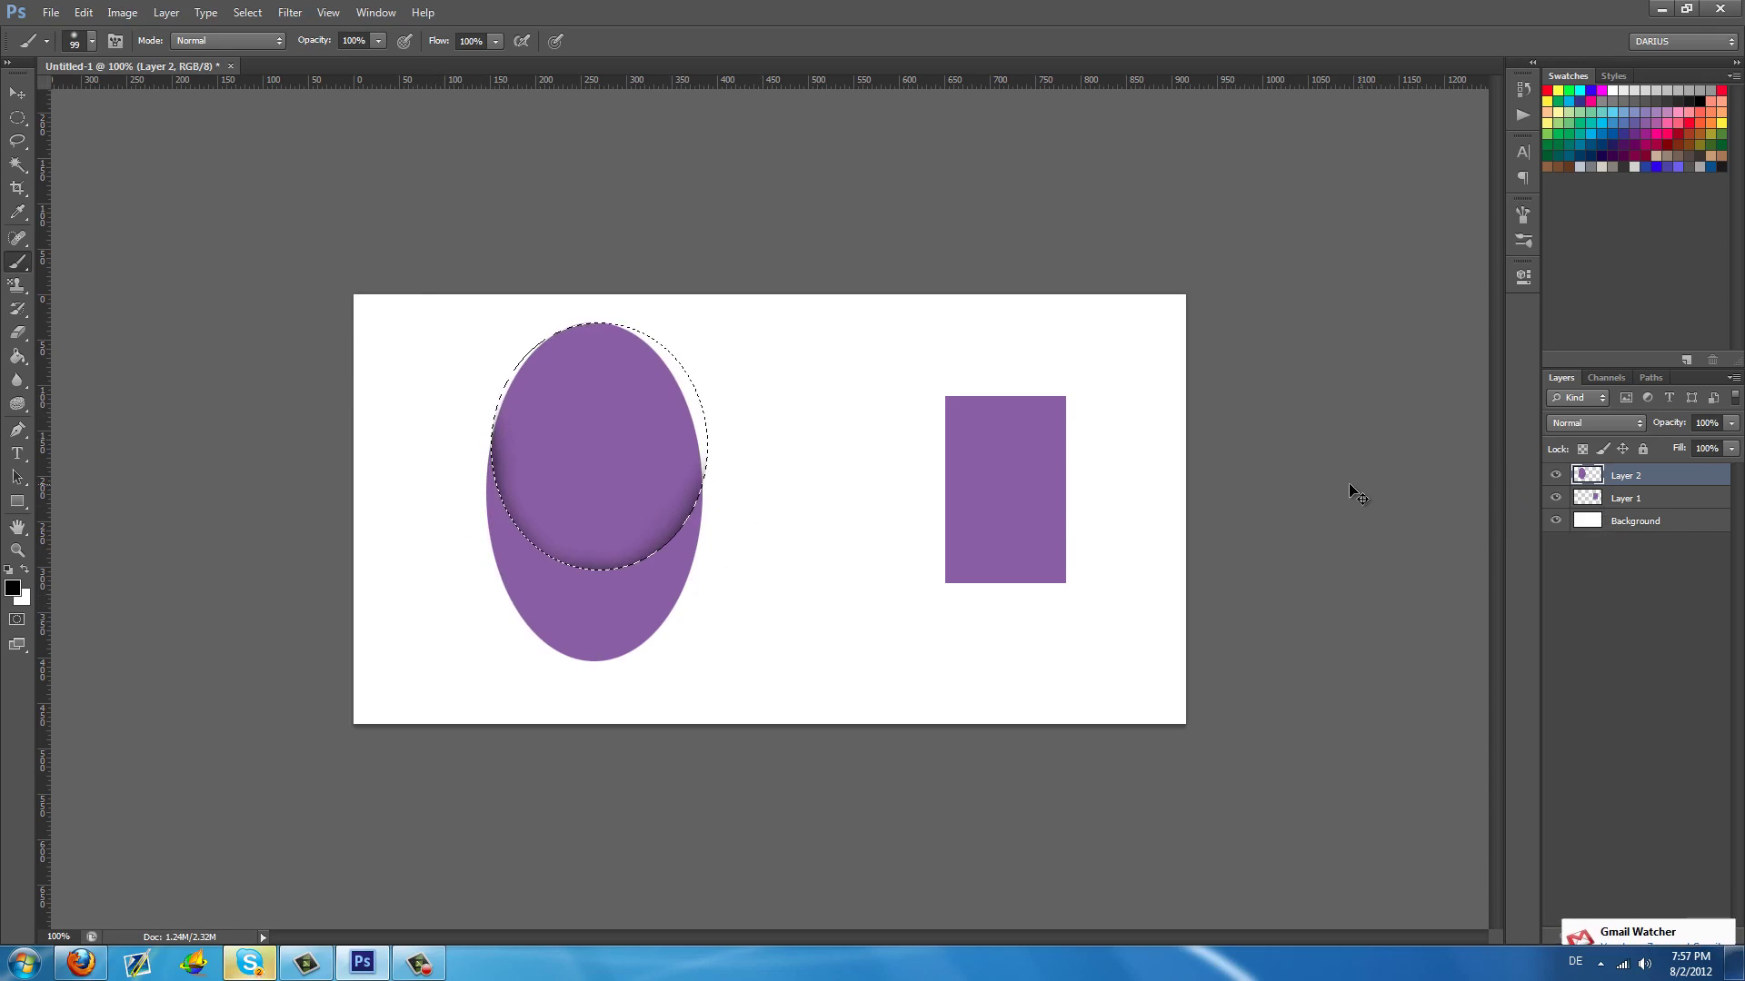
key(ctrl+d)
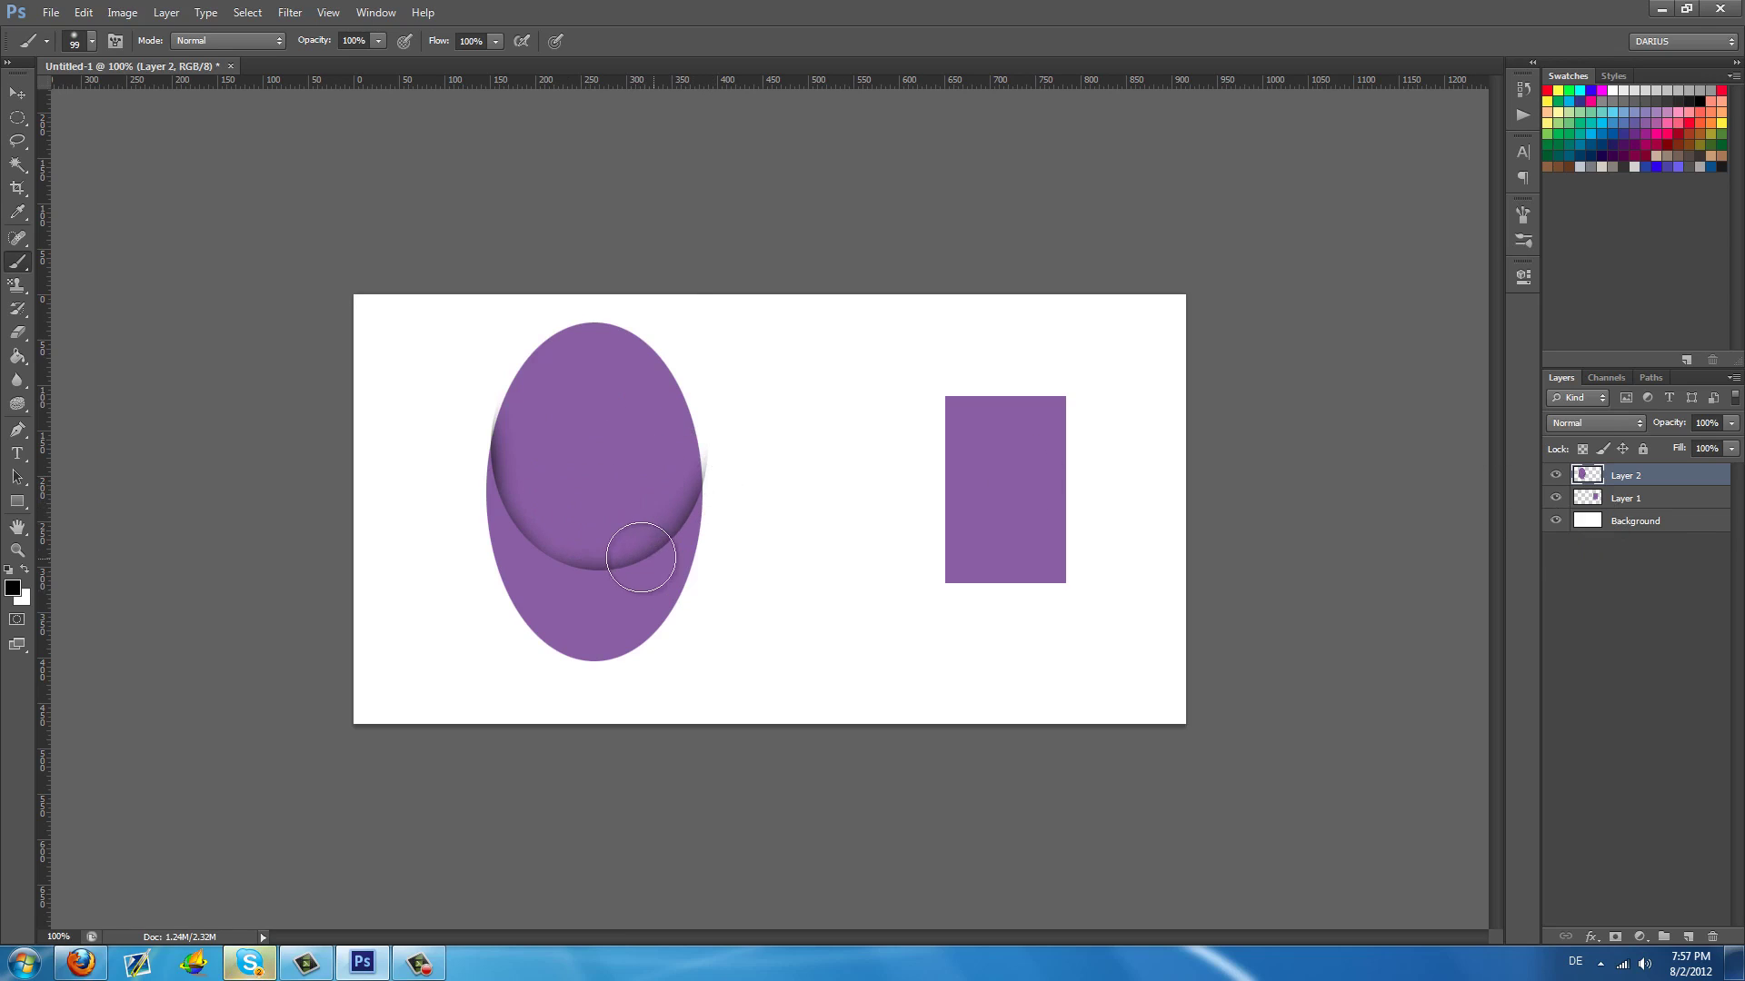
Select an ellipse over the top of the egg
click(17, 117)
drag(485, 320, 707, 456)
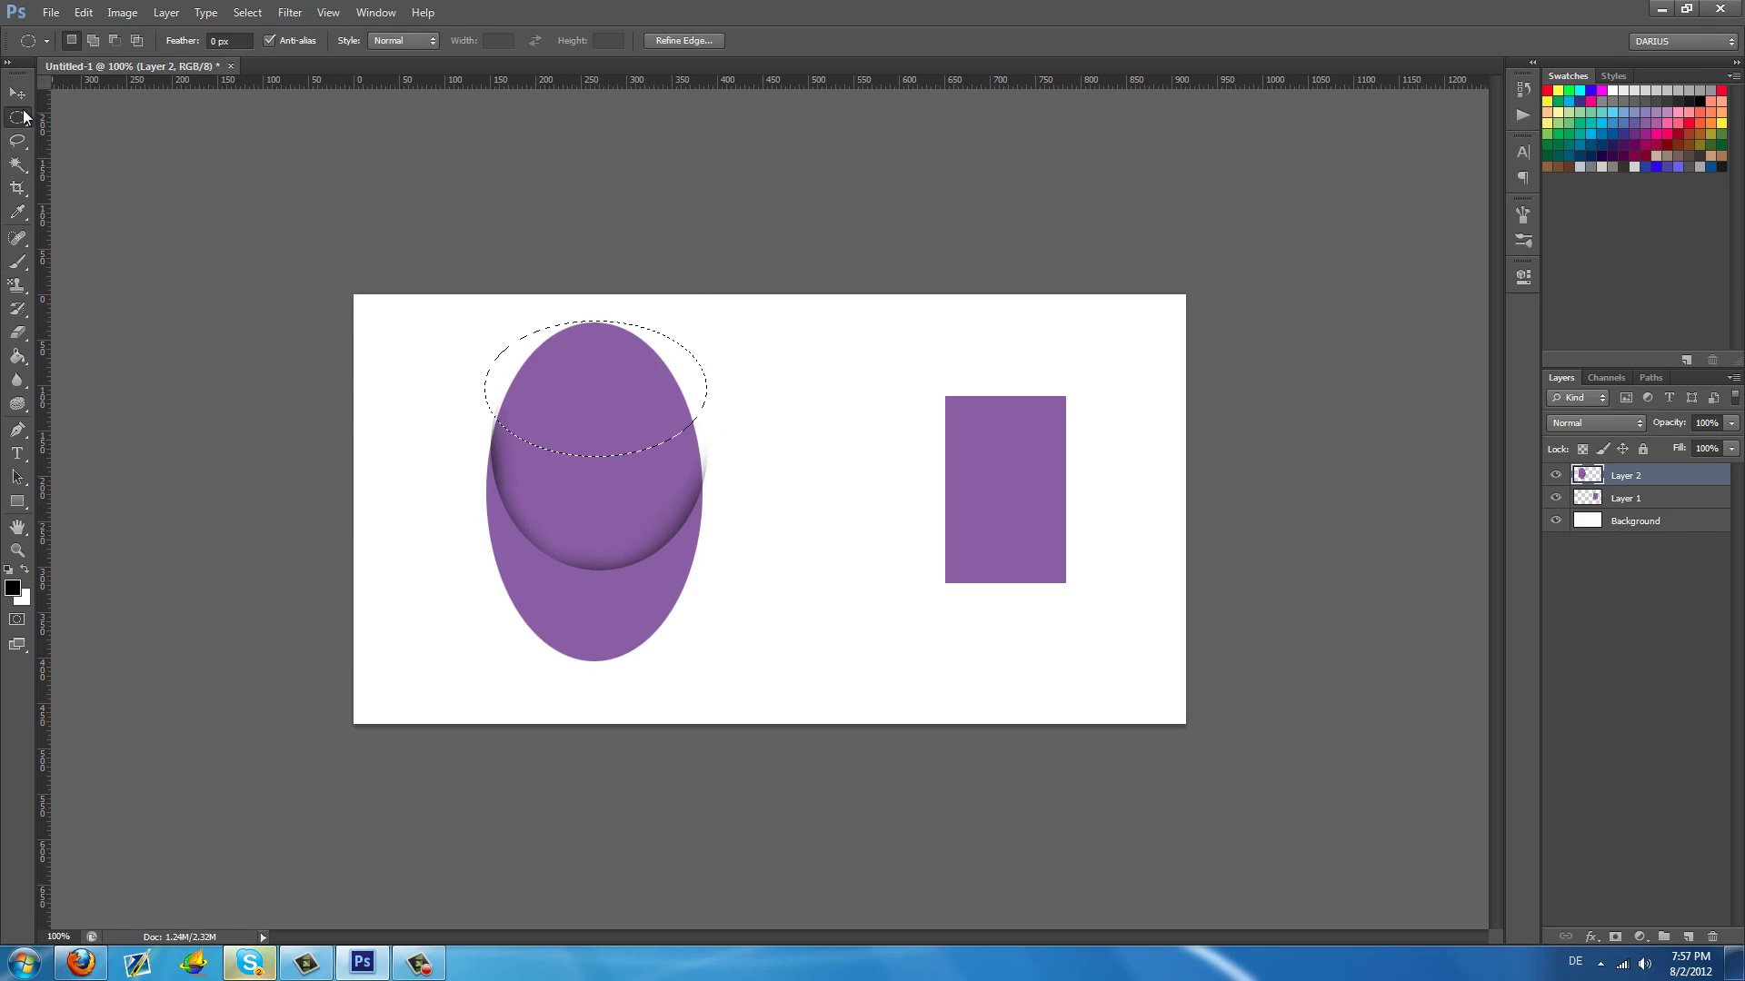
right_click(17, 118)
click(1658, 481)
Brush a lighter dark shadow along the selection's lower edge, then deselect
click(11, 265)
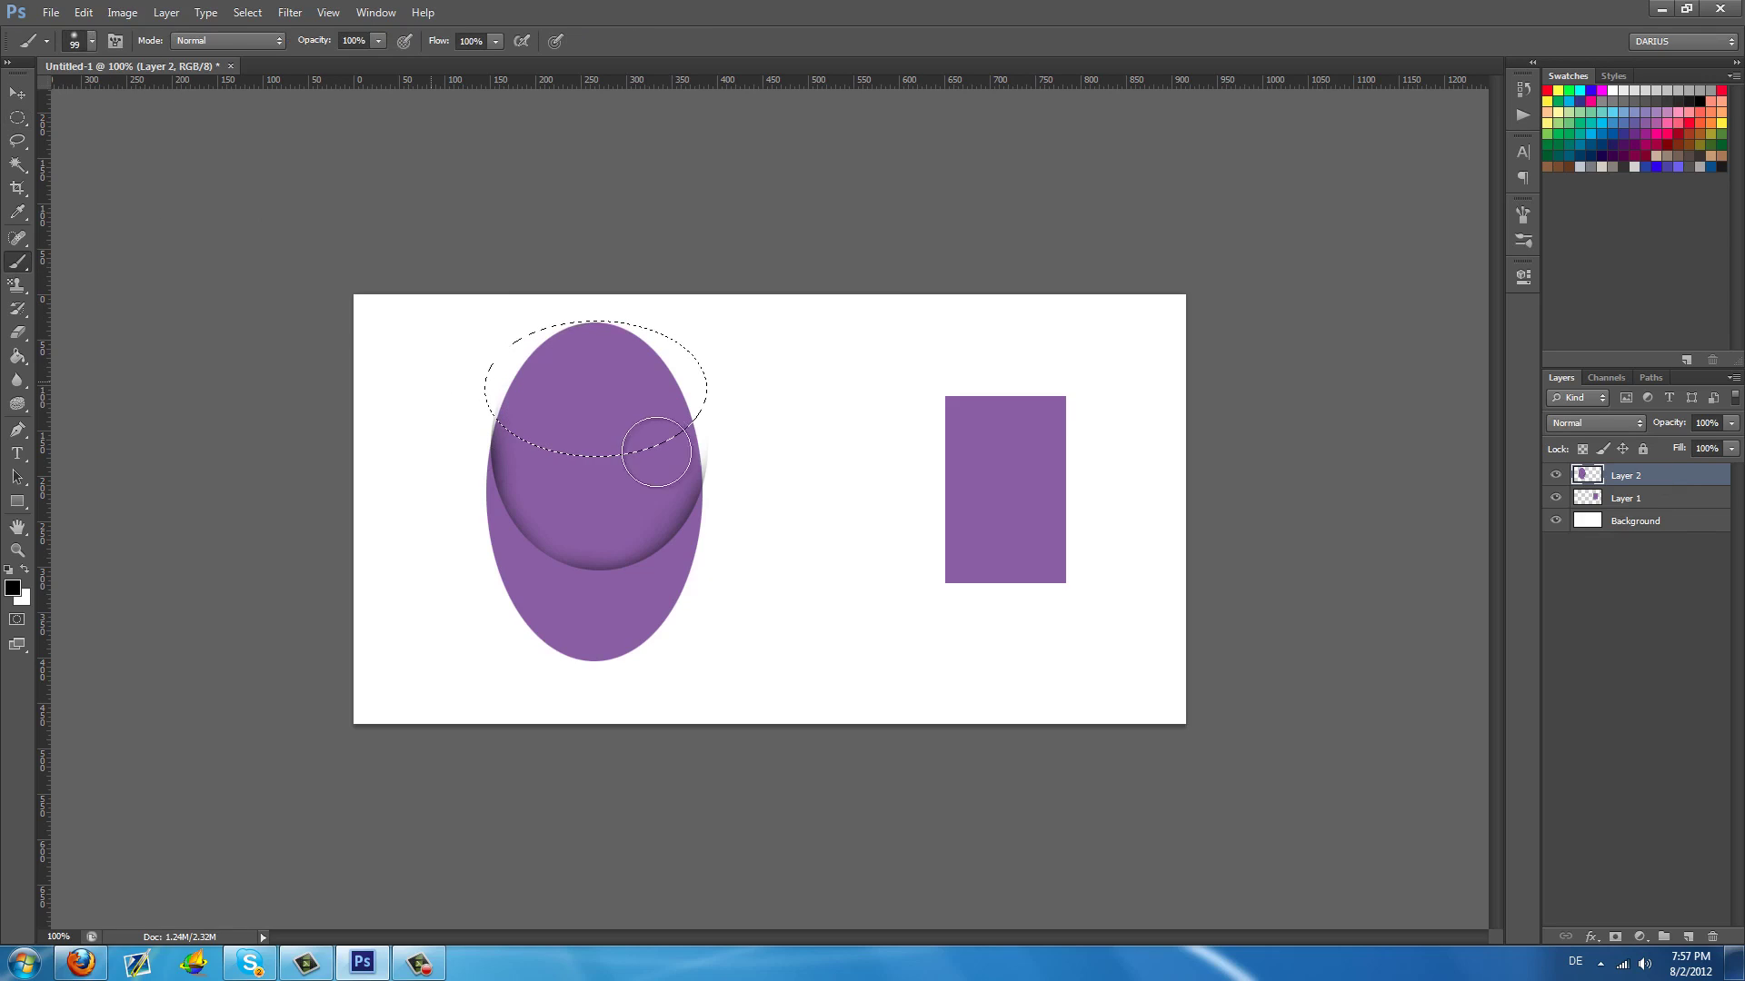
mouse_move(721, 481)
mouse_down()
mouse_move(451, 497)
mouse_move(400, 464)
mouse_move(568, 493)
mouse_move(474, 469)
mouse_up()
key(ctrl+z)
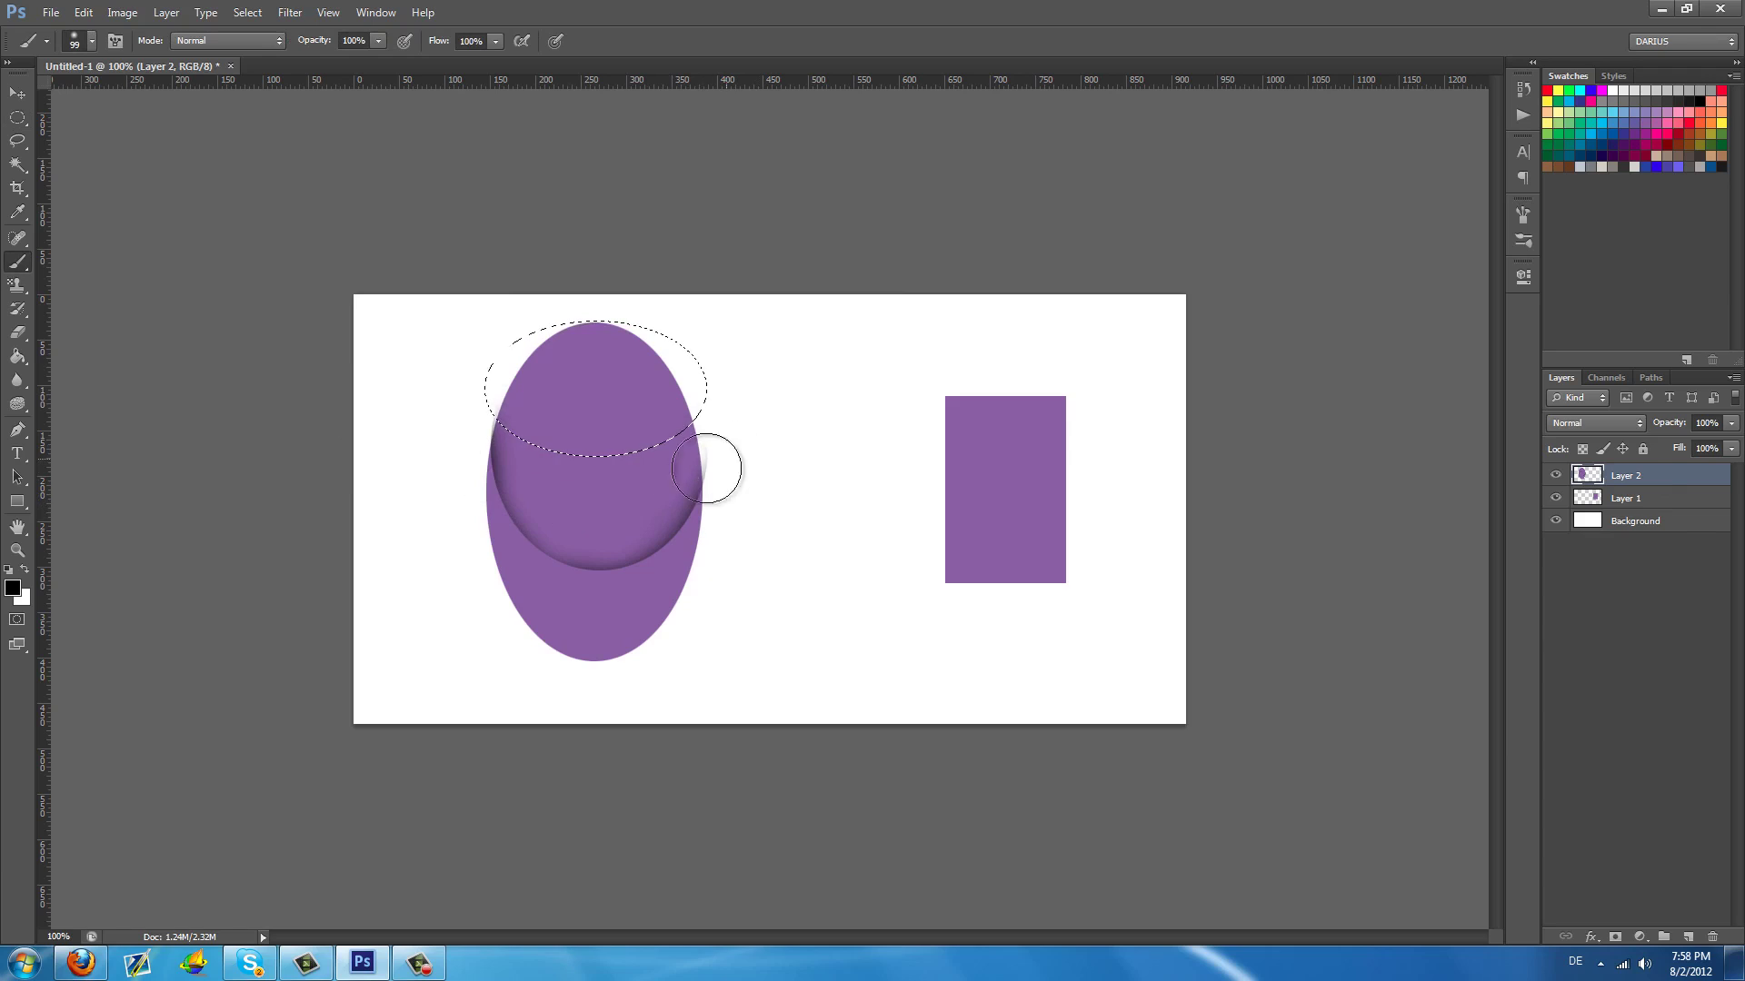
mouse_move(713, 468)
mouse_down()
mouse_move(581, 494)
mouse_move(492, 489)
mouse_move(447, 453)
mouse_up()
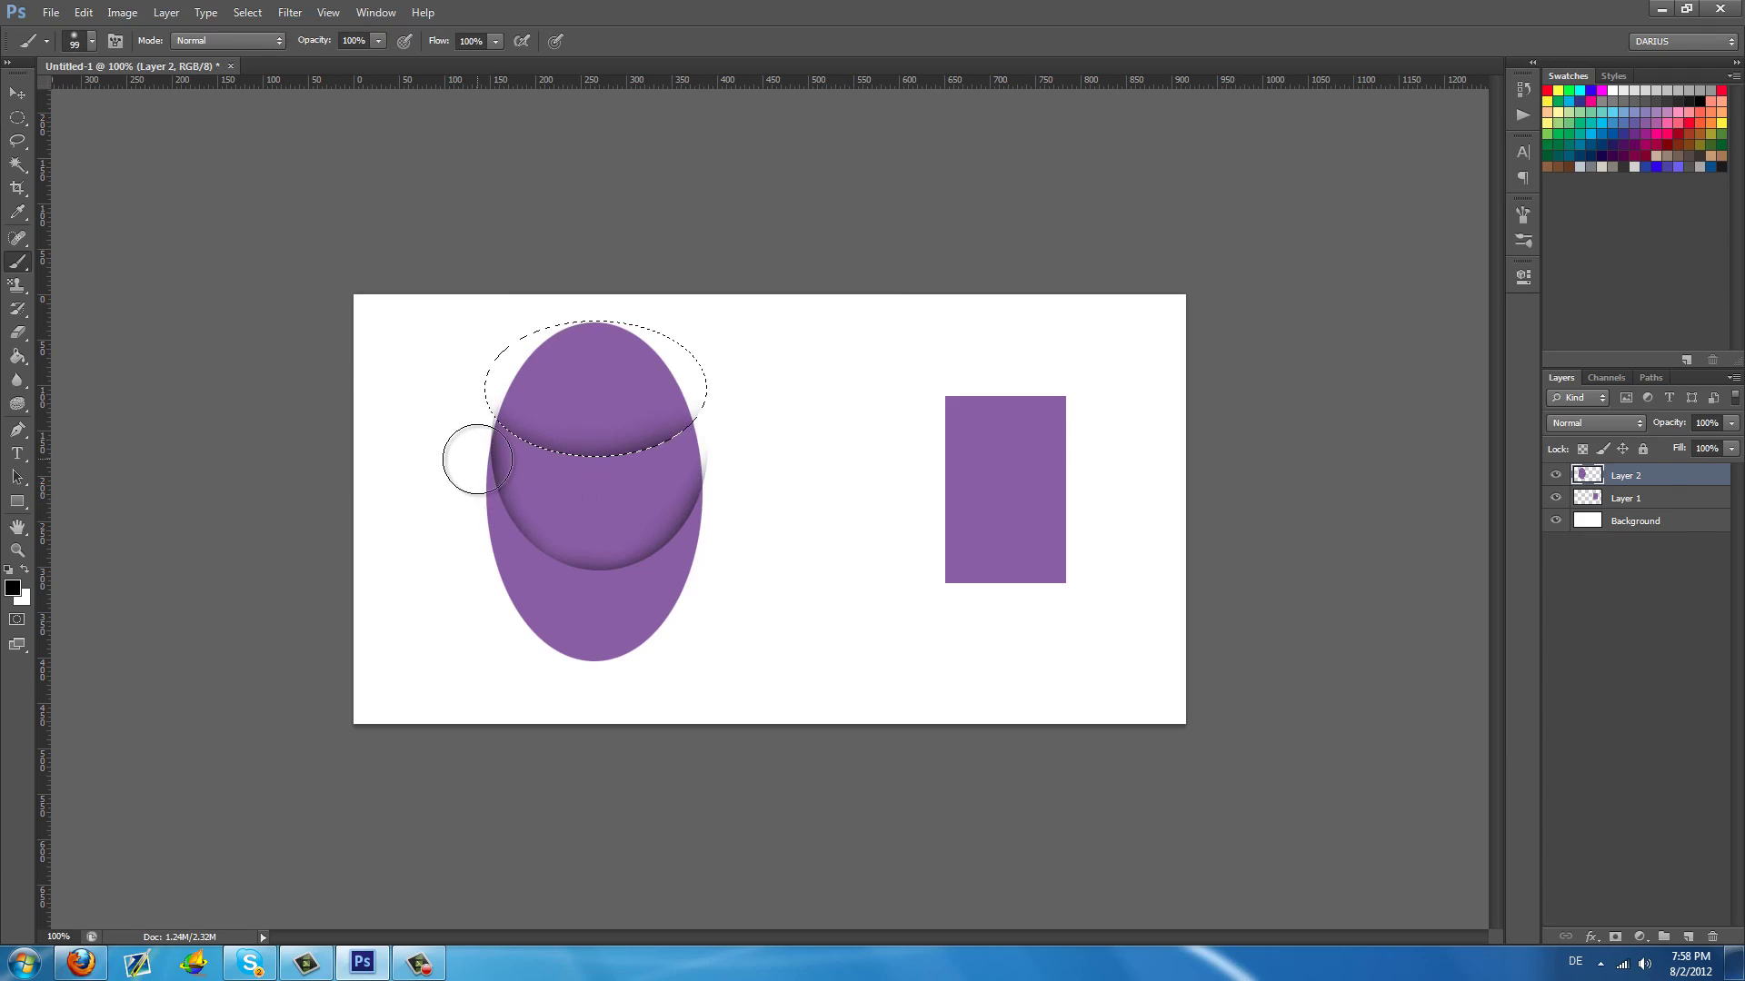
key(ctrl+d)
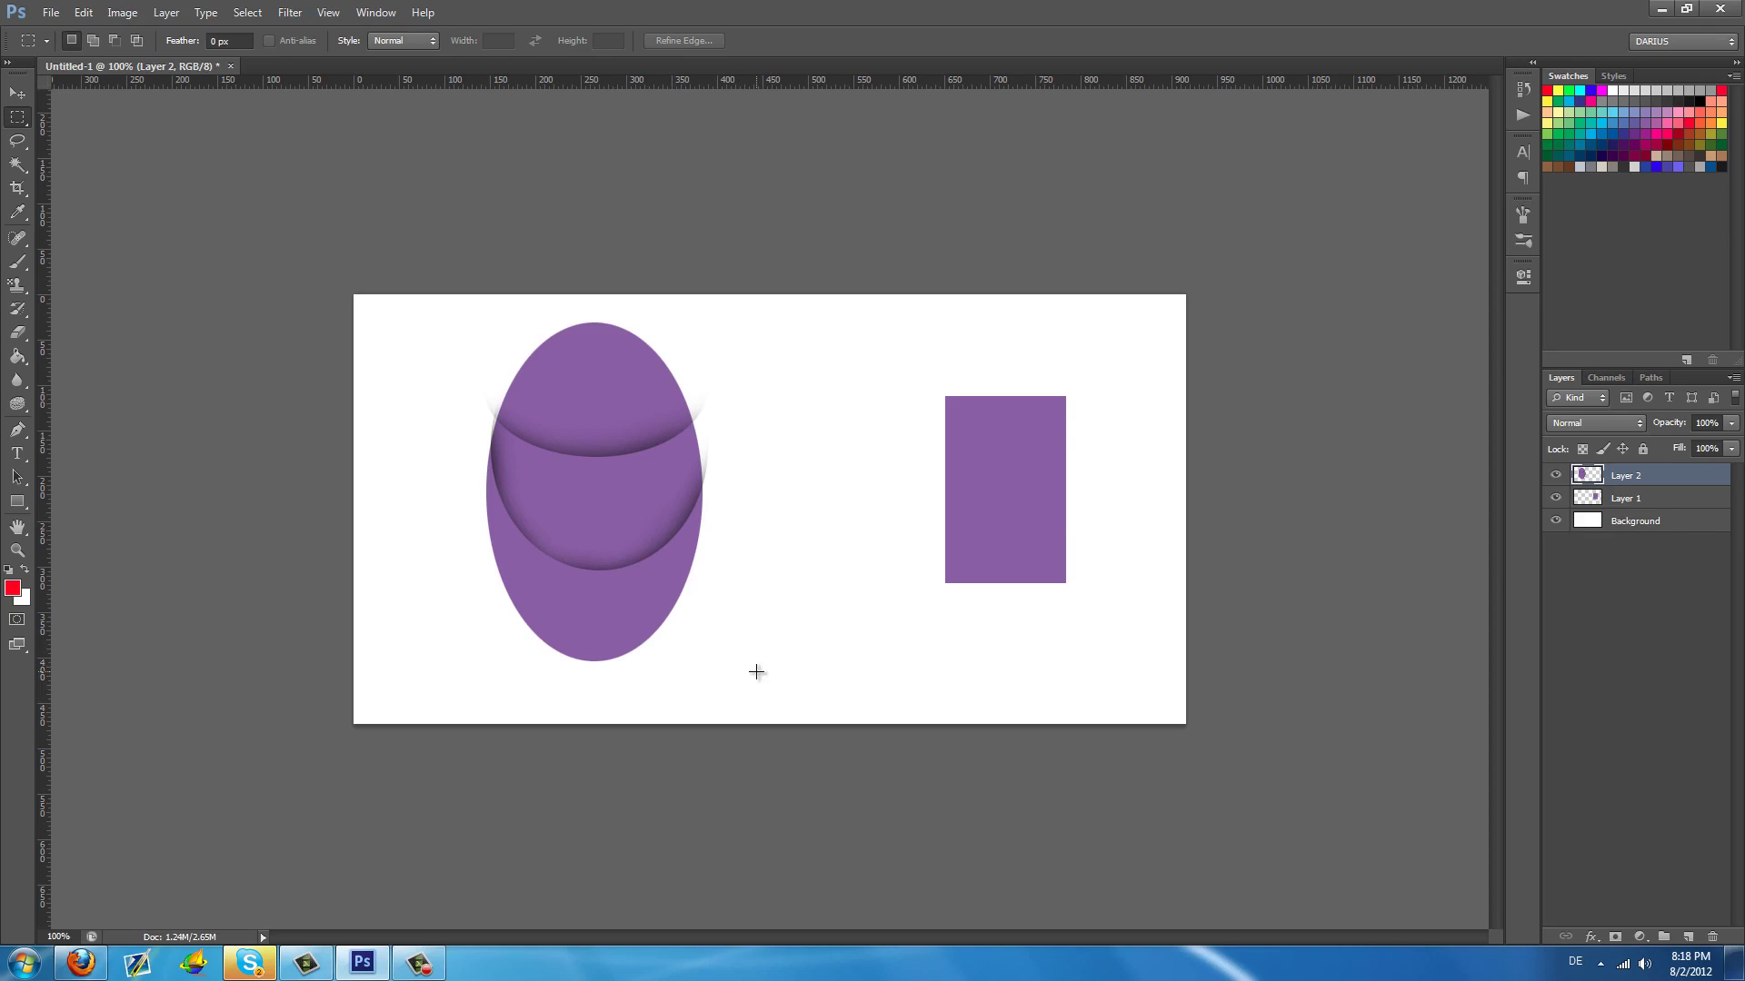
Cut the egg's lower half onto new Layer 3 via Layer Via Cut and check its visibility
drag(724, 697, 474, 532)
right_click(586, 578)
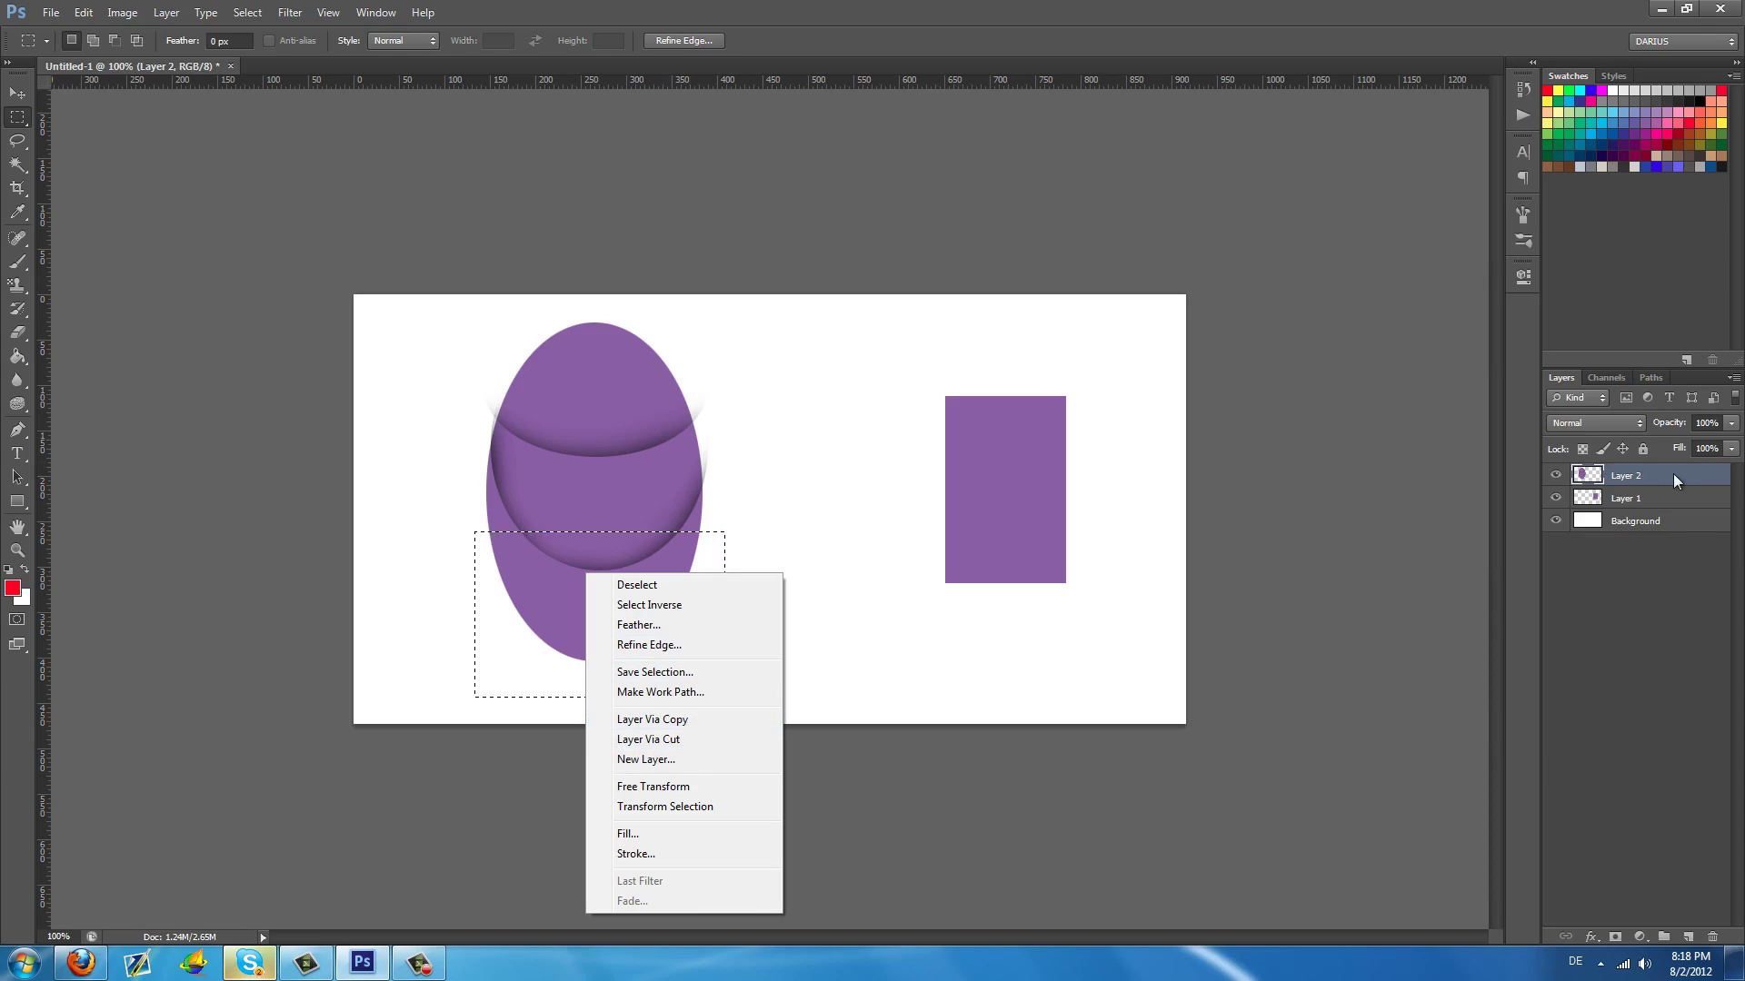
click(695, 739)
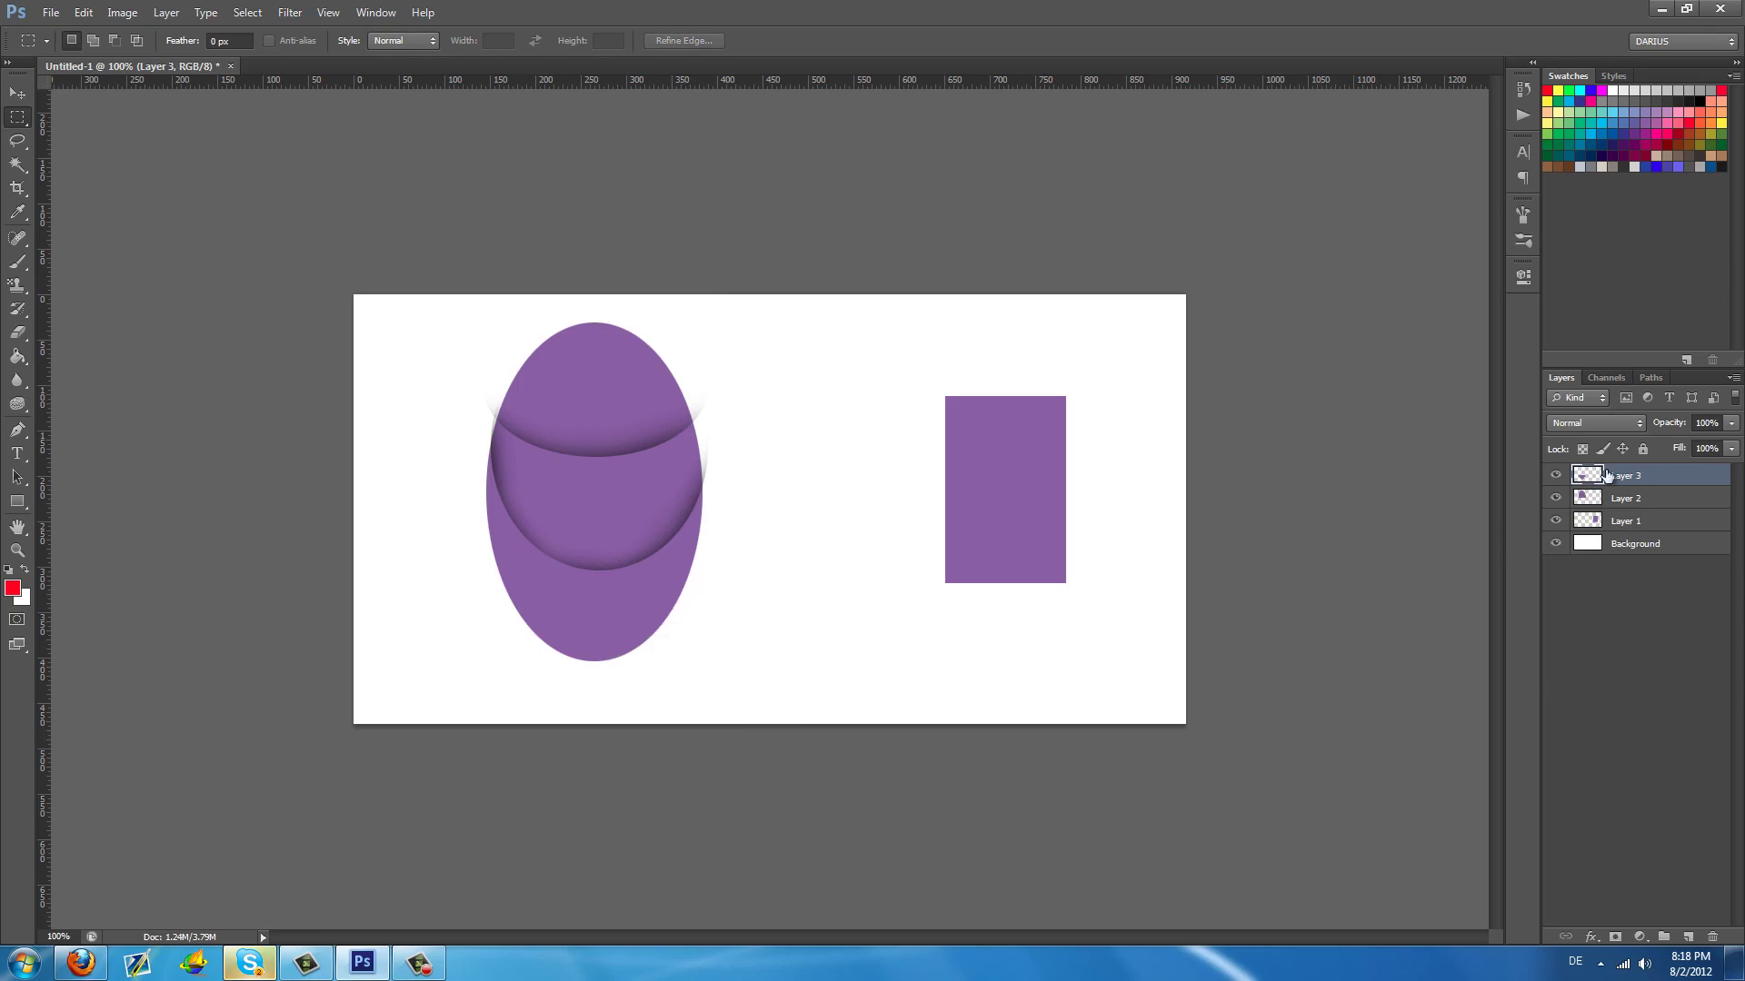
click(1555, 475)
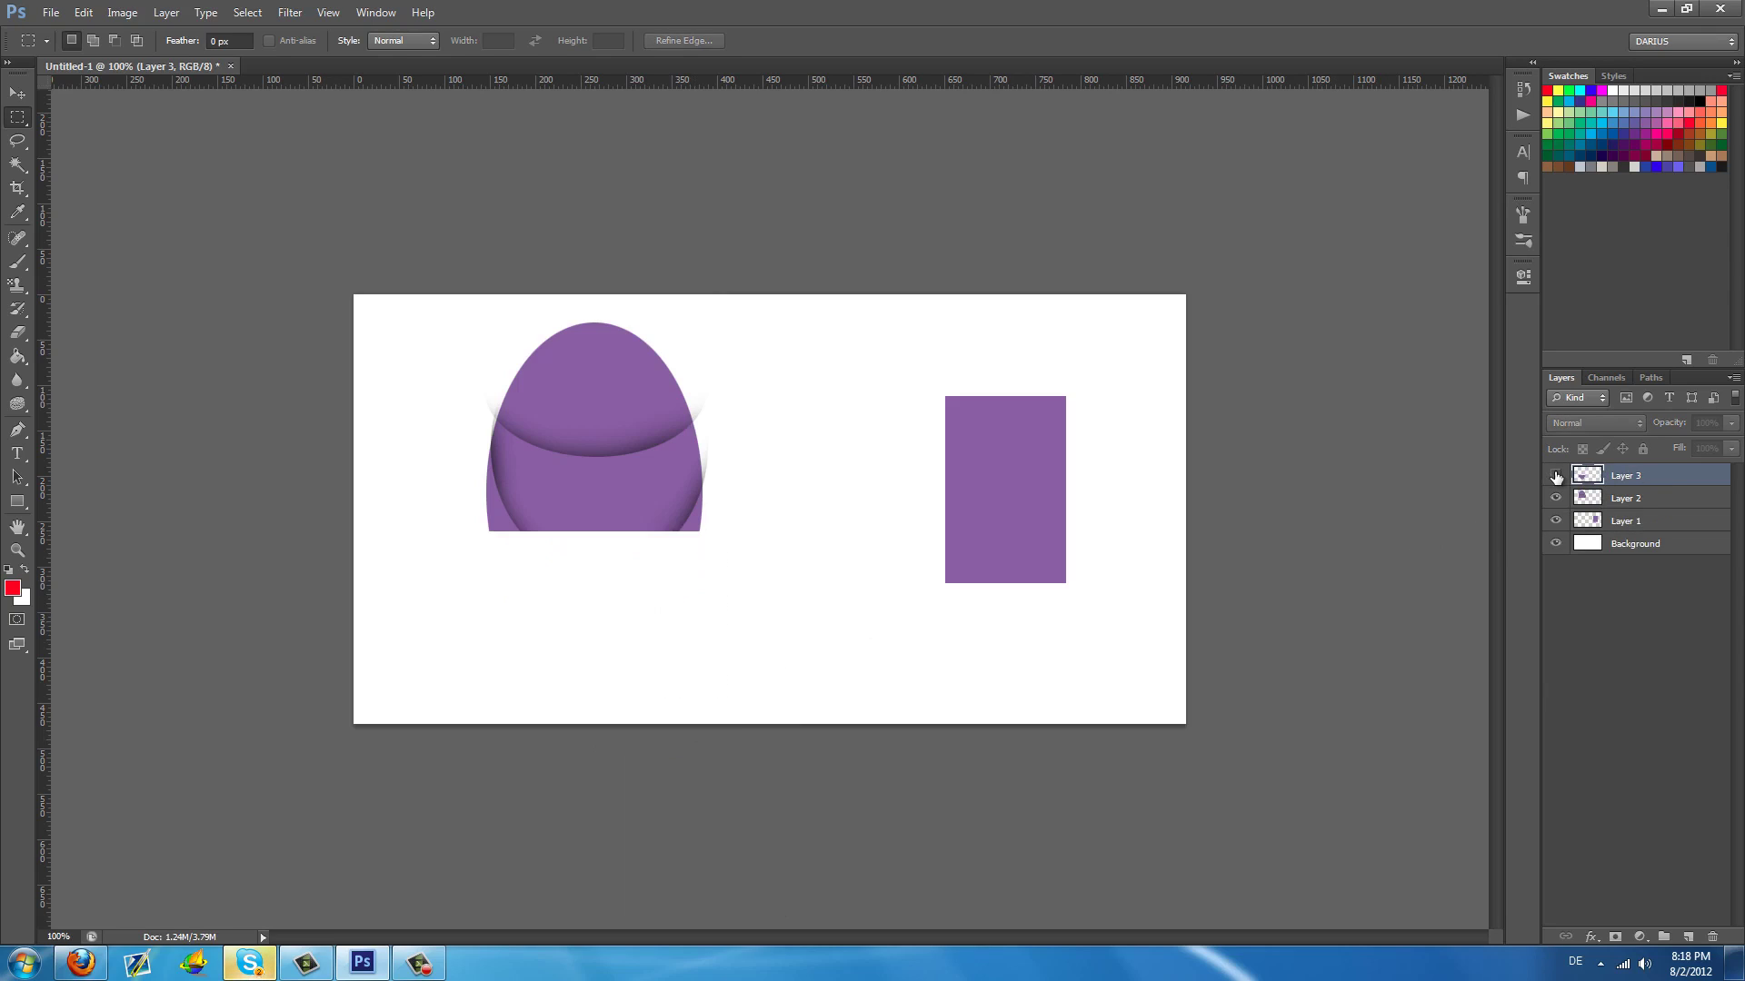
click(1555, 475)
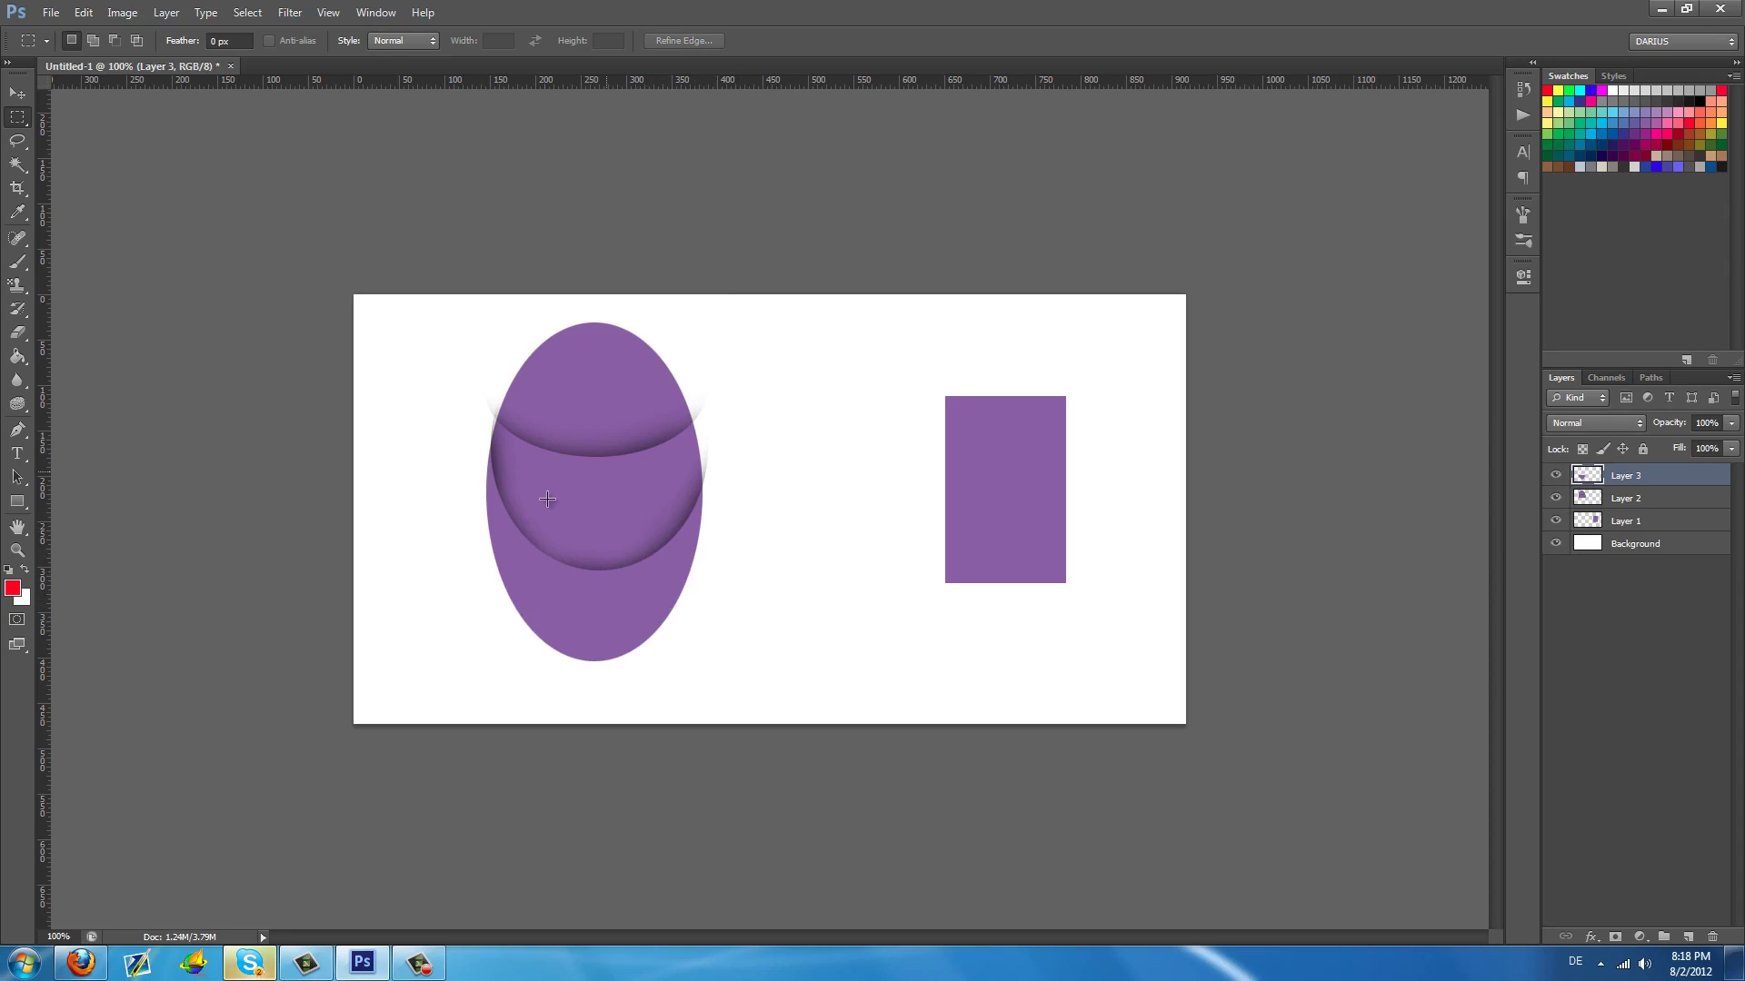
On new Layer 4, stroke a tall rectangle with 9 px red, Inside, Normal mode
click(1688, 937)
drag(735, 347, 895, 658)
right_click(805, 431)
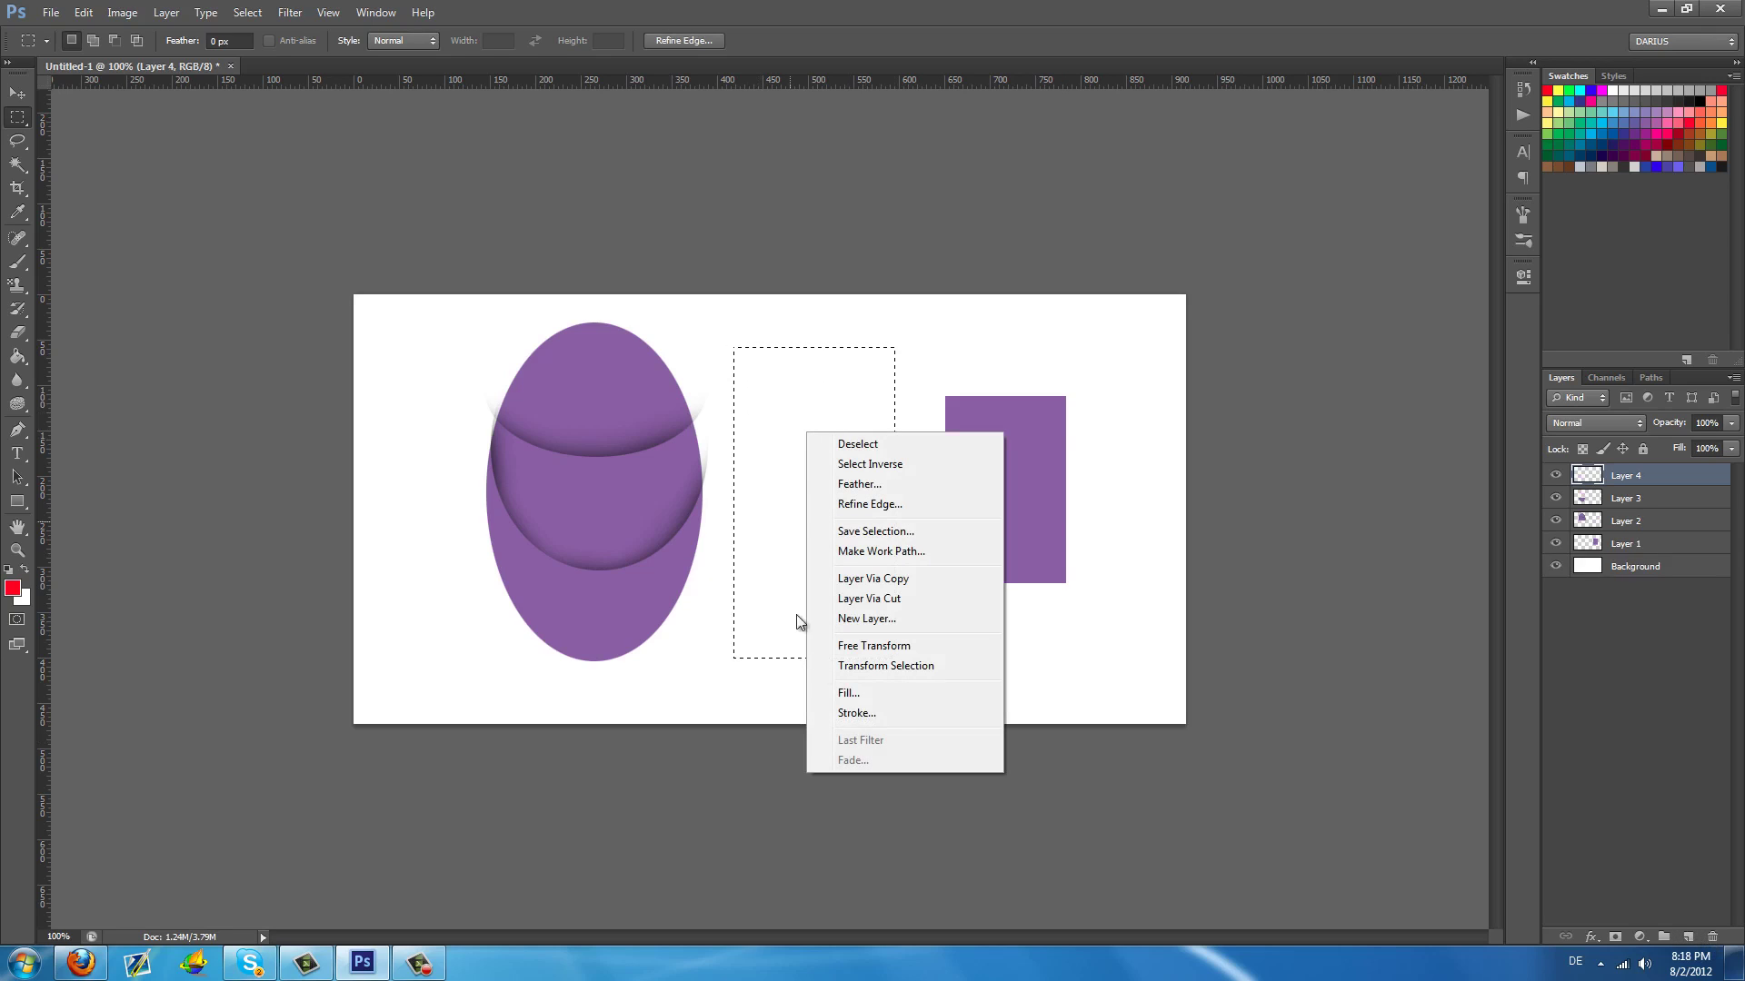
click(891, 712)
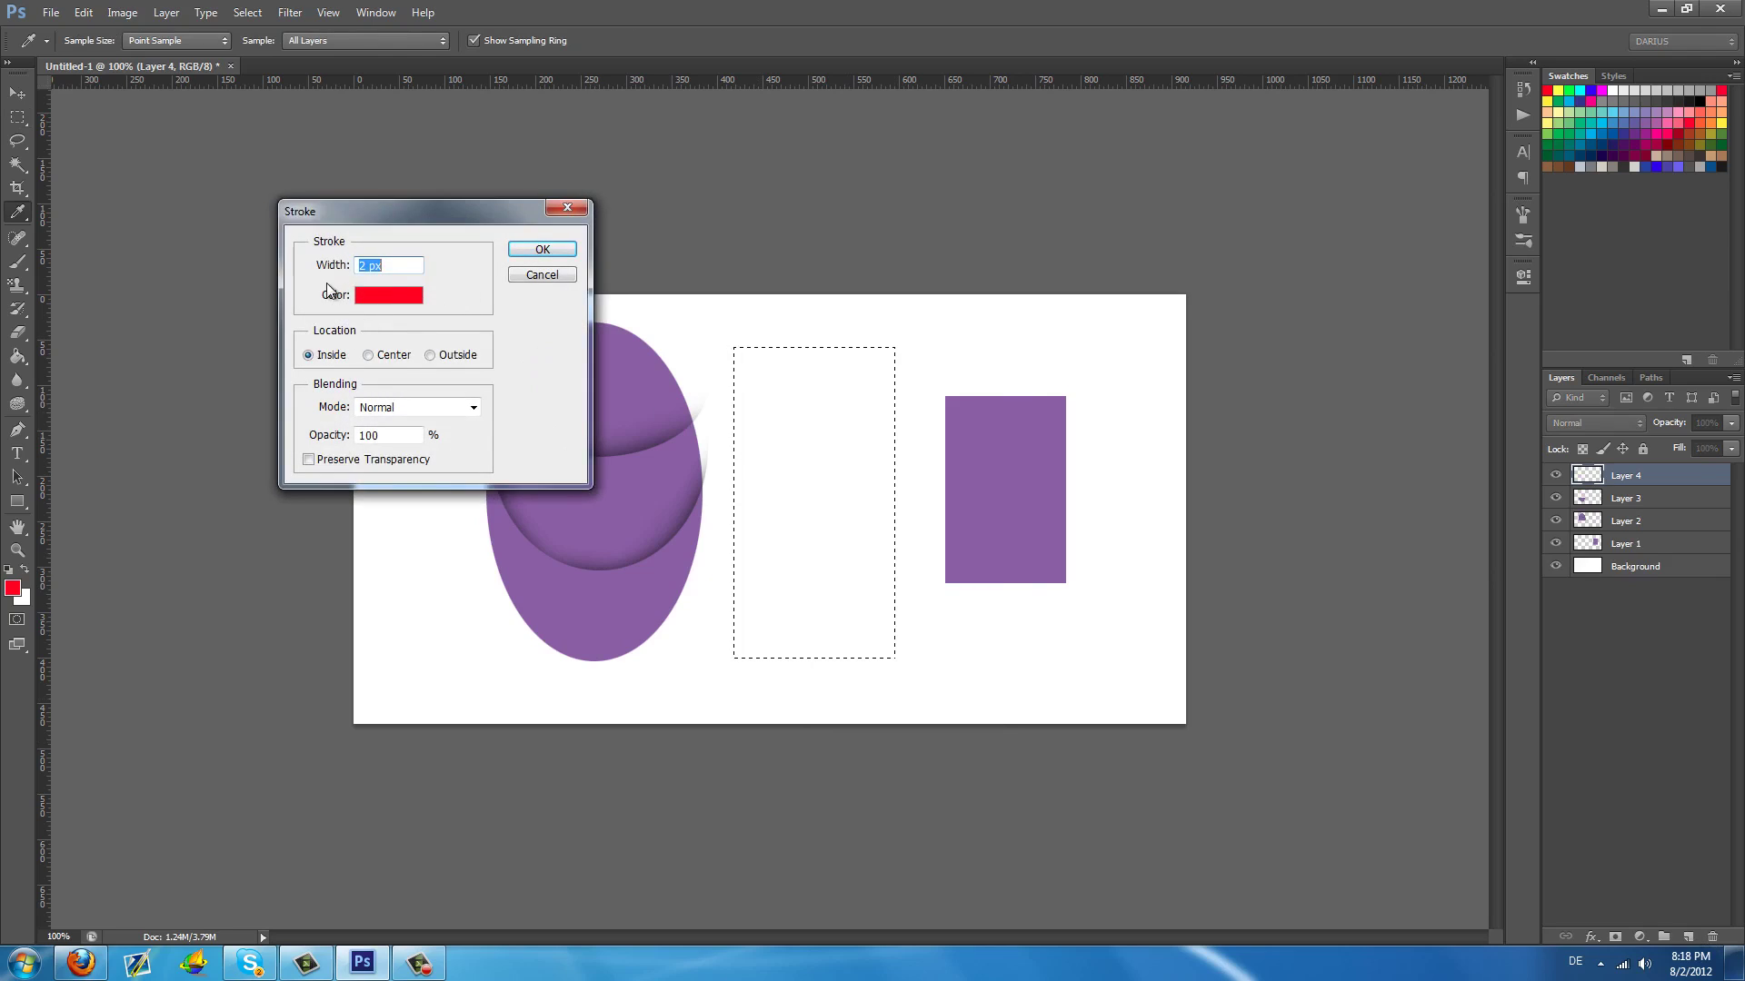
scroll(387, 270, up, 8)
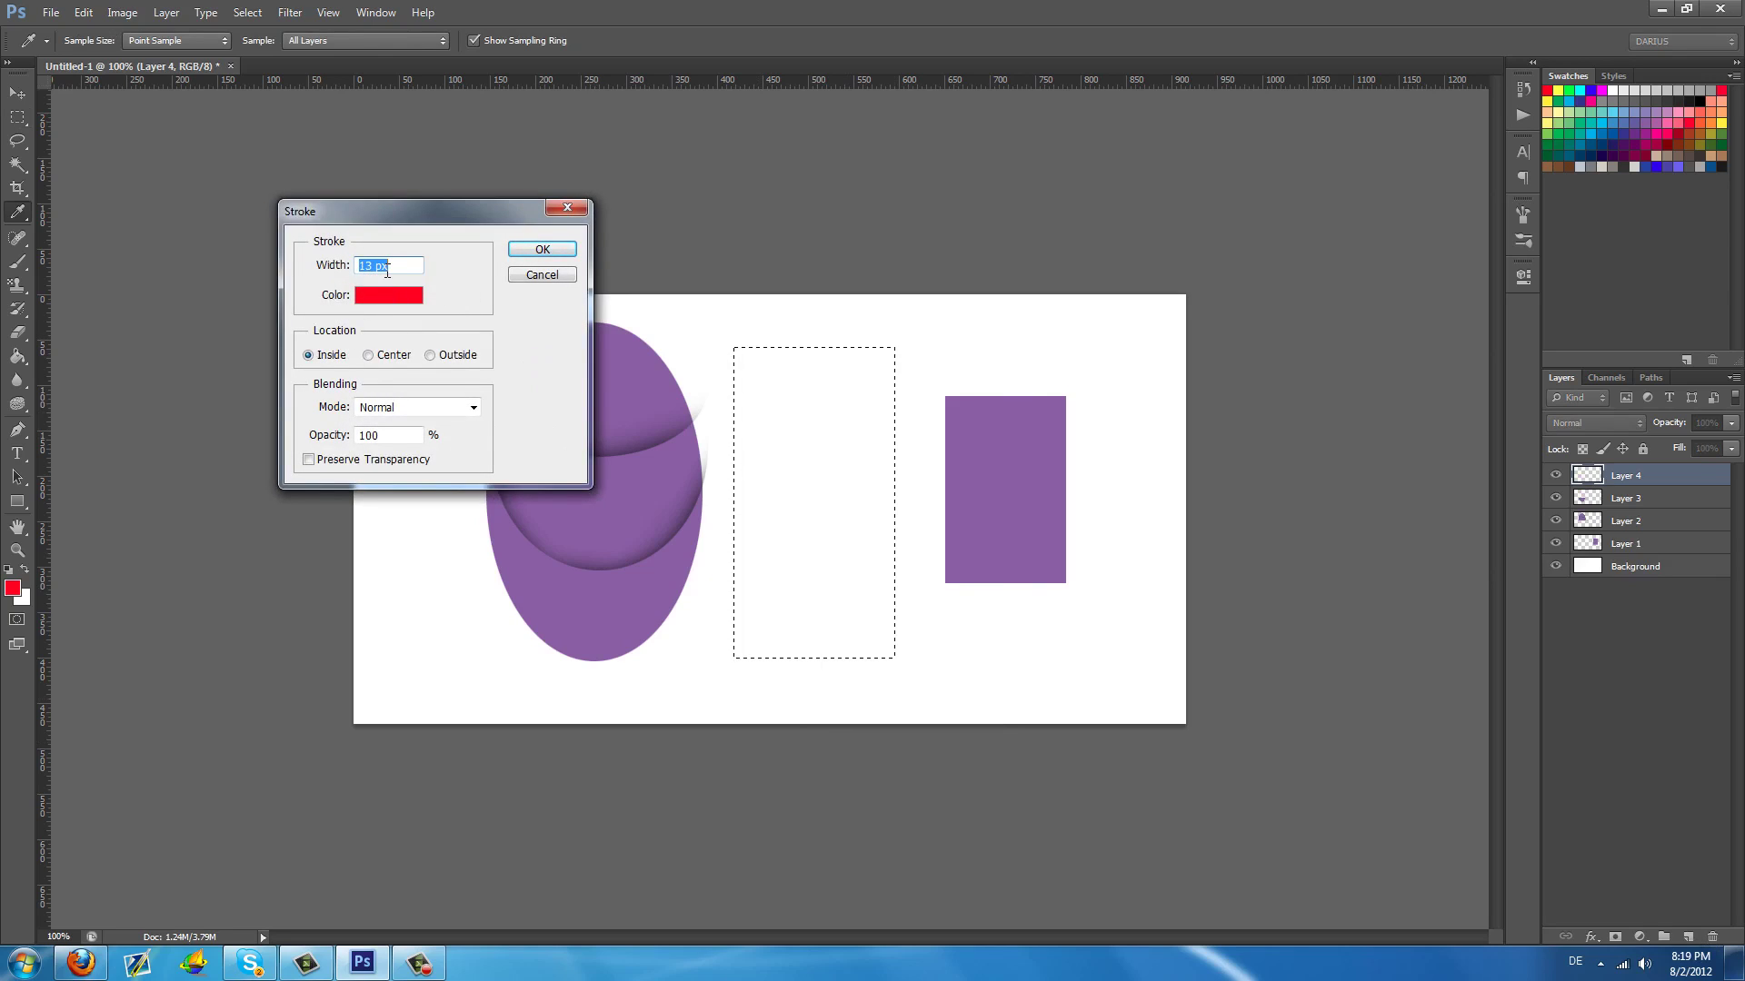
scroll(387, 270, down, 4)
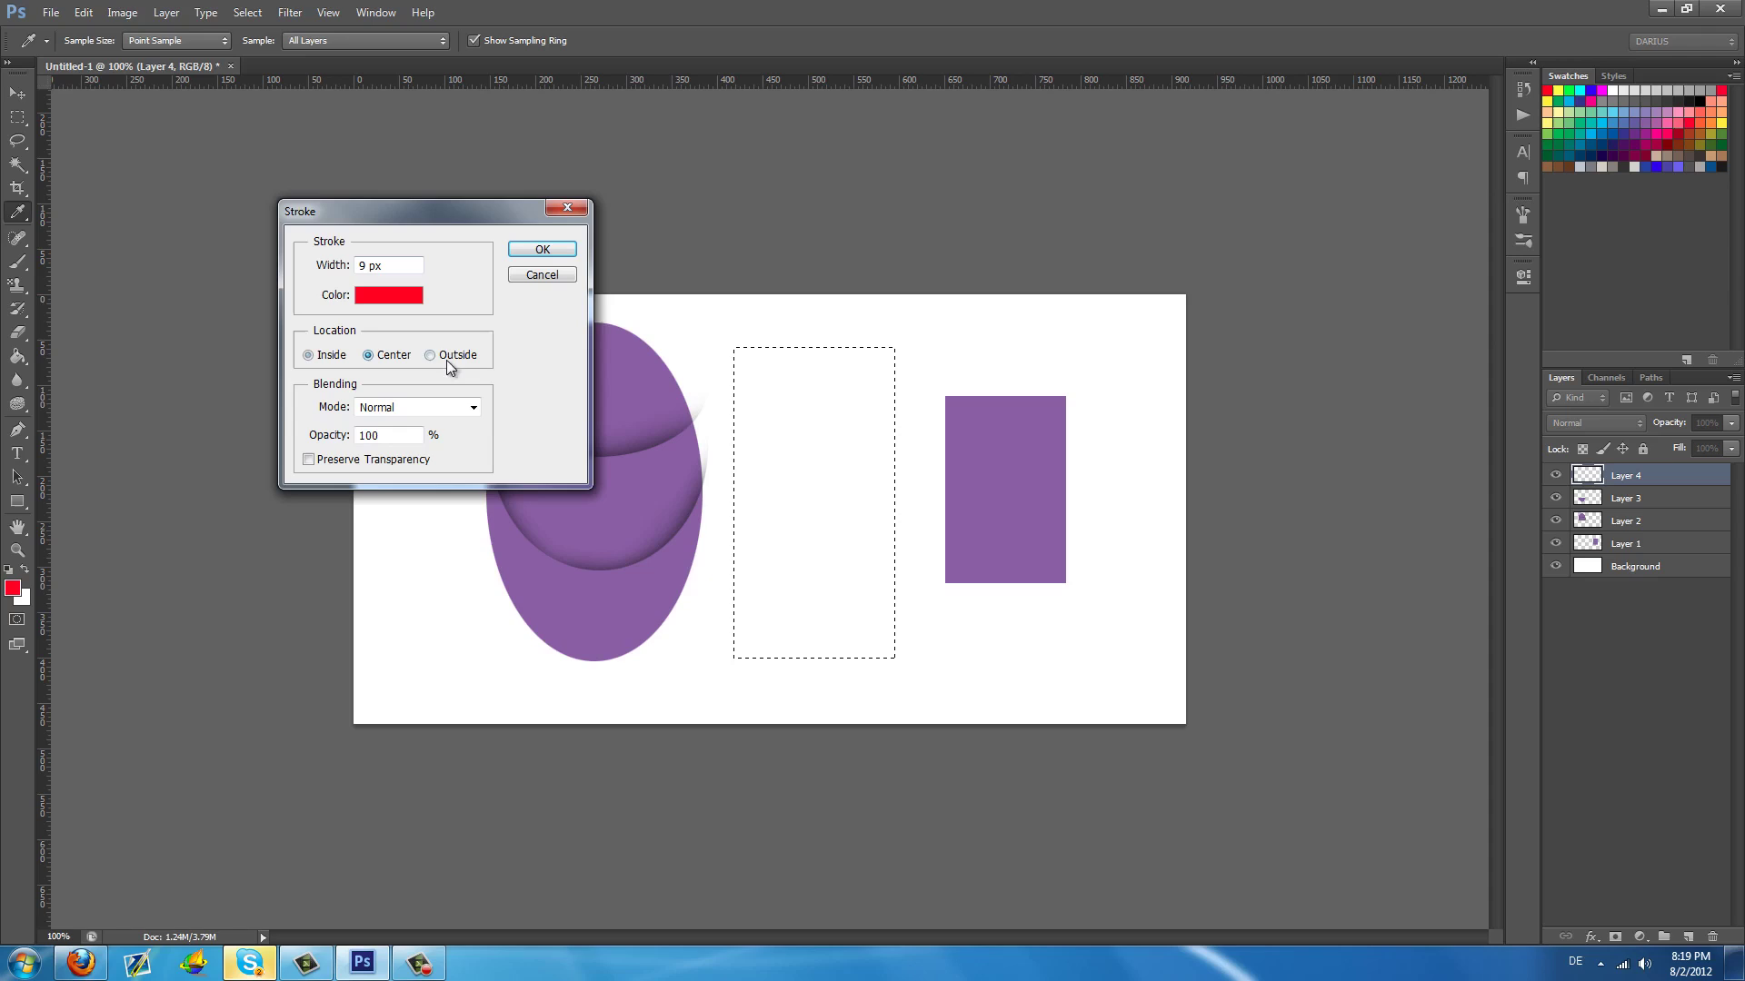
click(452, 356)
click(465, 409)
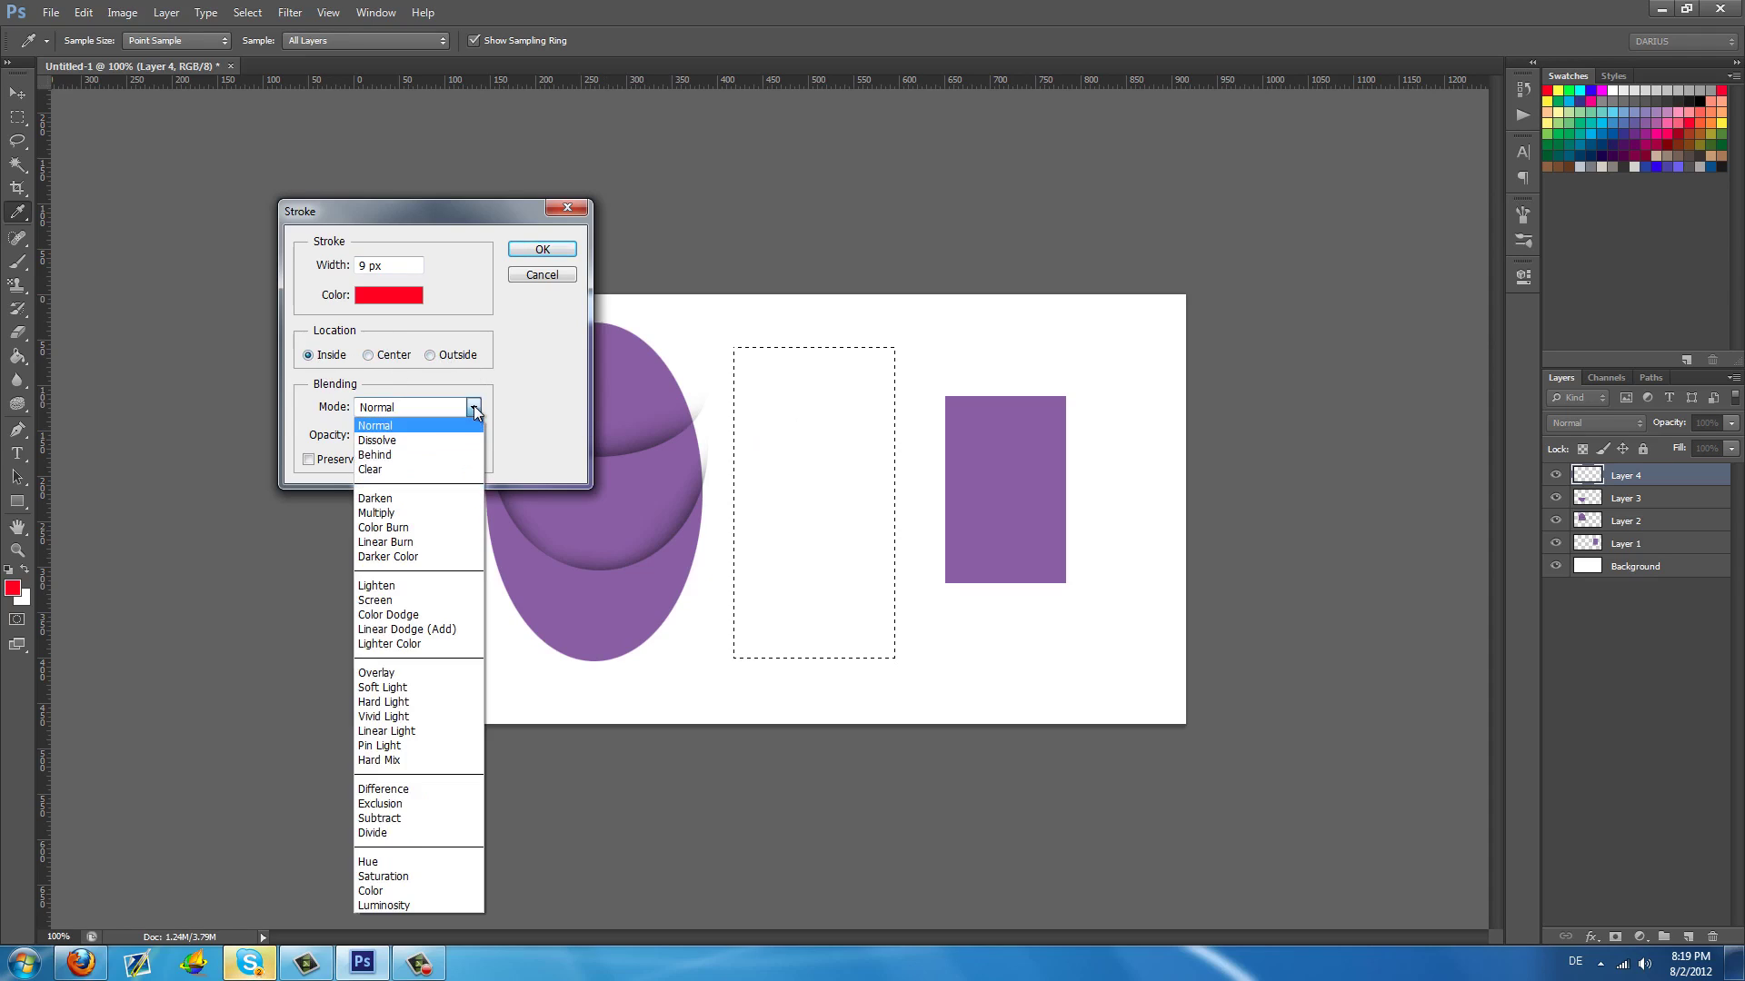
click(474, 411)
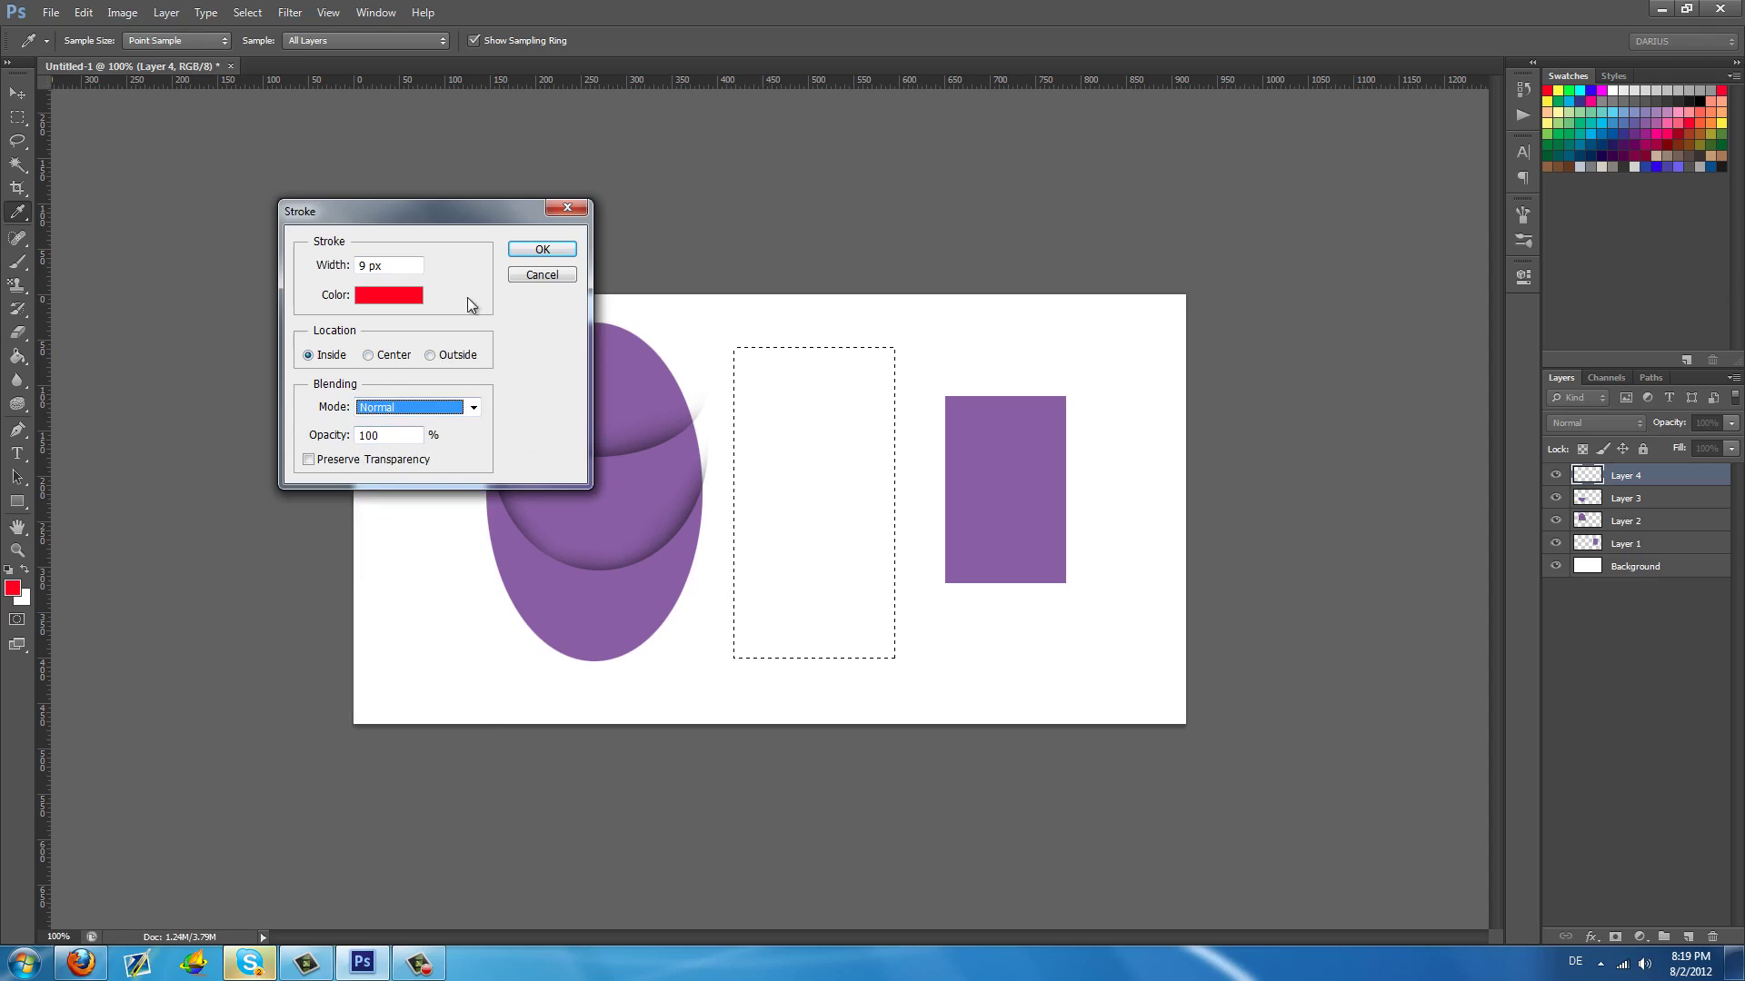
click(543, 250)
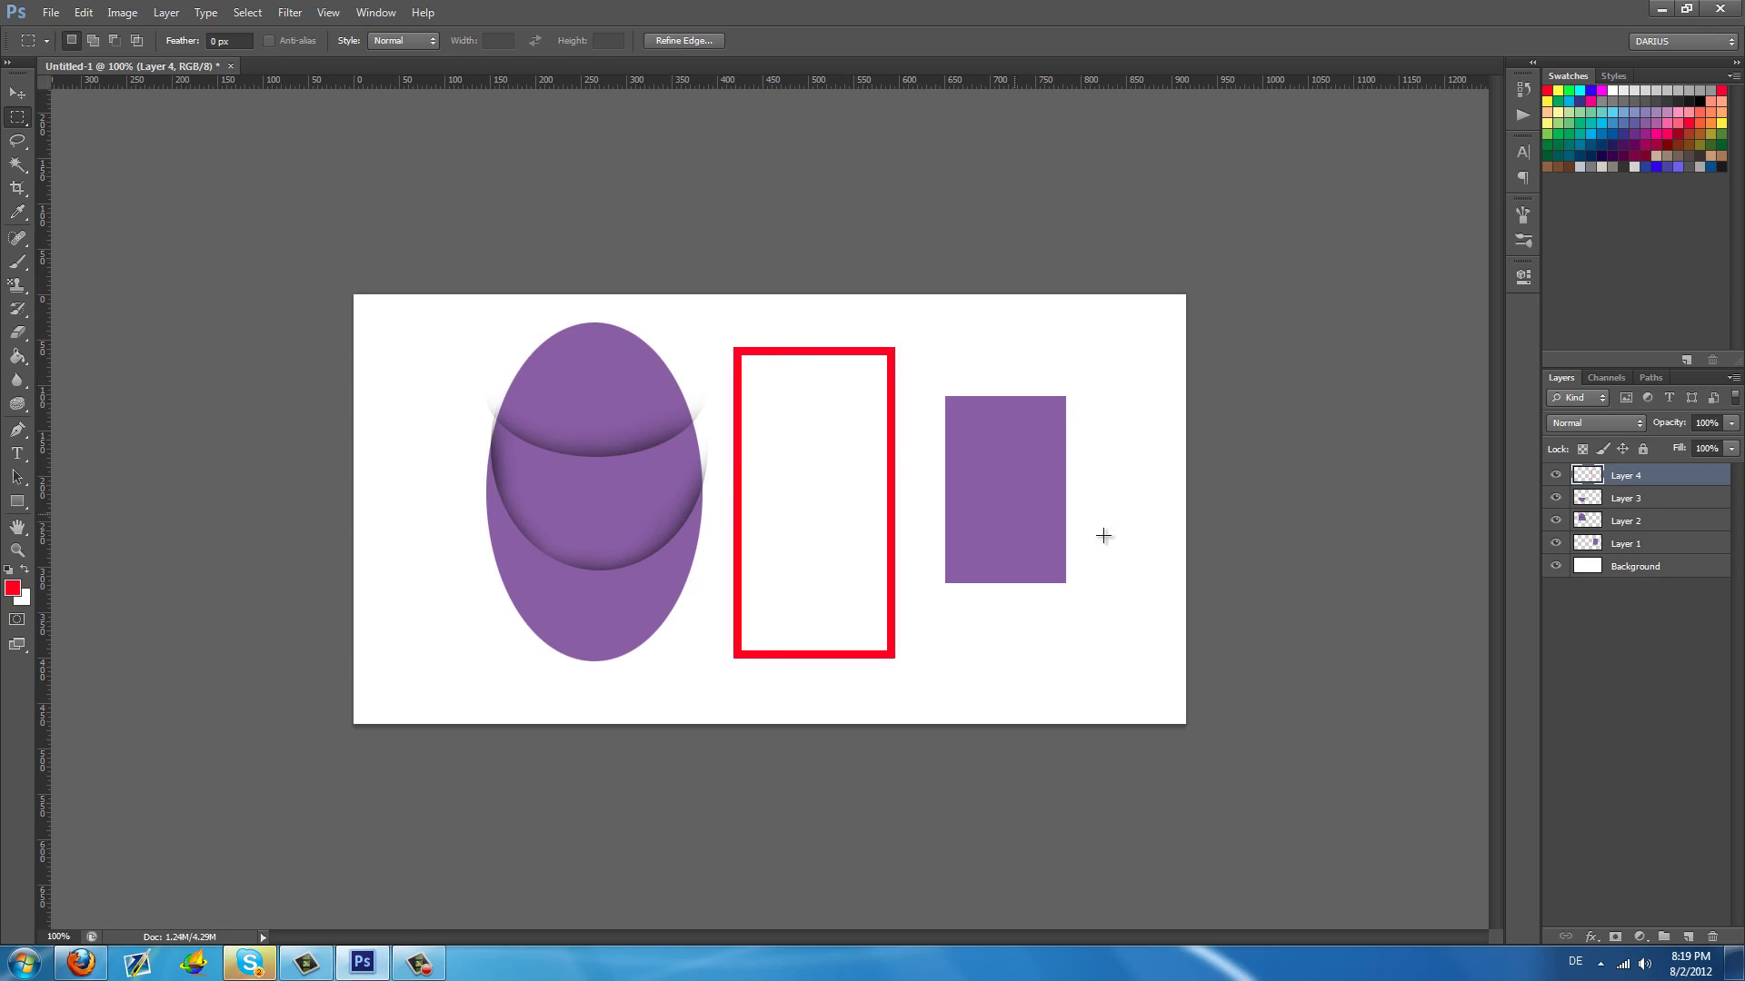
Shift the red outline slightly right and select a wide area below the purple block
drag(832, 531, 876, 527)
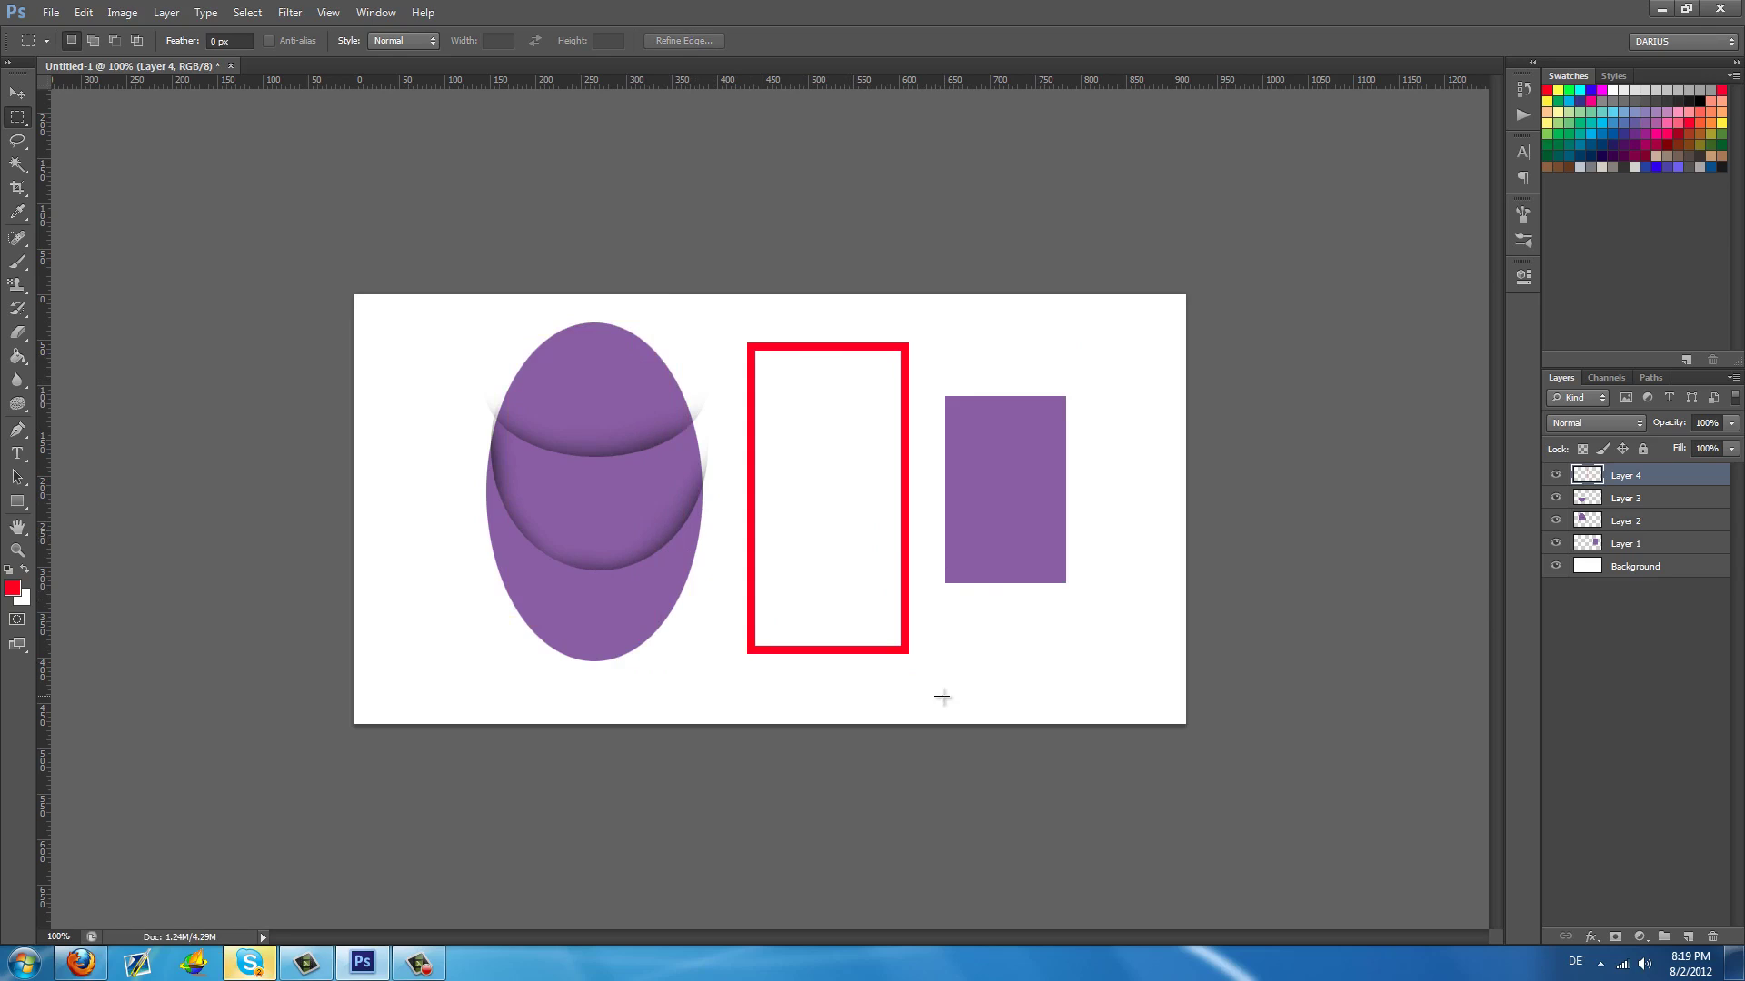
drag(941, 696, 1118, 608)
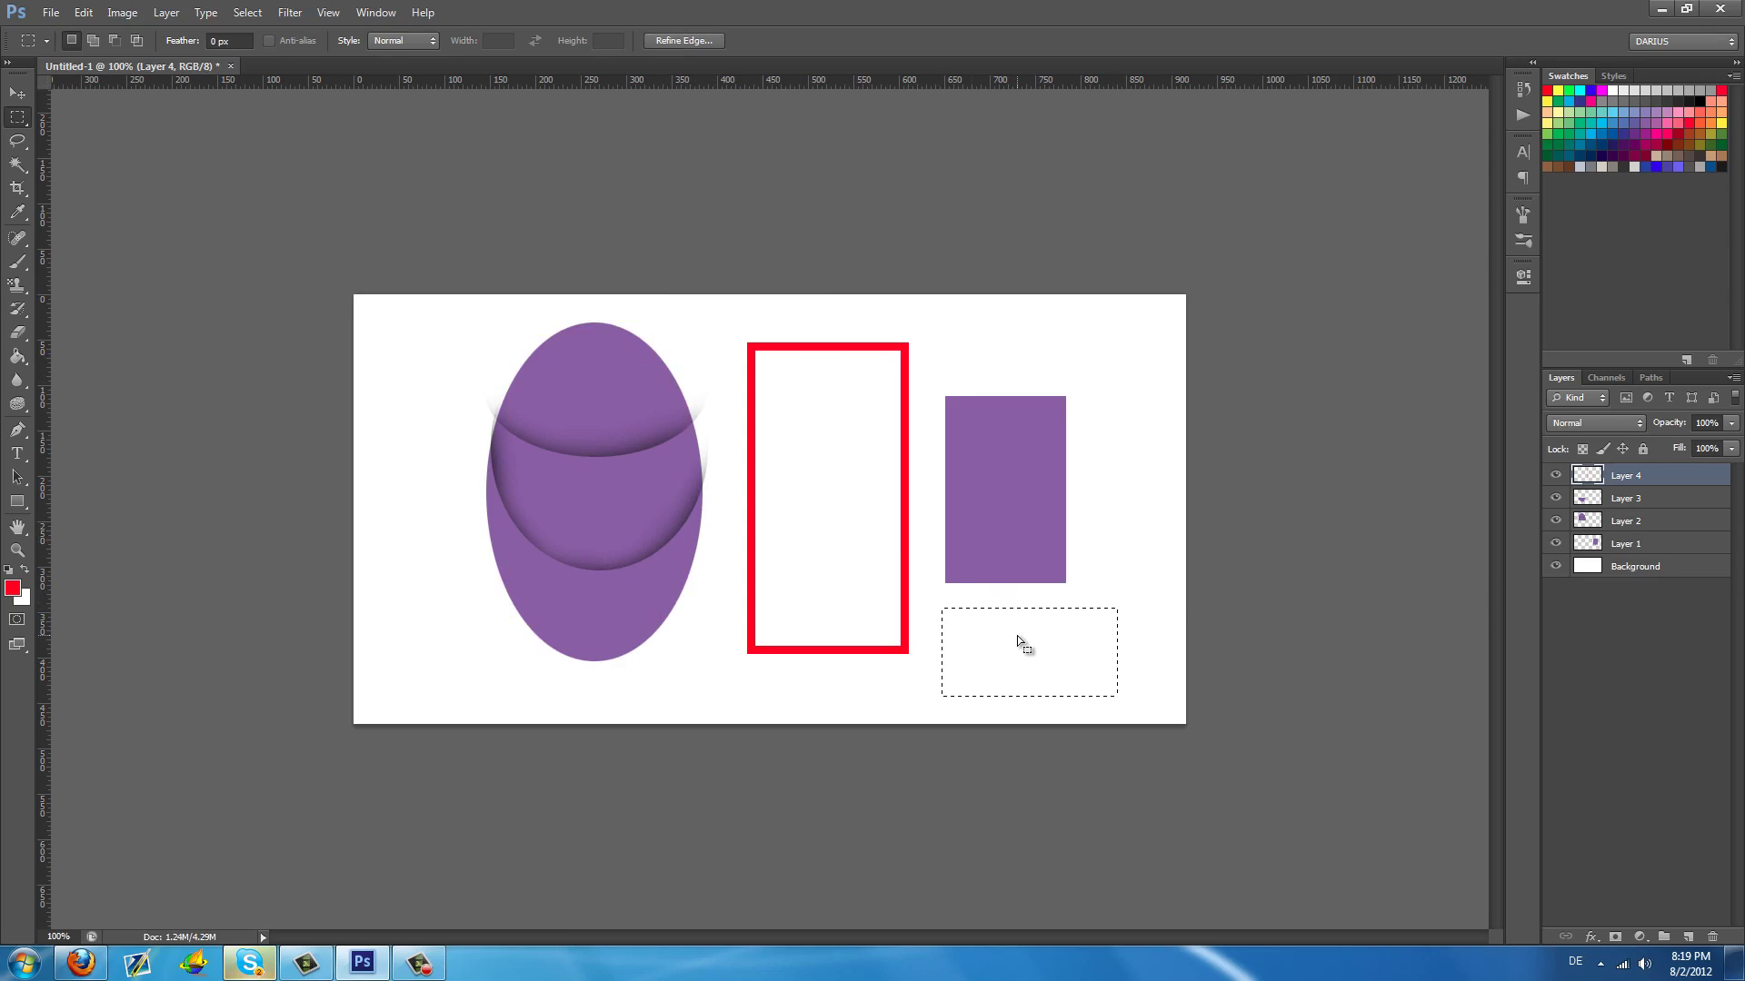
right_click(1048, 643)
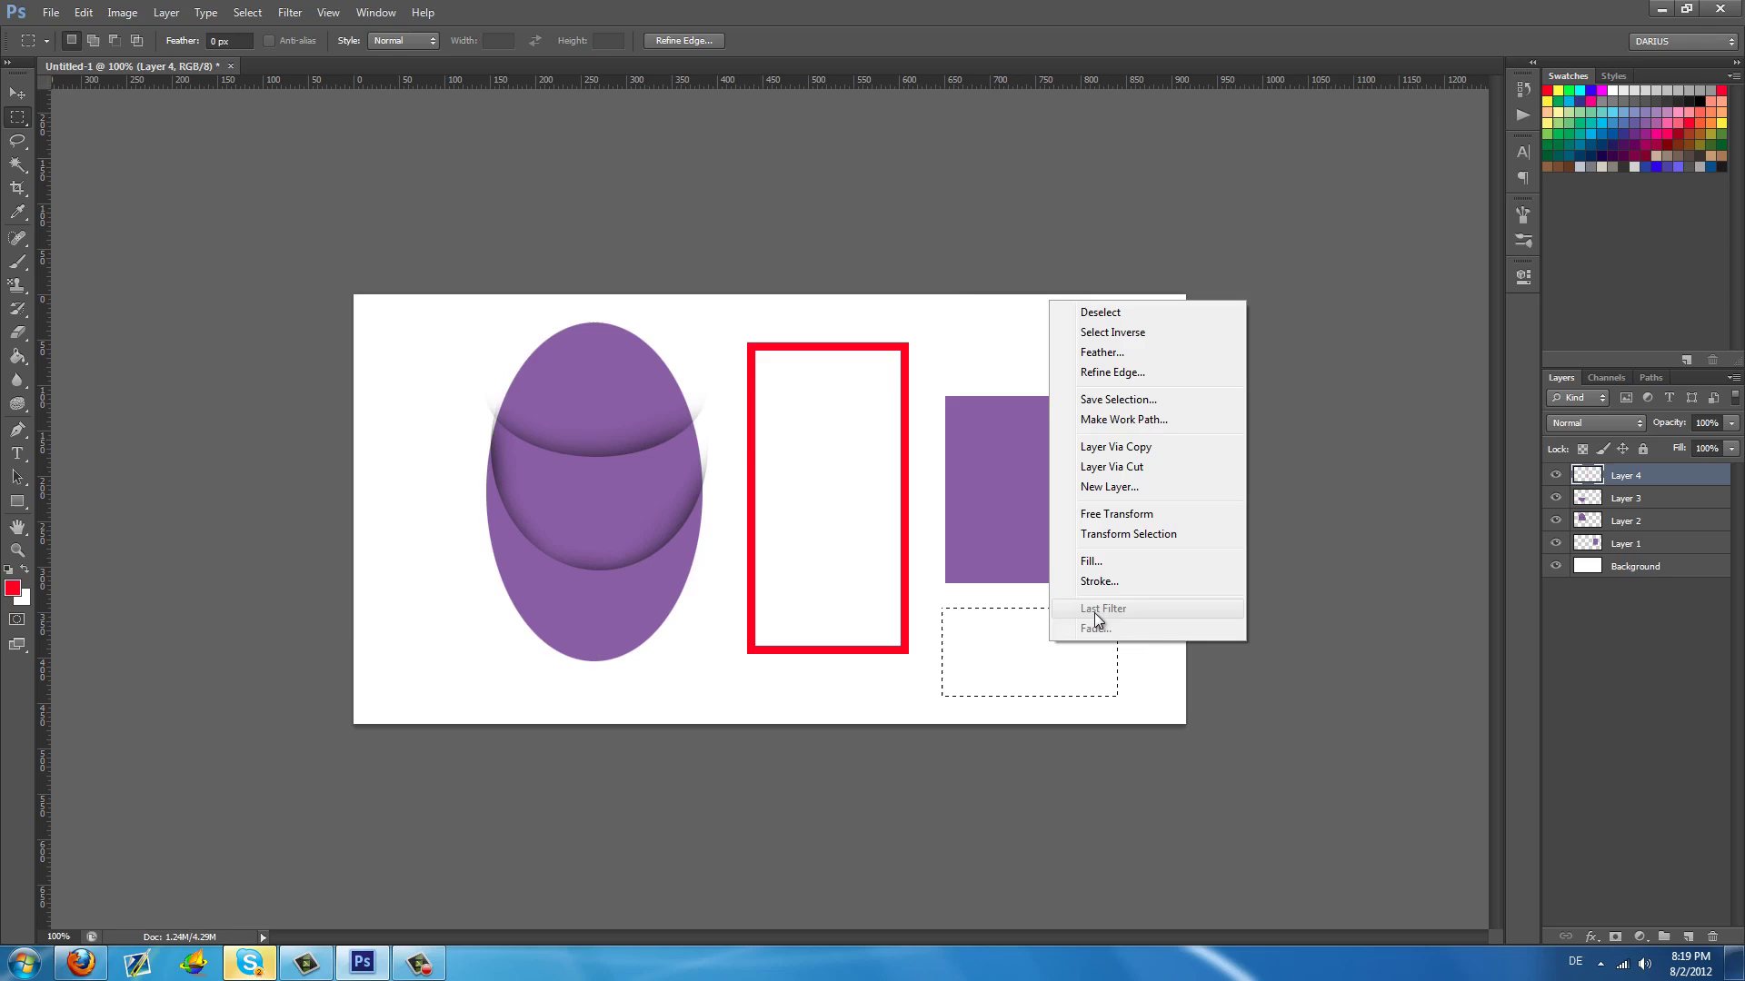
Fill the selection with a custom red colour, then deselect
click(1132, 561)
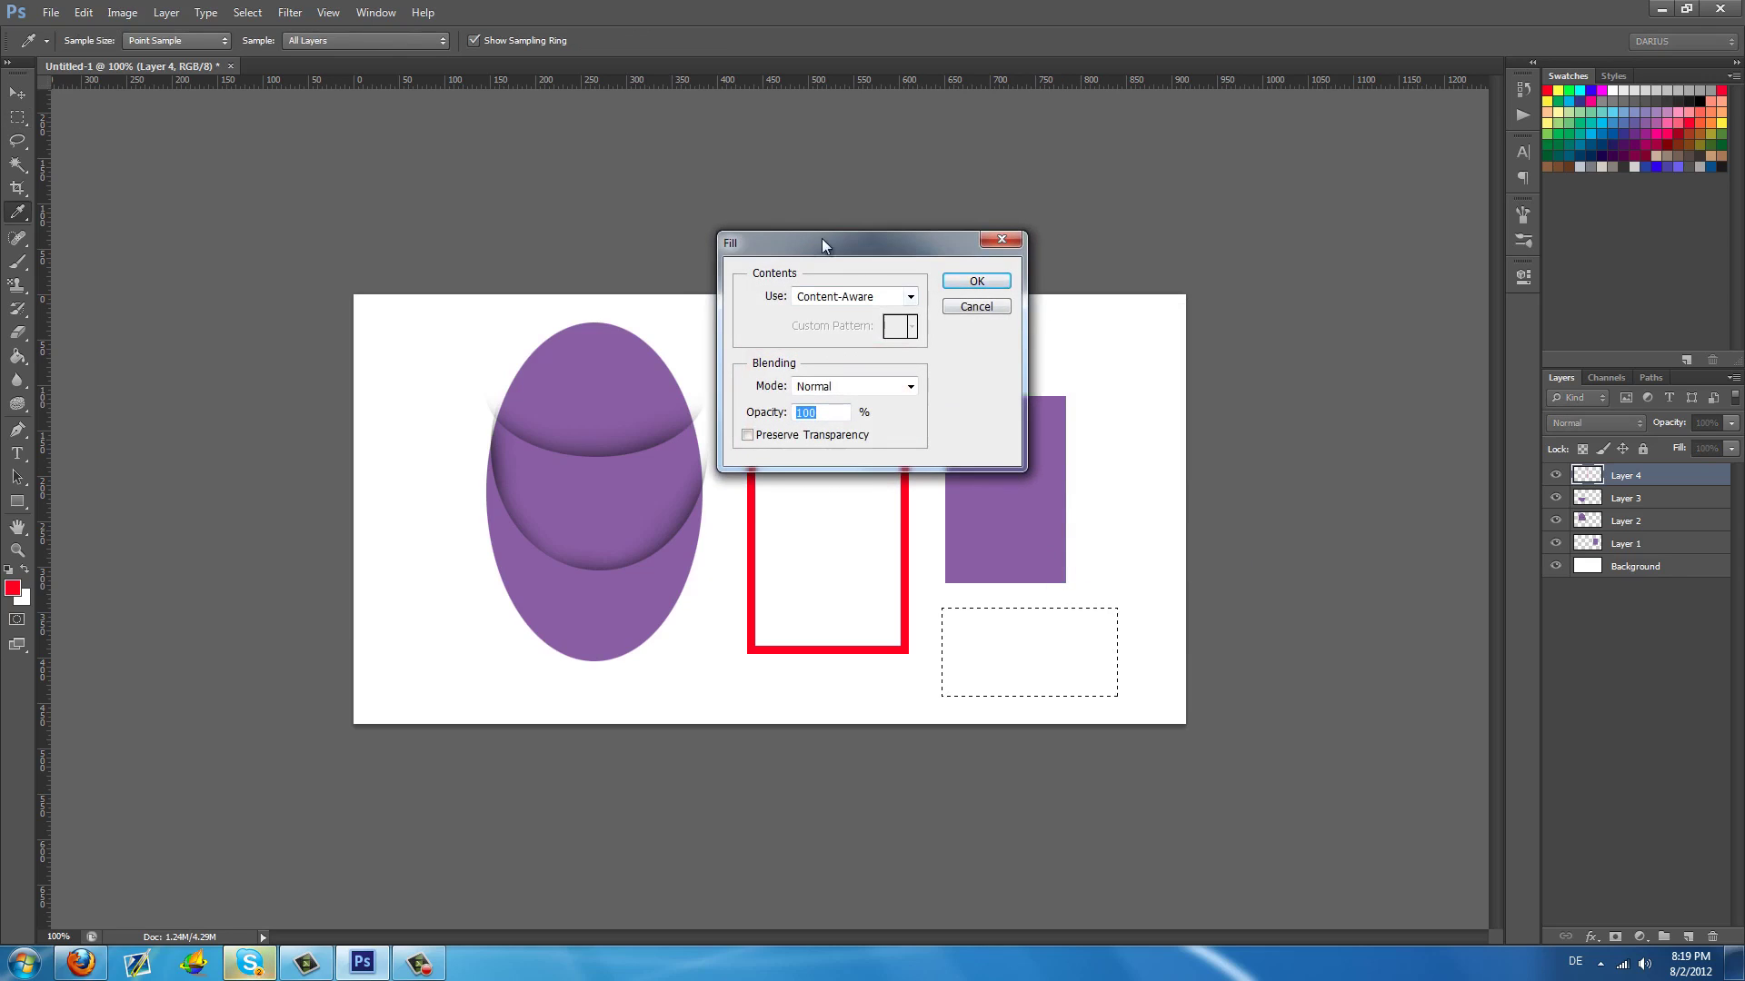
drag(822, 243, 643, 239)
click(731, 291)
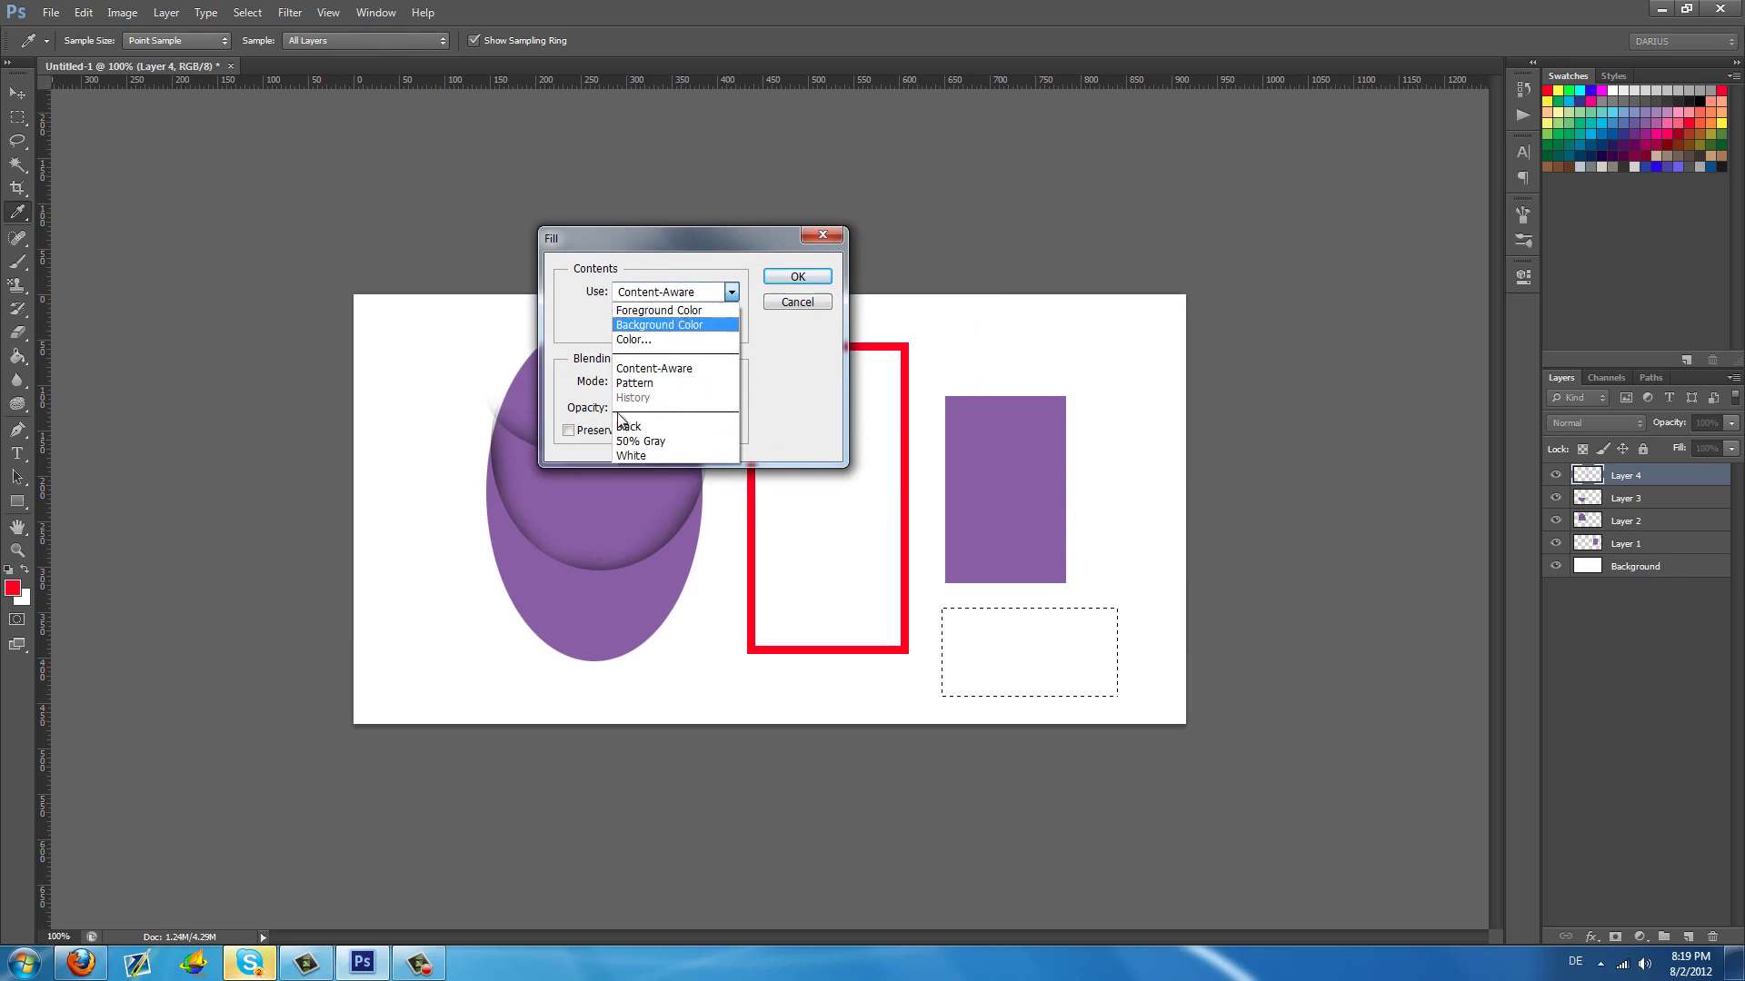
click(675, 341)
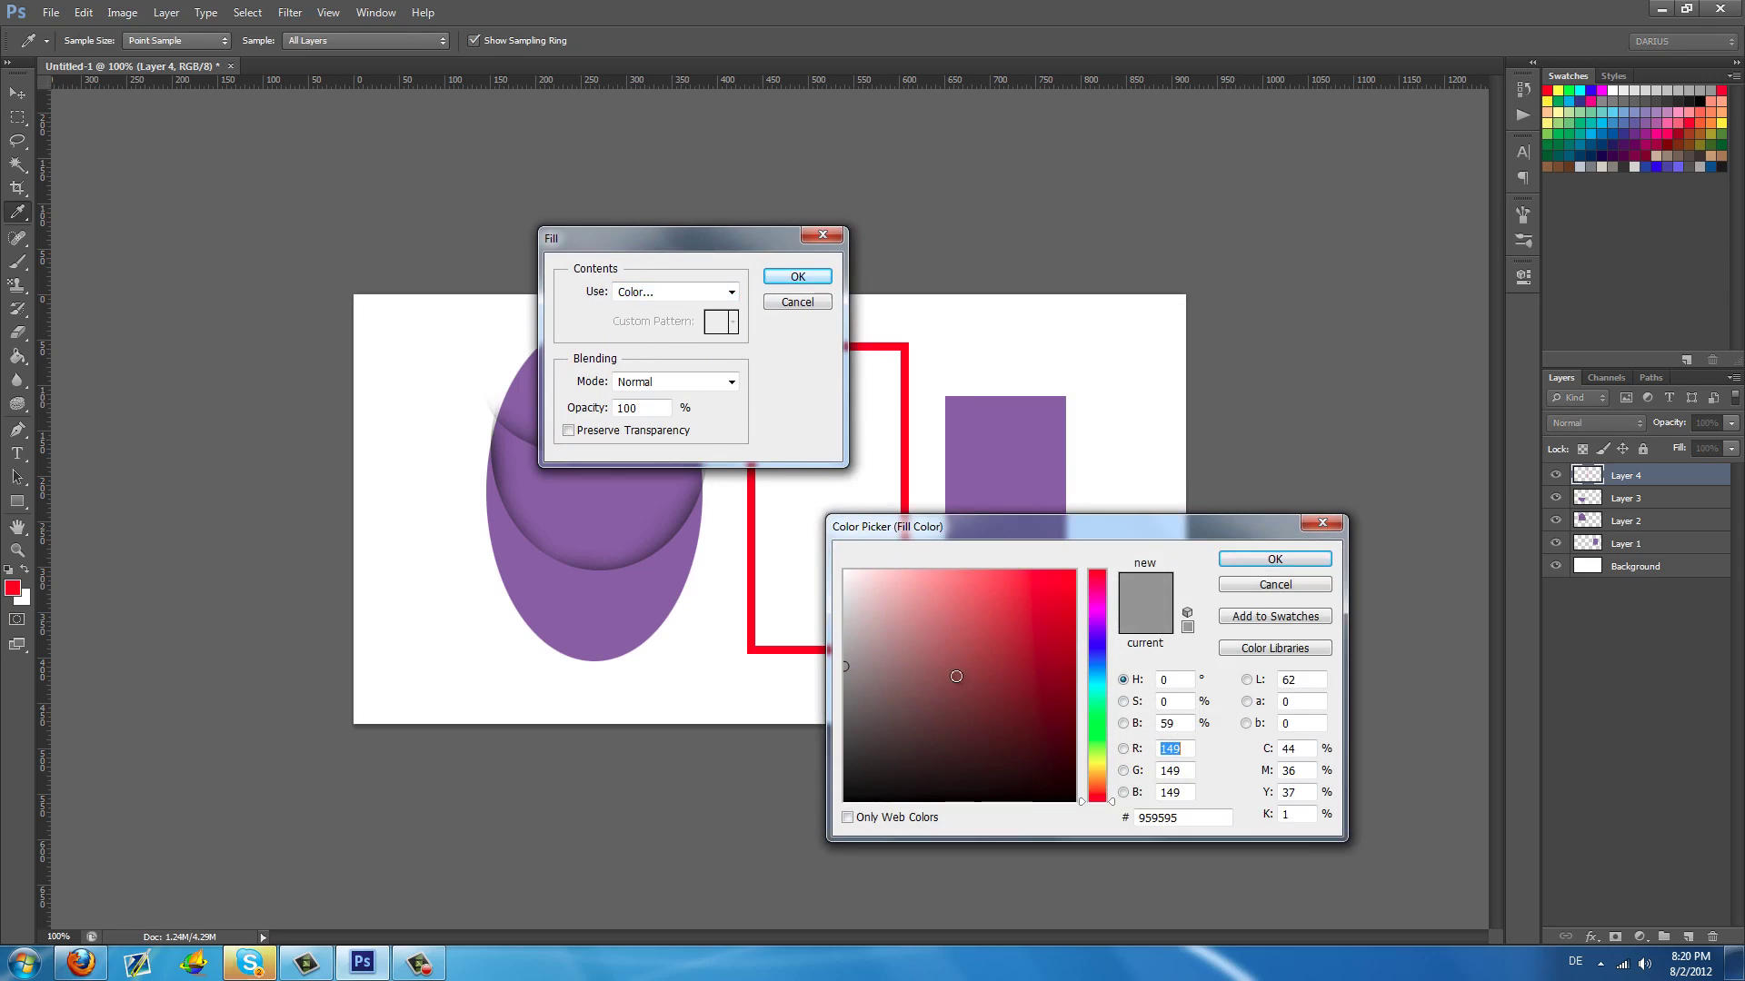
click(956, 676)
click(1275, 559)
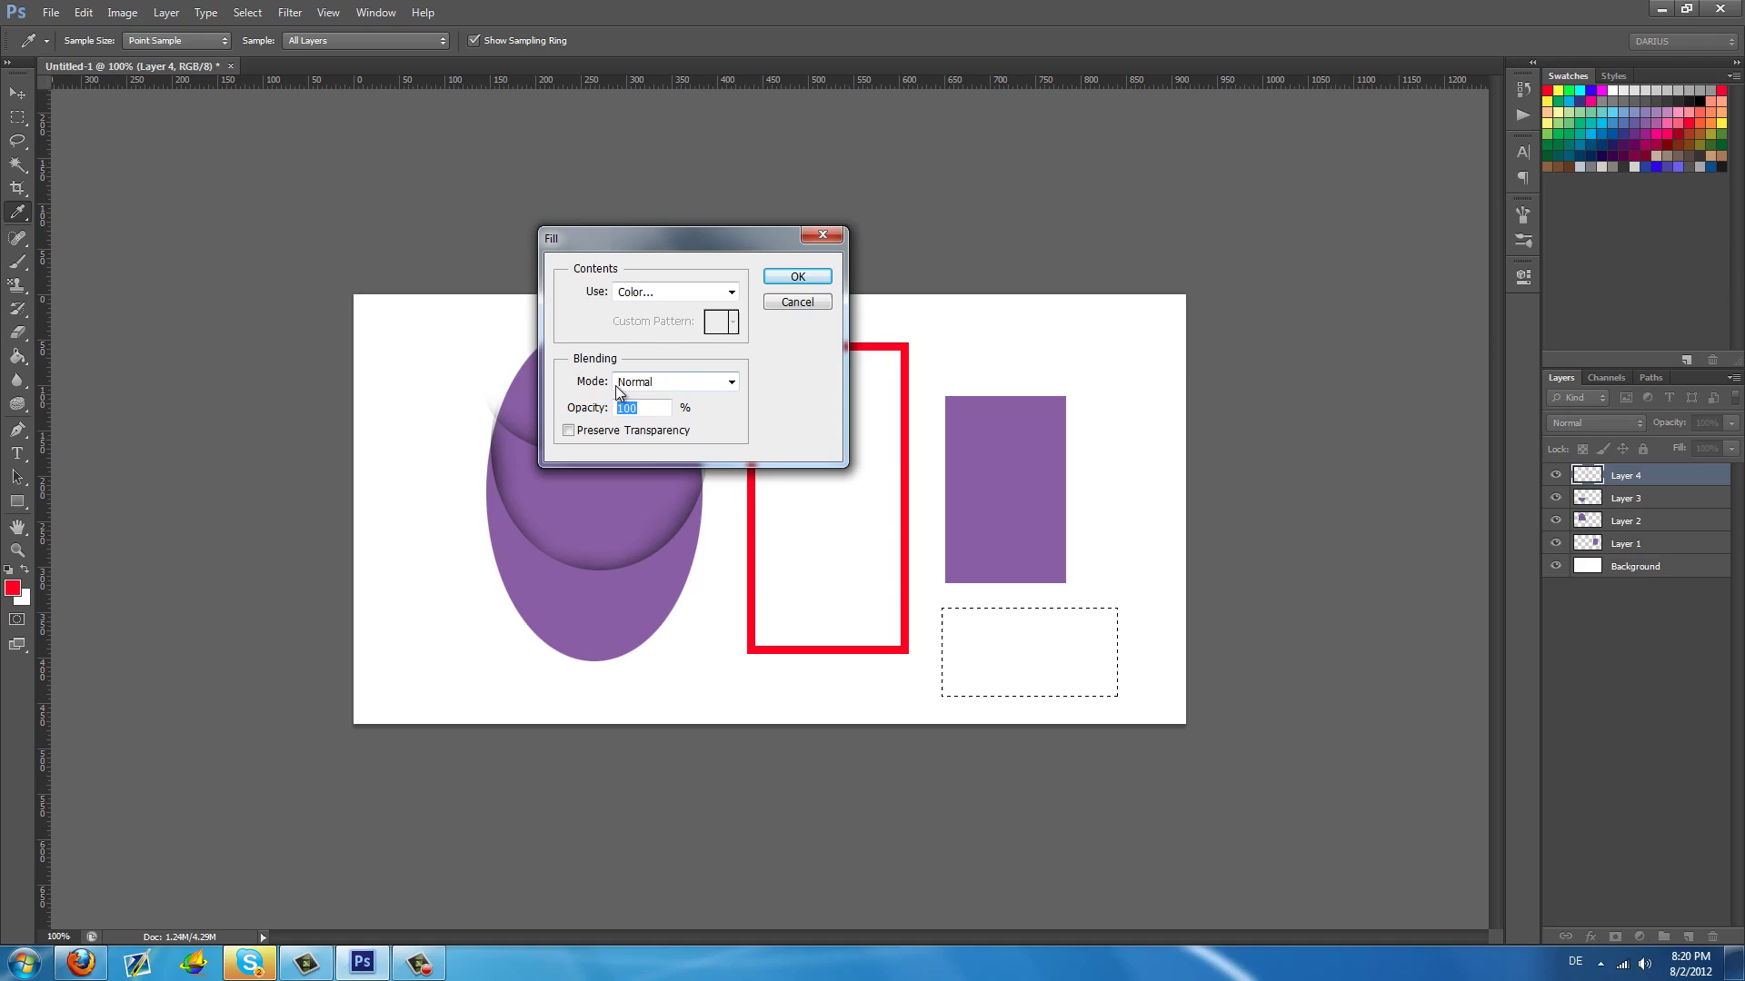
click(797, 277)
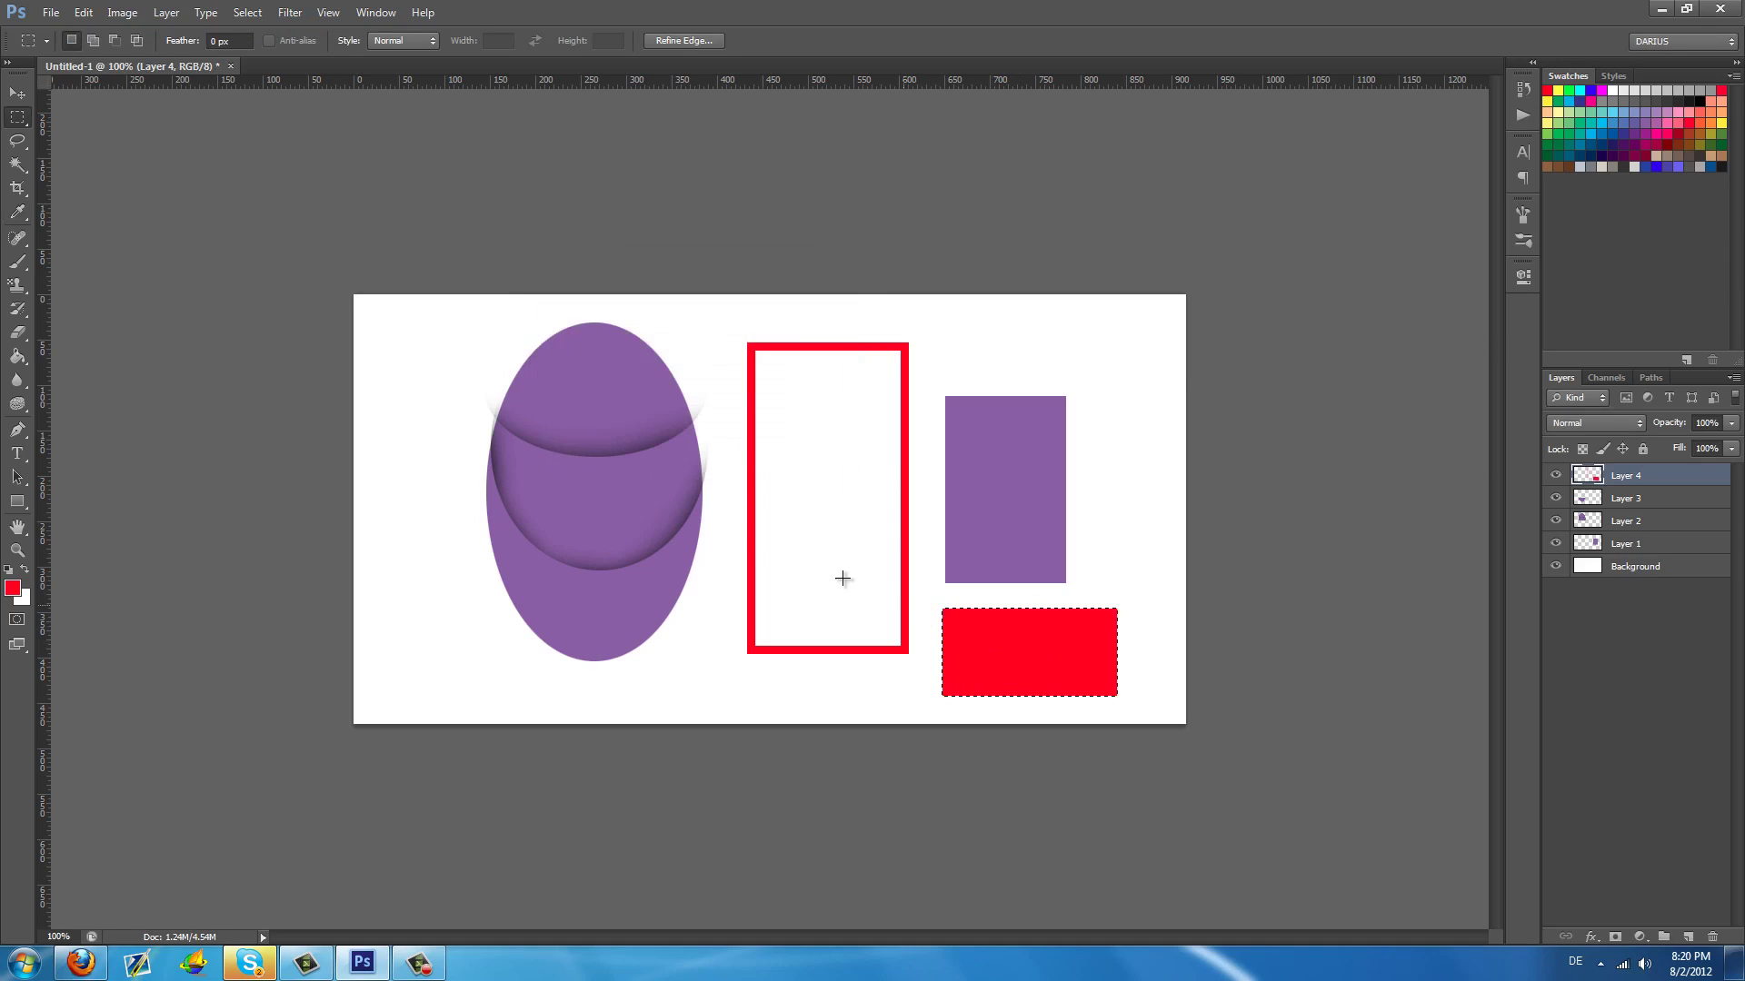
key(ctrl+d)
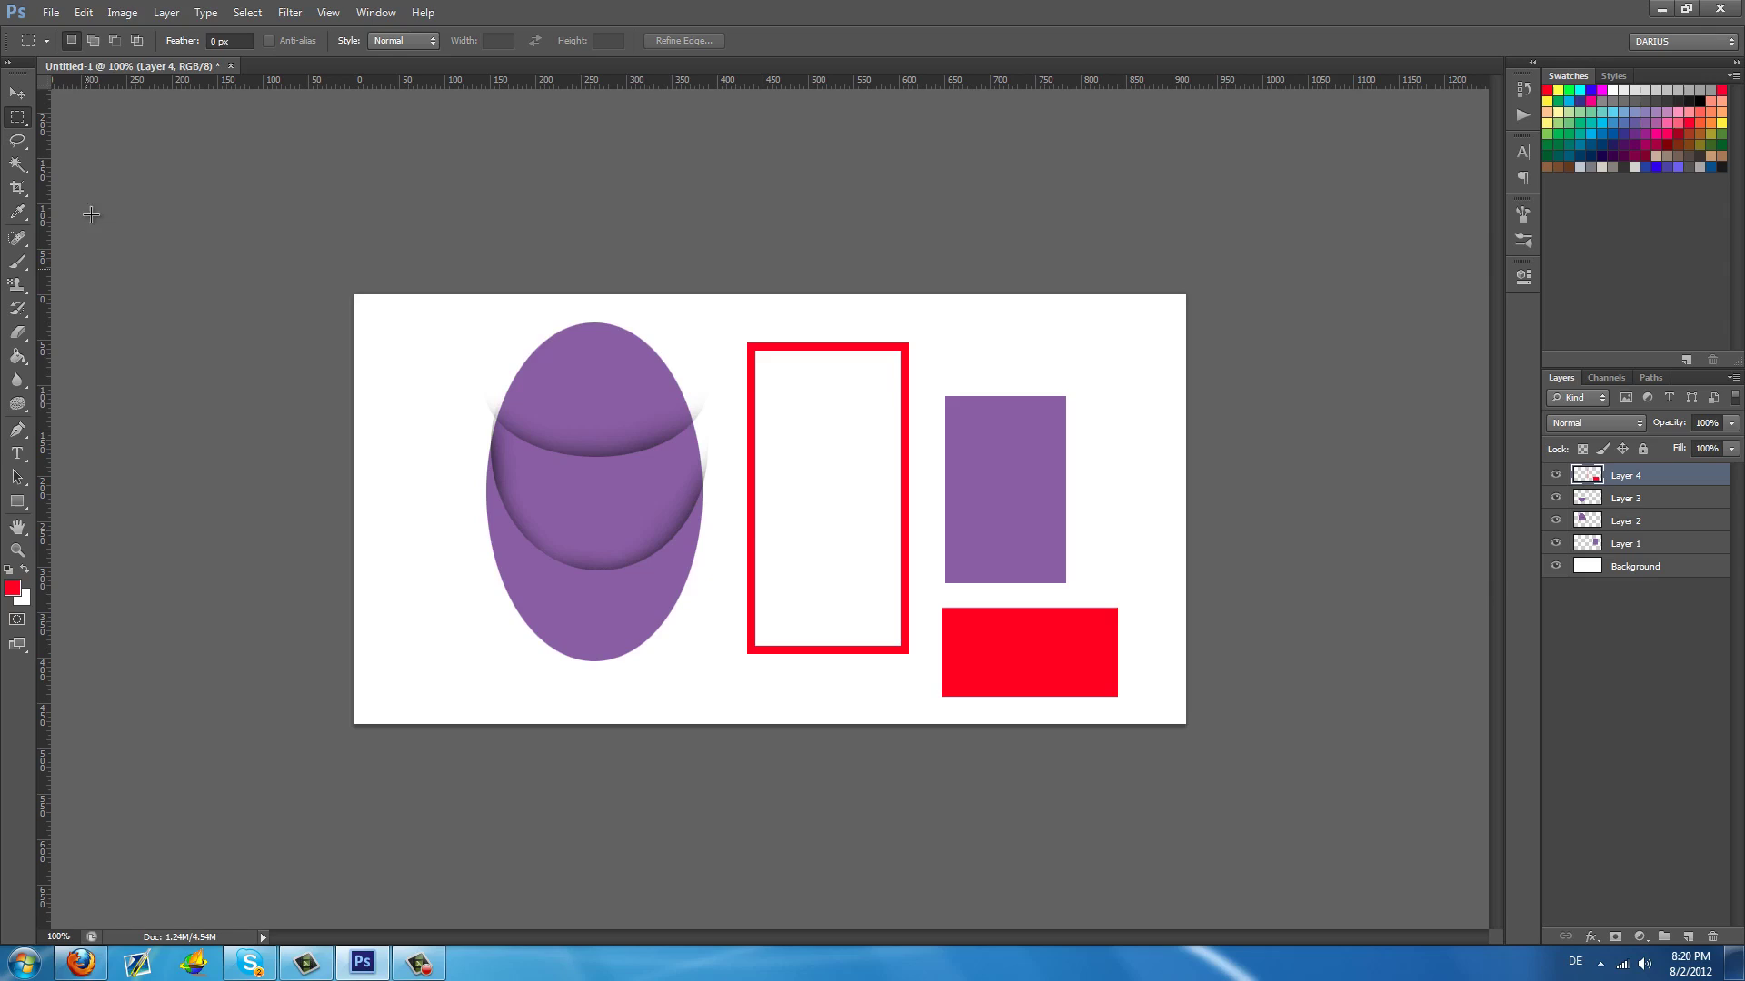
right_click(15, 122)
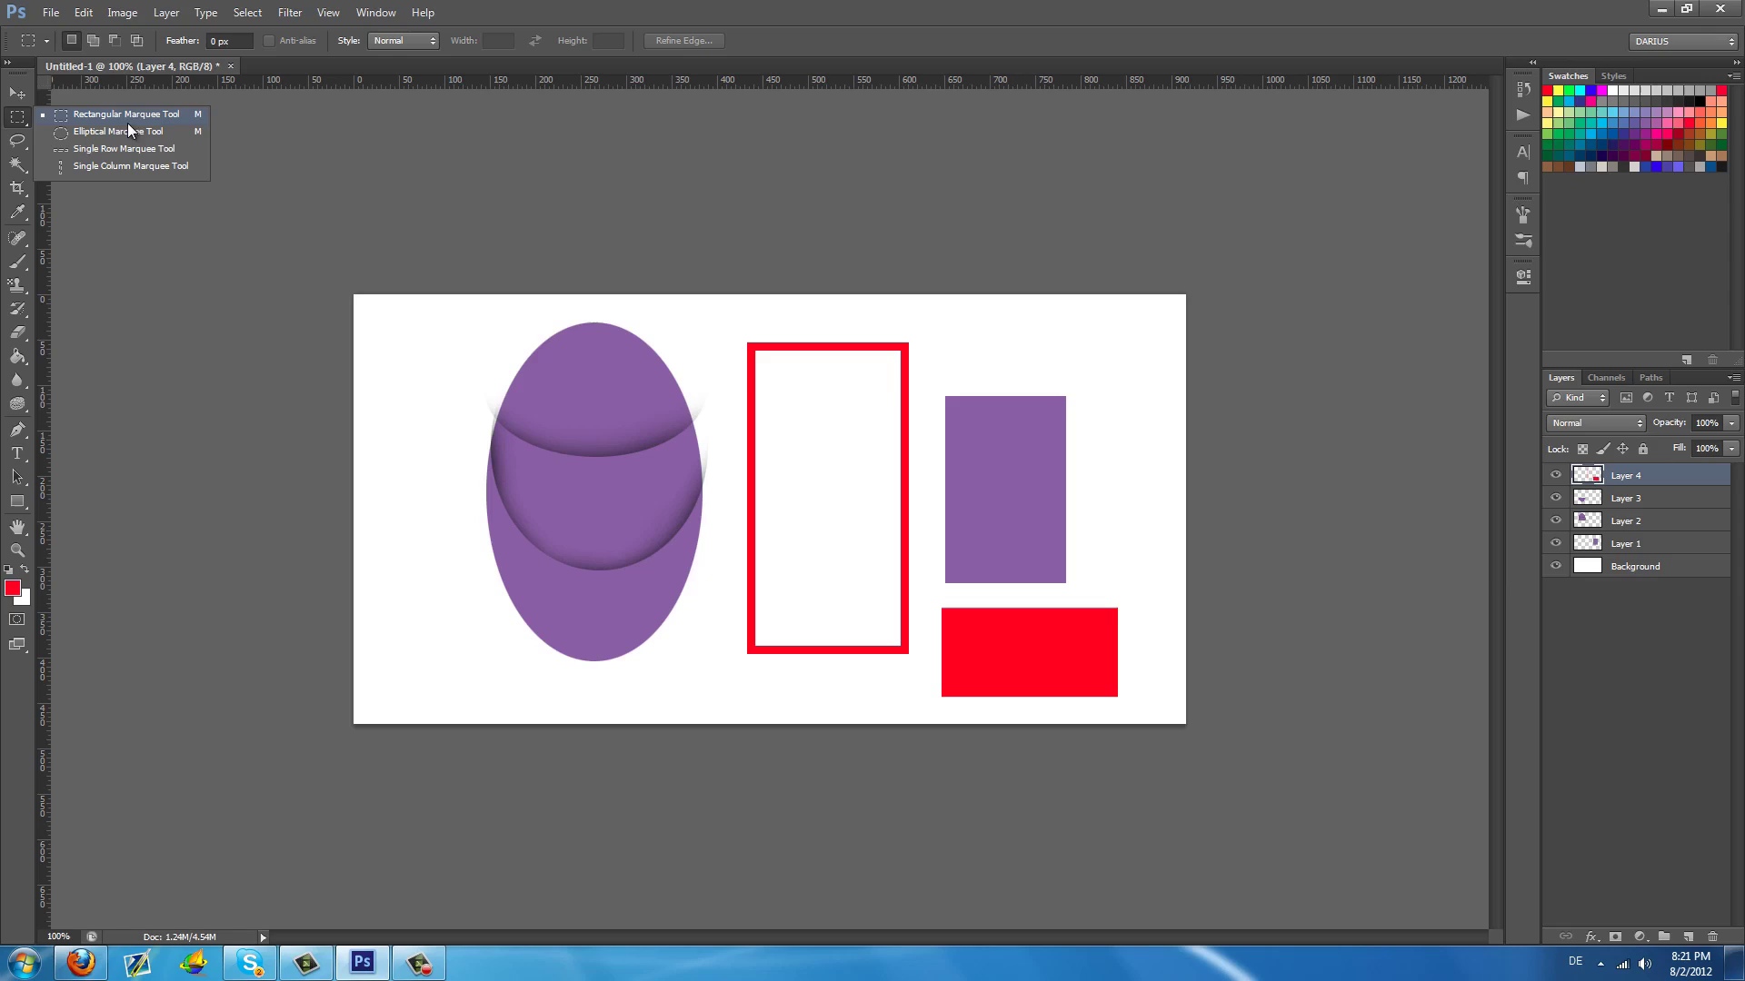
click(270, 325)
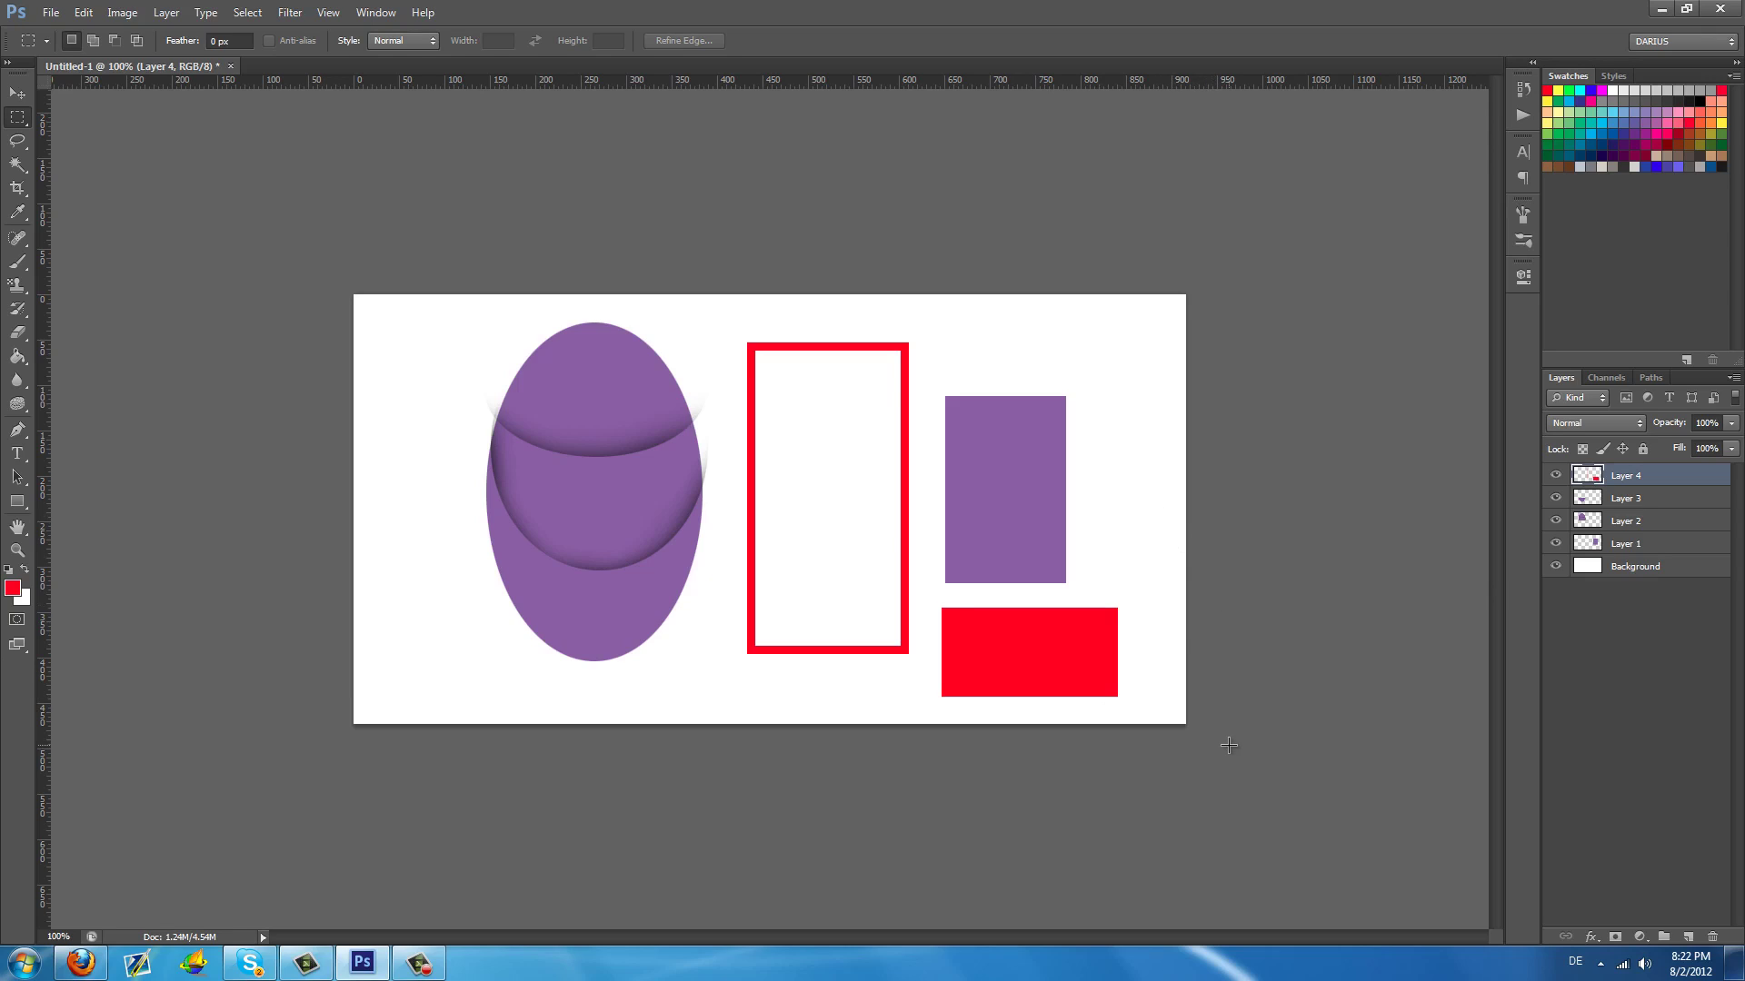
drag(1213, 735, 718, 547)
click(303, 482)
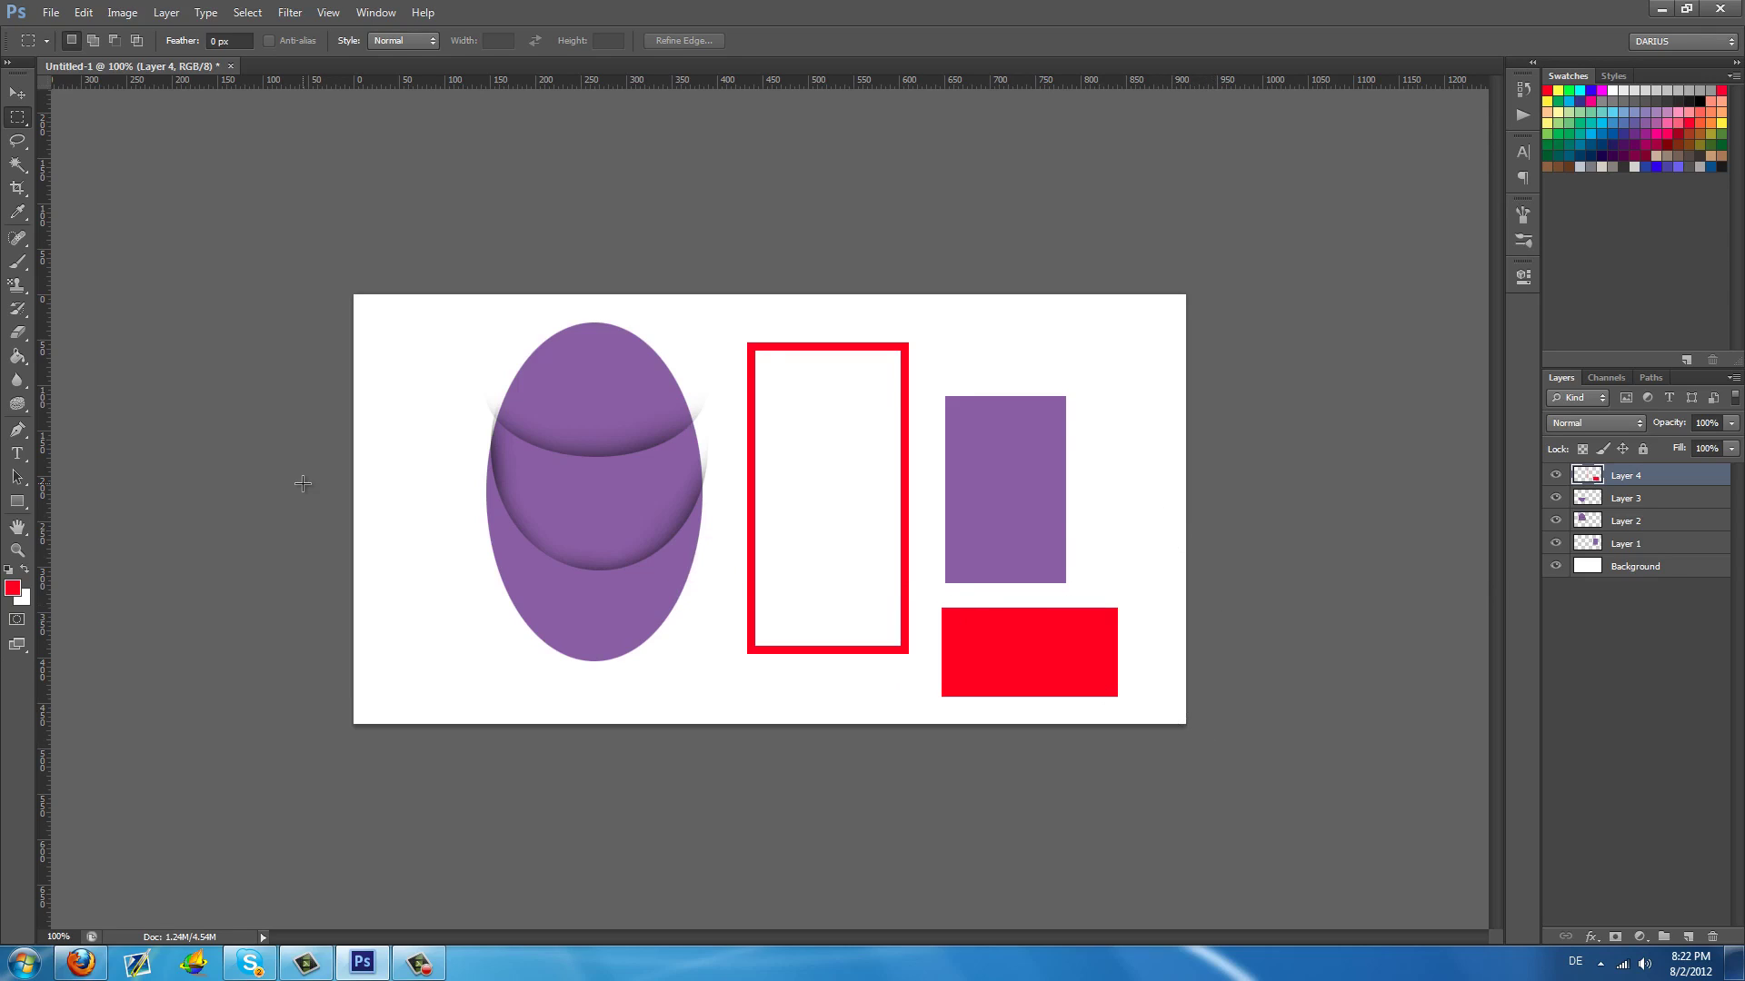